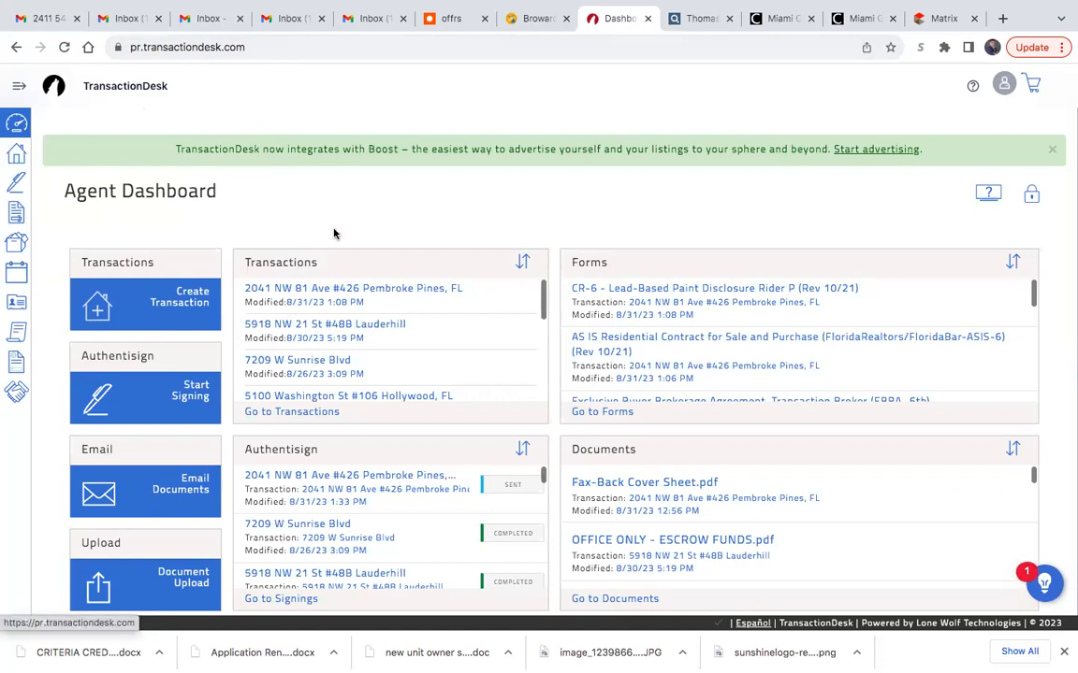
- Start a new transaction and name it with the property's street address and city
click(17, 154)
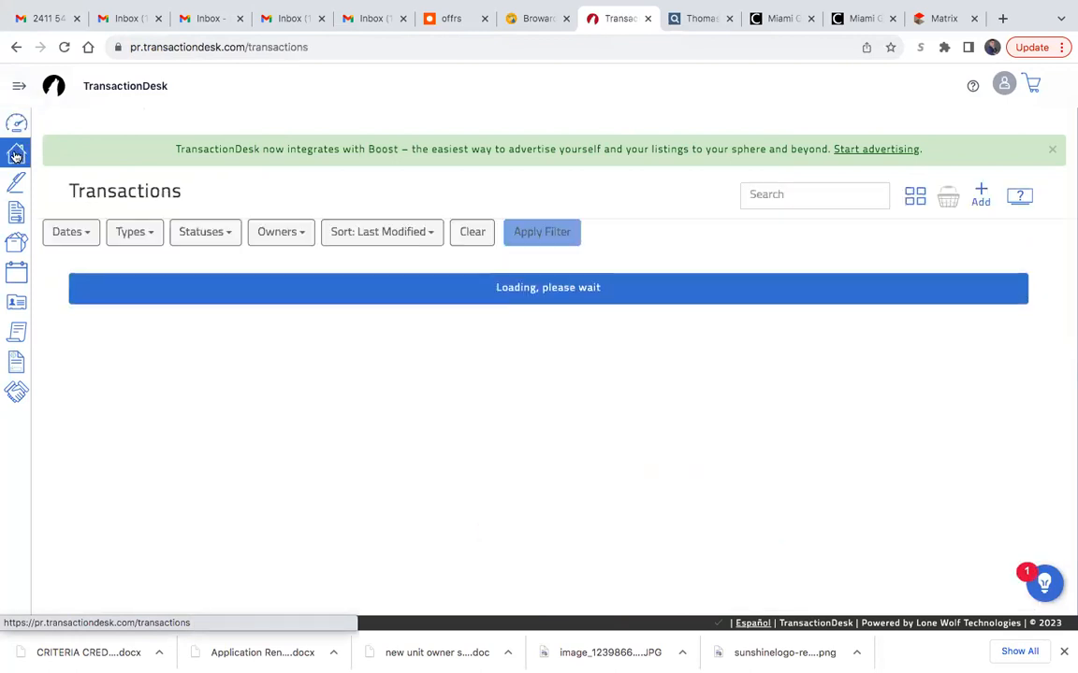
click(981, 191)
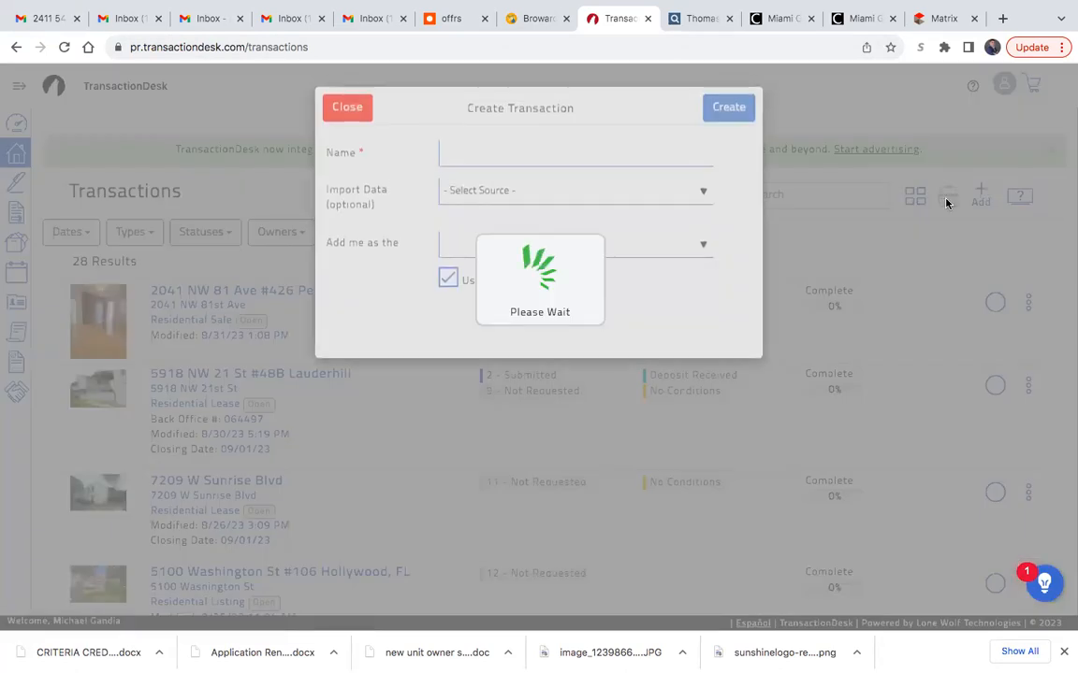
click(489, 153)
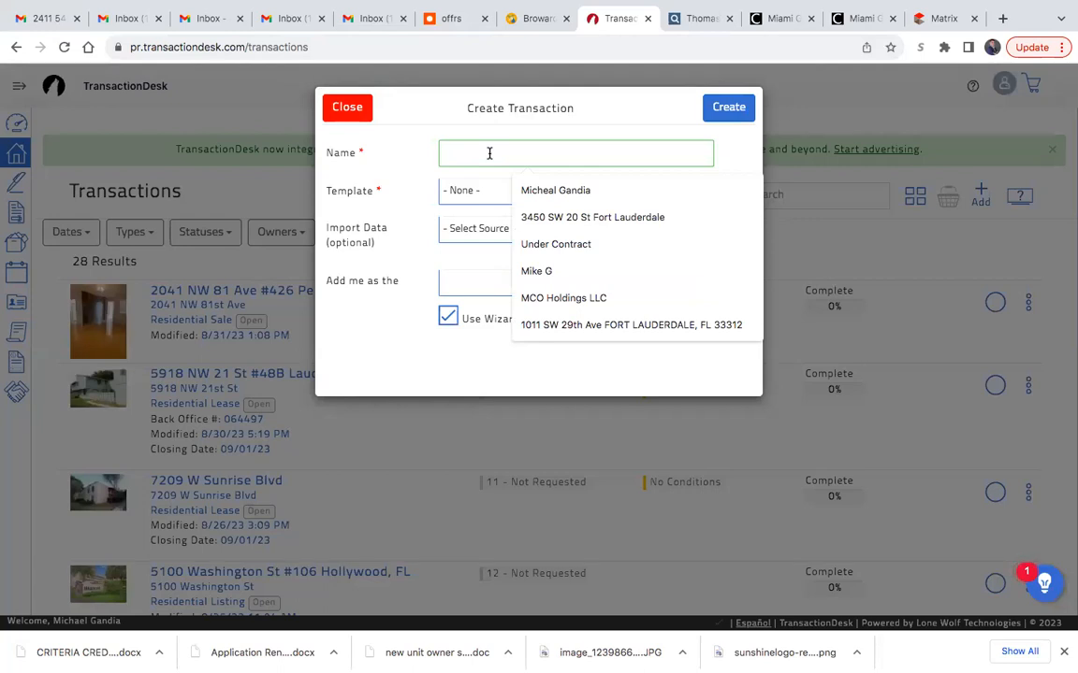
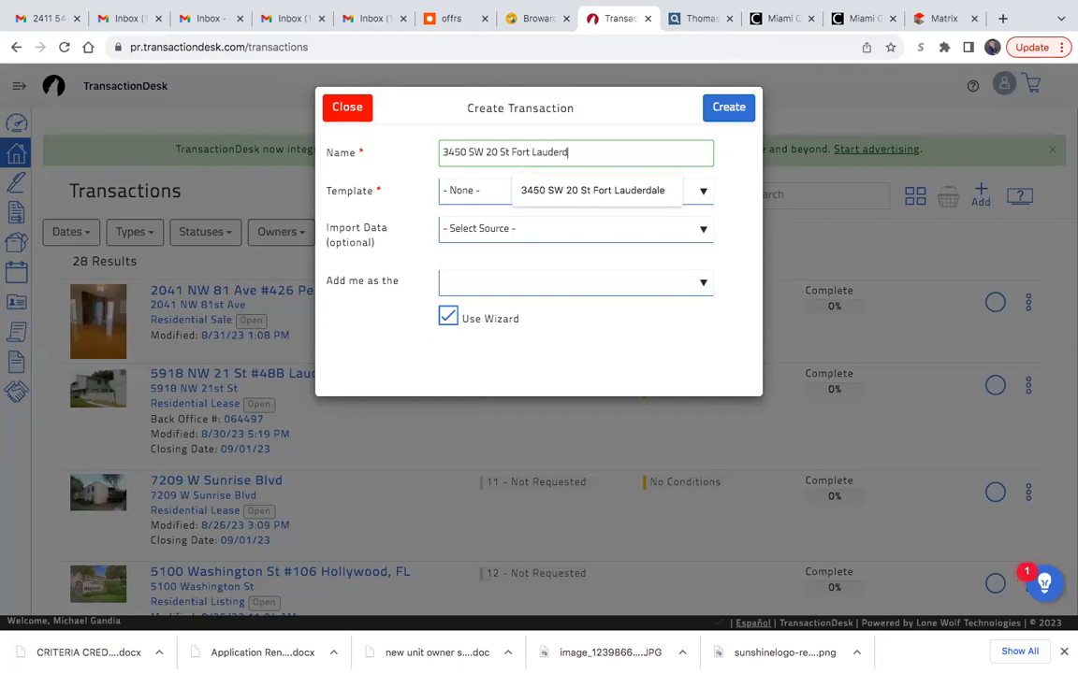
- Choose the RESIDENTIAL SALES template and Miami and the Beaches MLS - WebApi as the import data source
click(491, 192)
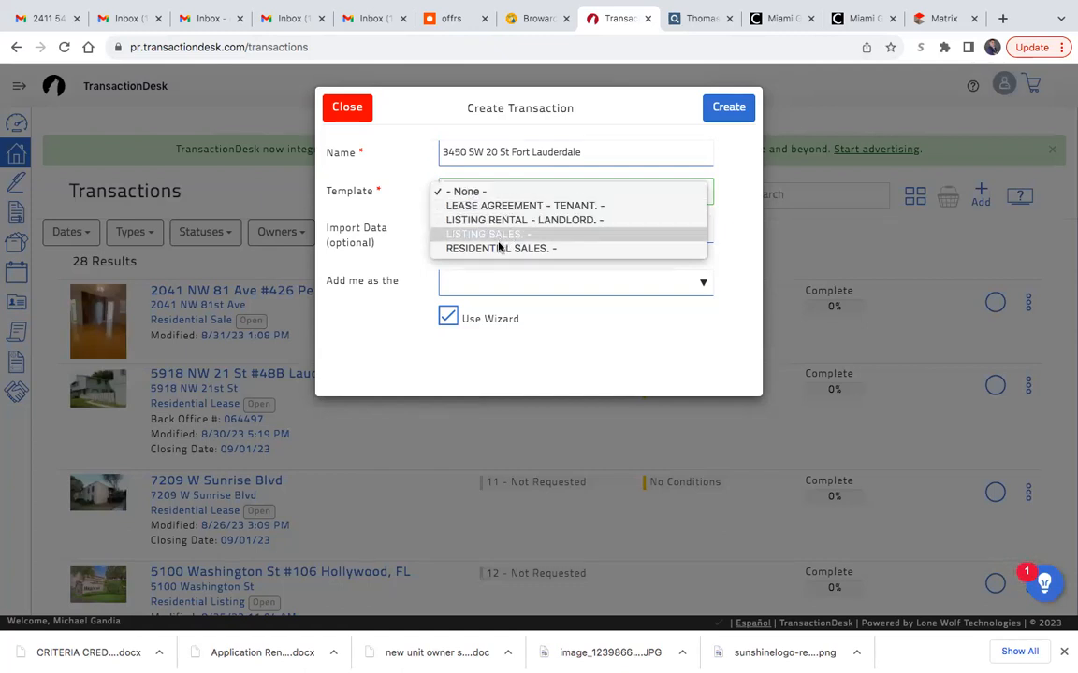
click(498, 249)
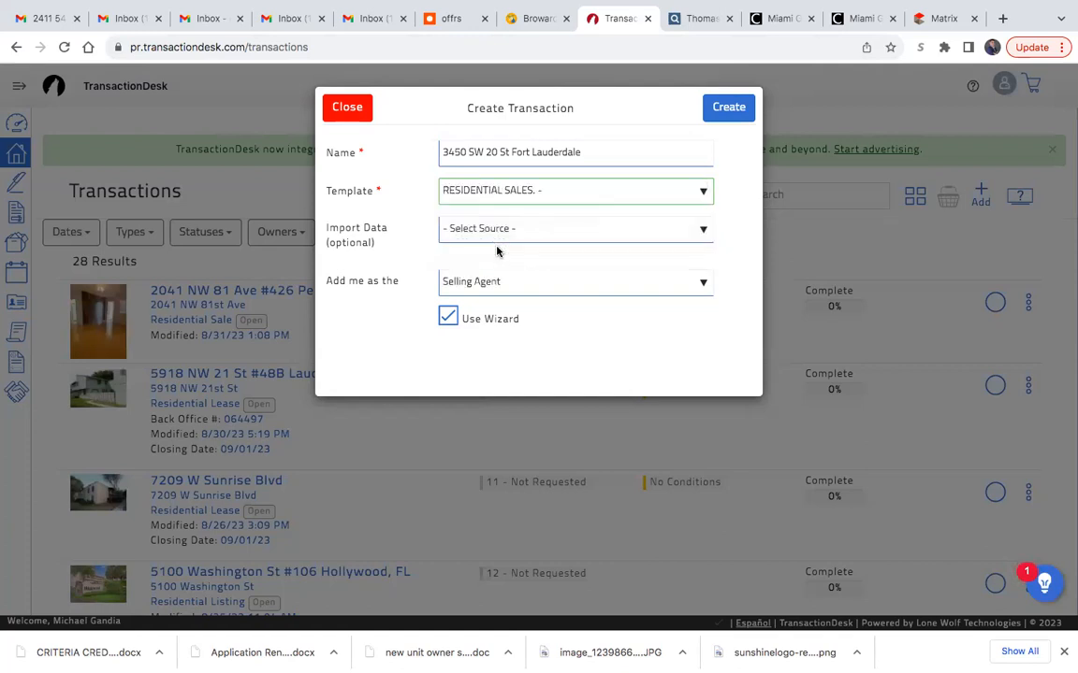
click(485, 228)
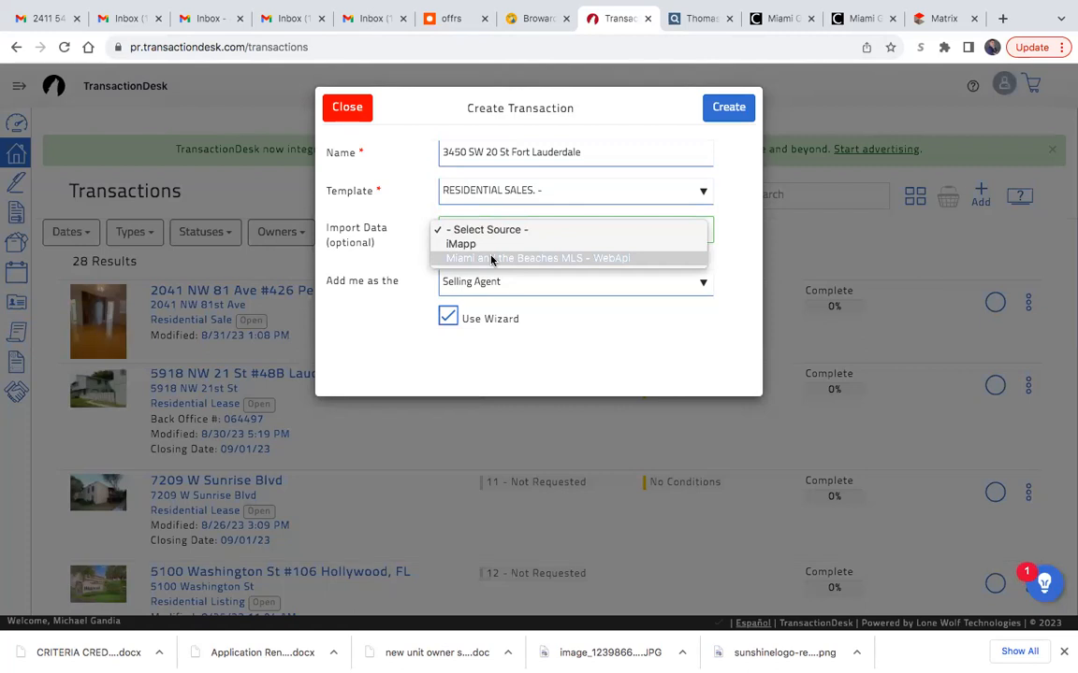
click(550, 261)
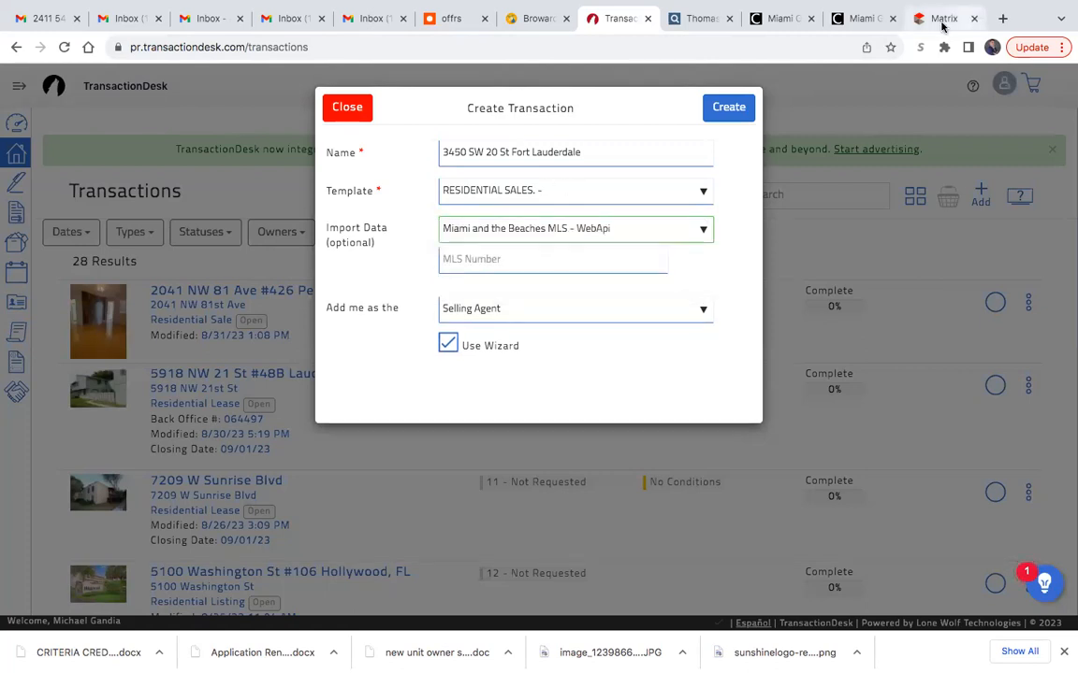
- Switch to Matrix and search the listings for the property's house number and street, using NW as the compass direction
click(942, 26)
click(258, 142)
key(ctrl+a)
key(BackSpace)
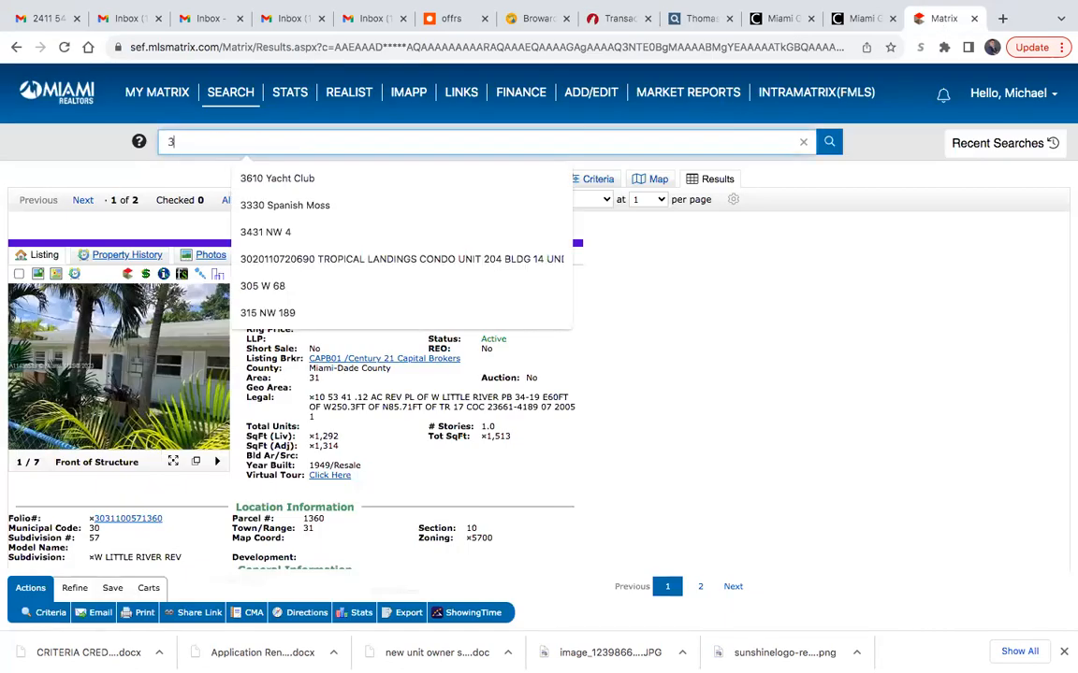
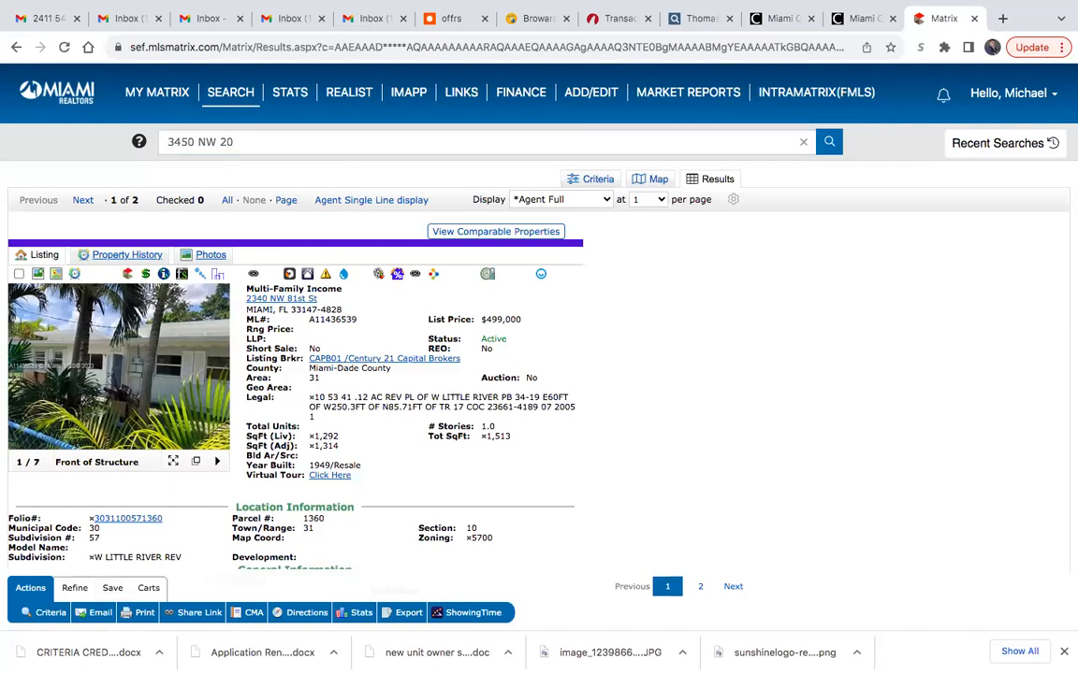
key(Return)
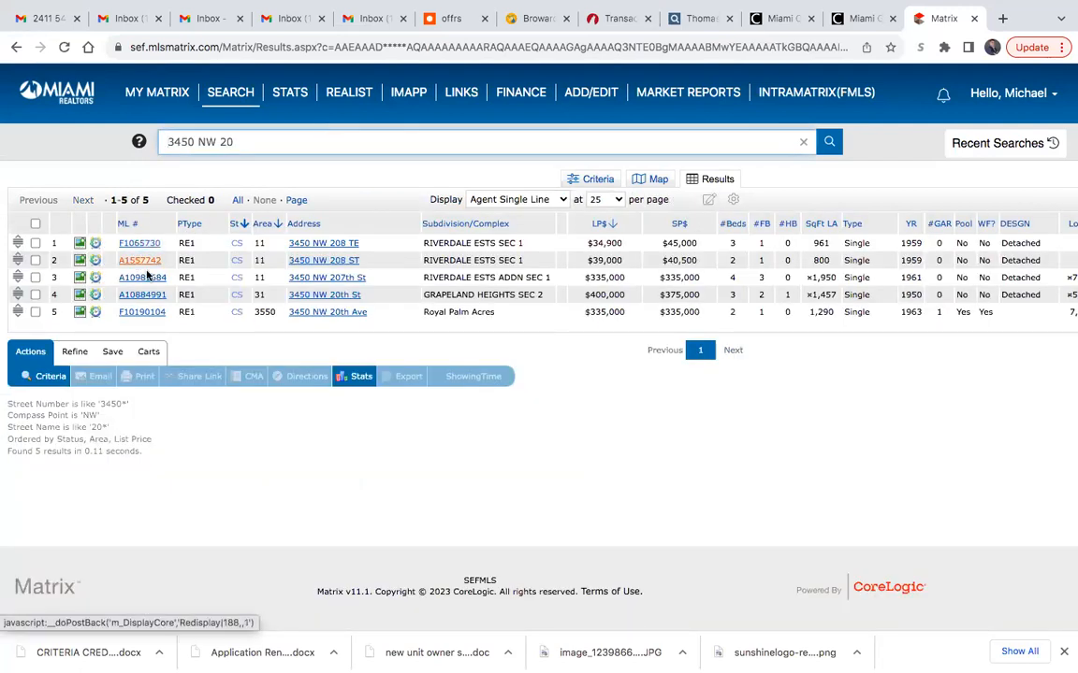
- Copy the MLS number A10884991 from the matching NW 20th St listing into the new transaction's MLS Number field in TransactionDesk
click(157, 297)
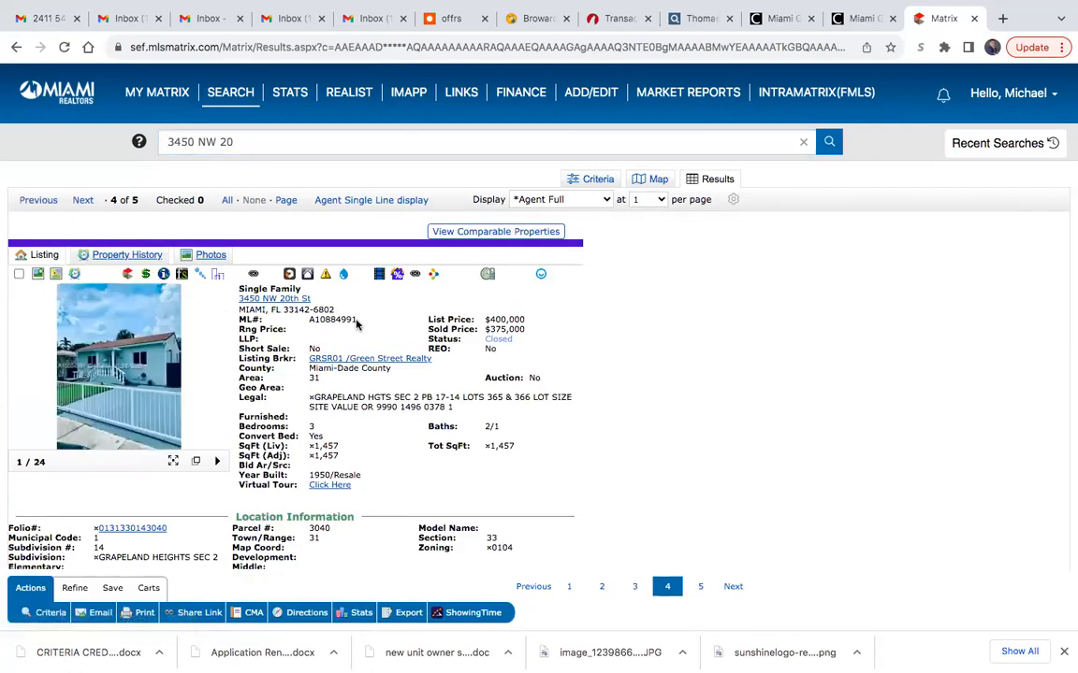
drag(355, 322, 310, 319)
key(ctrl+c)
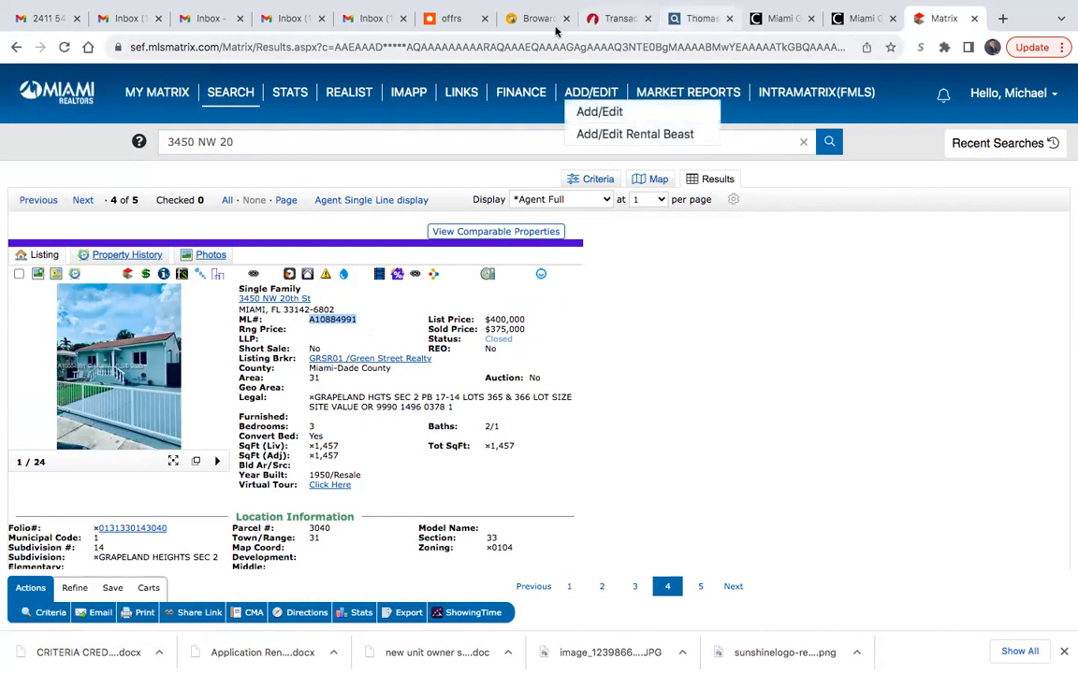
click(617, 19)
click(460, 261)
key(ctrl+v)
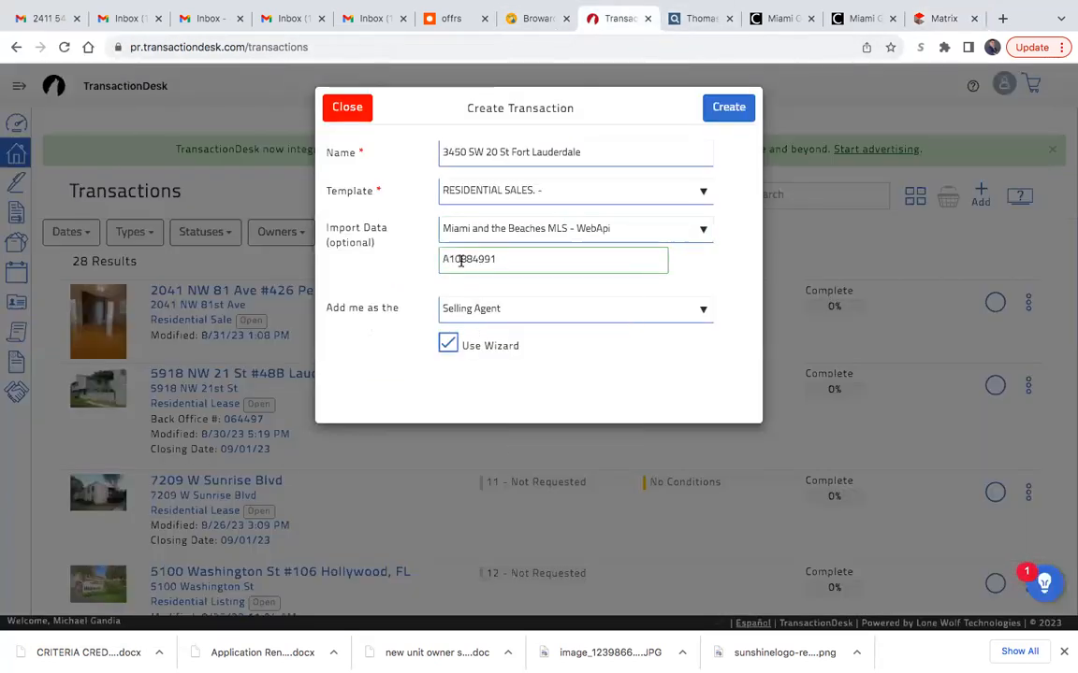
- Keep Selling Agent as the agent's role and create the transaction with the wizard enabled
click(479, 312)
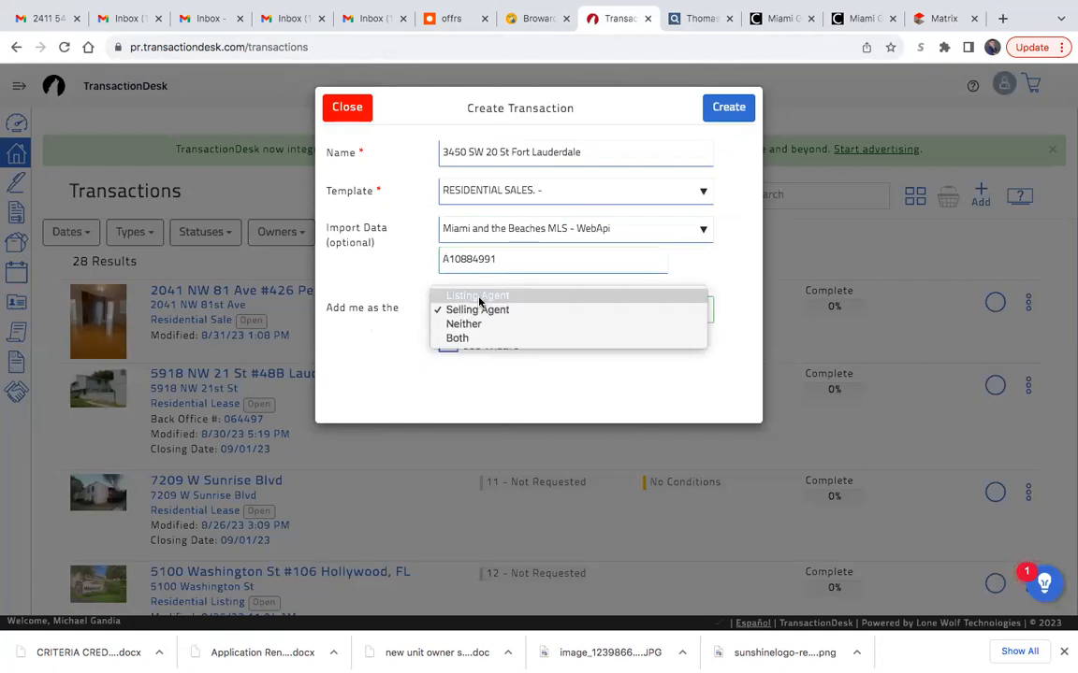
click(473, 310)
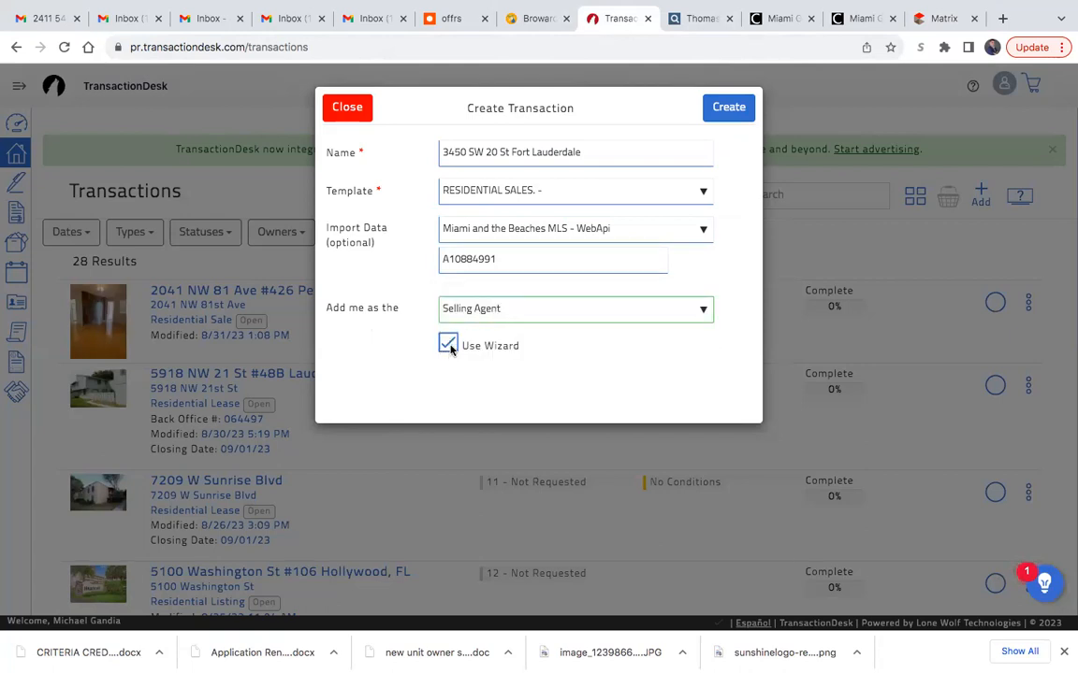
click(718, 112)
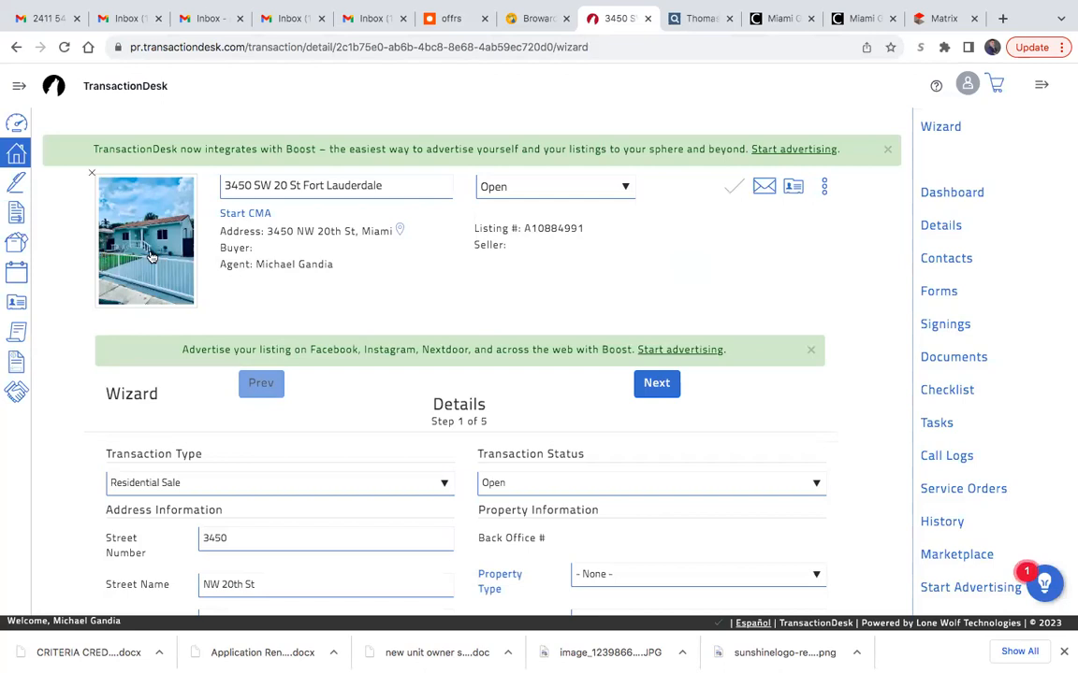
- Set the property type to RESIDENTIAL in the wizard's Details step
scroll(460, 506, down, 1)
scroll(430, 504, up, 1)
scroll(607, 503, down, 1)
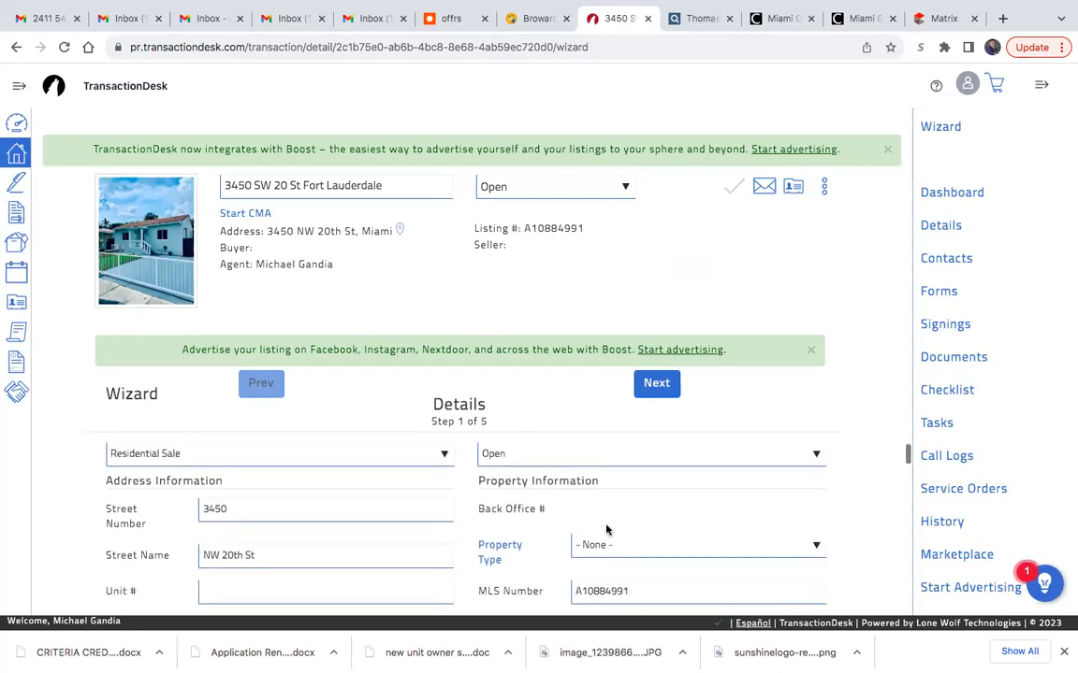
scroll(607, 505, down, 1)
scroll(372, 505, up, 2)
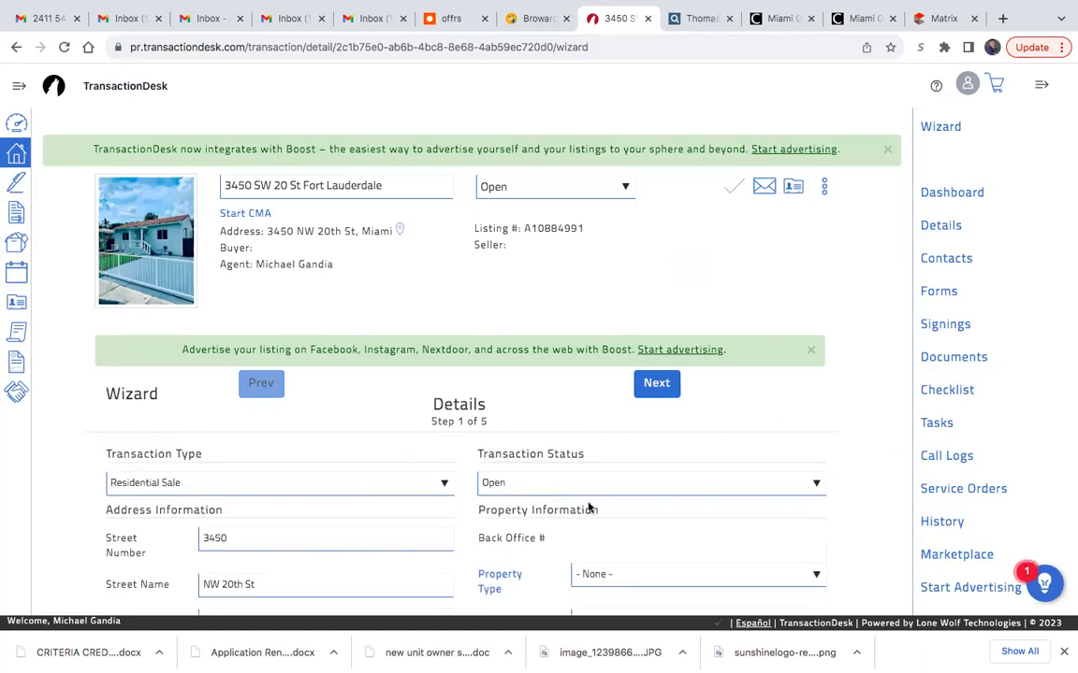
scroll(561, 510, down, 1)
scroll(561, 509, down, 1)
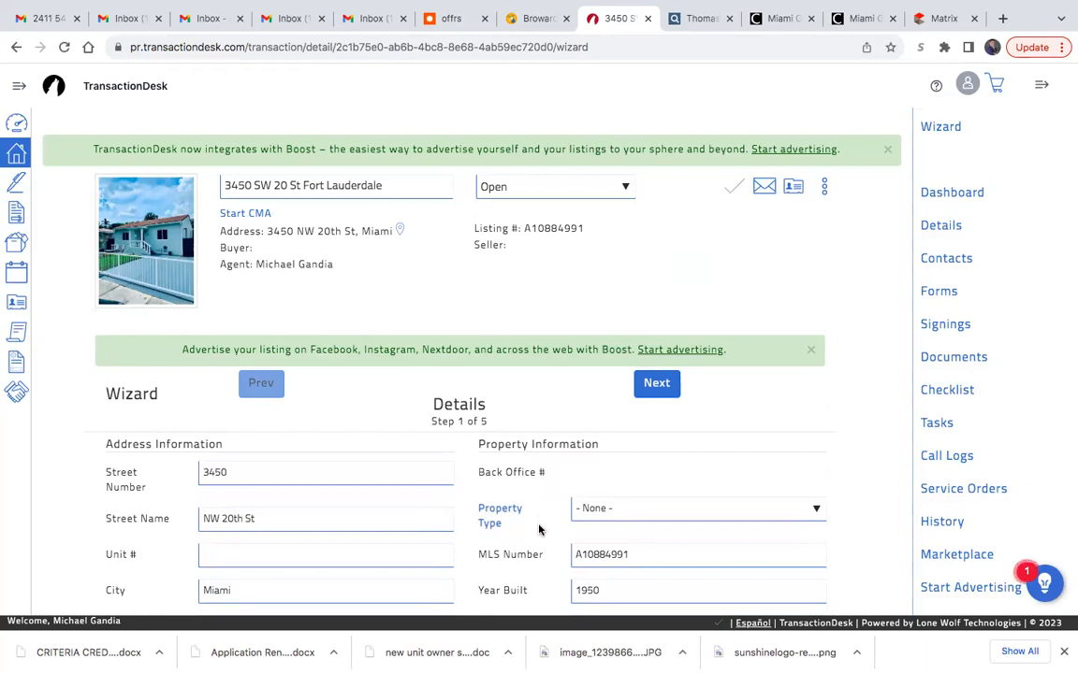
click(615, 513)
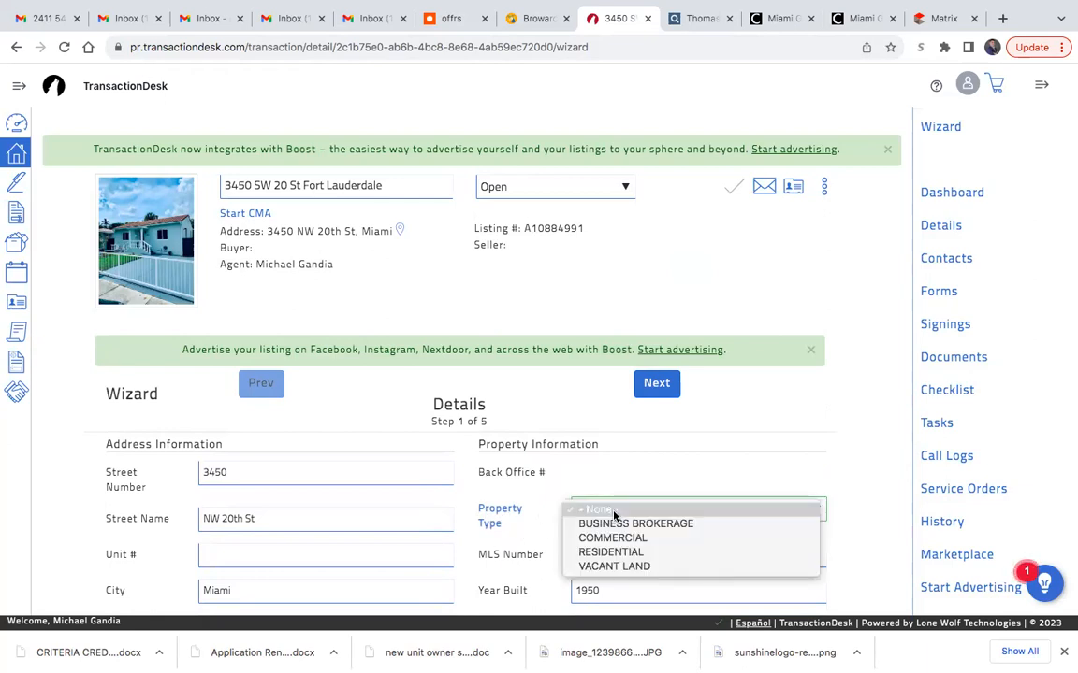
click(618, 554)
- Enter a deposit of 10000 in the purchase information
scroll(563, 546, down, 3)
scroll(561, 544, up, 1)
scroll(561, 544, down, 1)
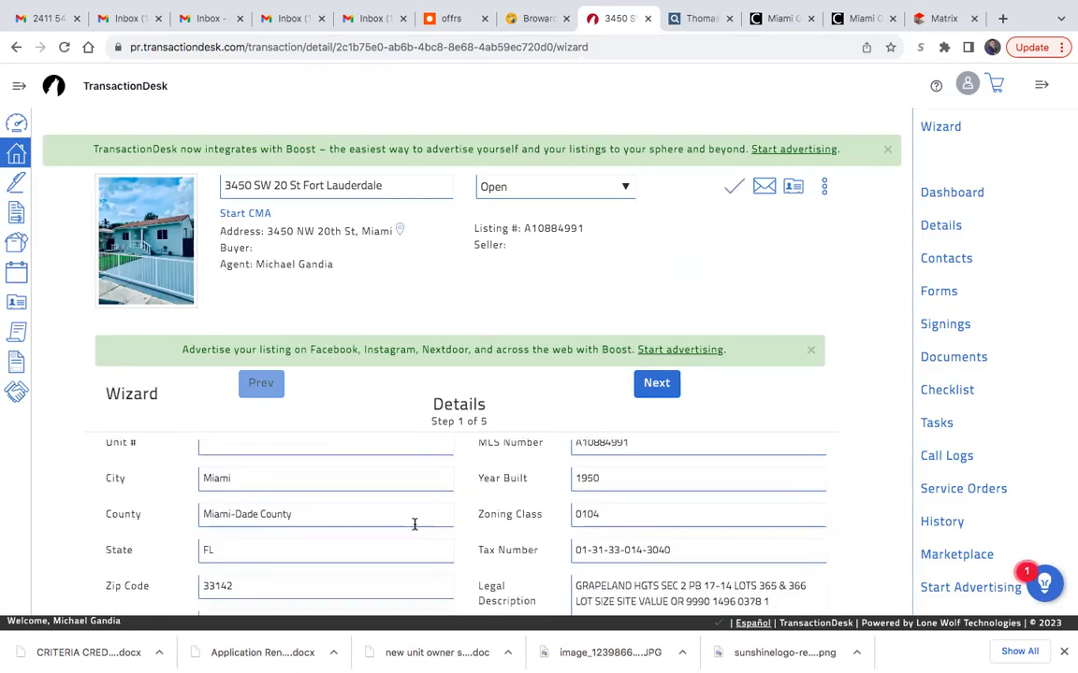
scroll(413, 522, down, 1)
scroll(512, 546, down, 3)
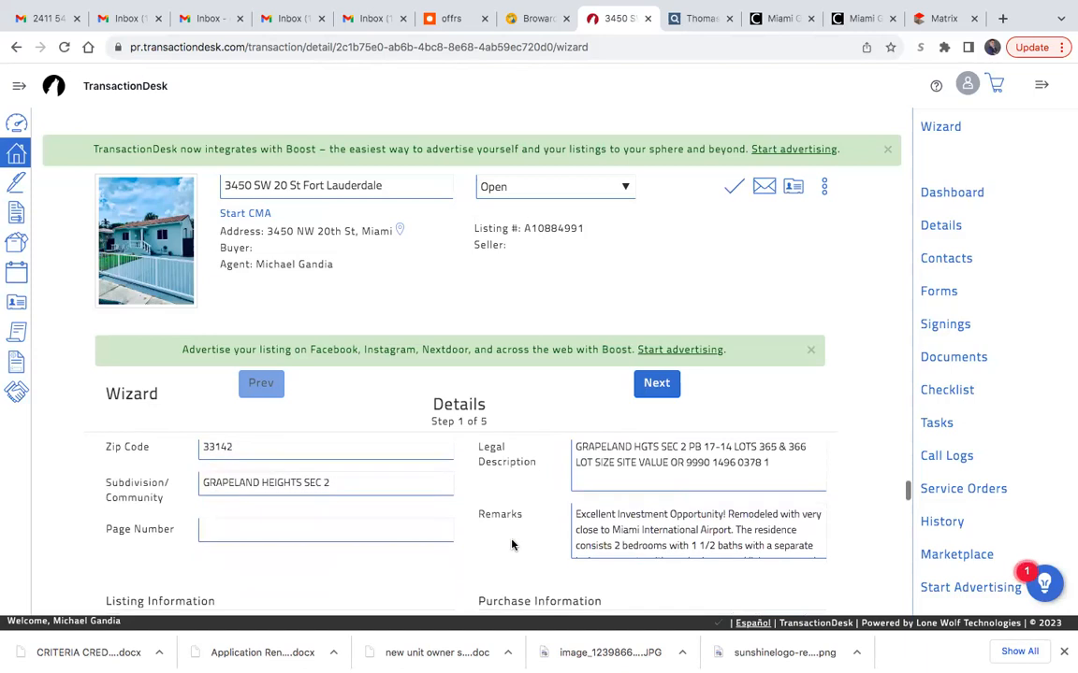
scroll(511, 544, down, 2)
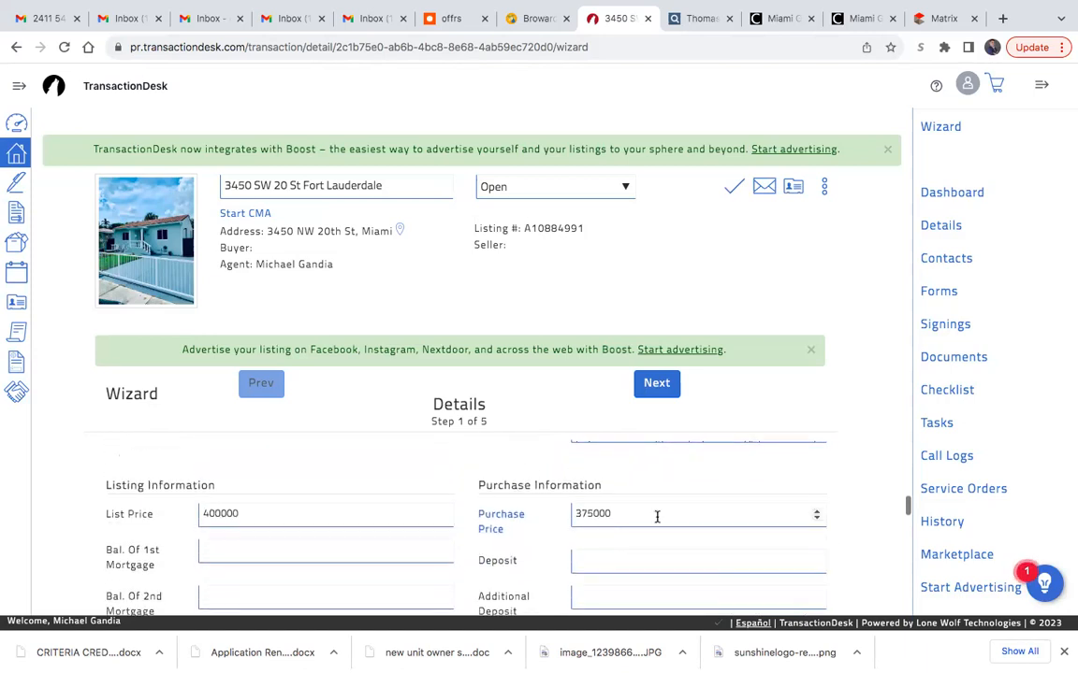
click(629, 510)
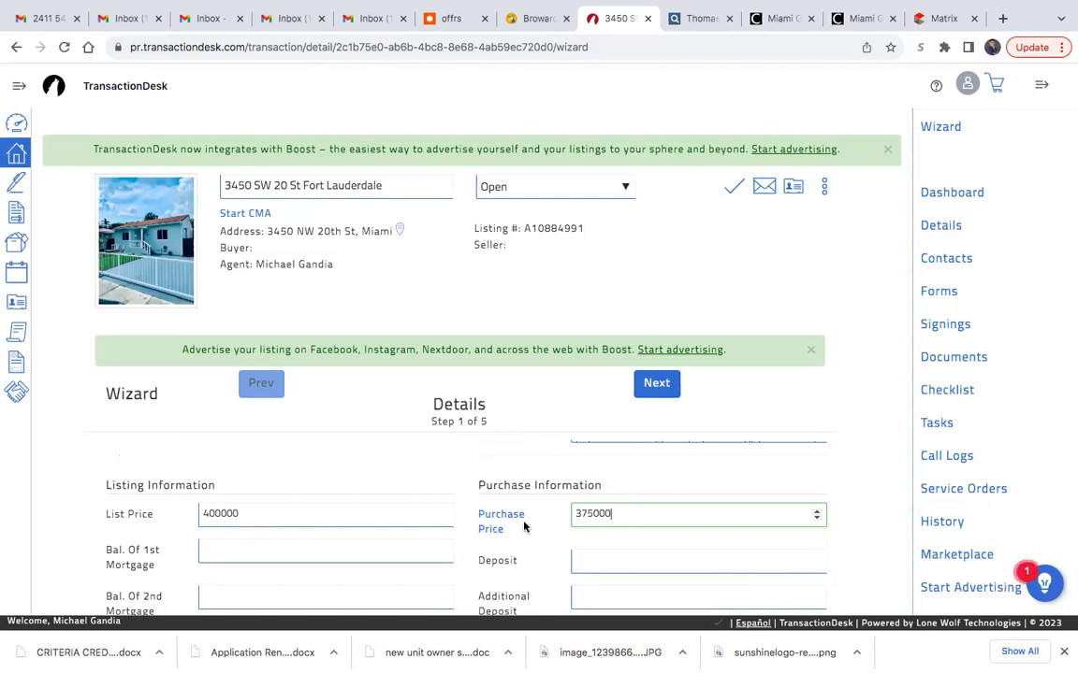
scroll(552, 530, down, 1)
scroll(553, 530, down, 1)
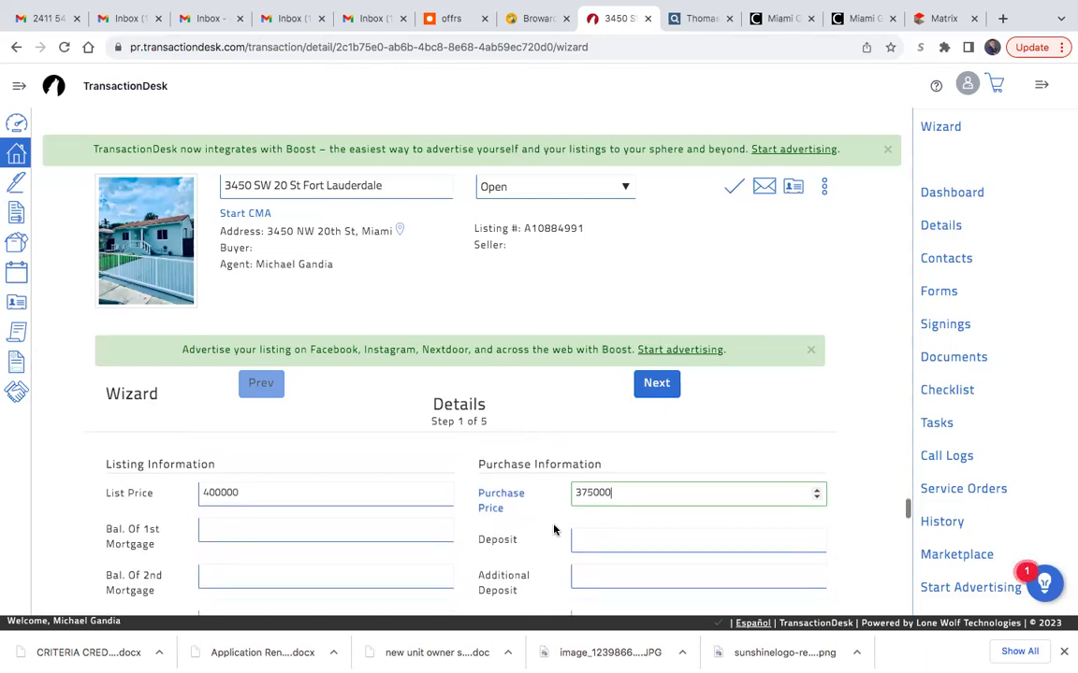
click(583, 519)
text(10)
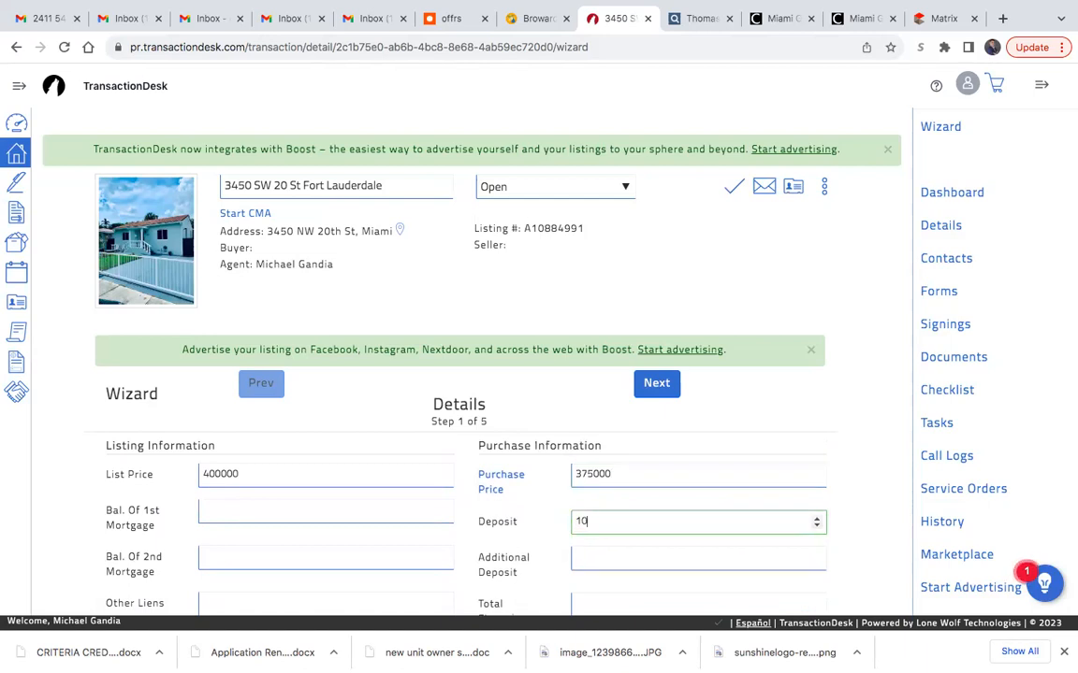
text(000)
- Enter 365000 as the total financing in the purchase information
scroll(477, 552, down, 1)
click(584, 555)
scroll(591, 555, up, 1)
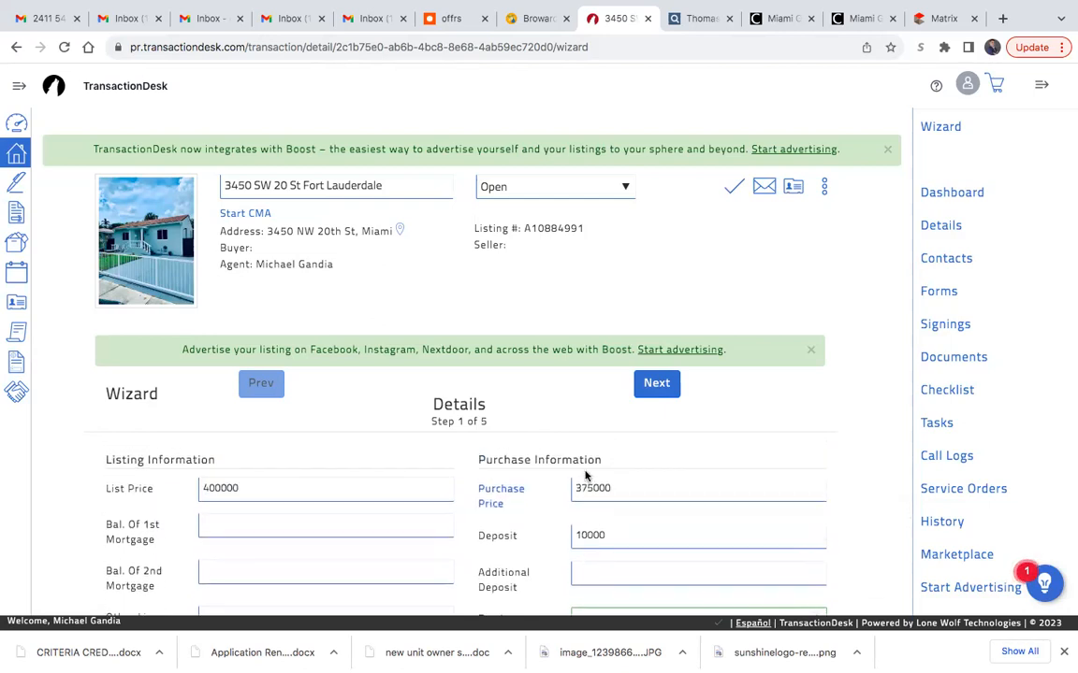
scroll(592, 530, down, 1)
scroll(592, 530, down, 2)
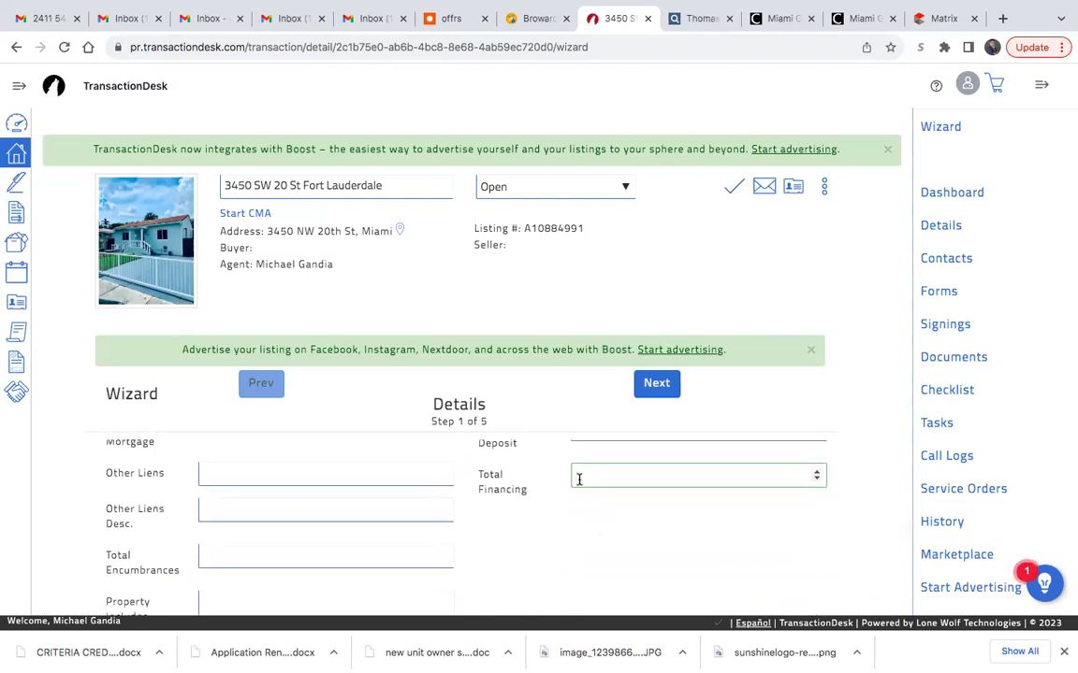
text(365000)
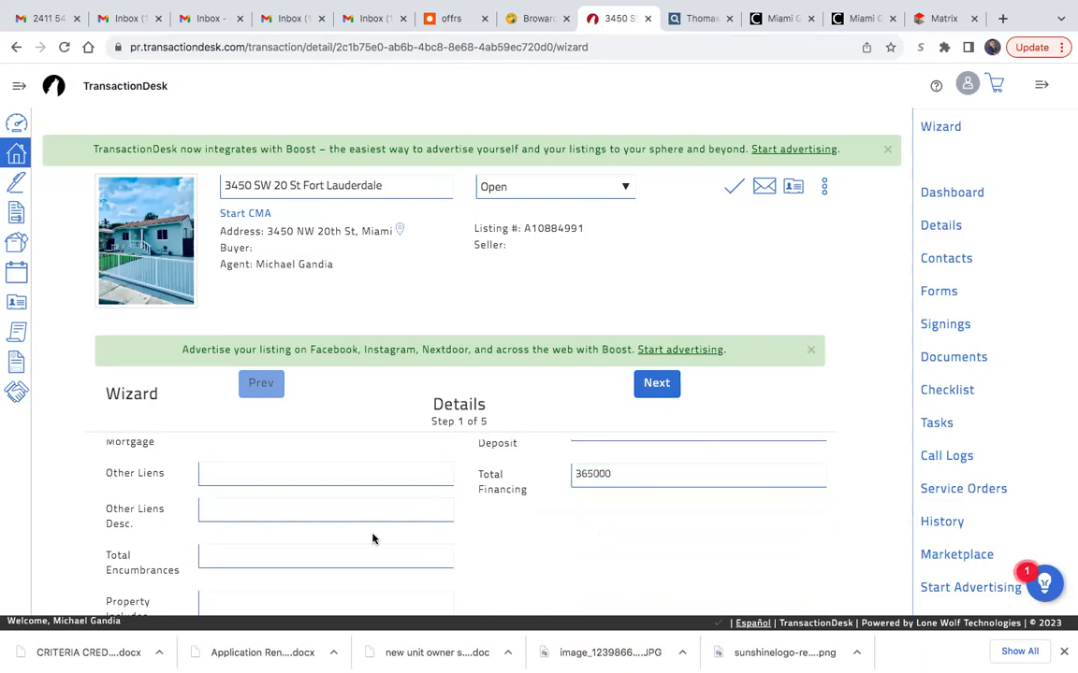
- List "Microwave, Washer and Dryer, Coffee Table," as the items the property includes
scroll(373, 536, down, 2)
click(296, 502)
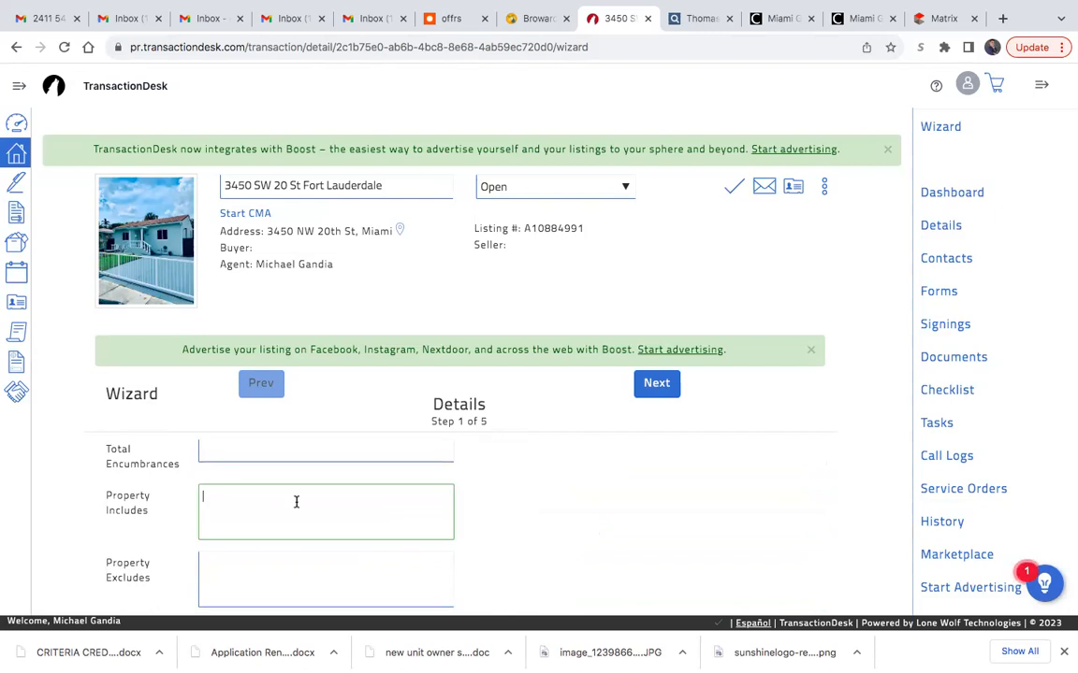
text(Microwave, Washer and Dryer, Coffee Table,)
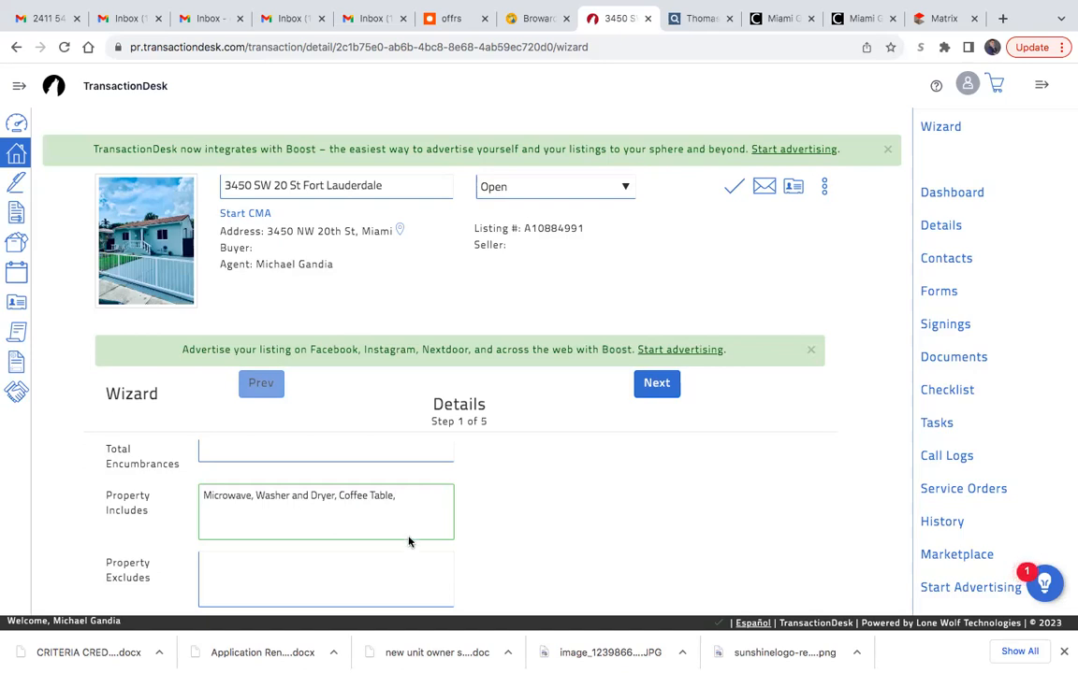
scroll(657, 548, down, 3)
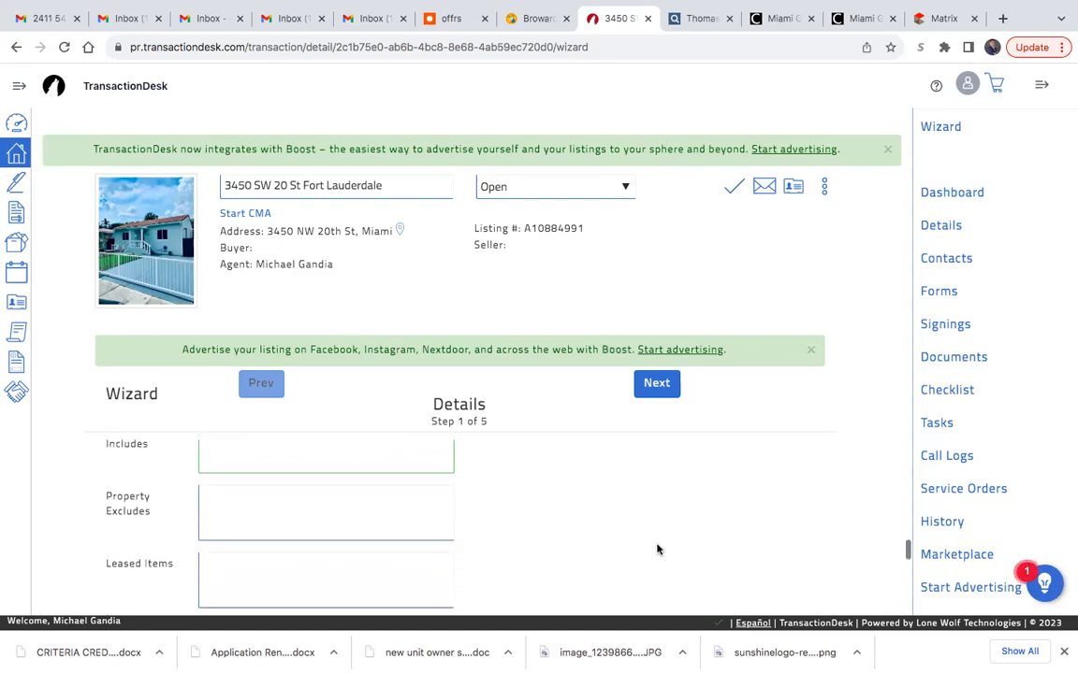
scroll(524, 542, down, 3)
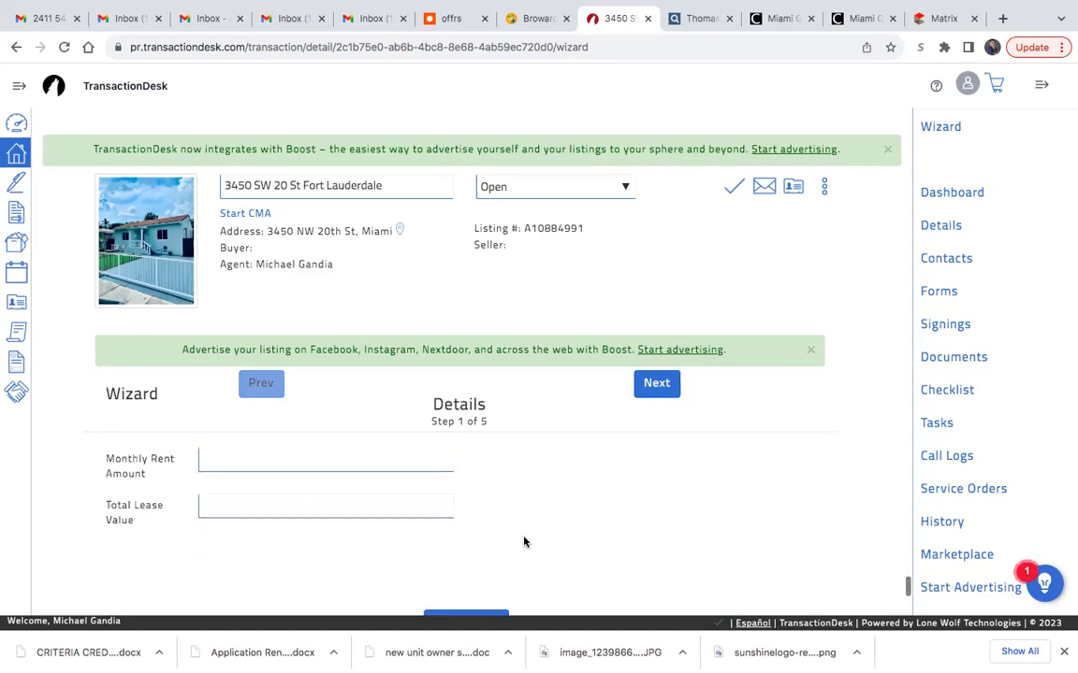
- Advance the wizard to the Transaction Dates step and set the offer date to 09/01/2023
scroll(523, 542, up, 1)
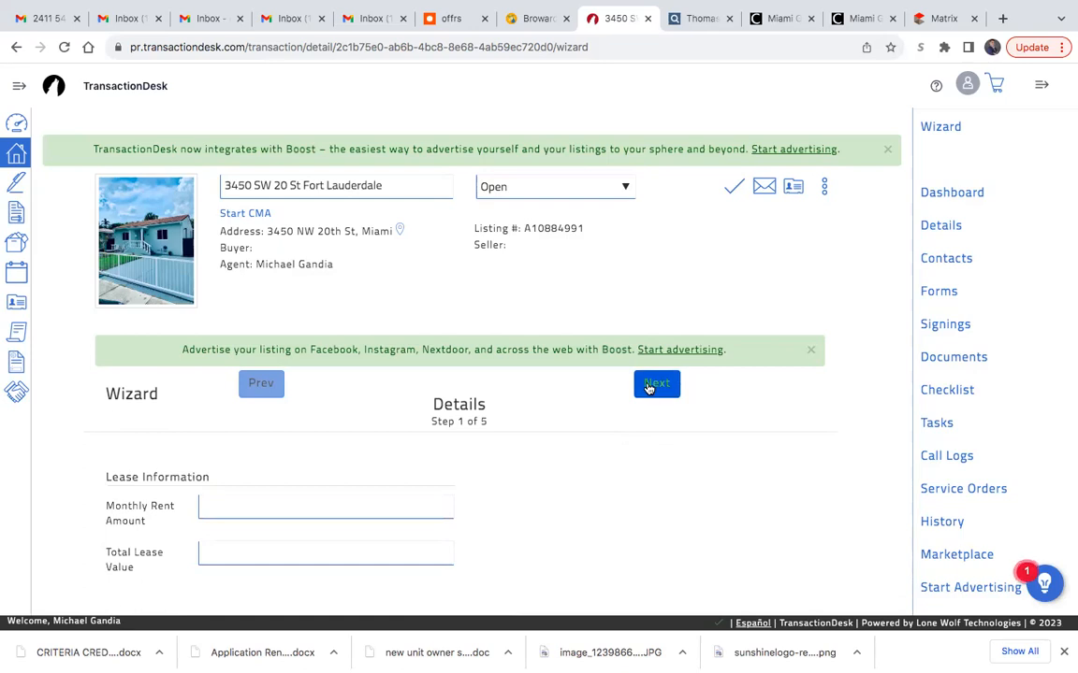
click(655, 385)
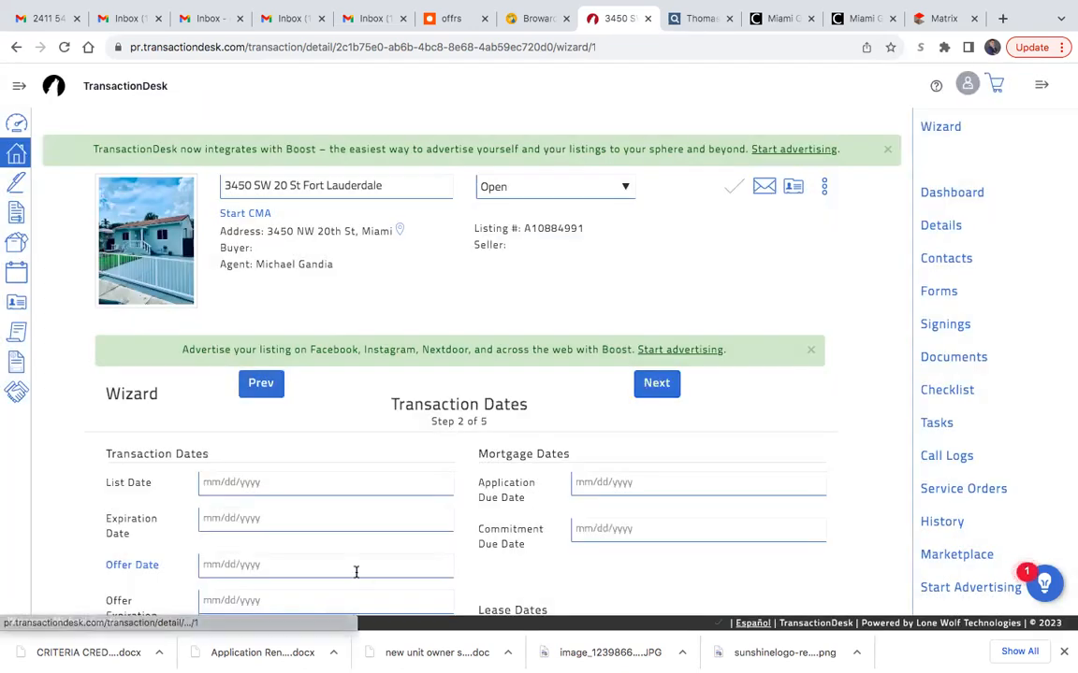
scroll(393, 515, down, 1)
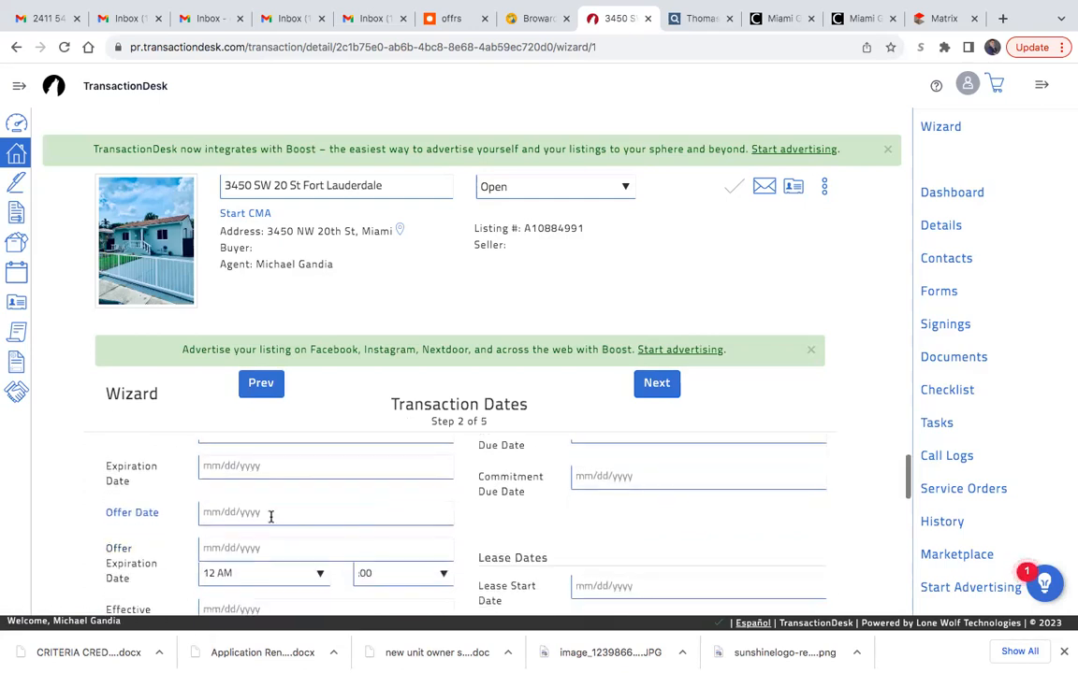
click(329, 513)
scroll(400, 548, down, 1)
scroll(438, 581, up, 1)
click(376, 587)
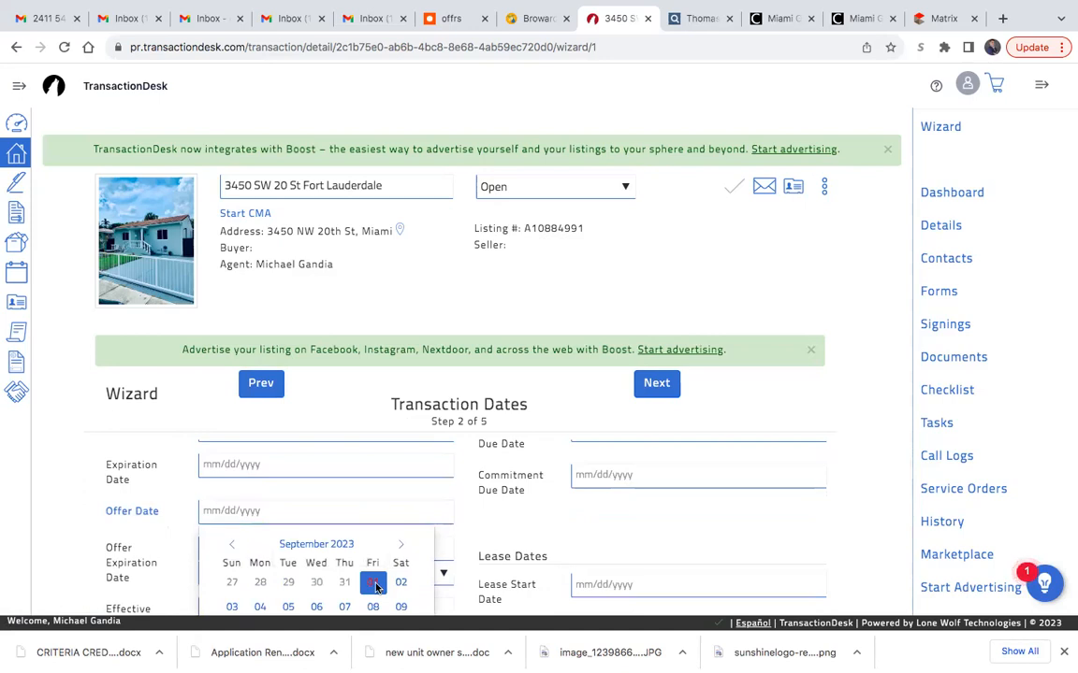
scroll(377, 588, down, 2)
scroll(392, 545, up, 3)
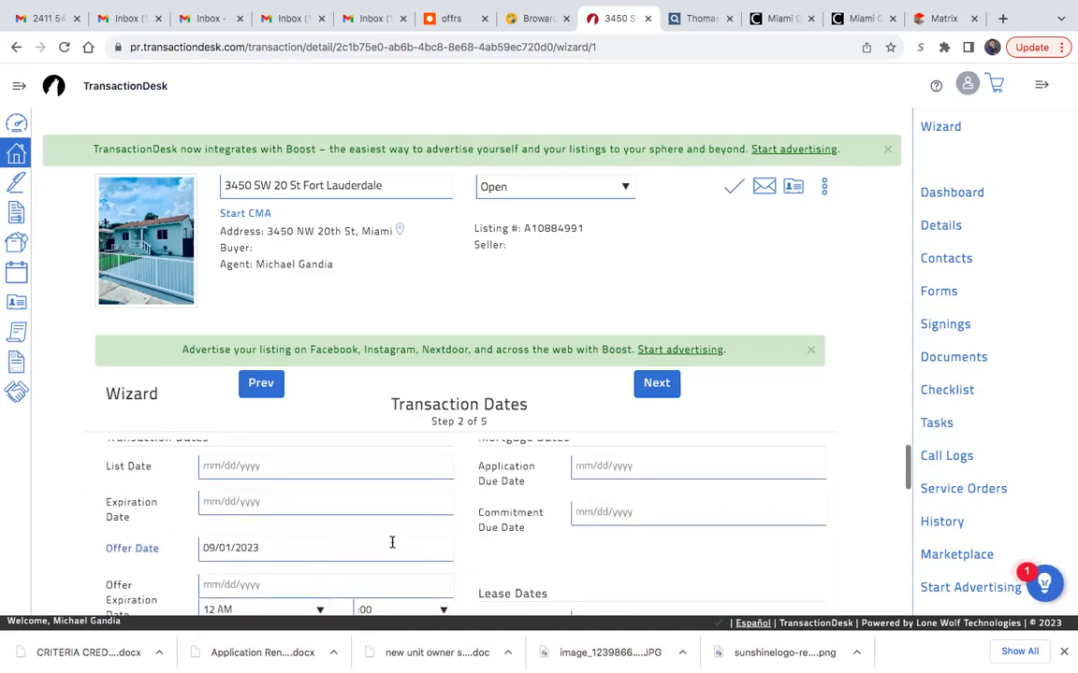
- Set the offer expiration date to 09/02/2023 in the transaction dates
scroll(392, 543, down, 1)
scroll(392, 542, down, 1)
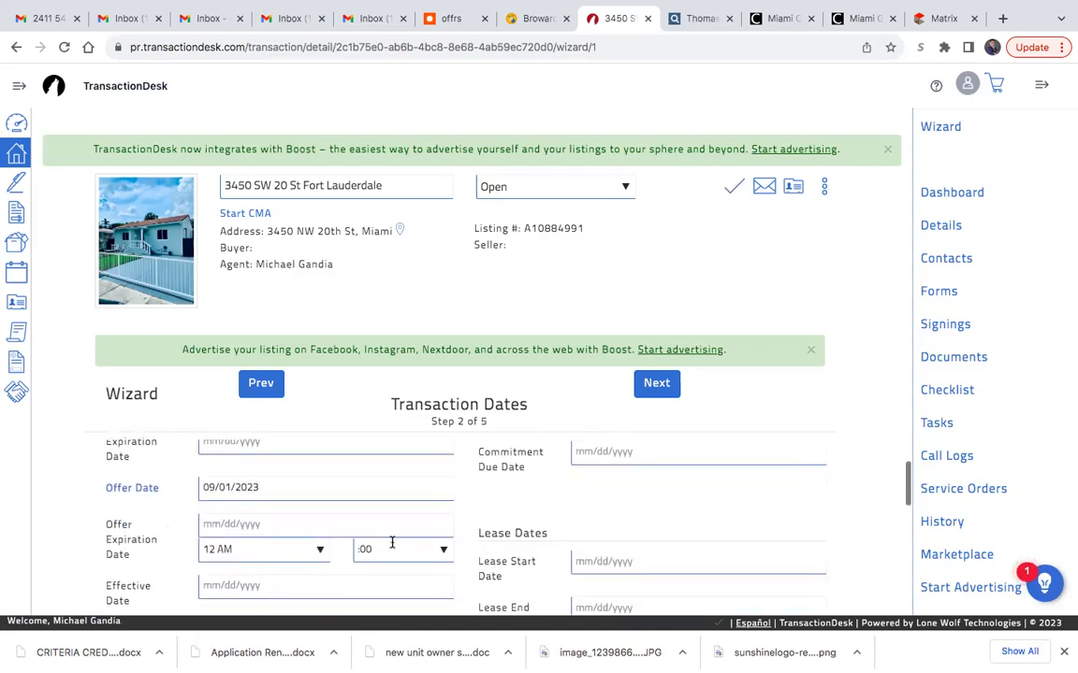
scroll(322, 544, down, 1)
click(280, 506)
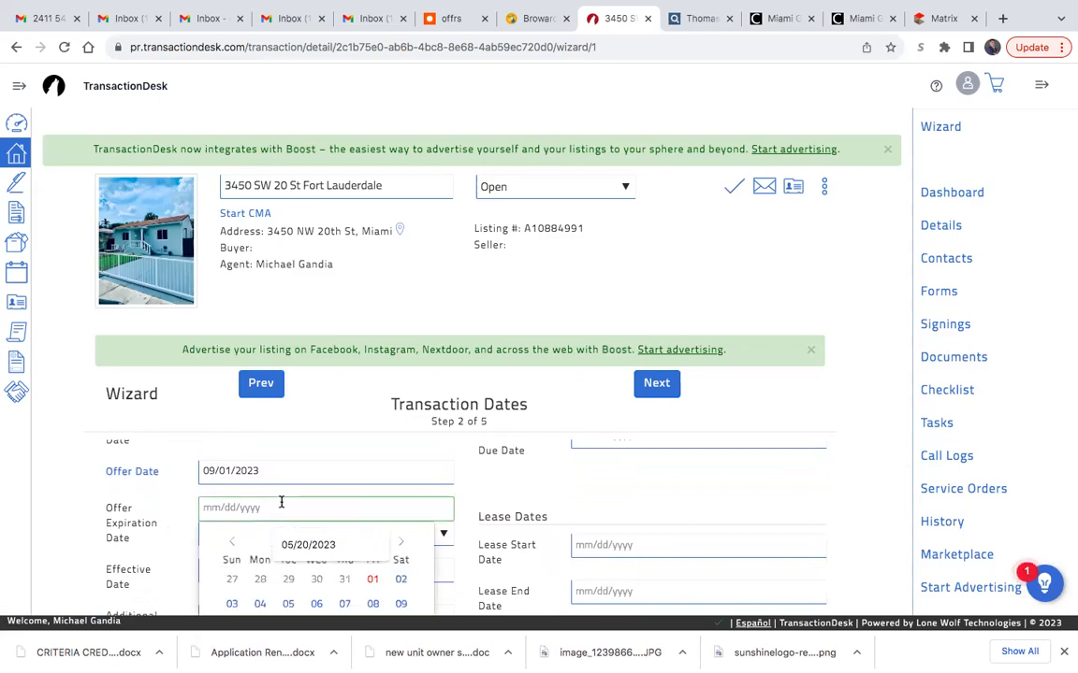
click(401, 580)
scroll(404, 577, down, 2)
scroll(408, 546, up, 2)
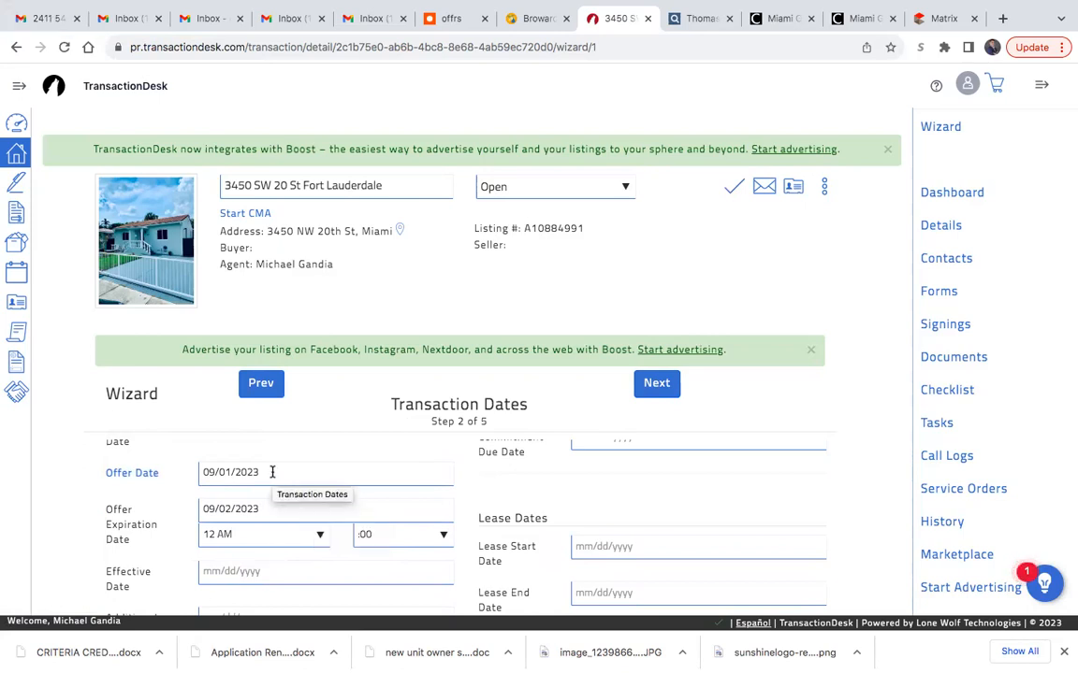
click(265, 508)
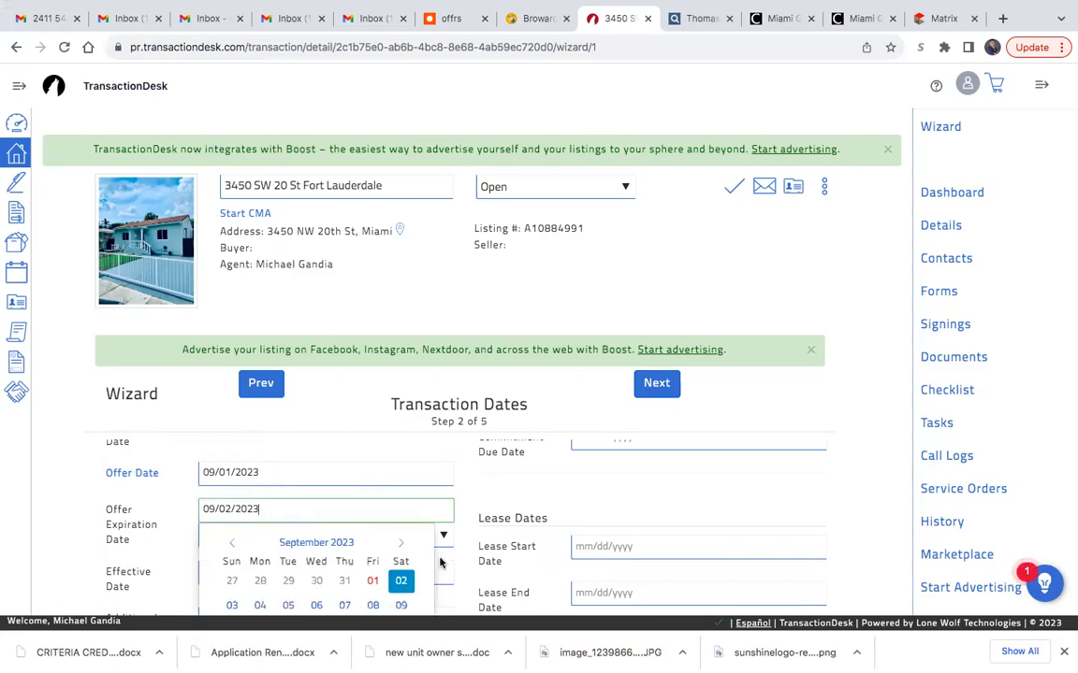
scroll(439, 562, down, 1)
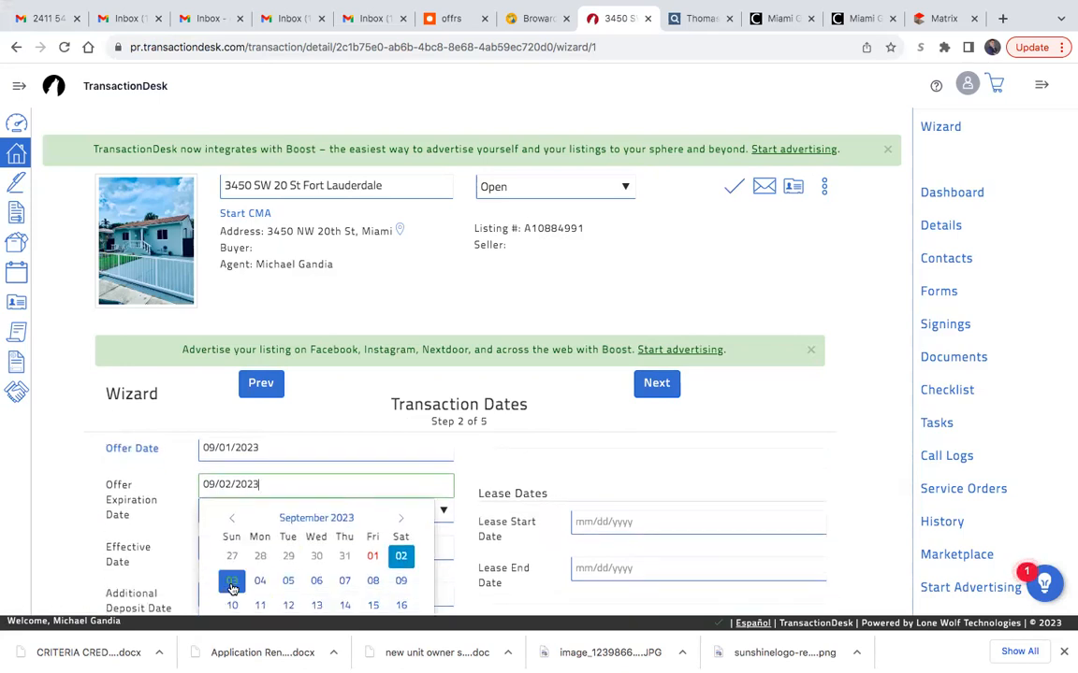
click(477, 554)
scroll(422, 554, down, 1)
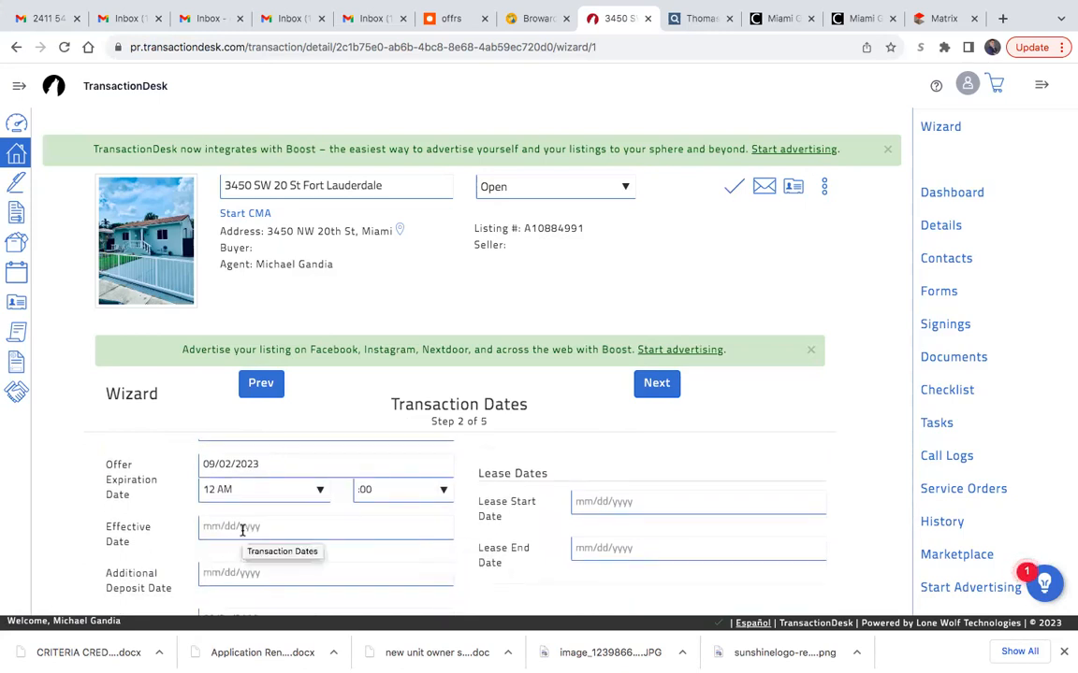
- Set the mortgage application due date to 09/06/2023
scroll(454, 517, up, 1)
scroll(454, 521, up, 2)
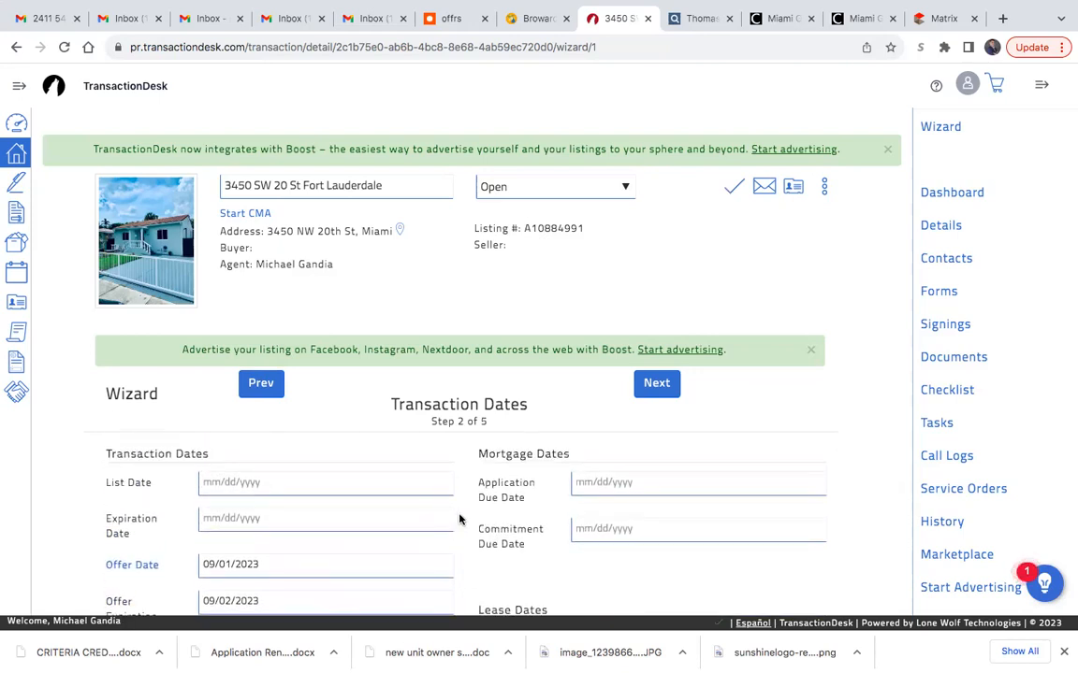
click(598, 482)
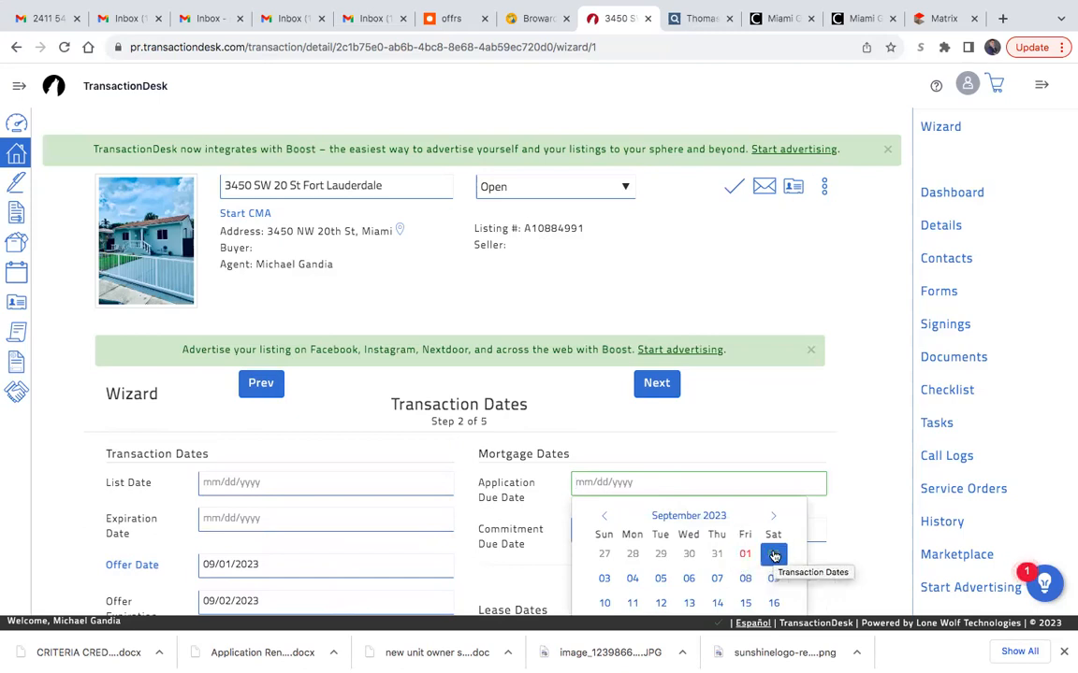
click(688, 578)
scroll(591, 546, down, 1)
scroll(575, 547, up, 1)
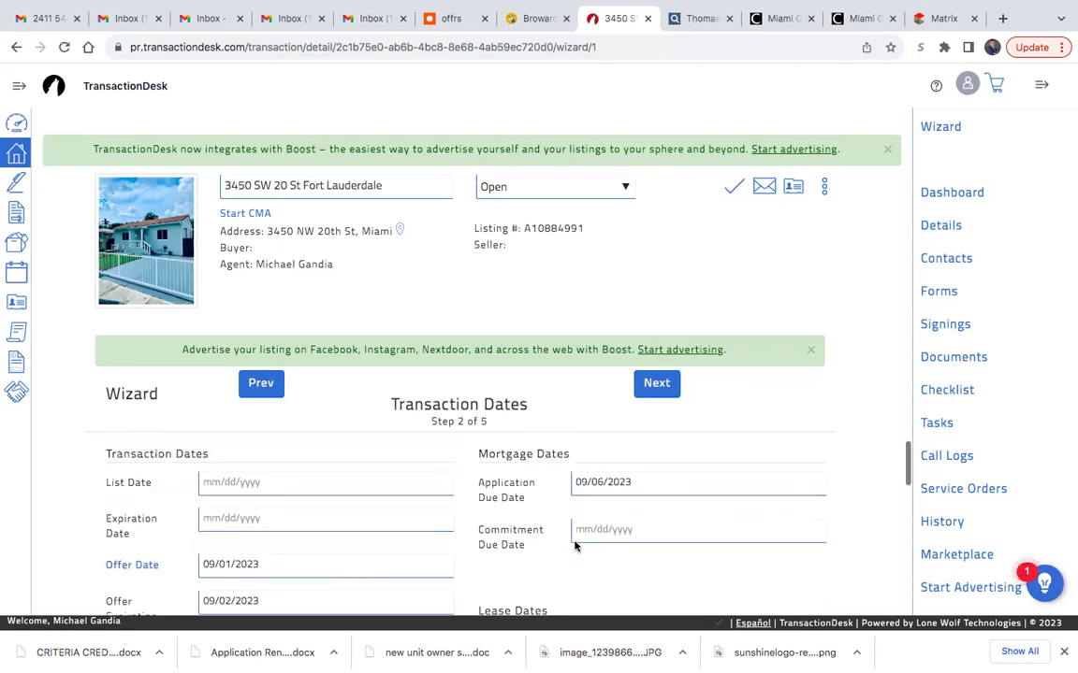
- Set the mortgage commitment due date to 09/22/2023
click(626, 531)
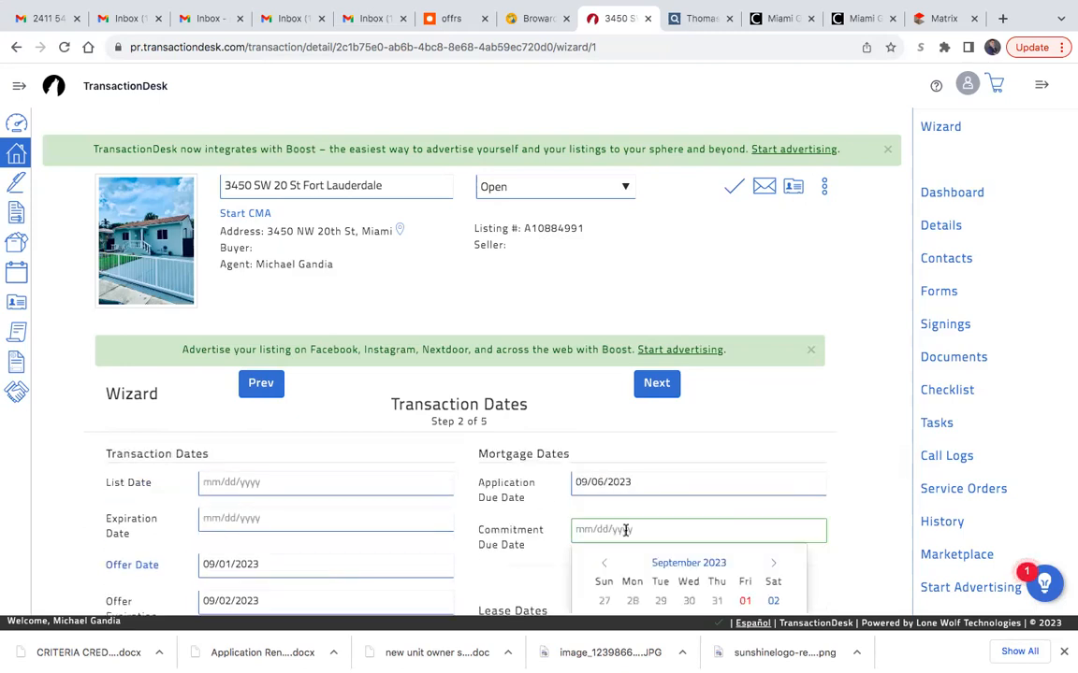
scroll(626, 531, down, 1)
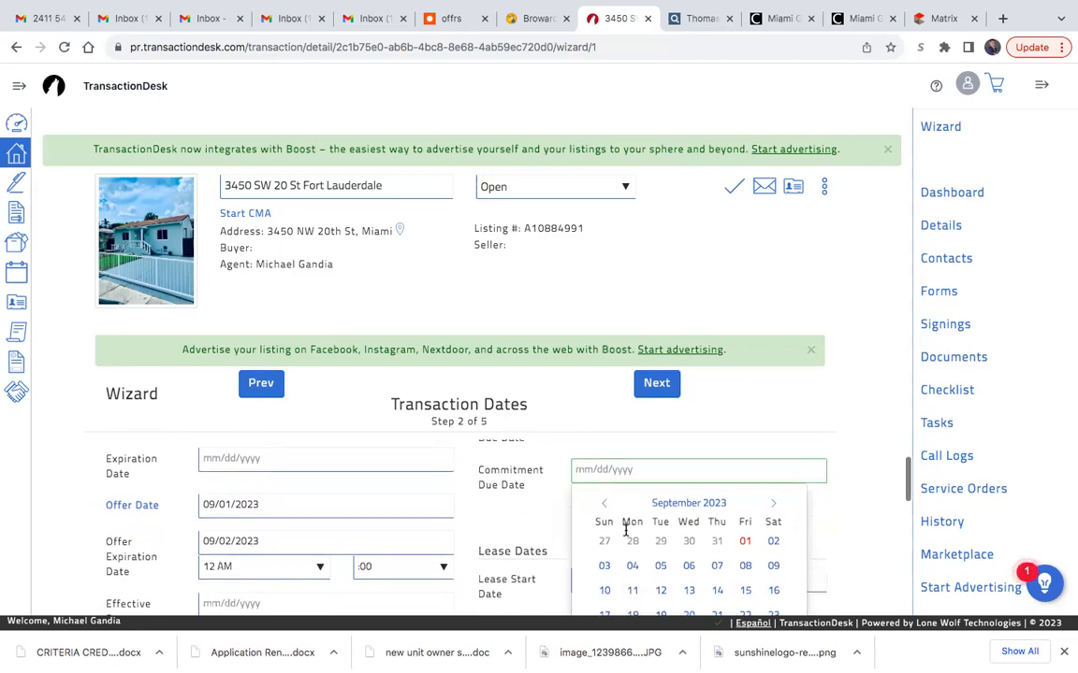
scroll(627, 530, down, 1)
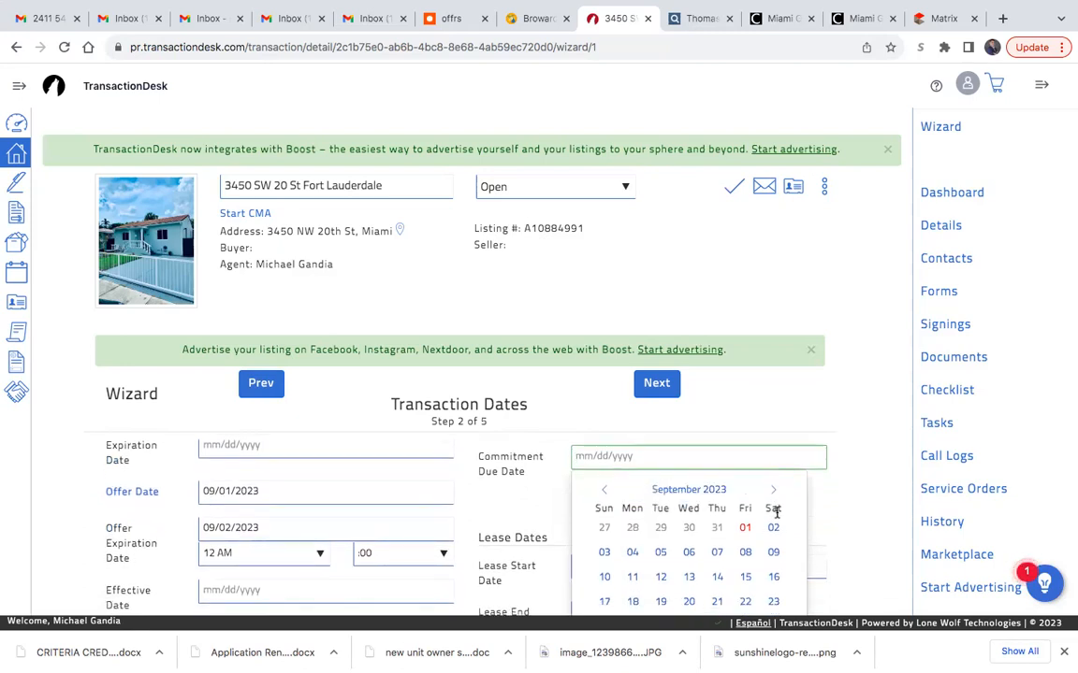
scroll(765, 541, down, 1)
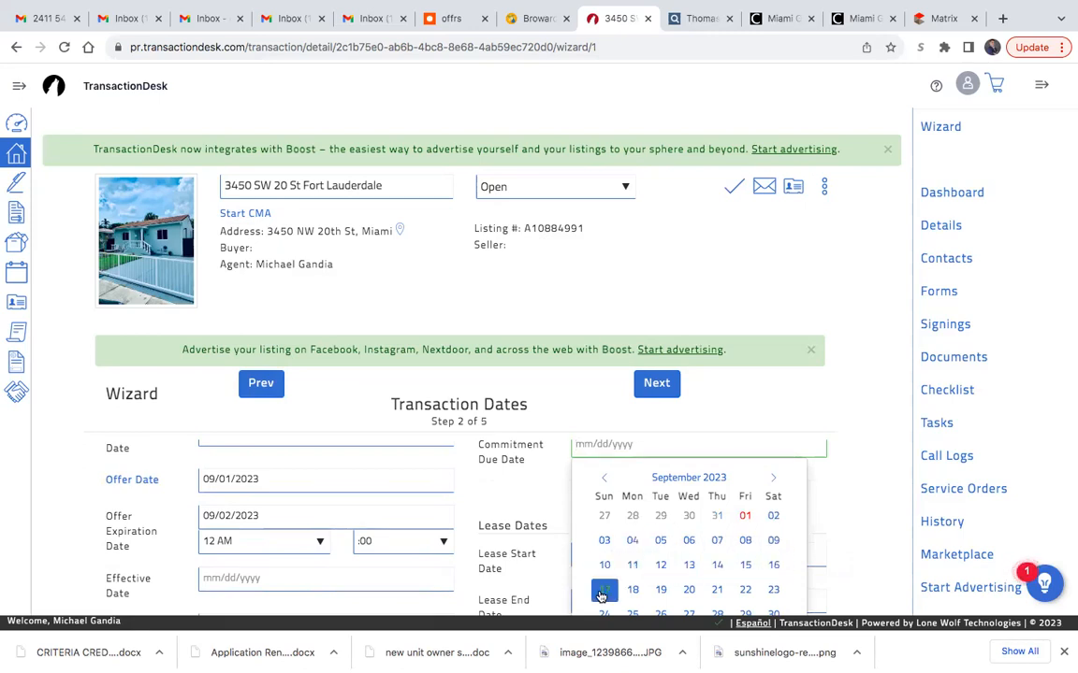
click(742, 595)
scroll(693, 566, up, 2)
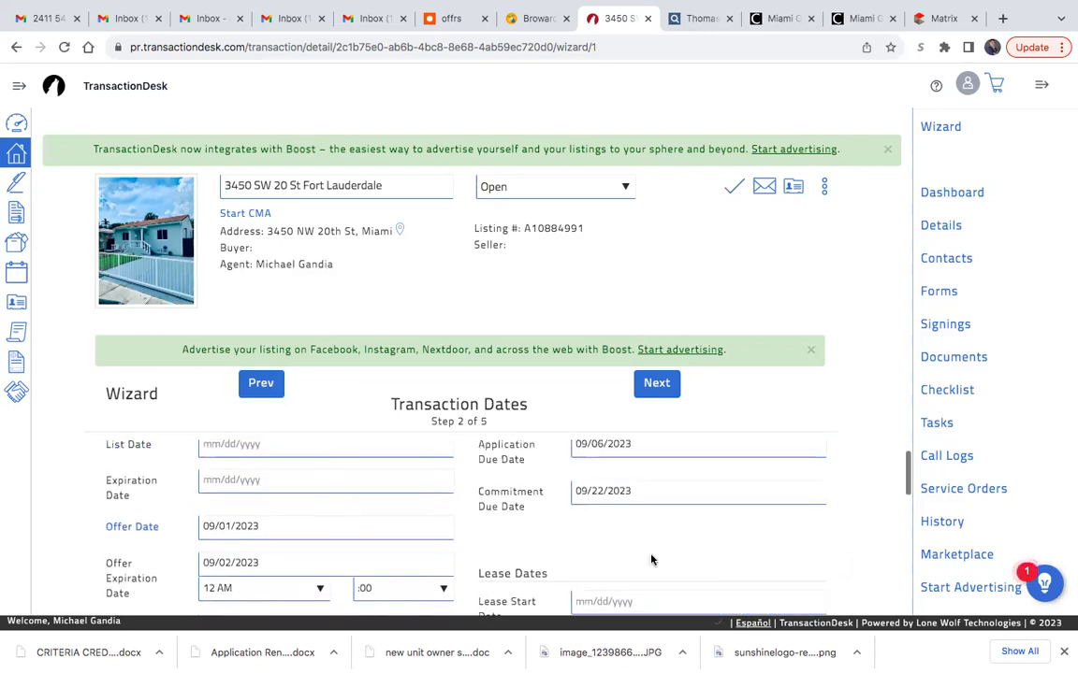
right_click(642, 447)
click(590, 543)
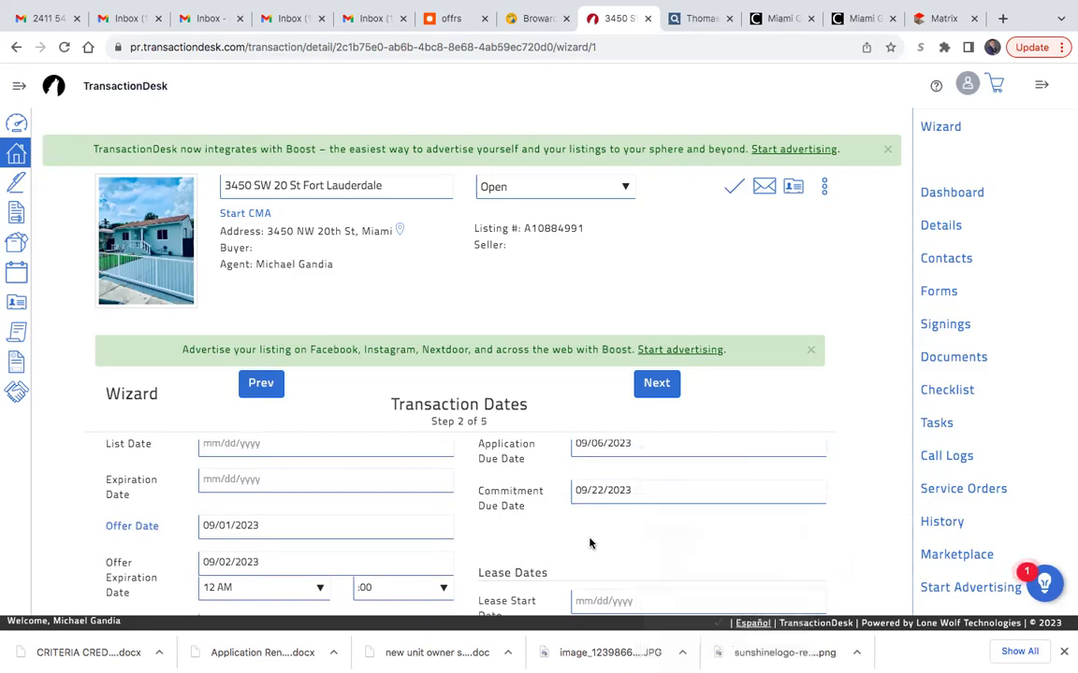
- Set the effective date to 09/02/2023 in the transaction dates
scroll(589, 543, down, 3)
scroll(590, 542, down, 1)
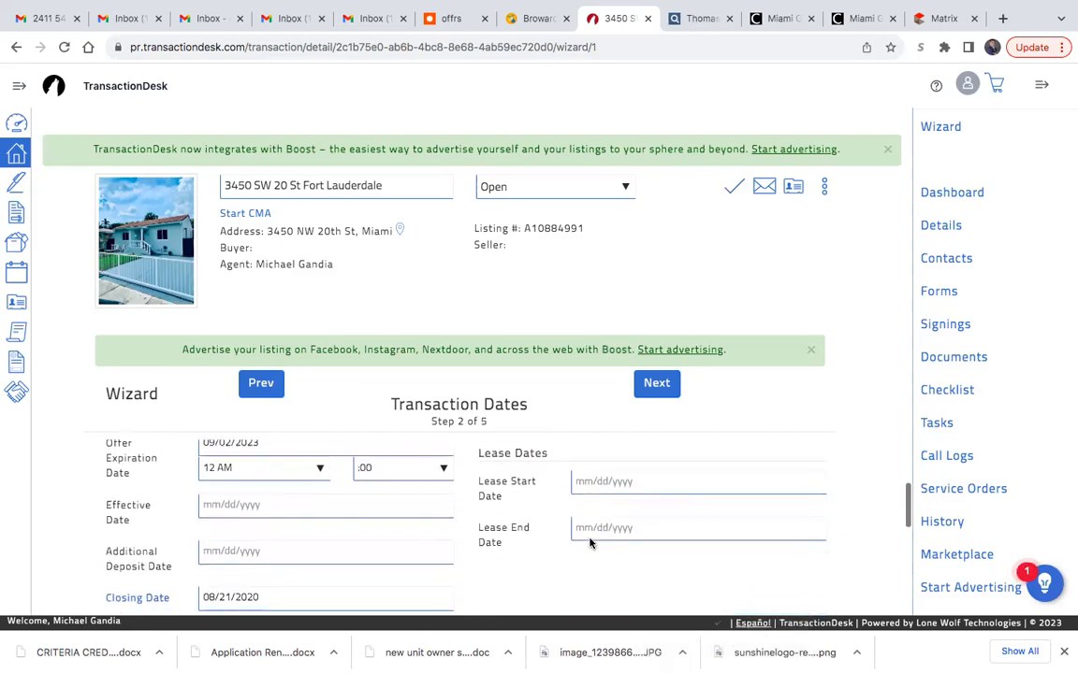
click(314, 503)
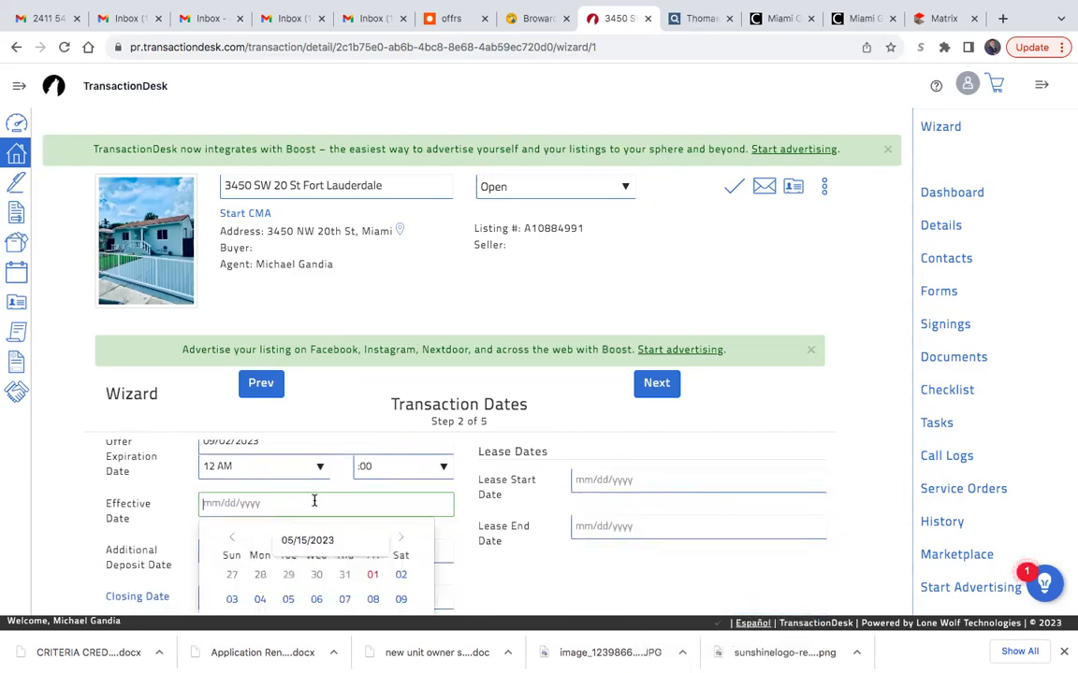
click(405, 578)
scroll(280, 540, up, 3)
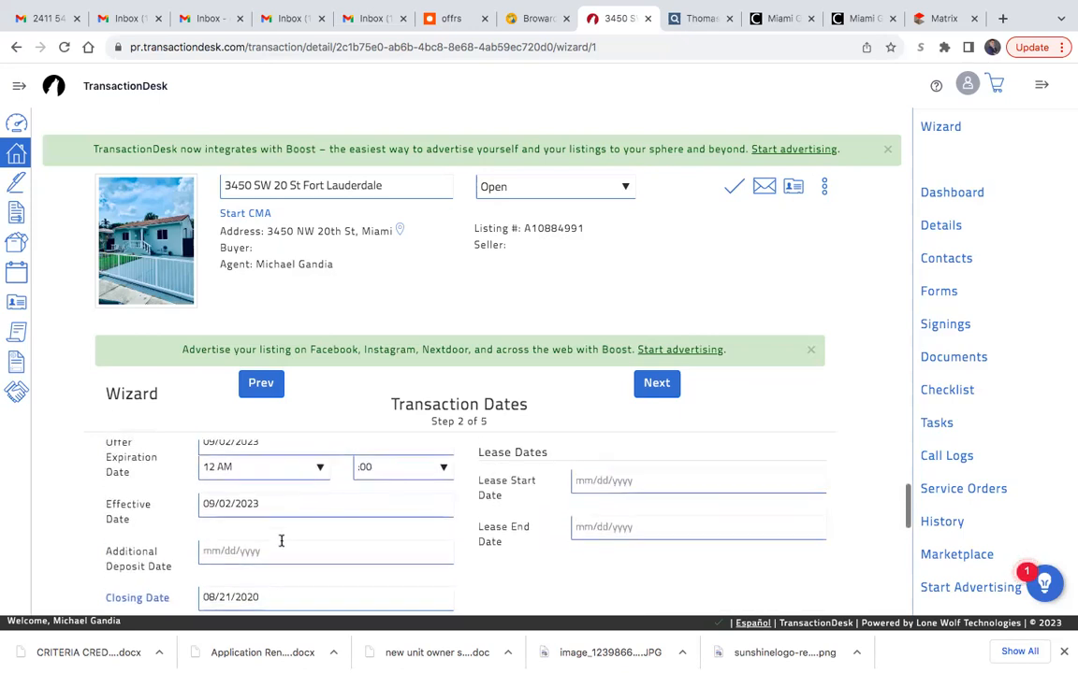
- Change the closing date to 08/31/2020 in the transaction dates
scroll(494, 534, down, 3)
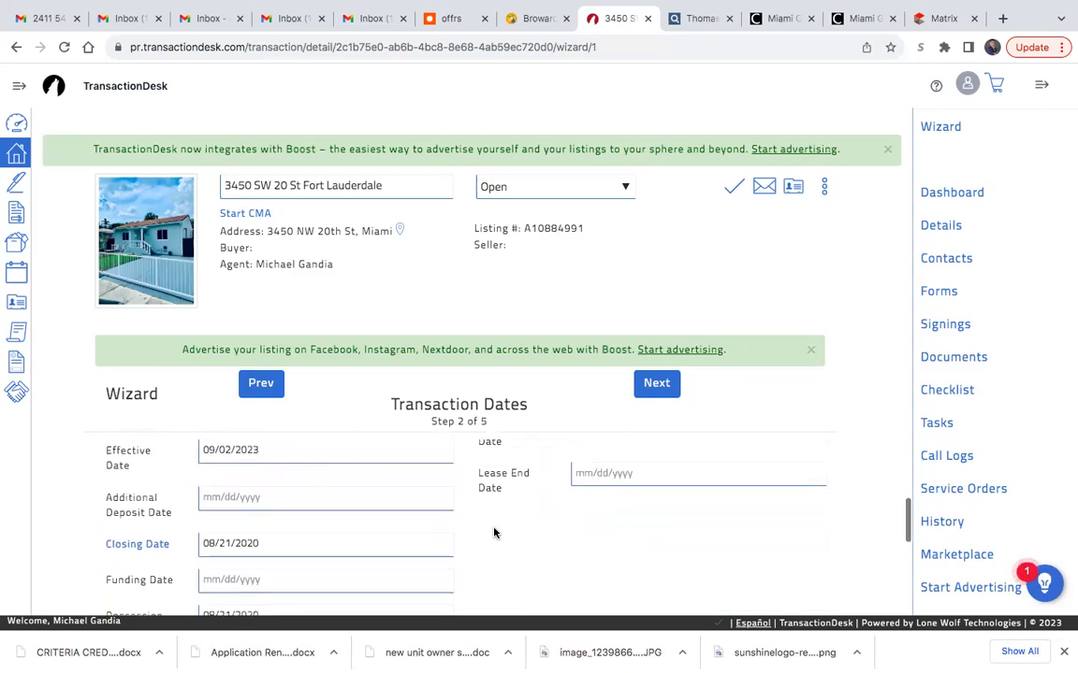
click(269, 545)
scroll(377, 562, down, 3)
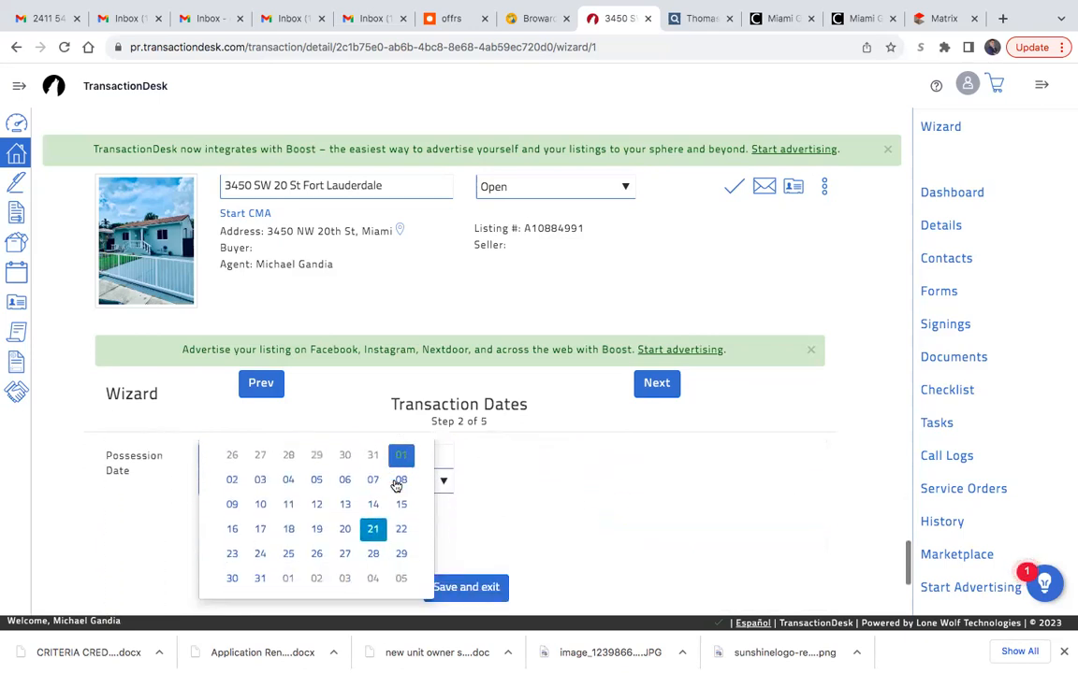
scroll(259, 568, up, 1)
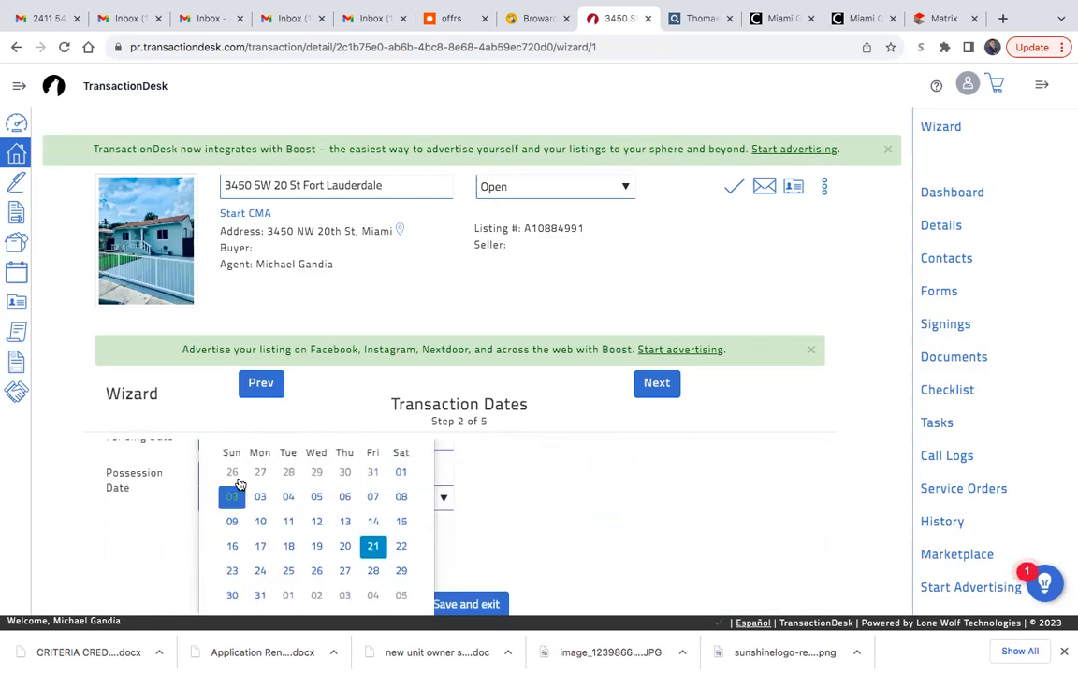
click(260, 596)
scroll(464, 517, up, 1)
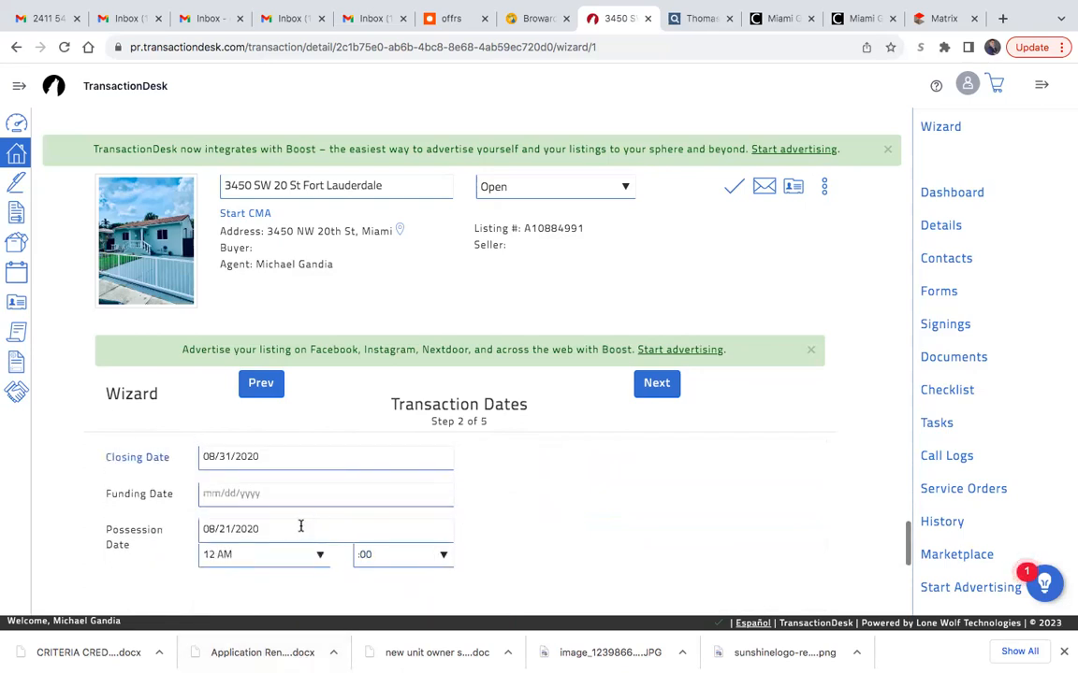
scroll(299, 527, up, 1)
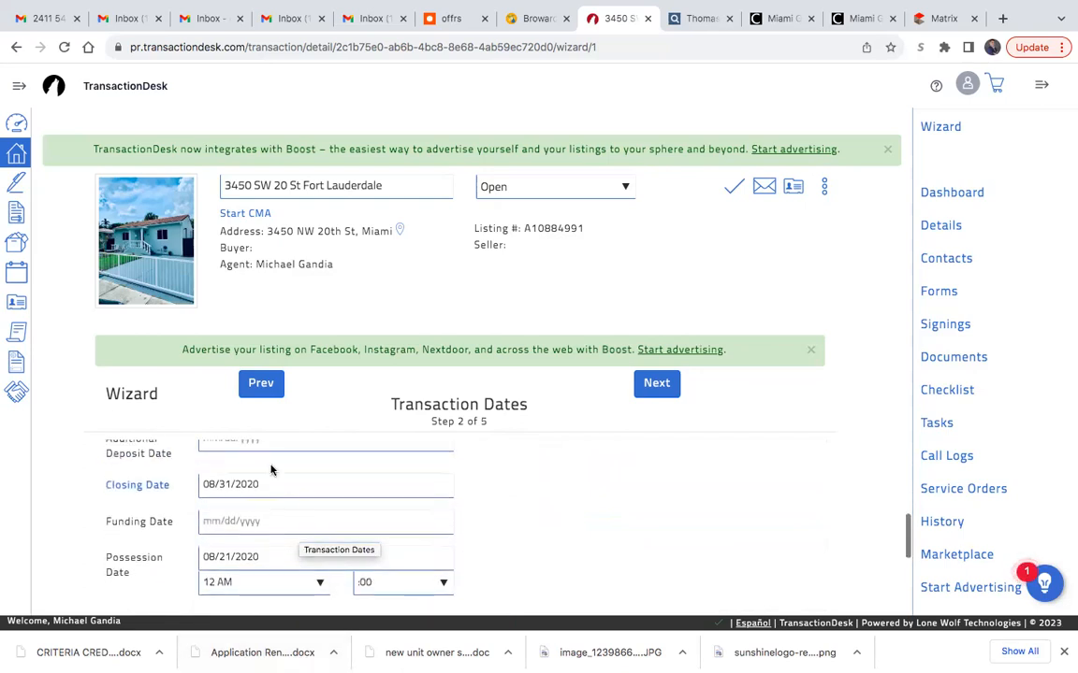
click(269, 482)
scroll(337, 576, down, 2)
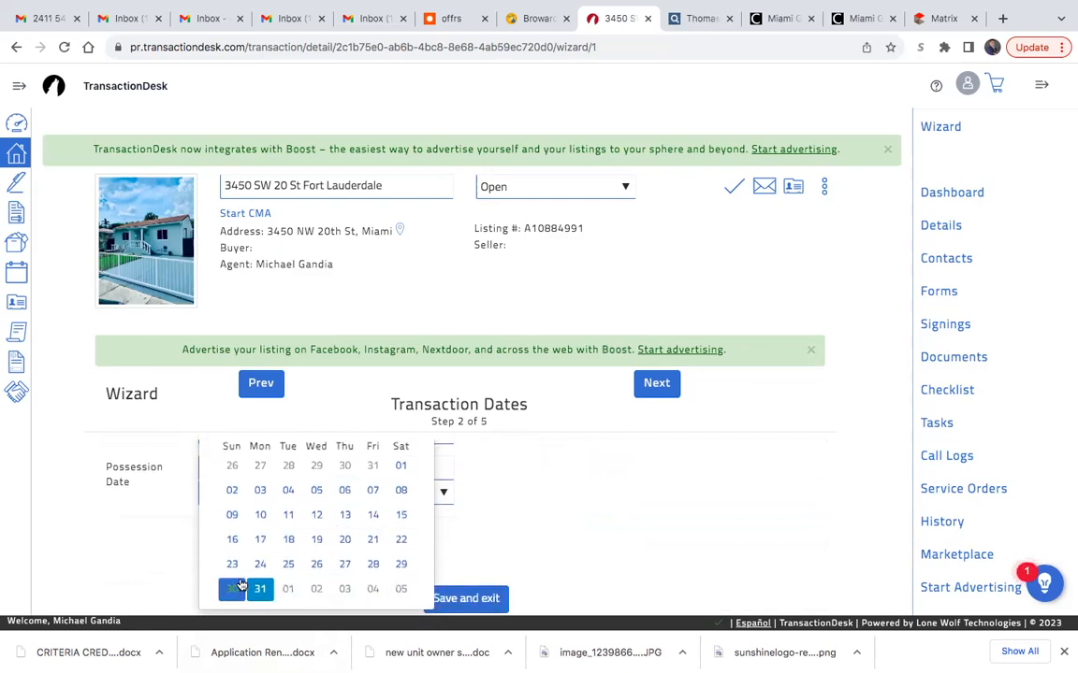
click(261, 586)
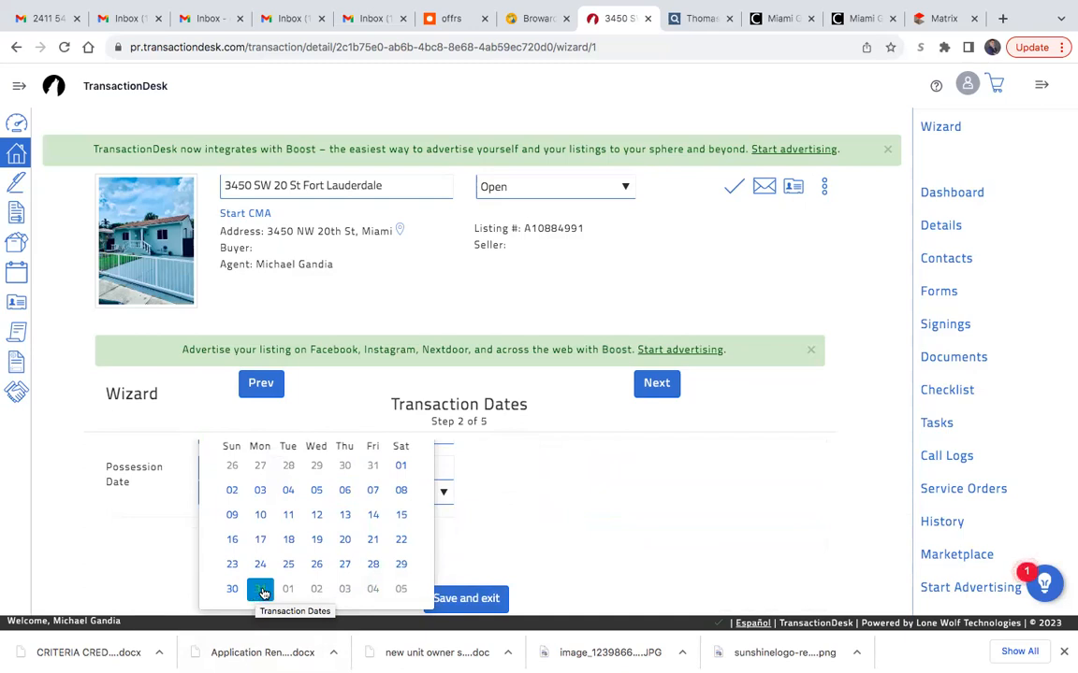
click(558, 519)
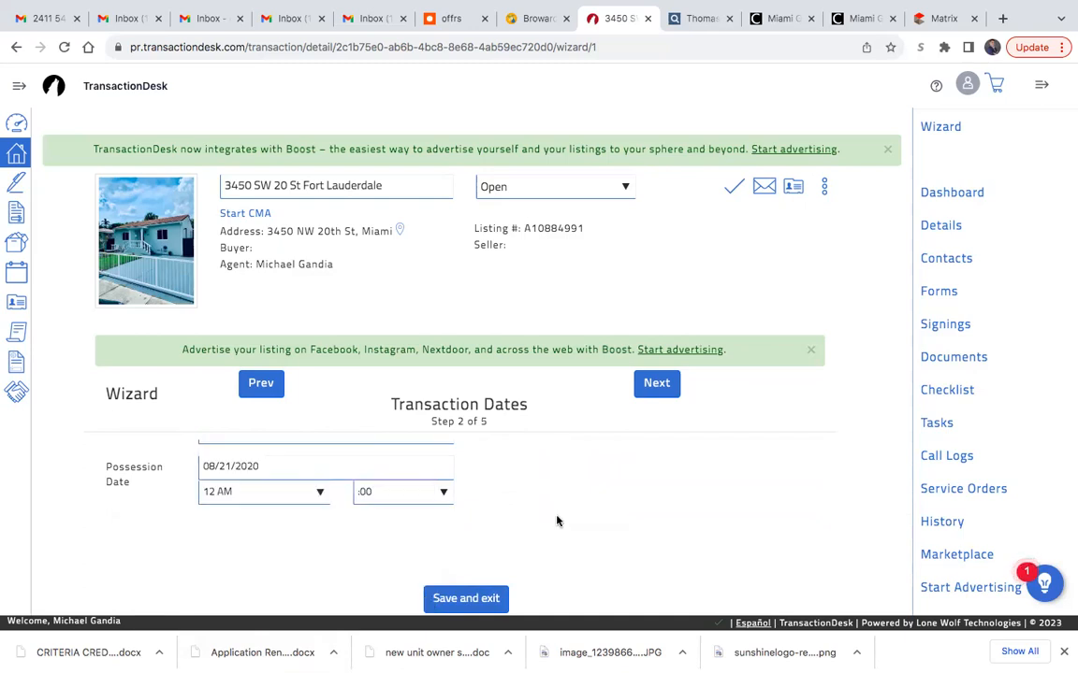
- Advance the wizard to the Contacts step and look through the listed agents and brokers
scroll(556, 521, up, 2)
scroll(557, 521, up, 1)
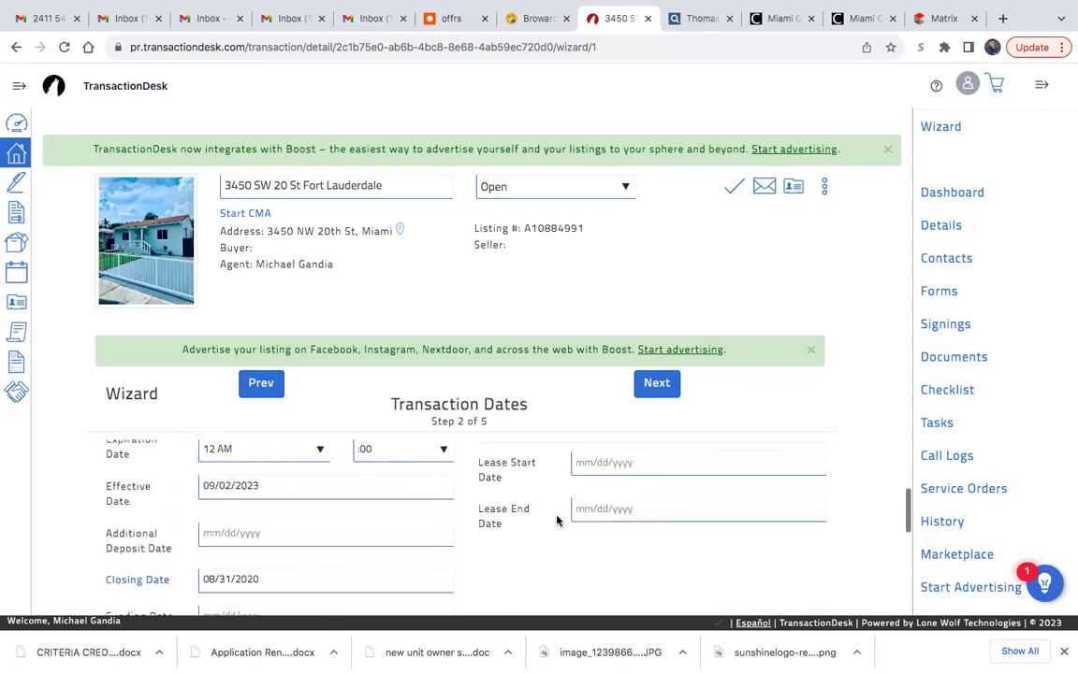
click(645, 388)
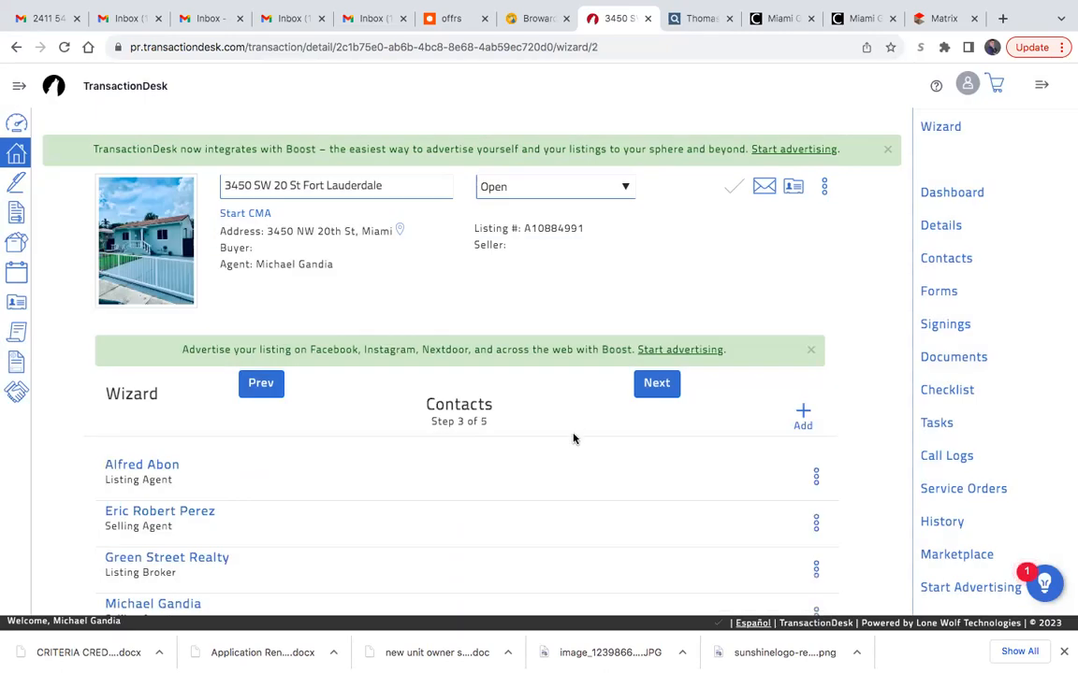
scroll(527, 512, down, 1)
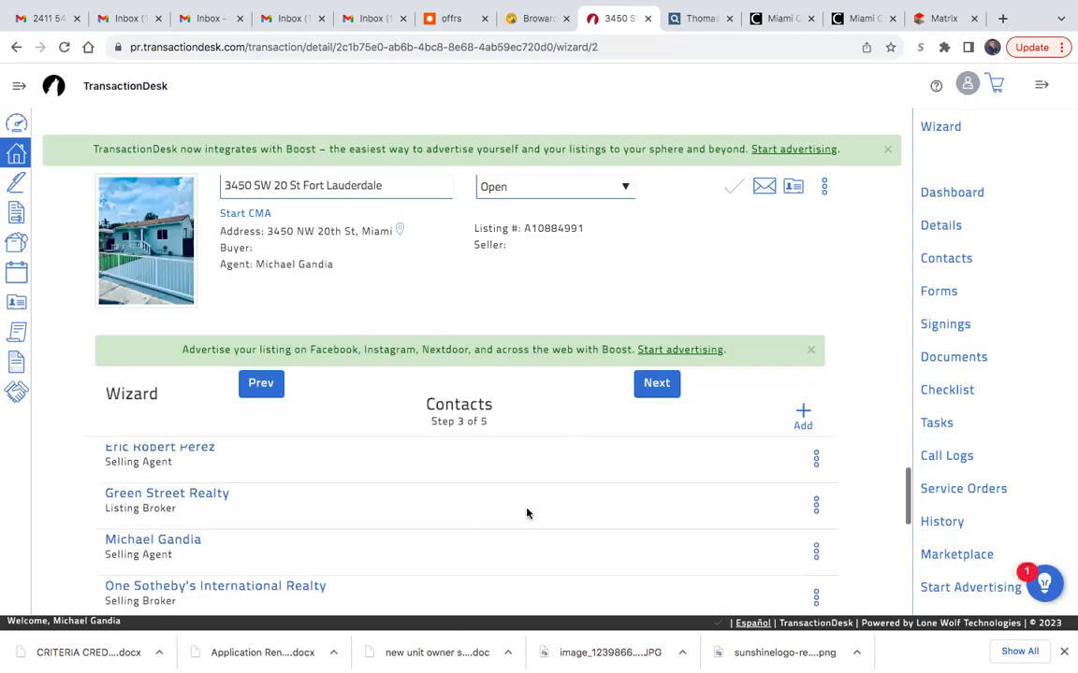
scroll(527, 513, down, 1)
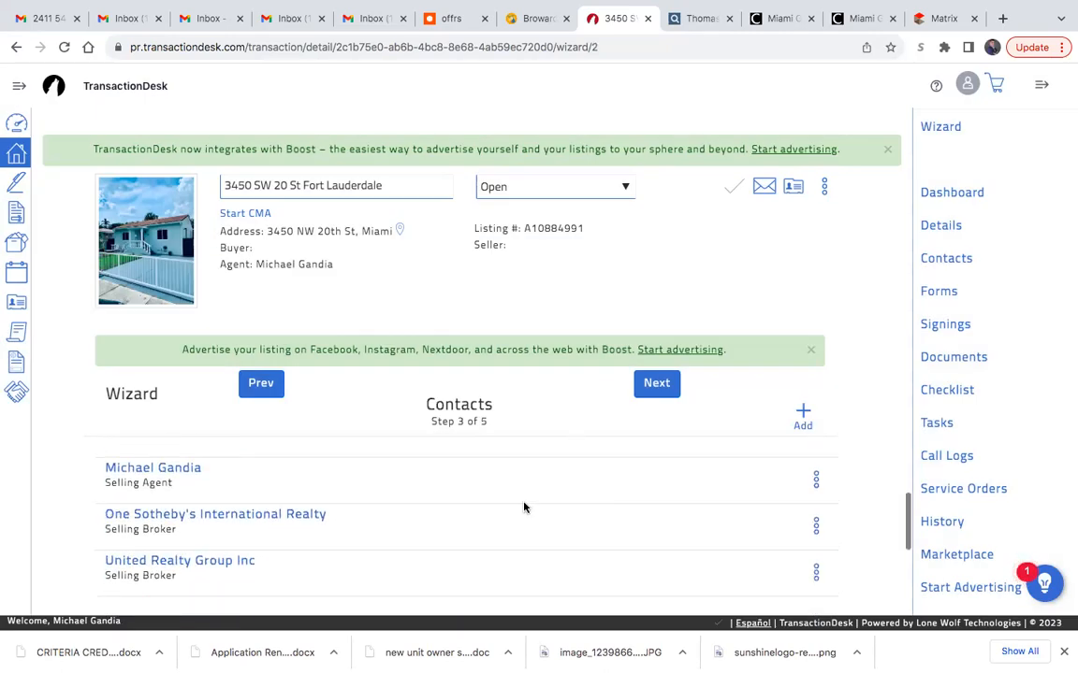
click(803, 416)
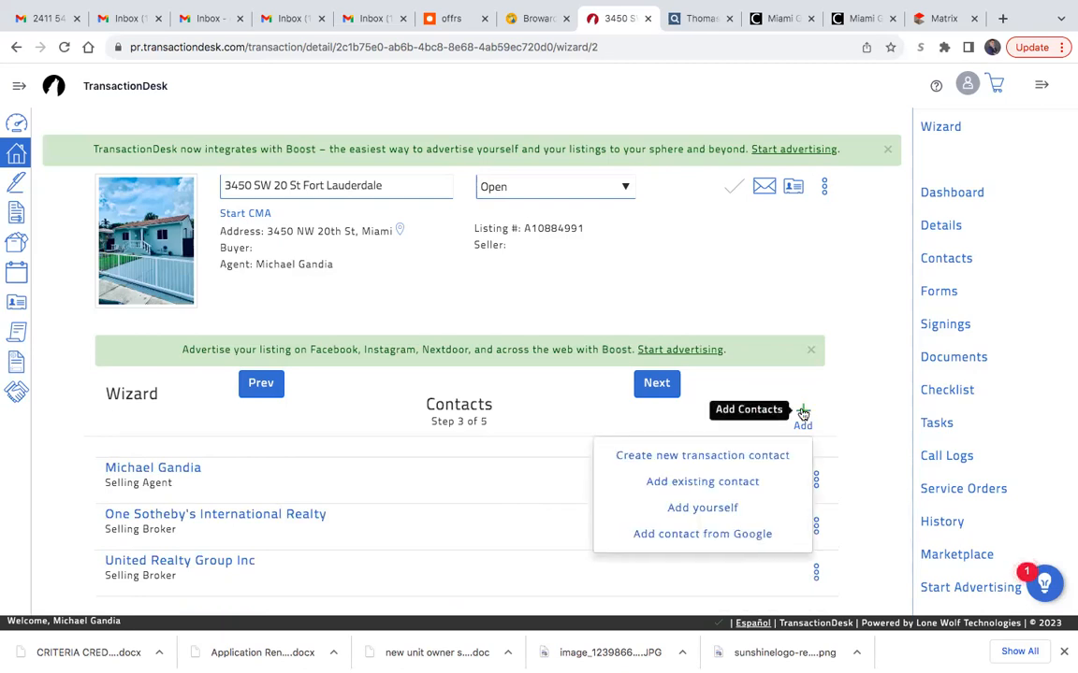
click(748, 456)
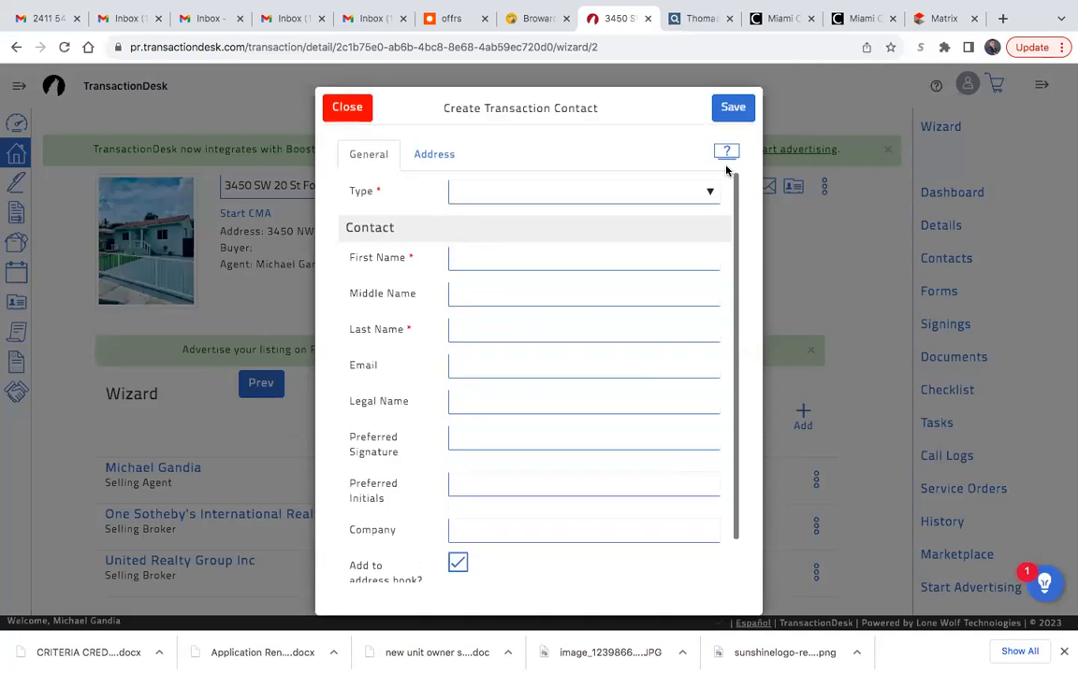
click(348, 110)
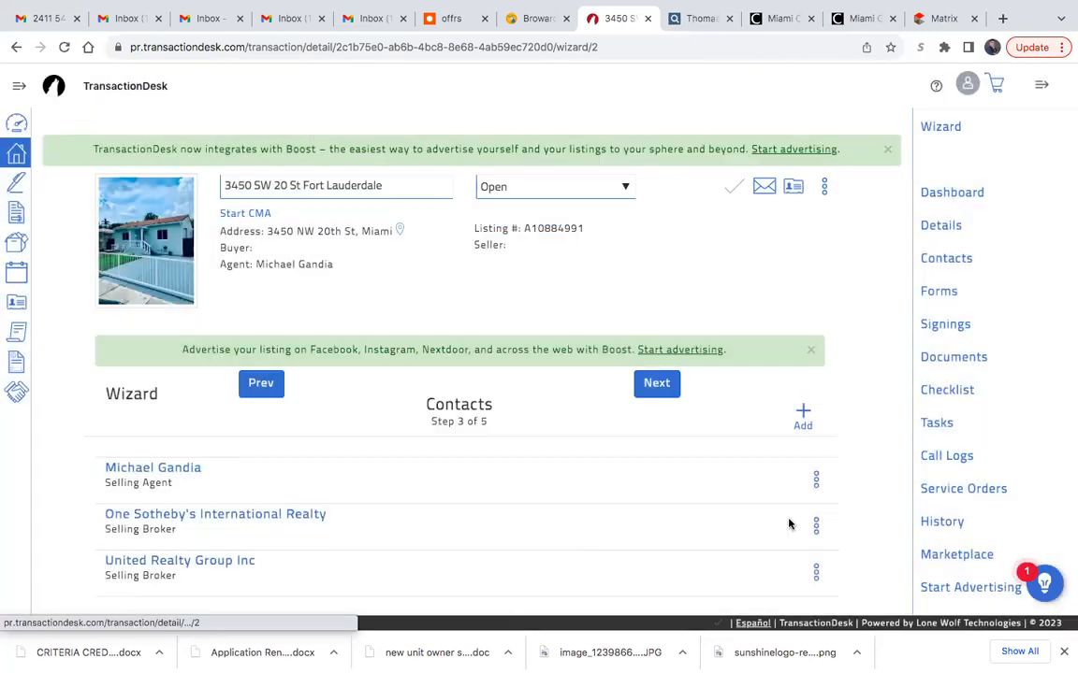
- Create a new transaction contact of type Buyer and enter the buyer's first and last name
click(804, 419)
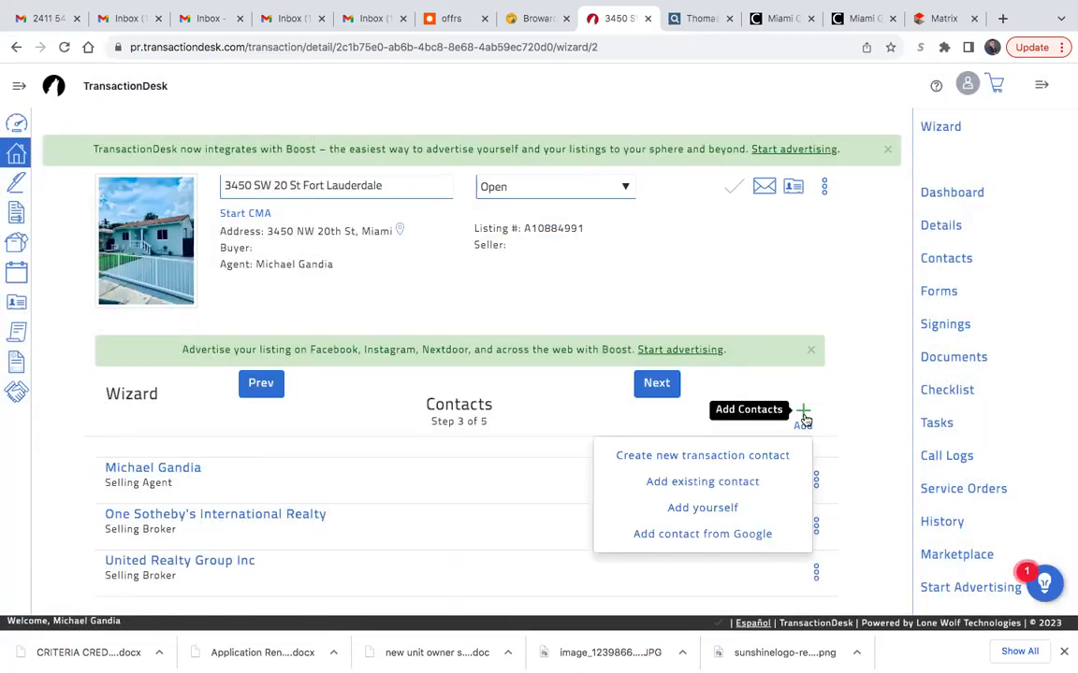
click(726, 458)
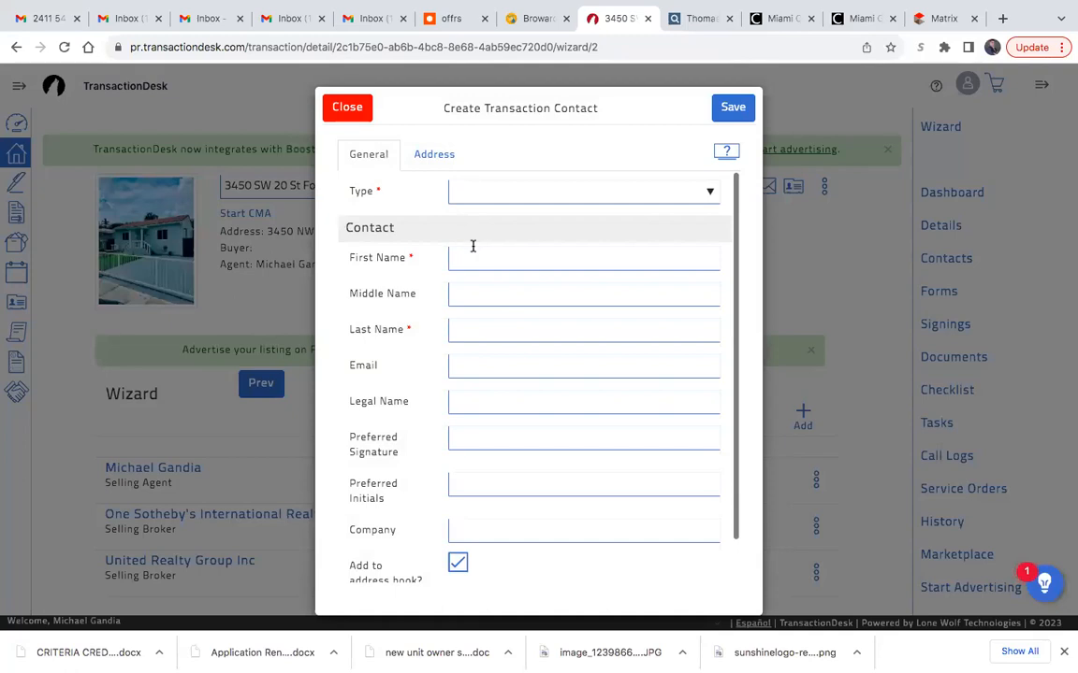
click(479, 192)
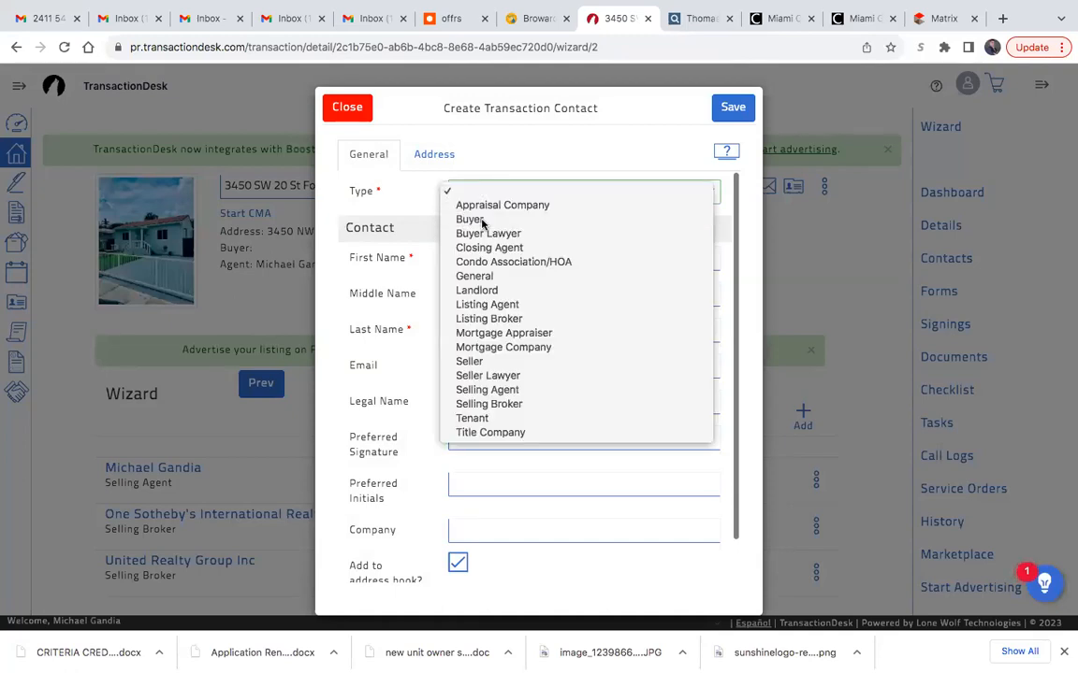
click(482, 222)
click(488, 254)
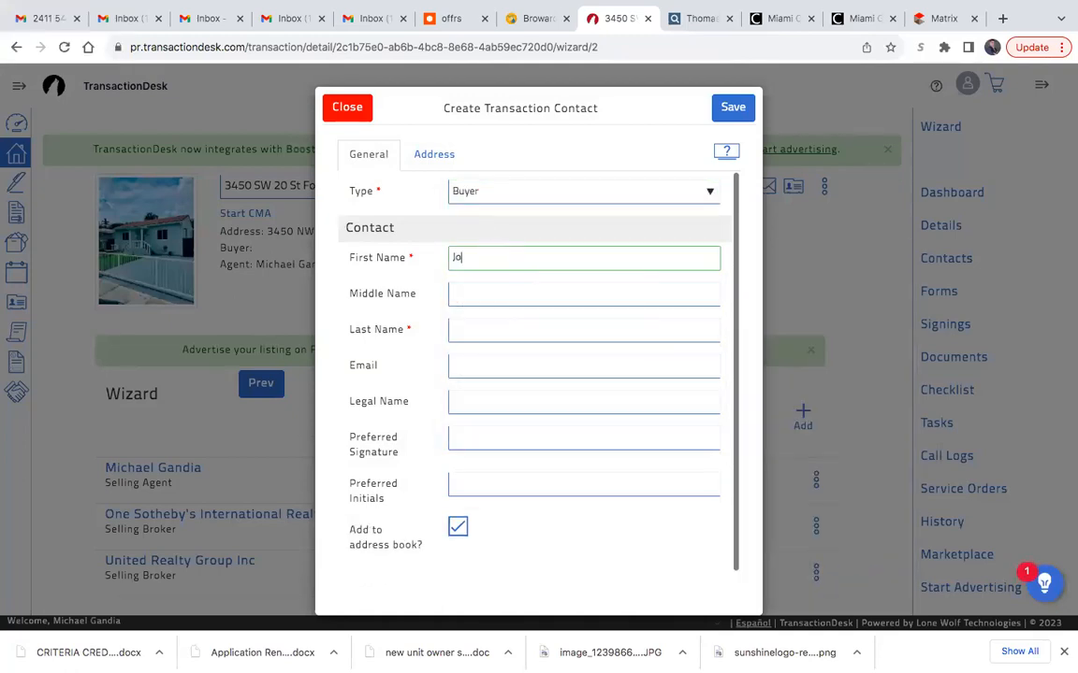
click(482, 293)
click(472, 331)
- Enter the buyer's email address and save the contact to the transaction
click(551, 364)
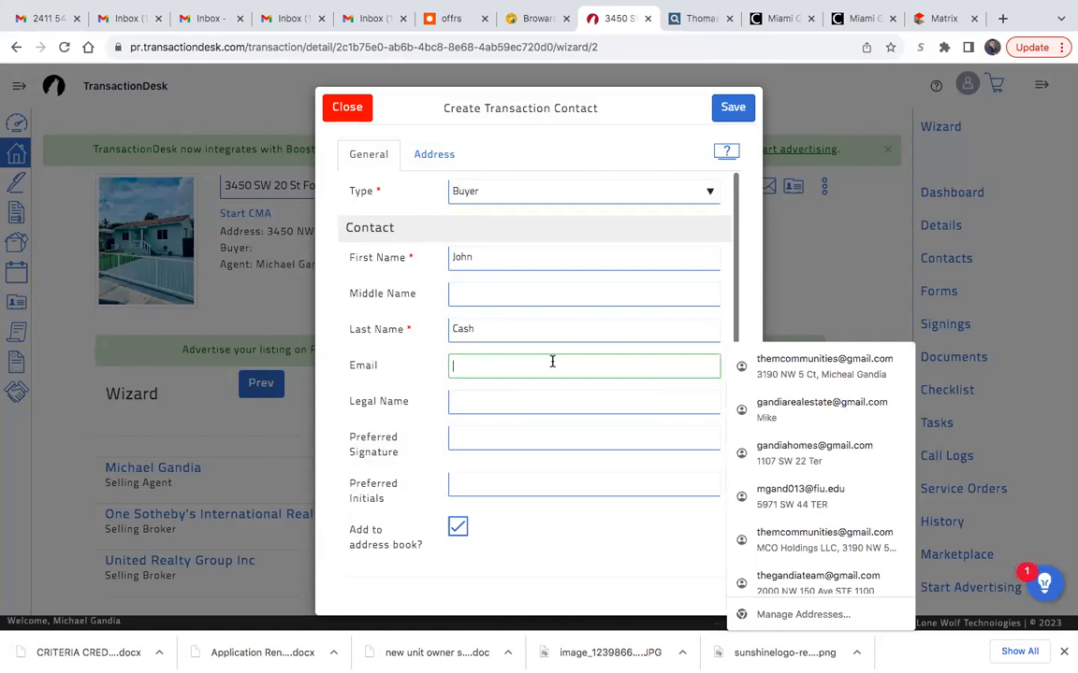
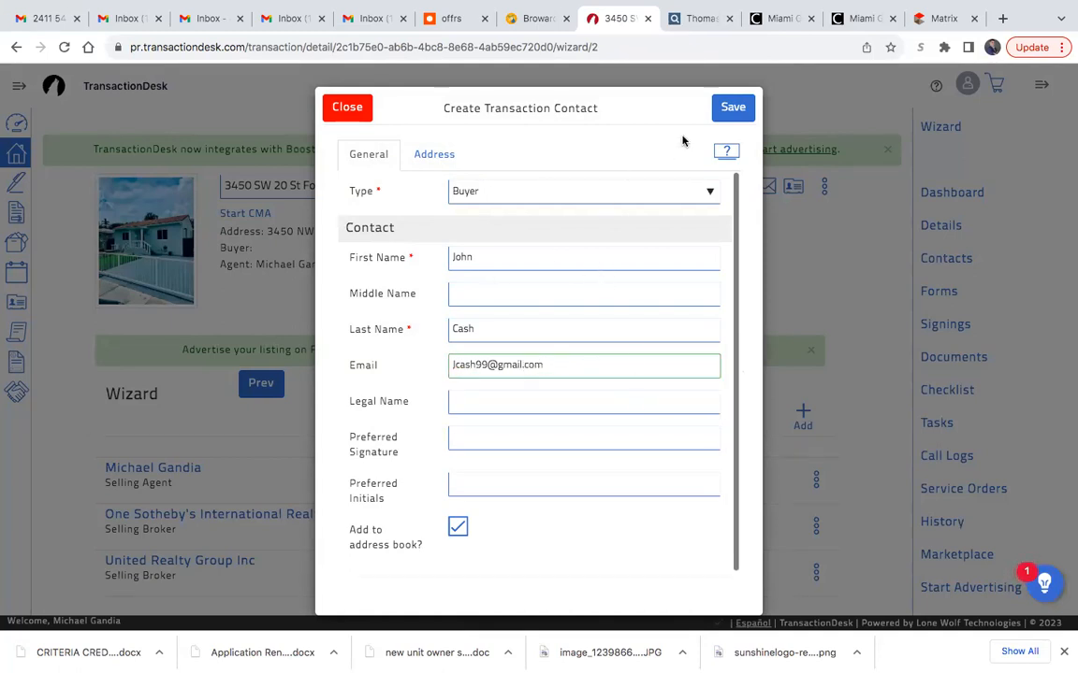
click(737, 109)
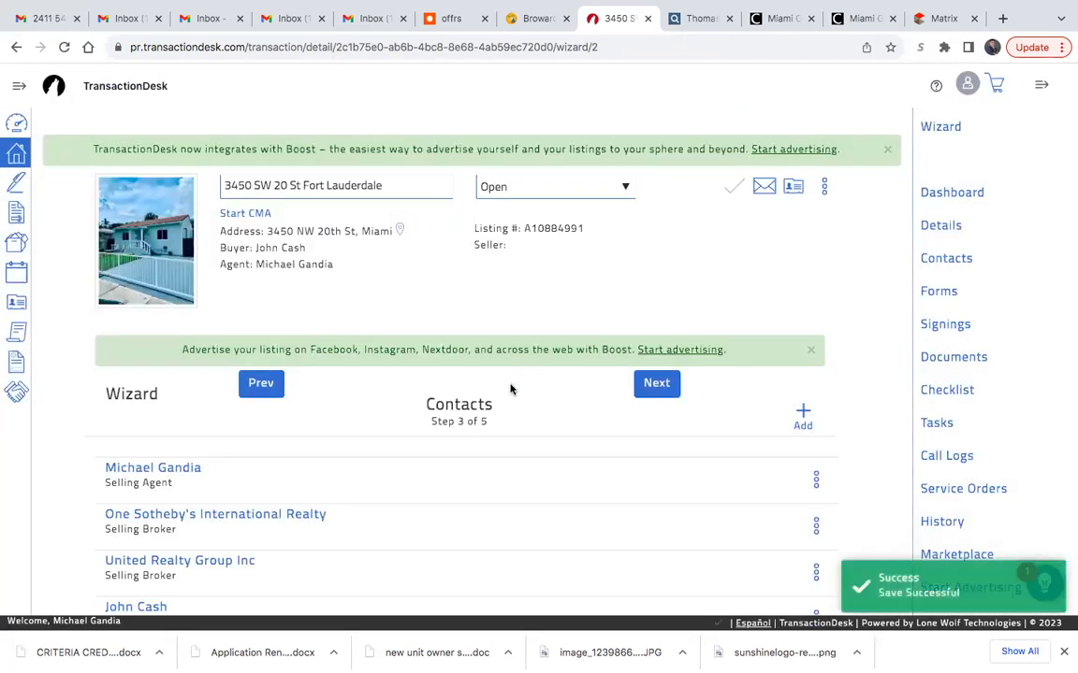
- Advance the wizard to the Forms step, dismiss the browser's downloads bar and look through the preloaded forms
click(653, 385)
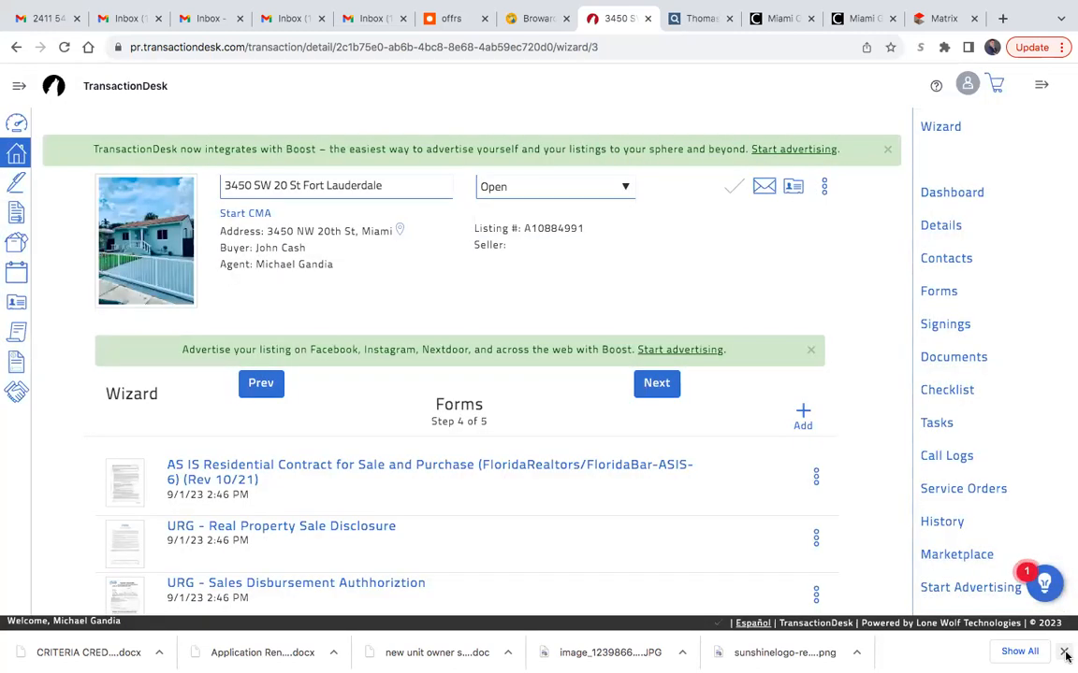
click(1065, 652)
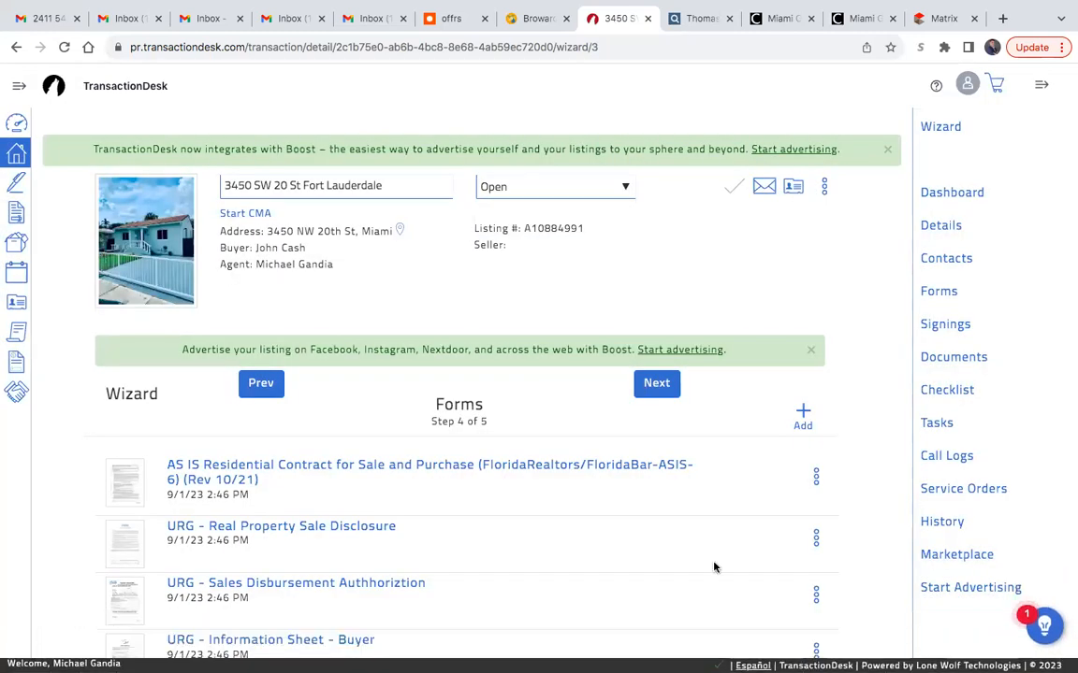
scroll(648, 545, down, 1)
scroll(647, 544, up, 1)
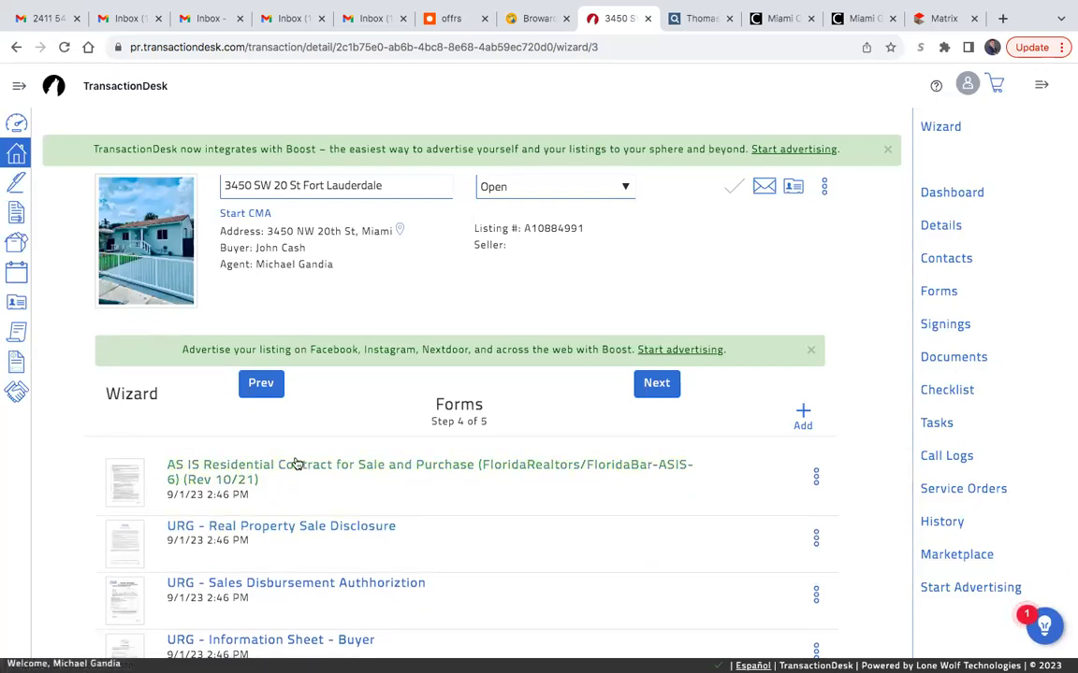
scroll(493, 558, down, 2)
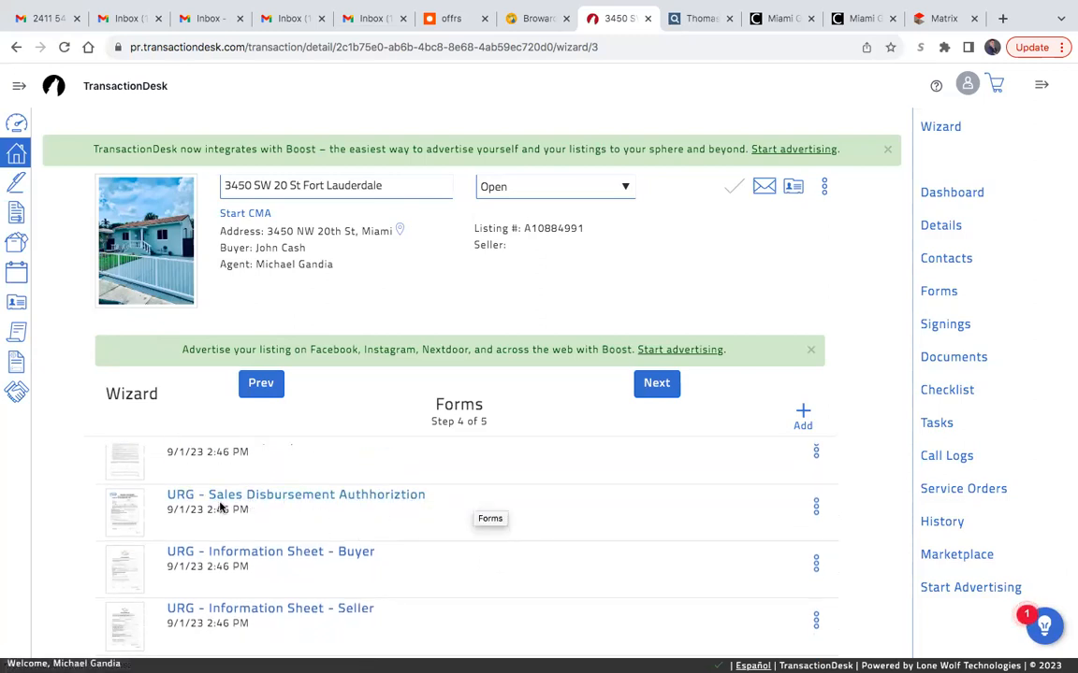
scroll(556, 514, up, 1)
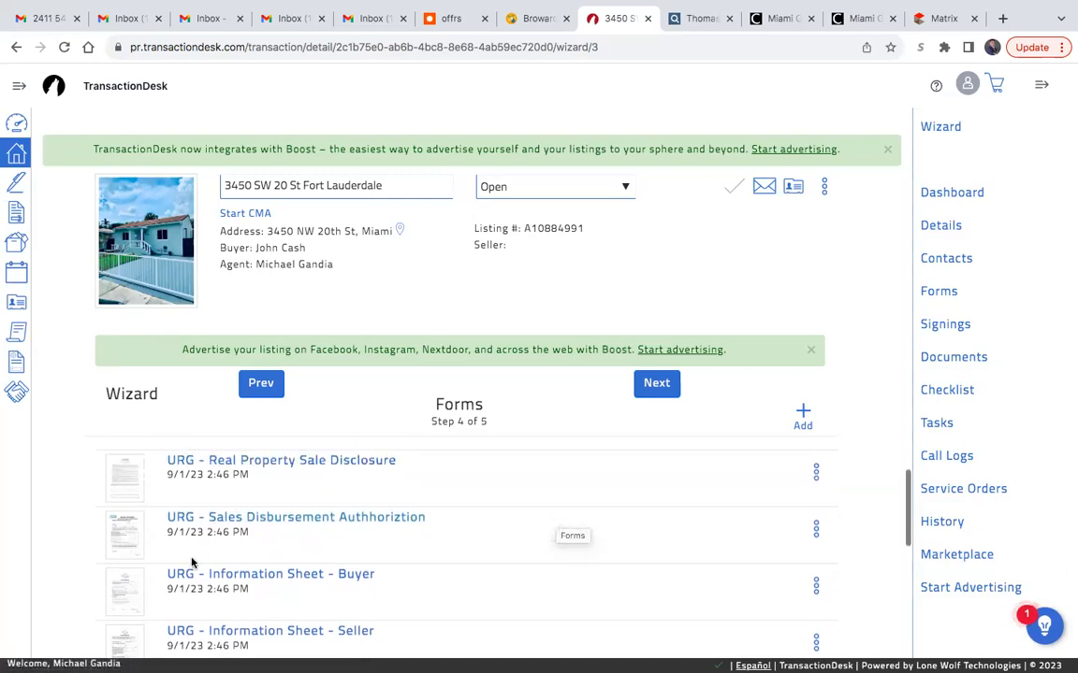
scroll(507, 535, down, 3)
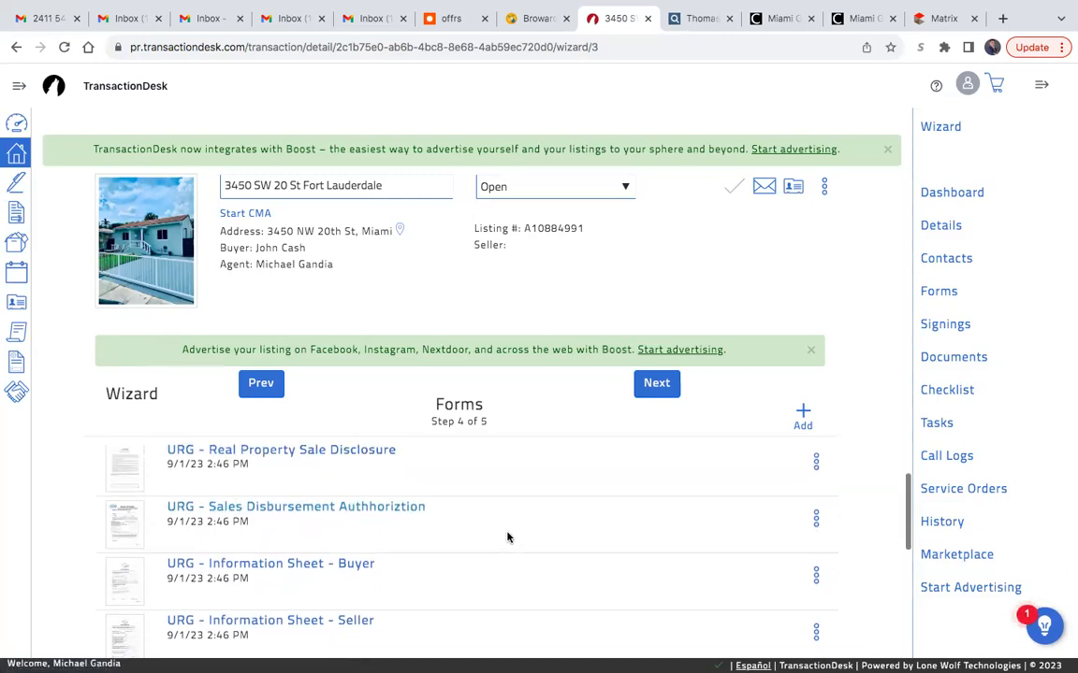
scroll(507, 537, down, 2)
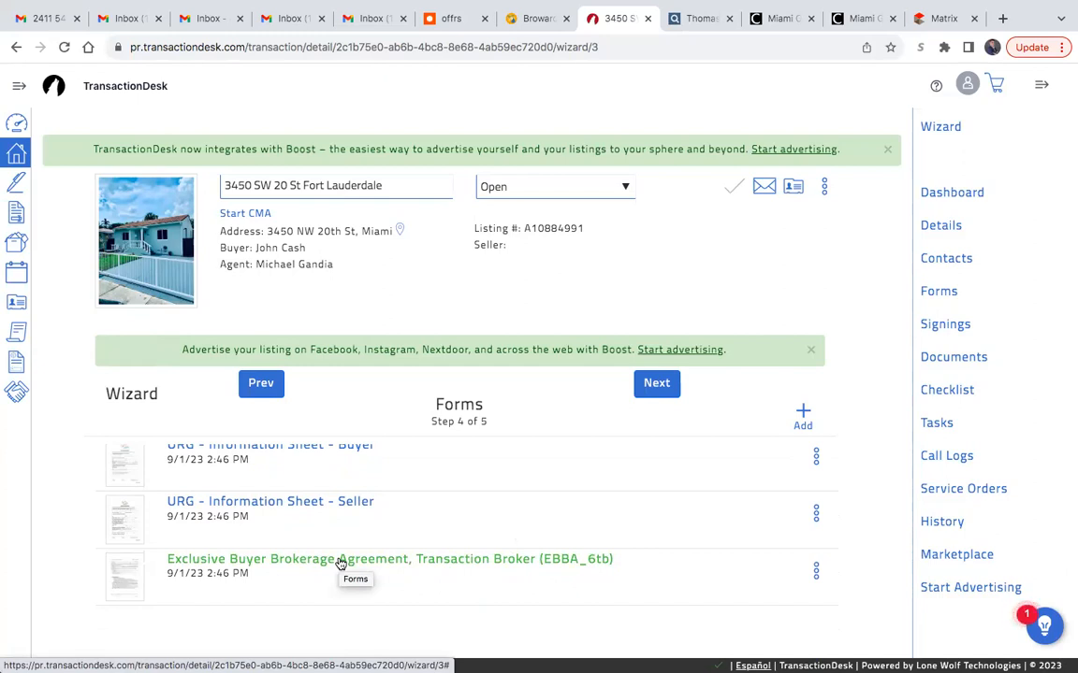
scroll(551, 546, up, 3)
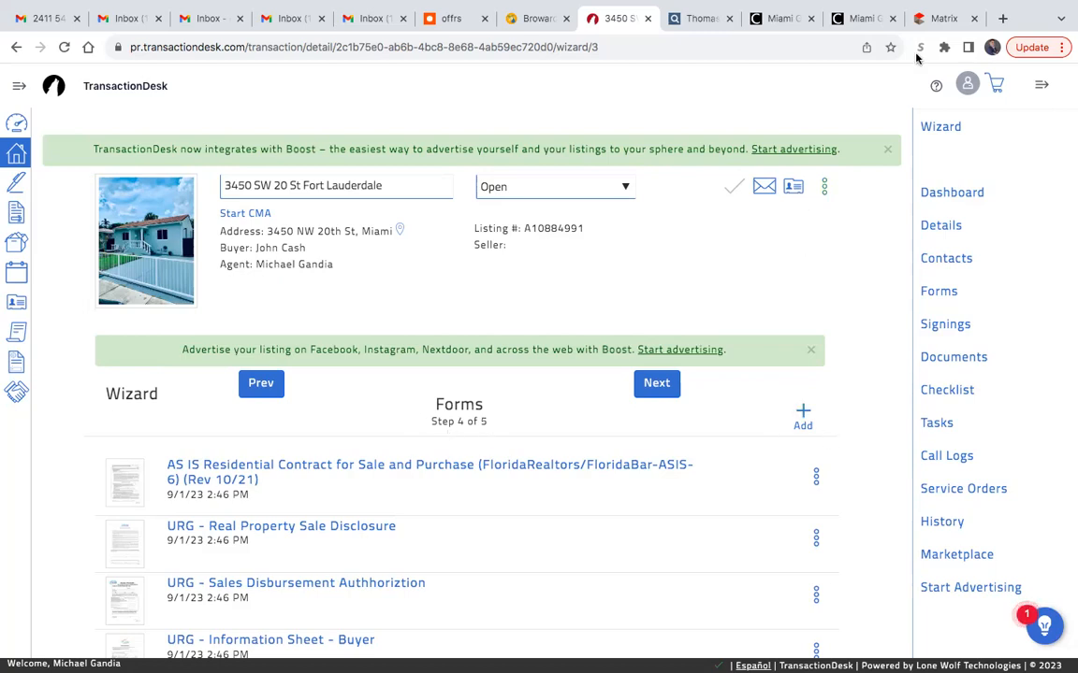
click(936, 18)
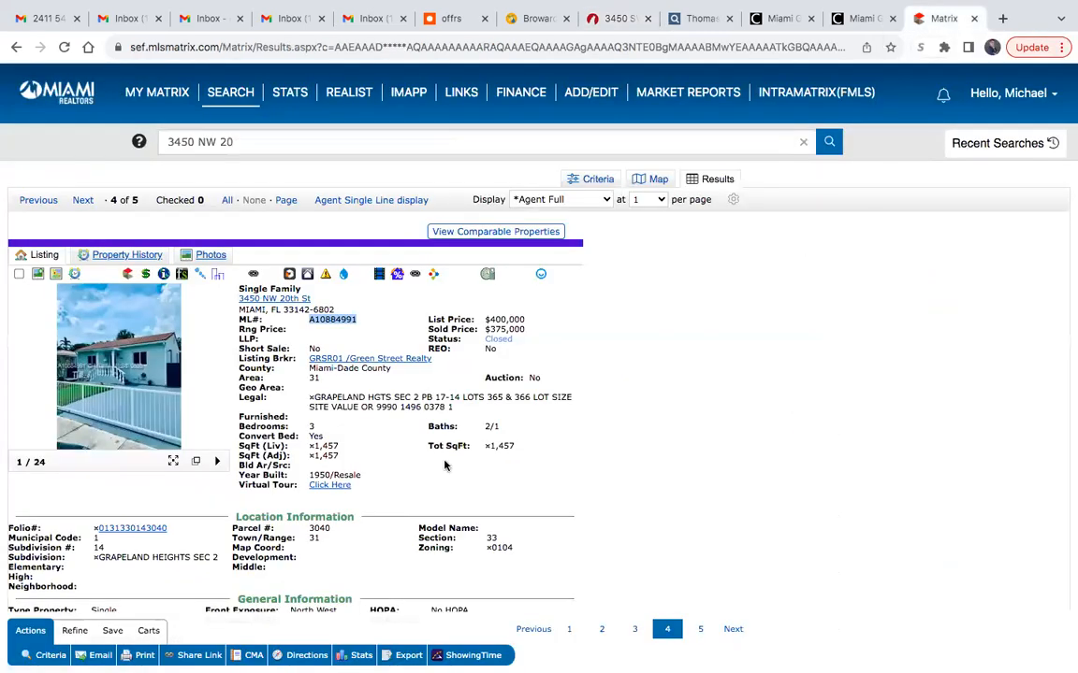
scroll(476, 421, down, 1)
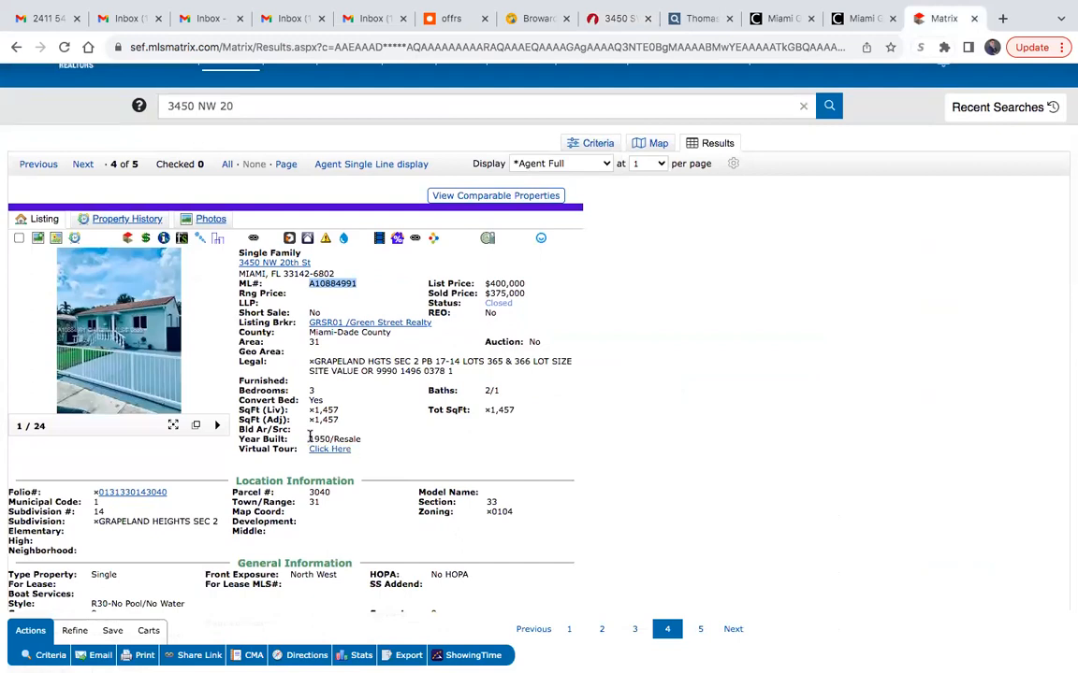
drag(310, 439, 335, 440)
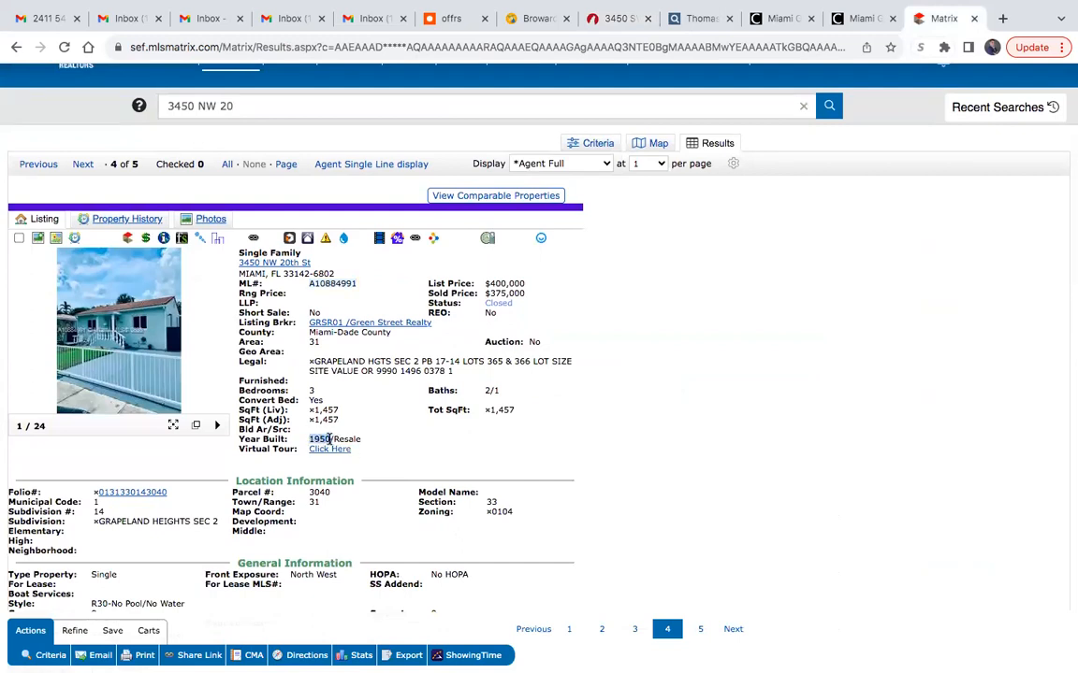
click(620, 418)
- Return to the TransactionDesk wizard and search the library of forms to add for "lead based"
click(619, 22)
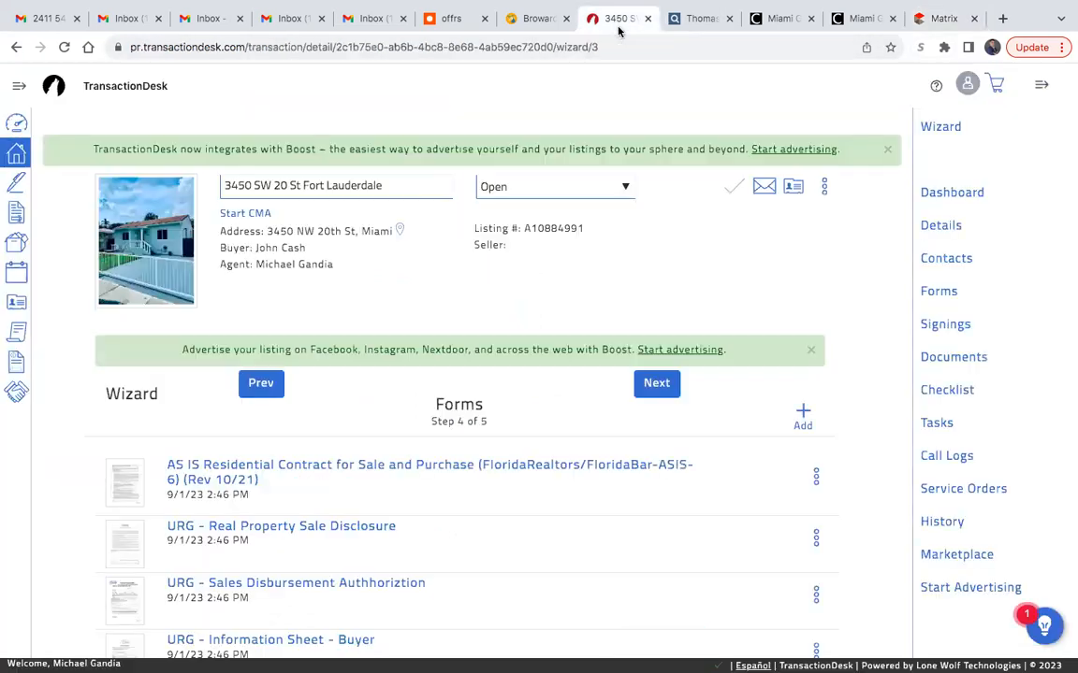
click(802, 409)
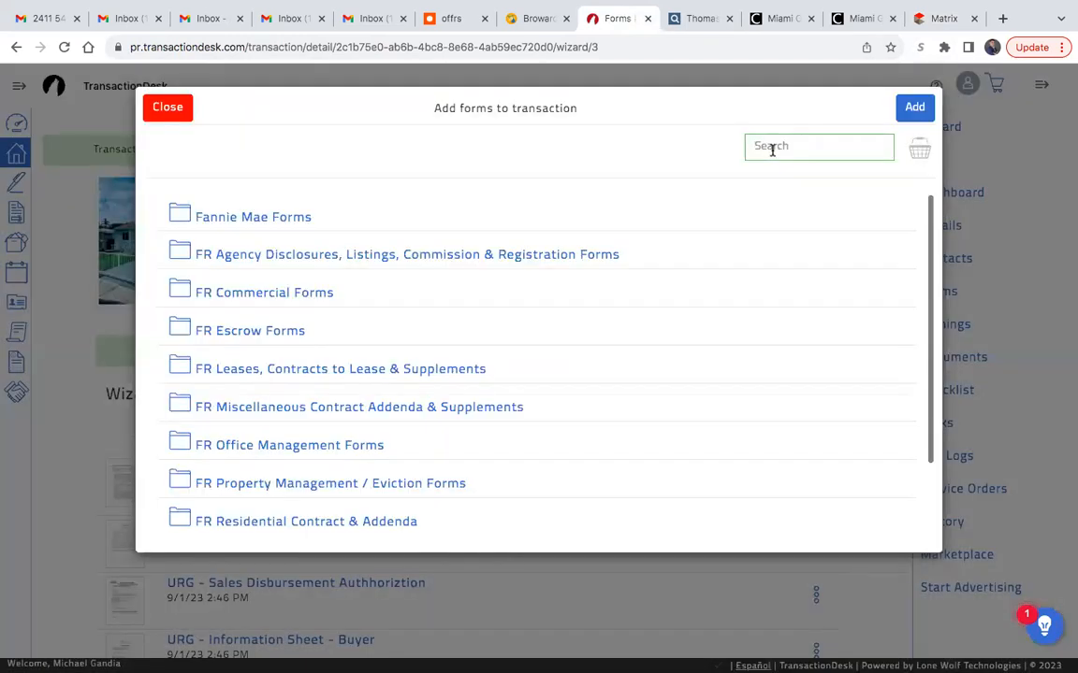
text(lead)
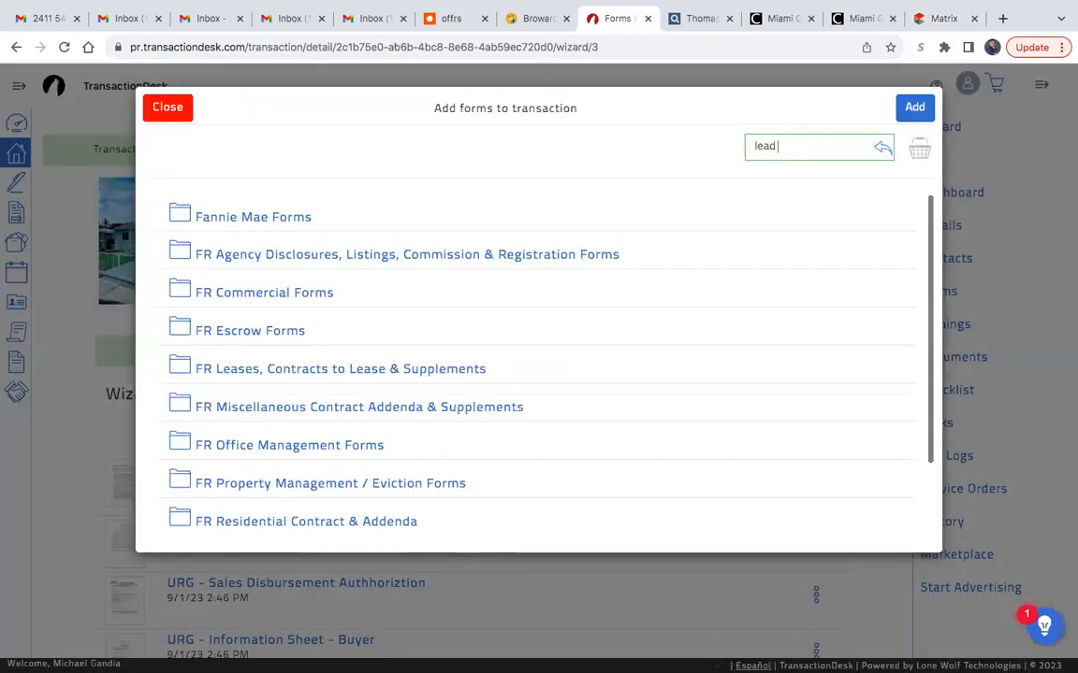
text( based)
key(Return)
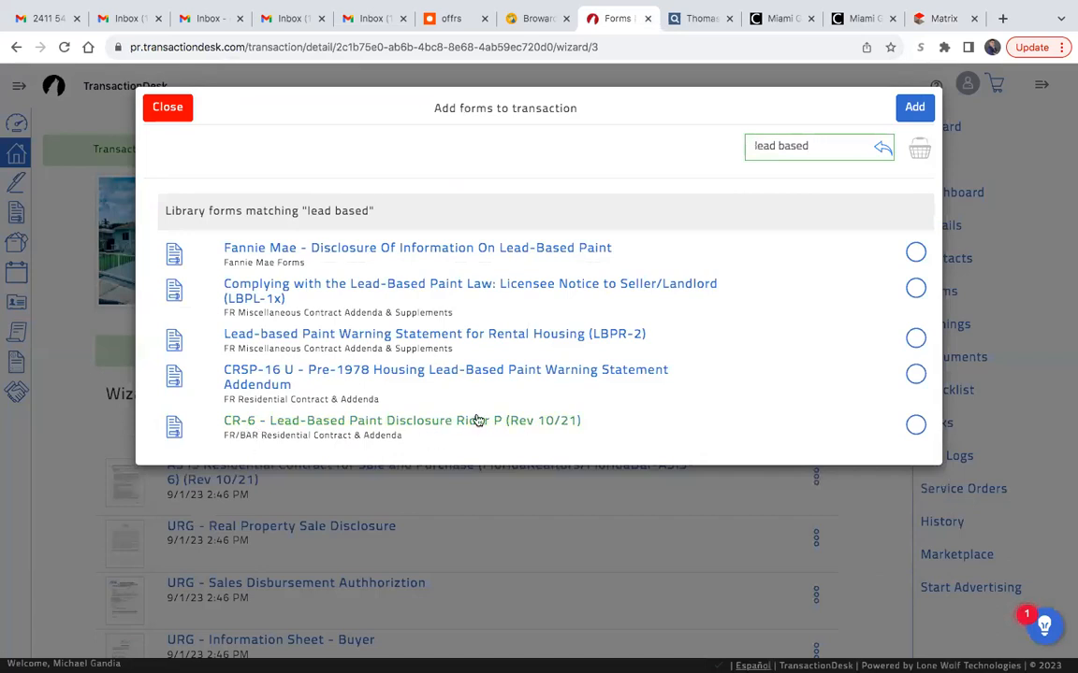
- Add the CR-6 - Lead-Based Paint Disclosure Rider P (Rev 10/21) to the transaction and locate it in the forms list
click(916, 425)
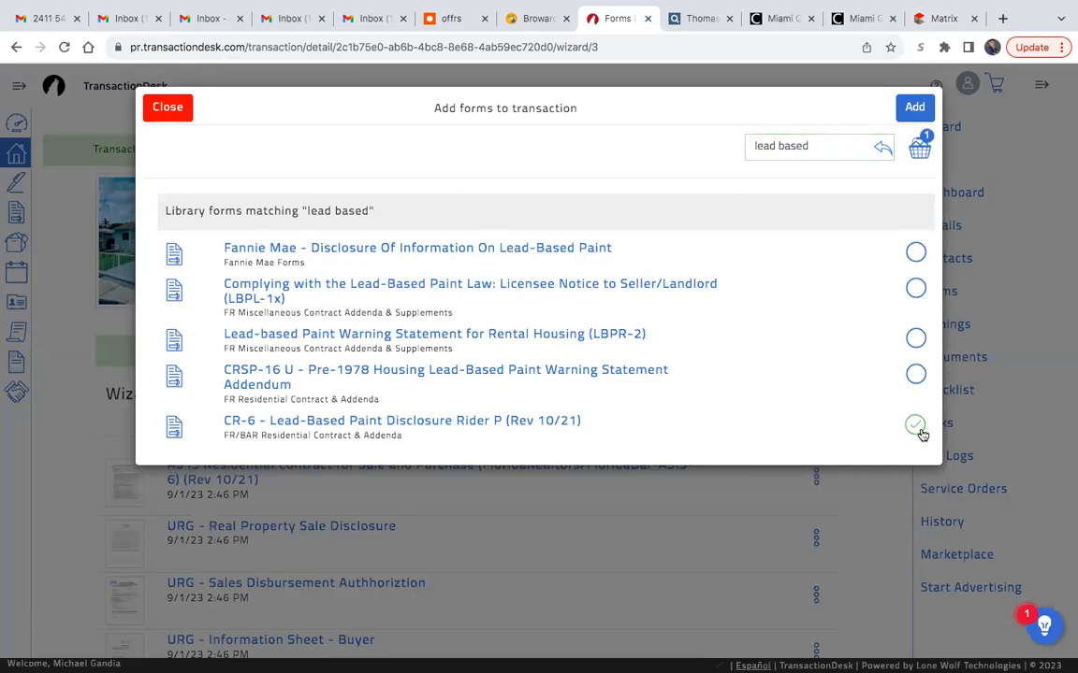
click(917, 108)
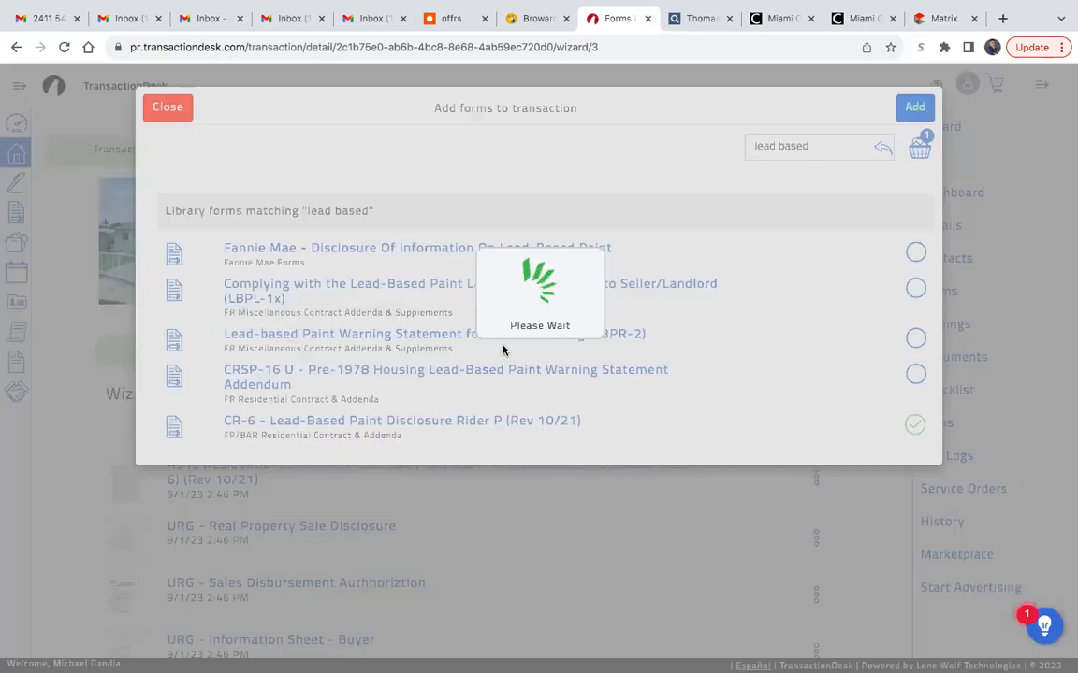
scroll(506, 488, down, 3)
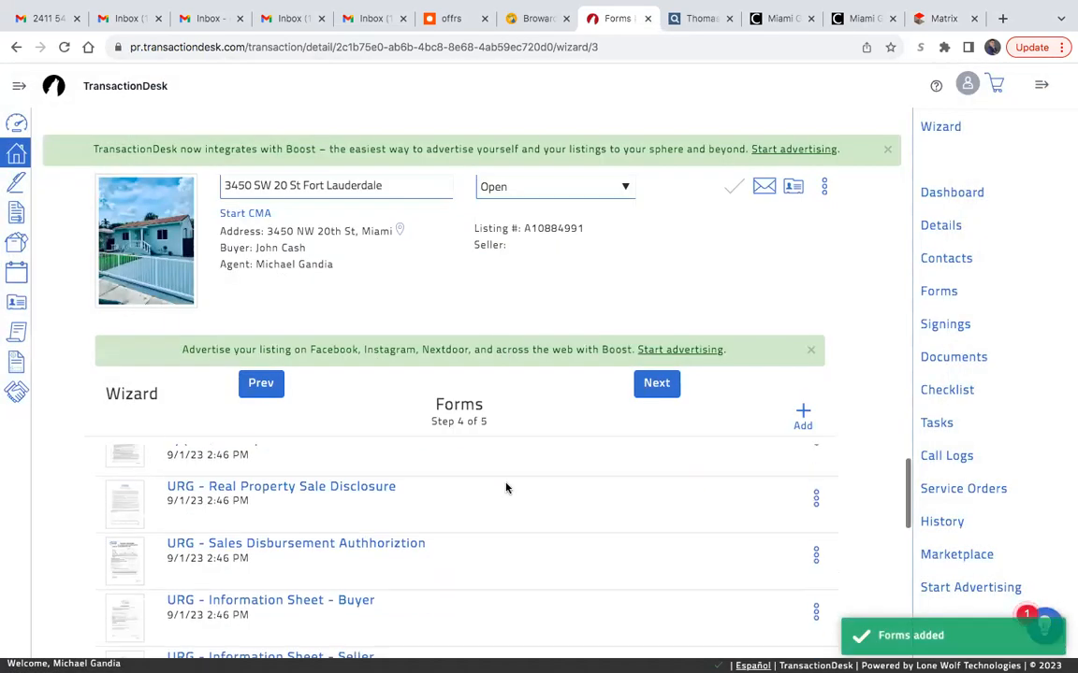
scroll(506, 488, down, 1)
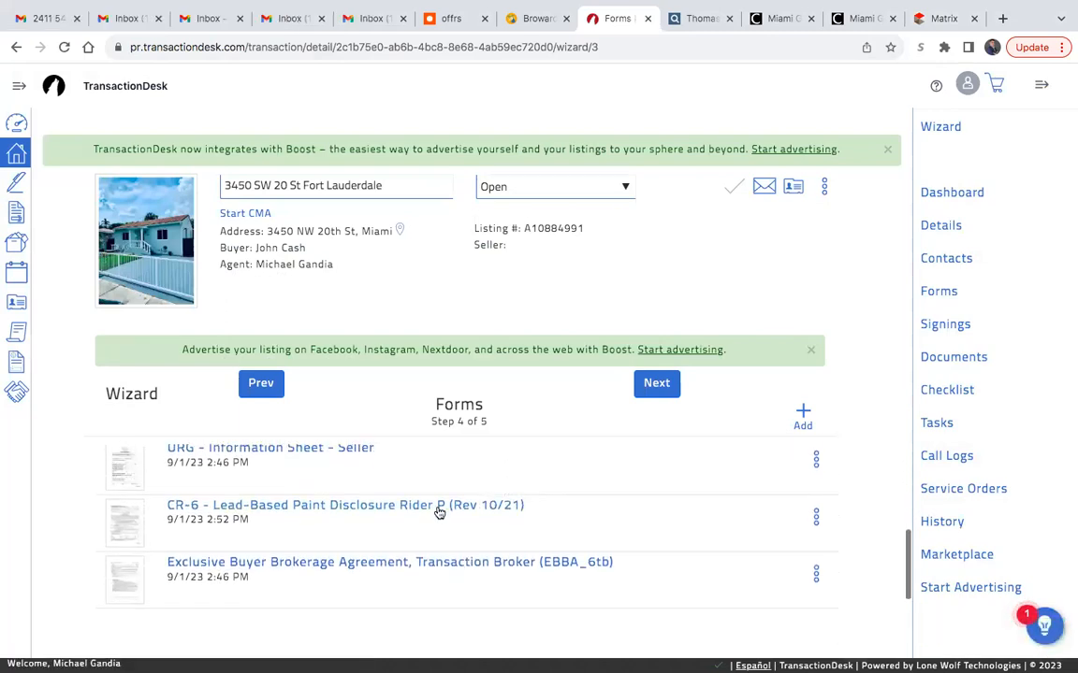
- Open the AS IS Residential Contract for Sale and Purchase form from the transaction's forms list
scroll(485, 518, up, 5)
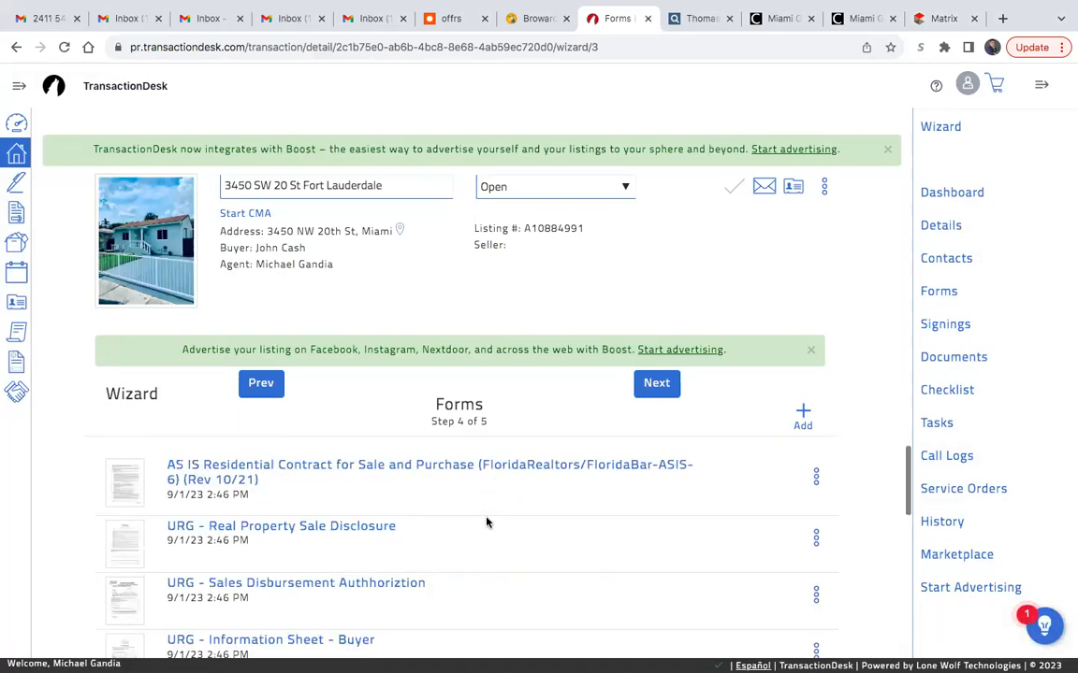
click(300, 473)
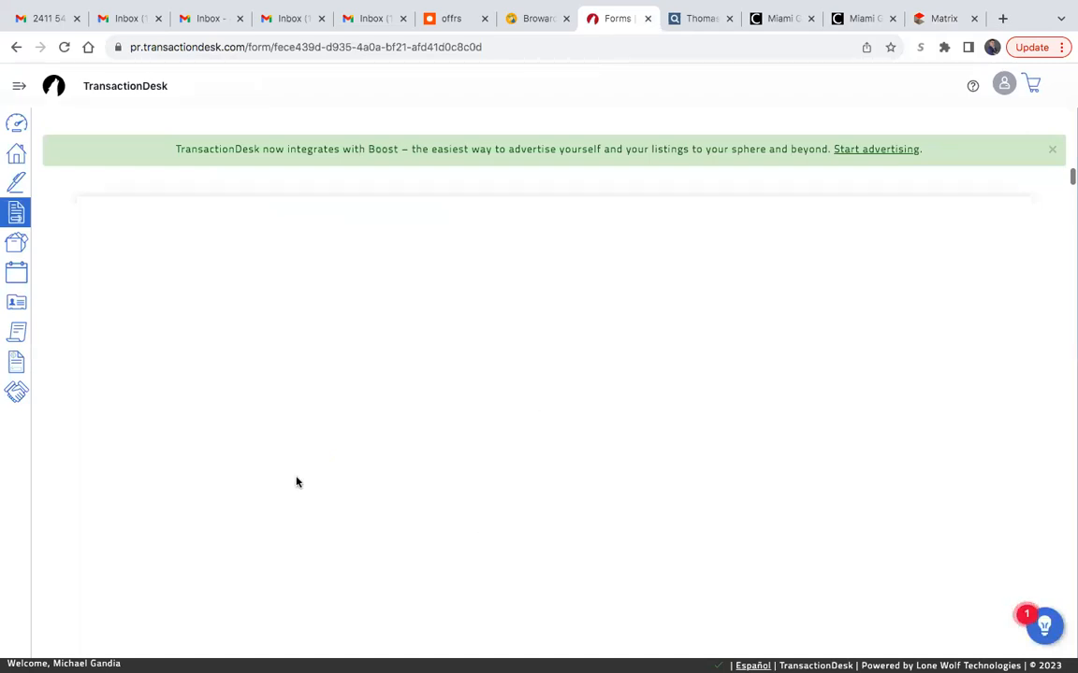
click(940, 18)
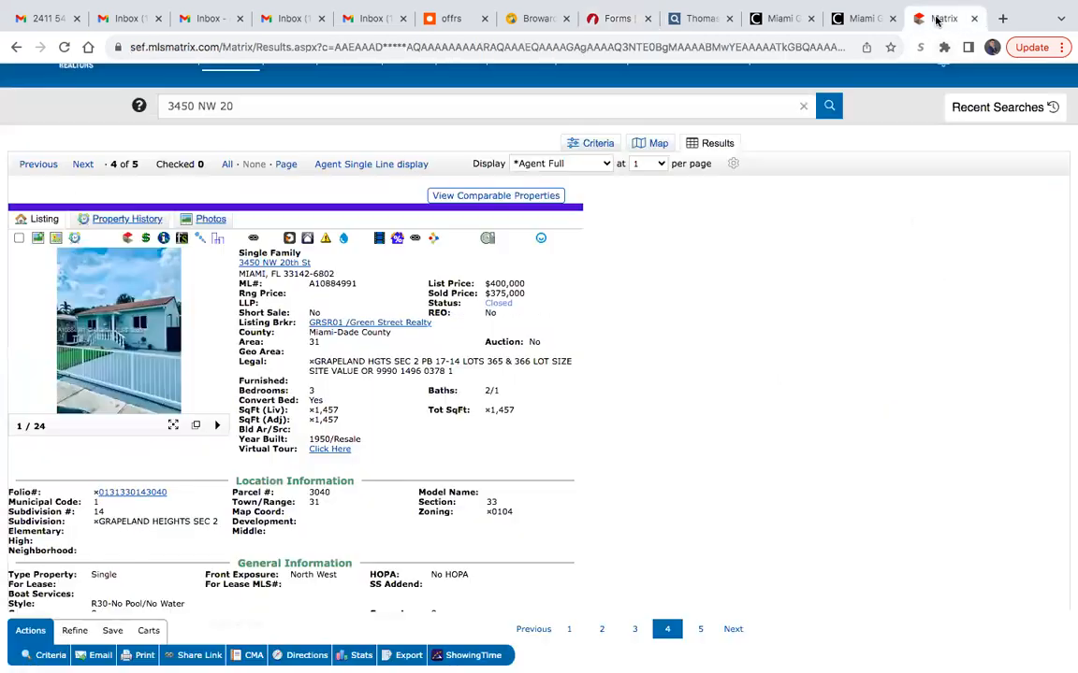
click(164, 238)
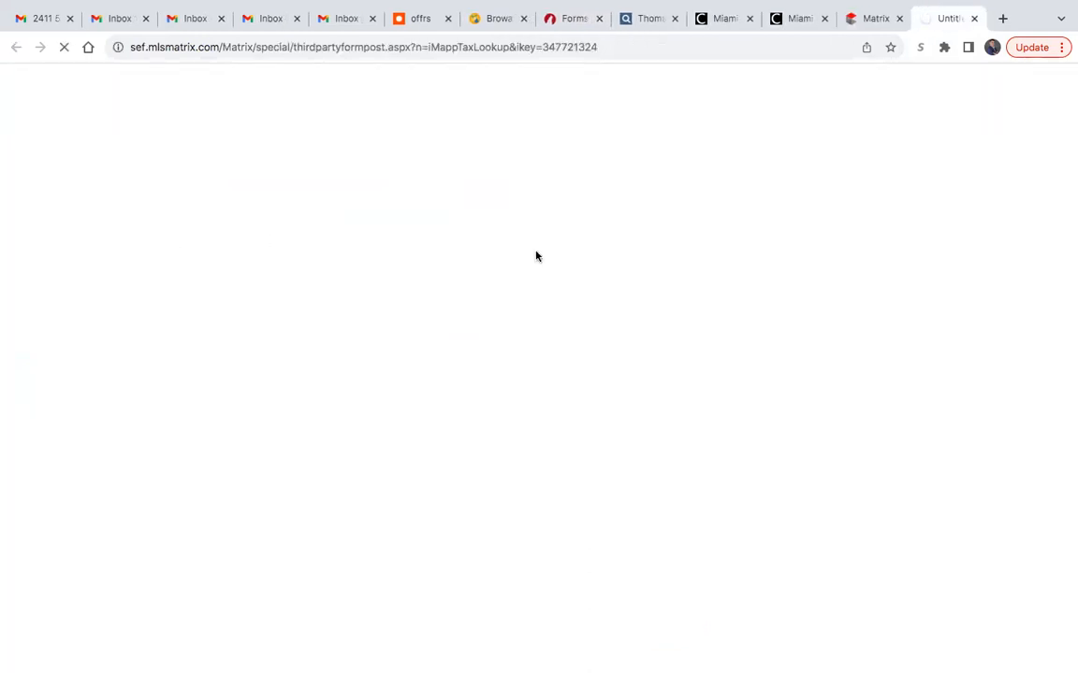
click(749, 19)
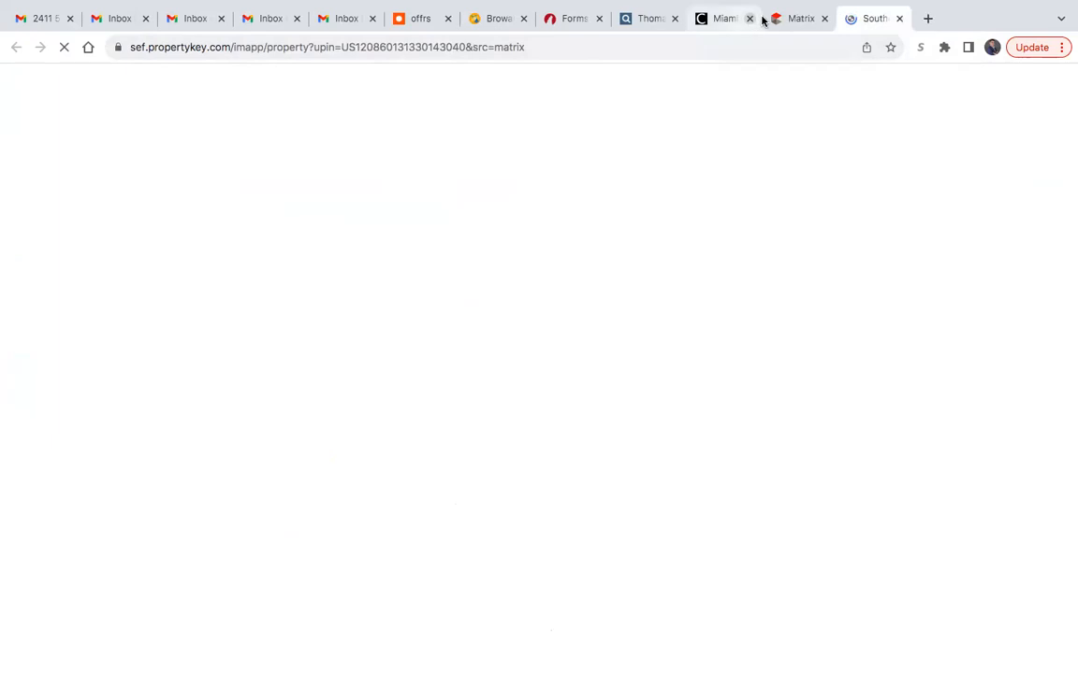
click(750, 18)
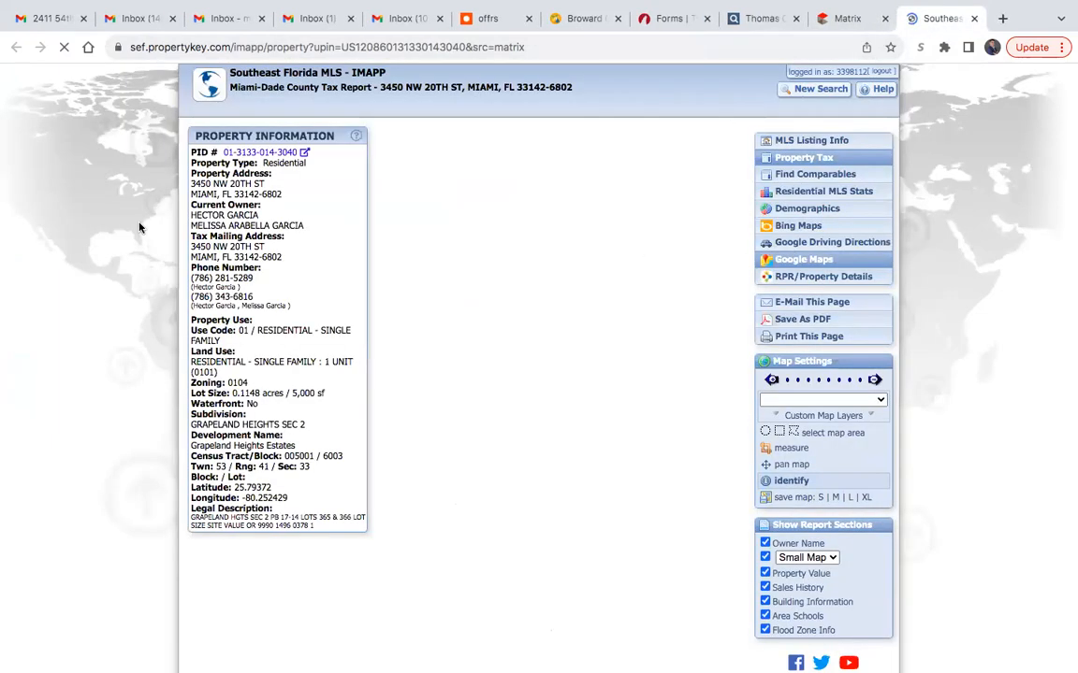
drag(301, 226, 192, 215)
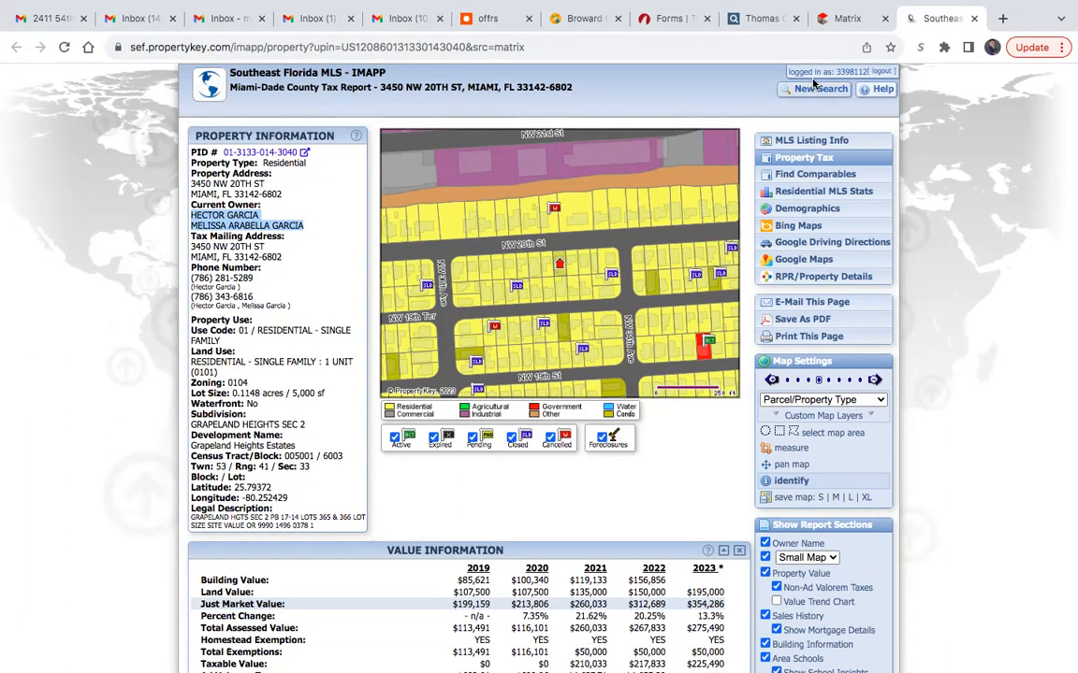
click(968, 113)
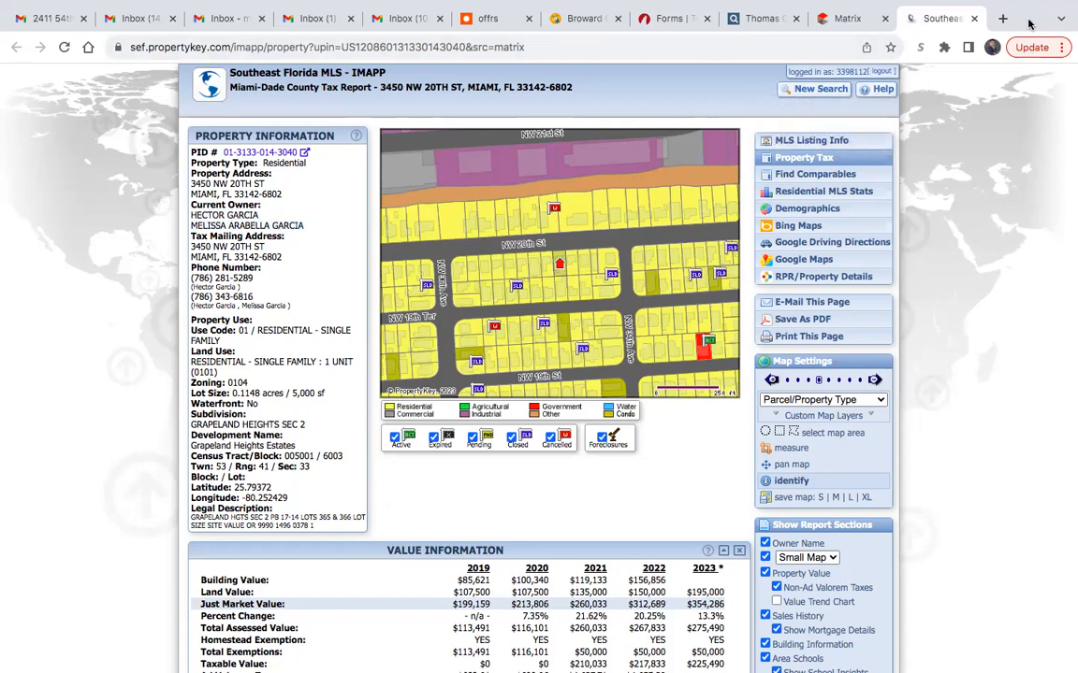
- Return to the AS IS contract in TransactionDesk and enter the two owners' names in the separate Seller fields of the Parties line
mouse_move(10, 5)
click(44, 26)
click(662, 21)
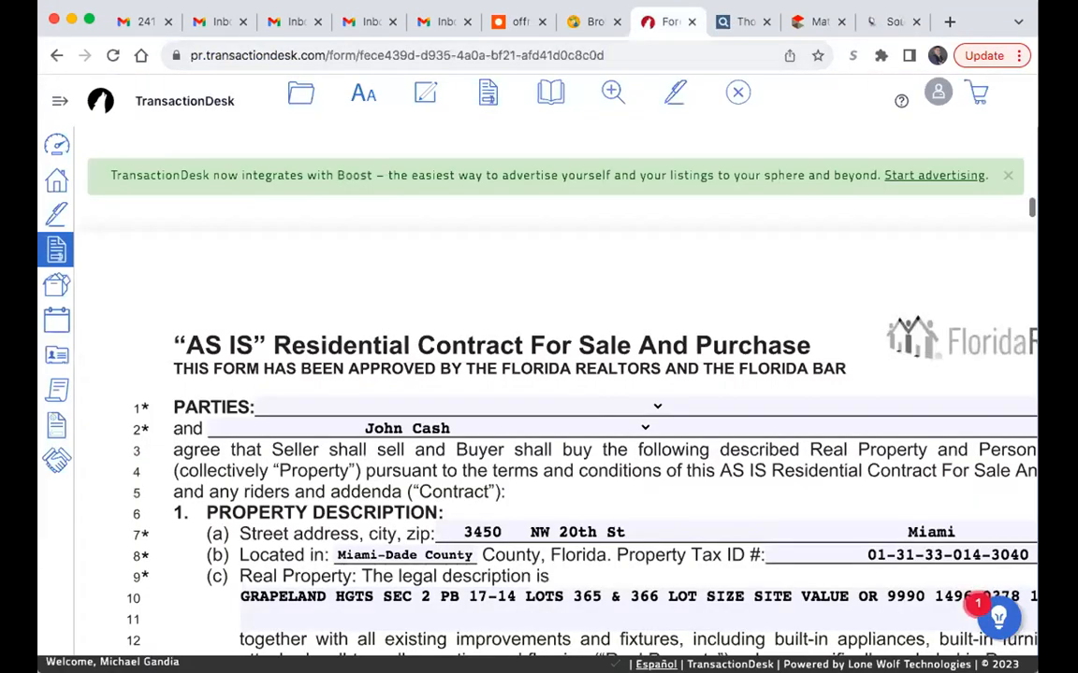
click(88, 20)
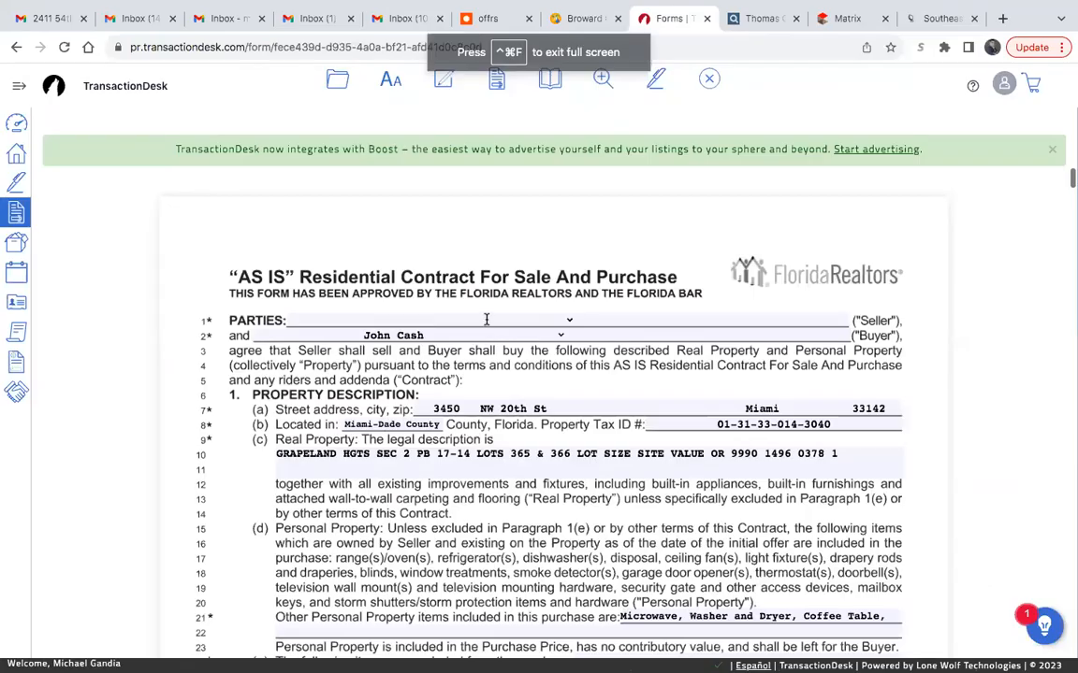
click(486, 324)
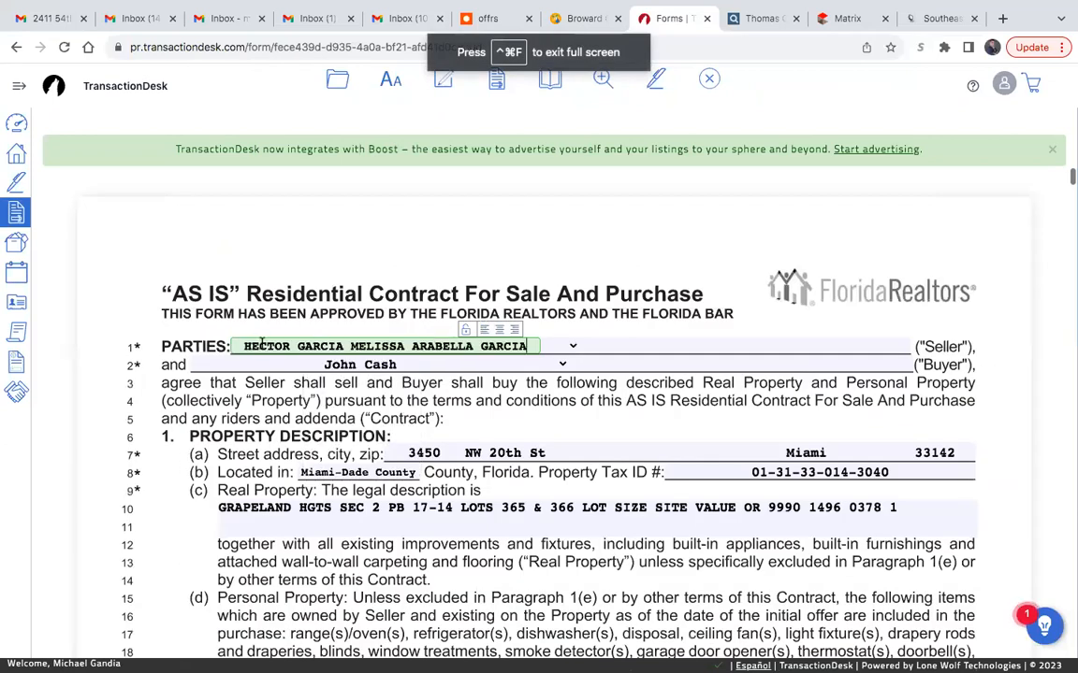
drag(349, 346, 629, 310)
- Review the contract's property description, personal property, excluded items and purchase price sections
scroll(600, 425, down, 1)
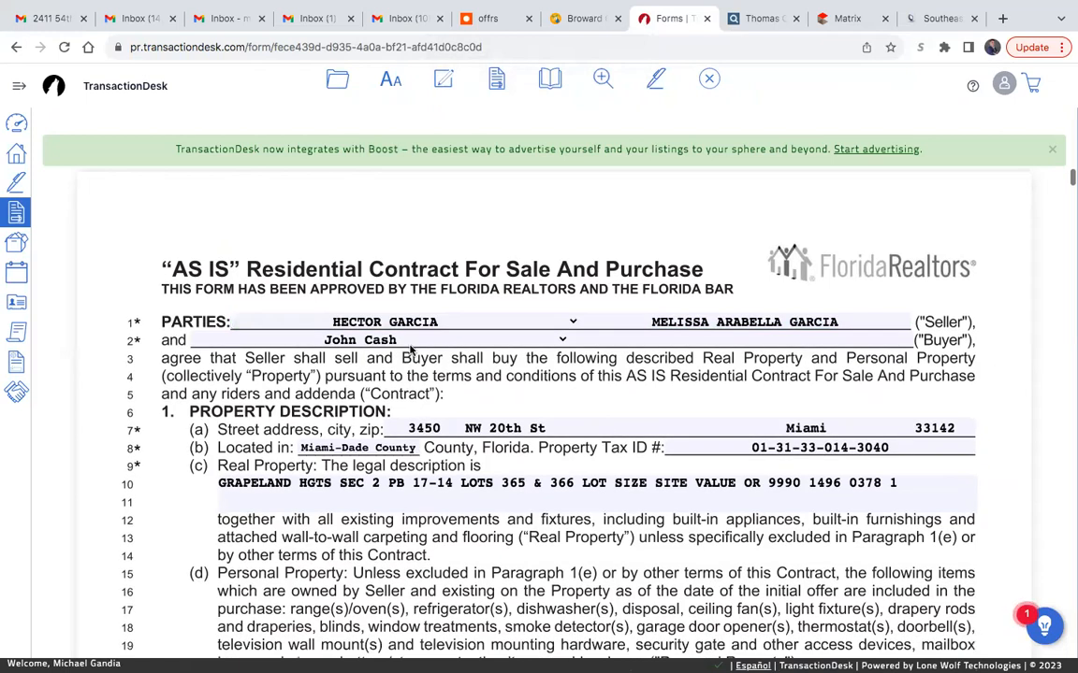
scroll(468, 359, down, 4)
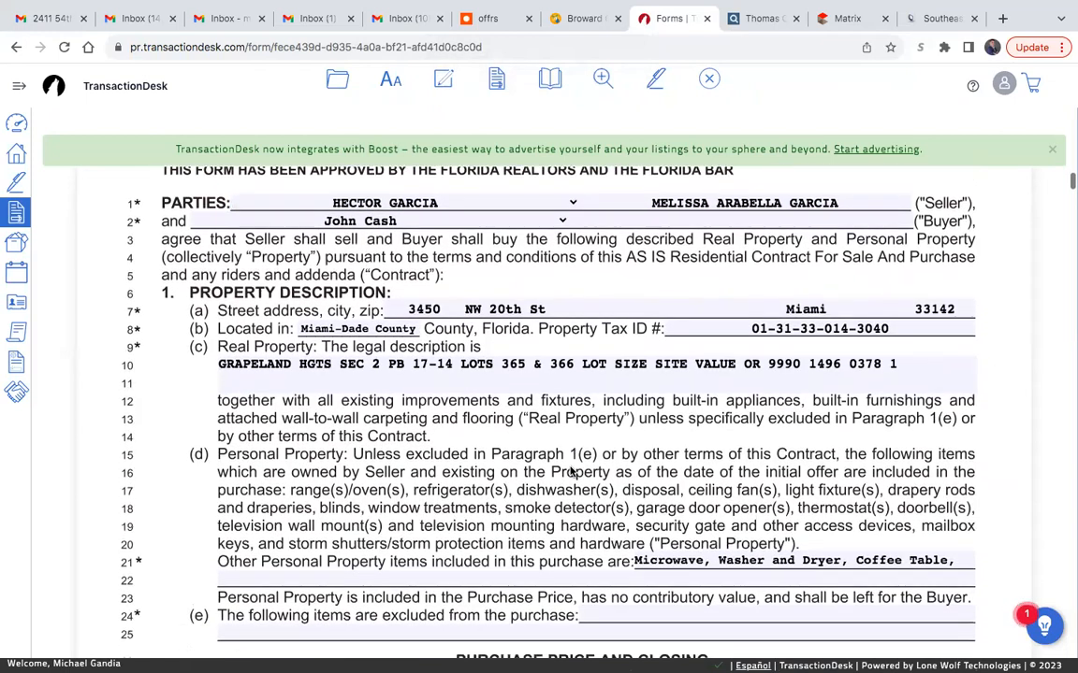
scroll(570, 472, down, 1)
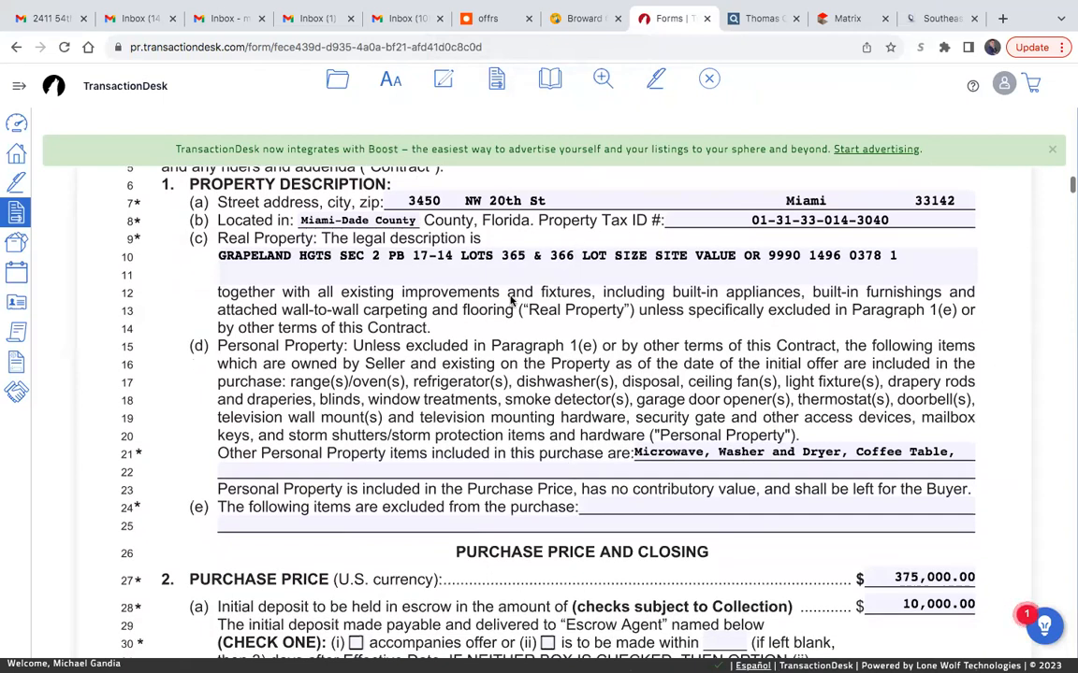
scroll(779, 321, down, 1)
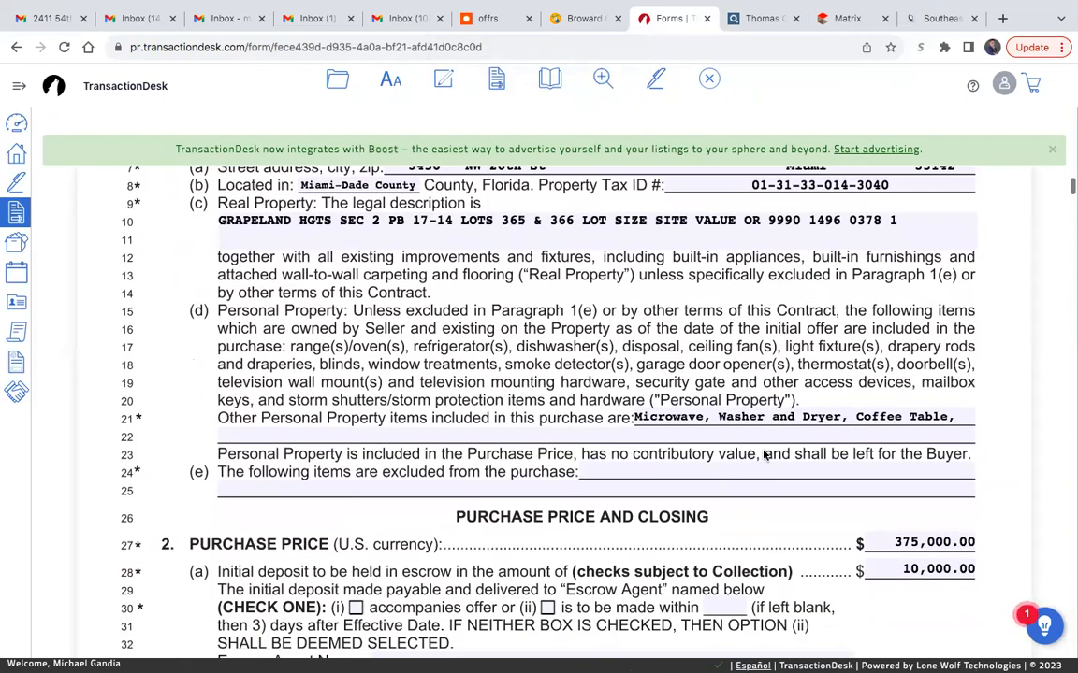
scroll(692, 411, down, 3)
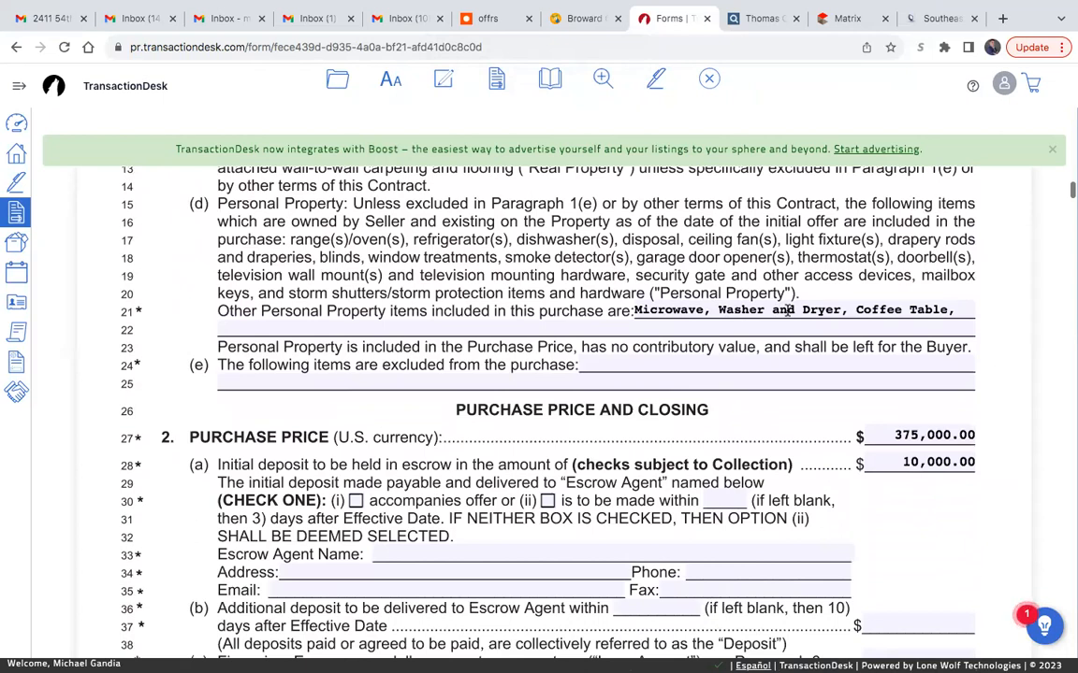
scroll(787, 311, up, 1)
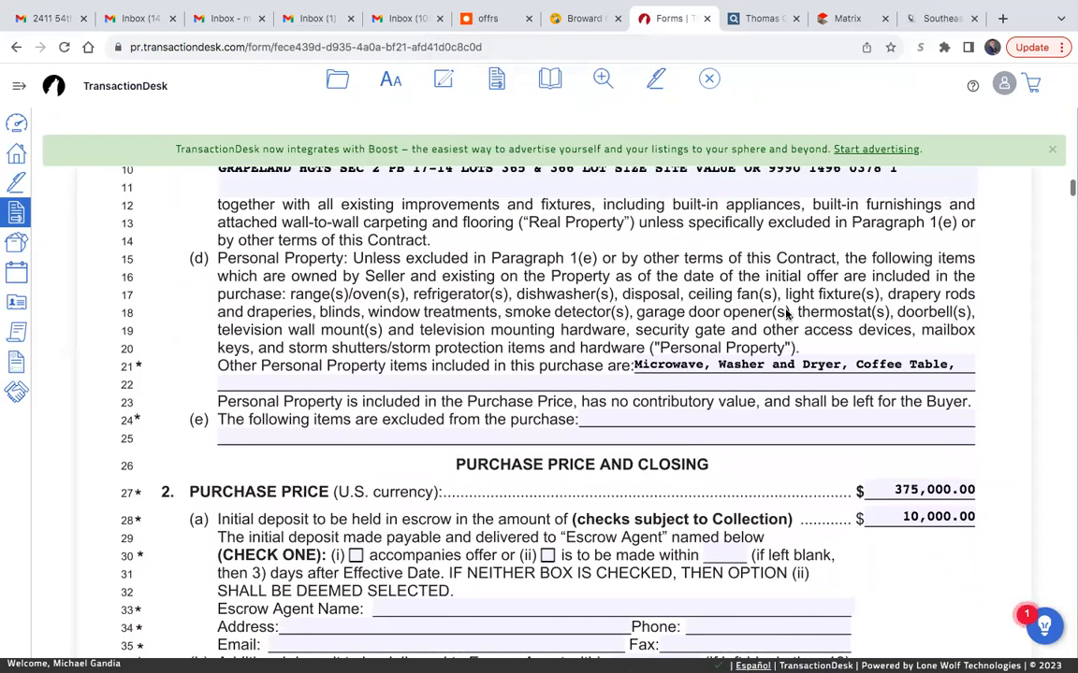
scroll(228, 309, up, 3)
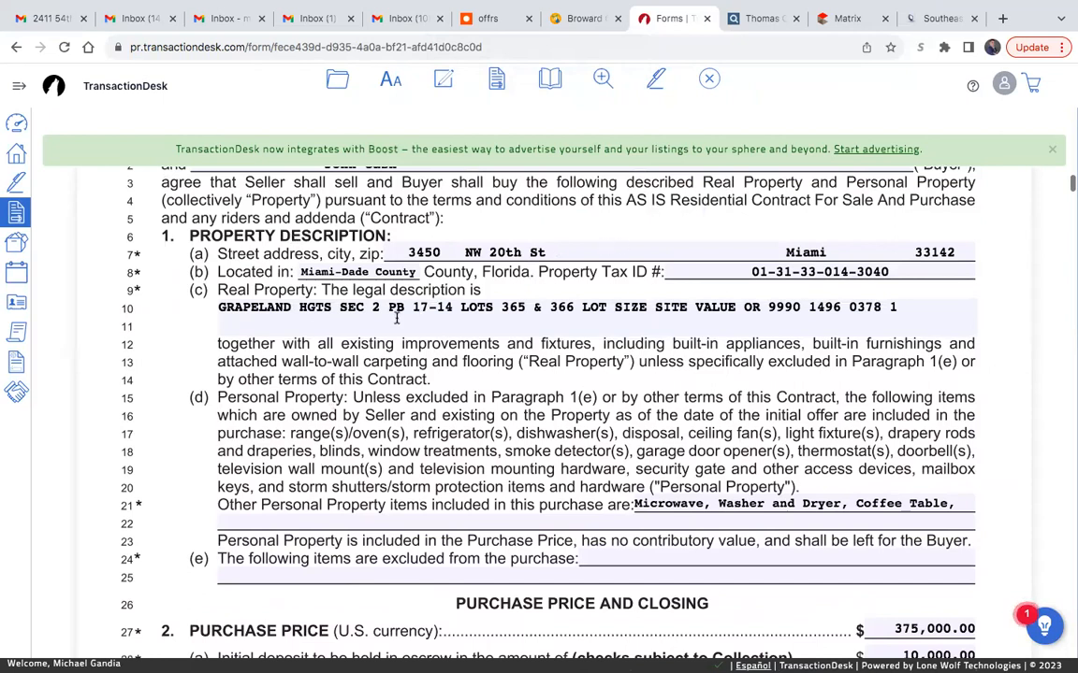
scroll(614, 430, down, 1)
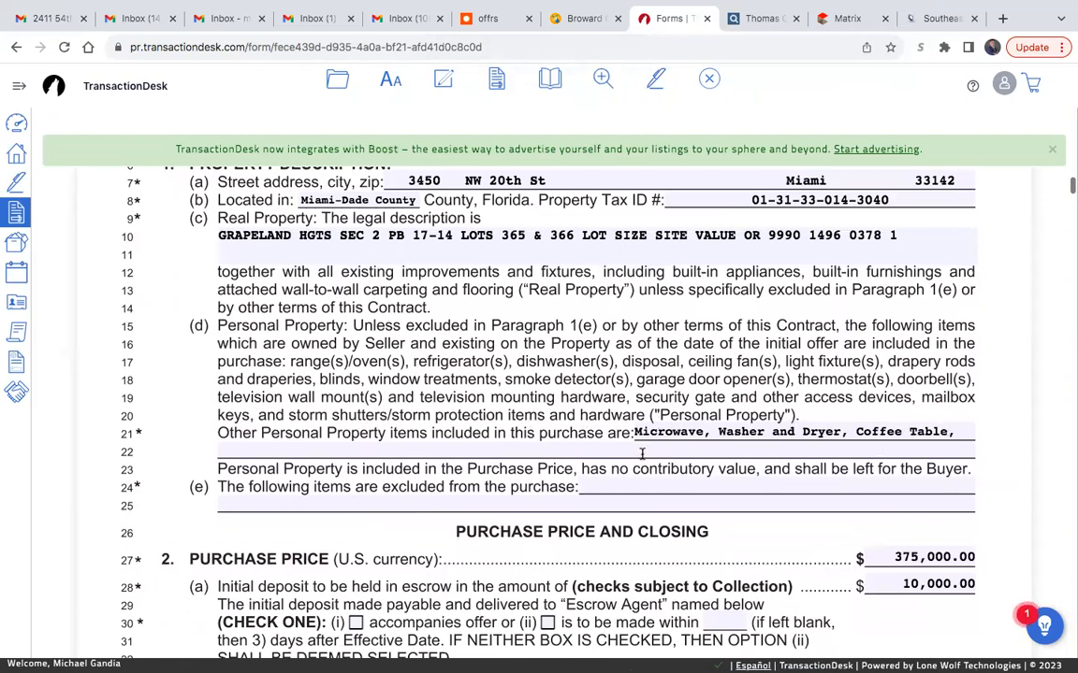
scroll(641, 454, down, 1)
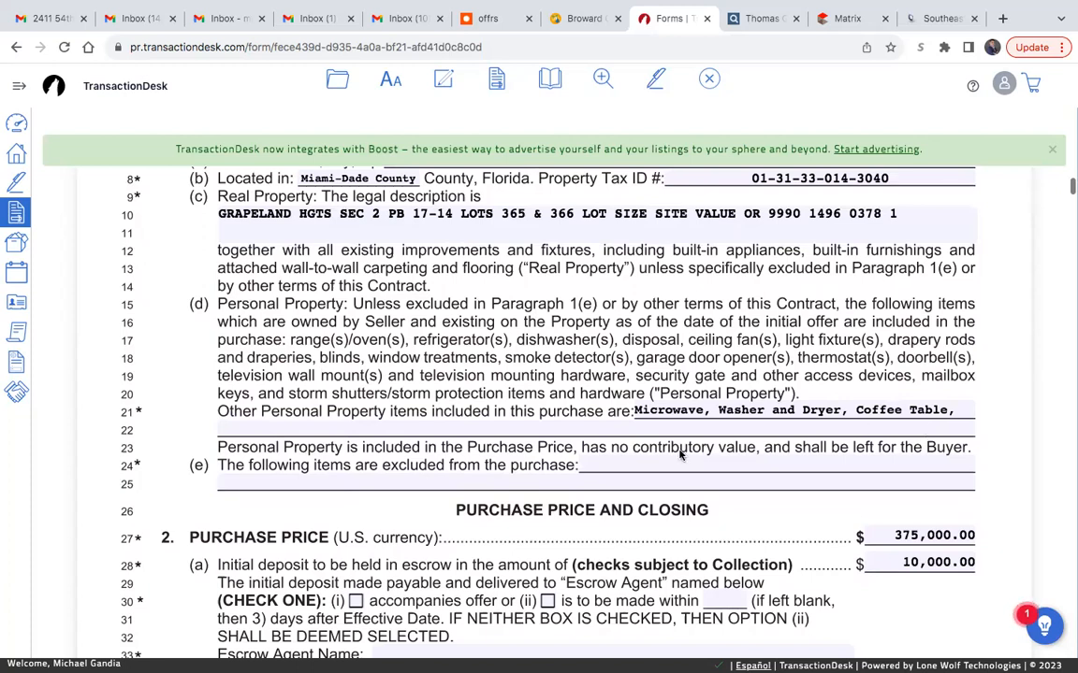
scroll(655, 455, down, 2)
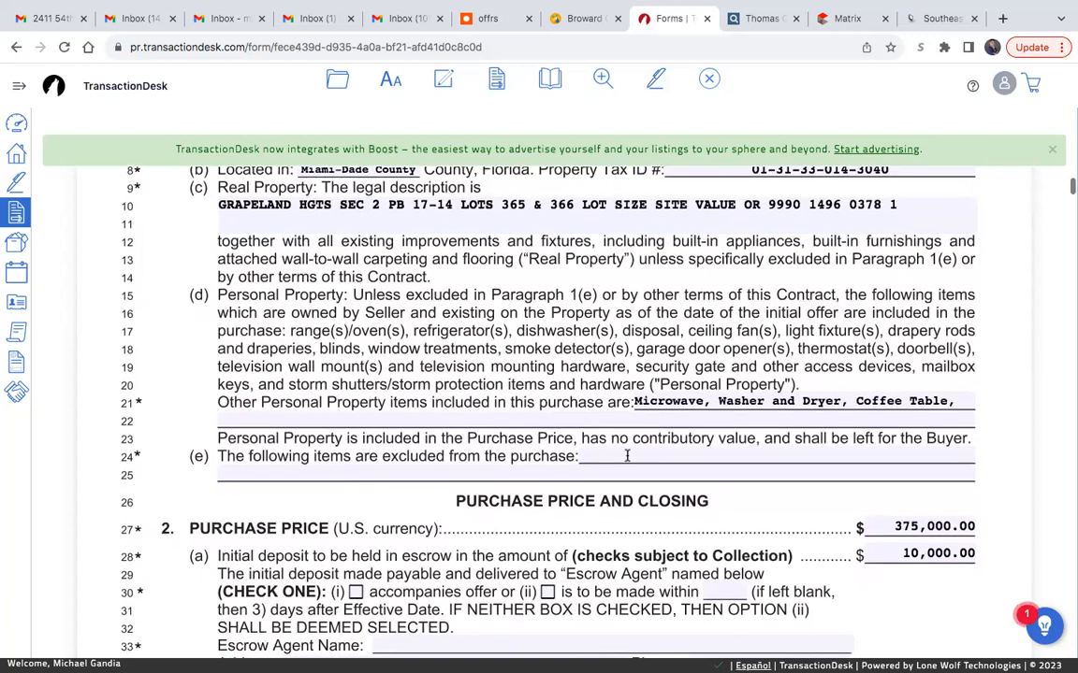
scroll(627, 454, down, 2)
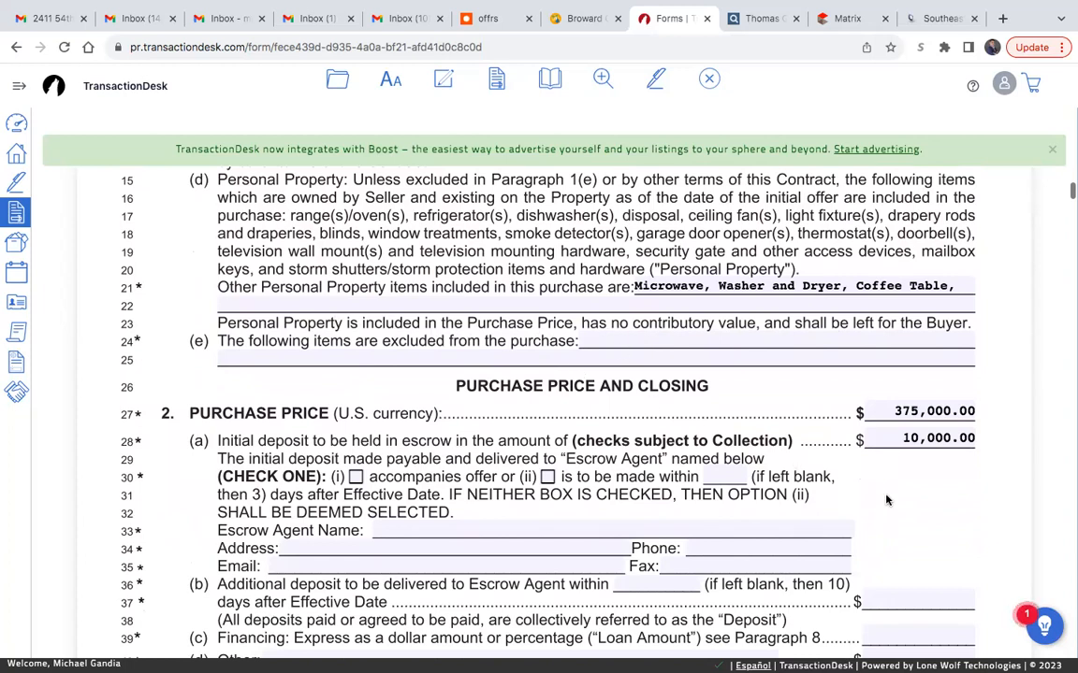
scroll(887, 501, down, 3)
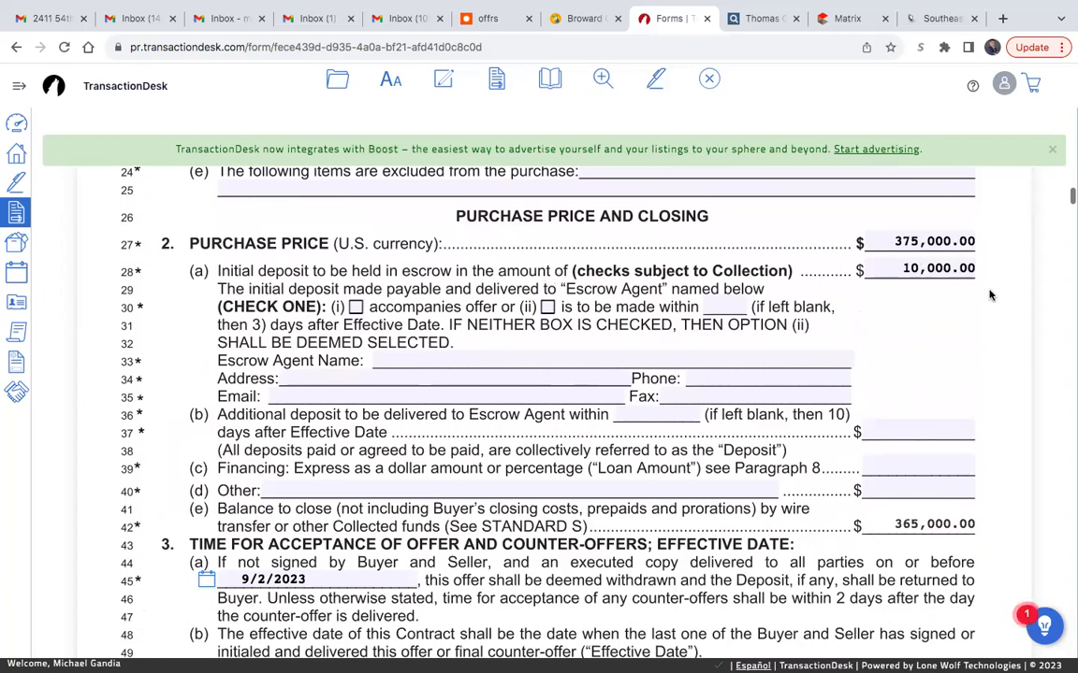
- In paragraph 2(a), choose option (ii) for the initial deposit and set it to be made within 3 days
scroll(434, 264, down, 1)
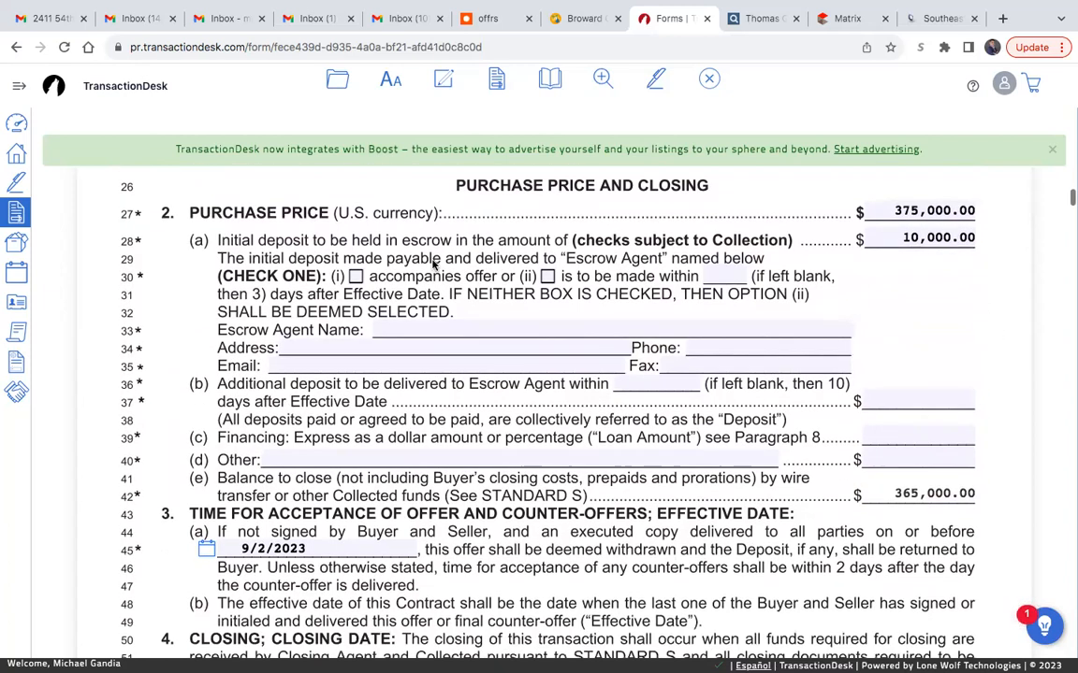
click(547, 277)
click(720, 277)
text(3)
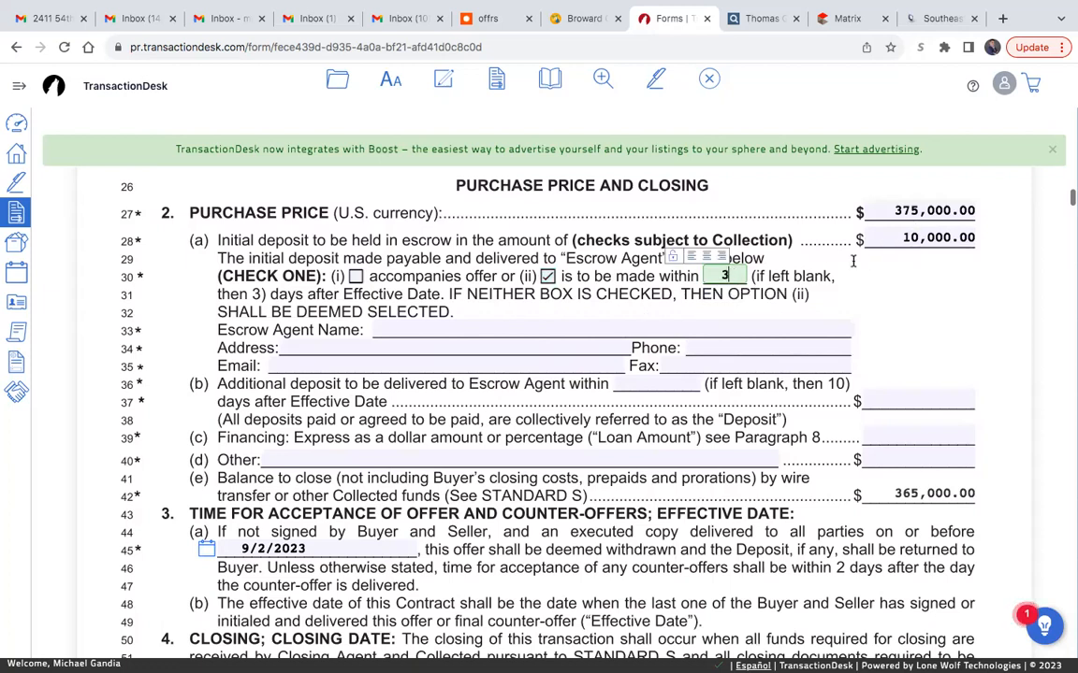
- Set the escrow agent name in paragraph 2(a) to Cohen Legal P.L
click(559, 329)
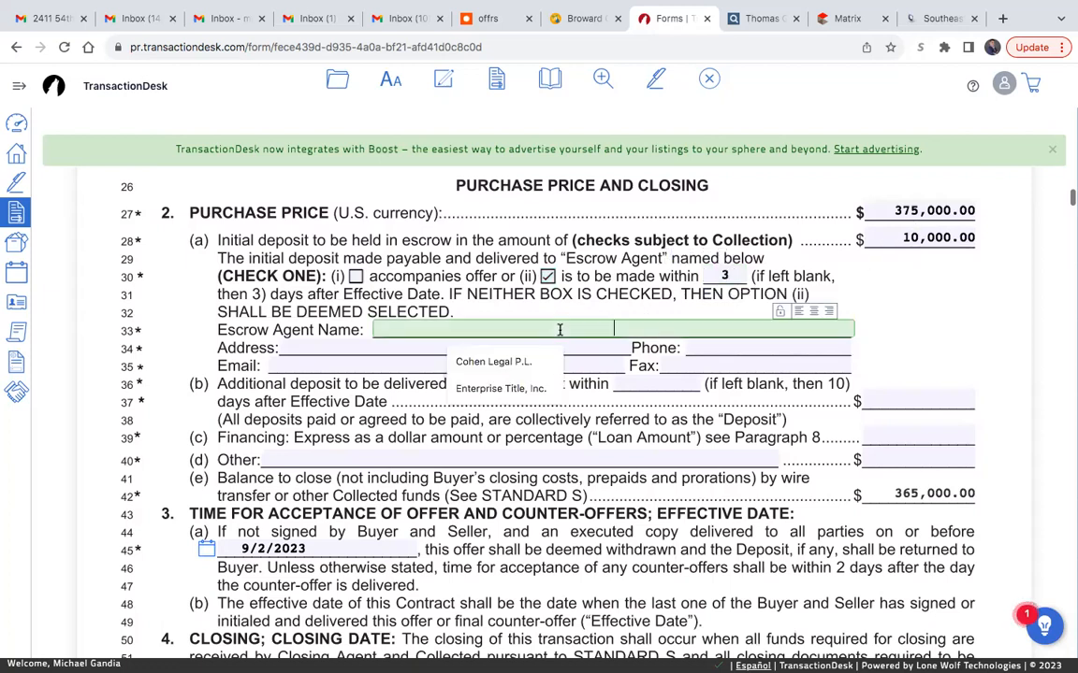
text(Cohen)
click(486, 362)
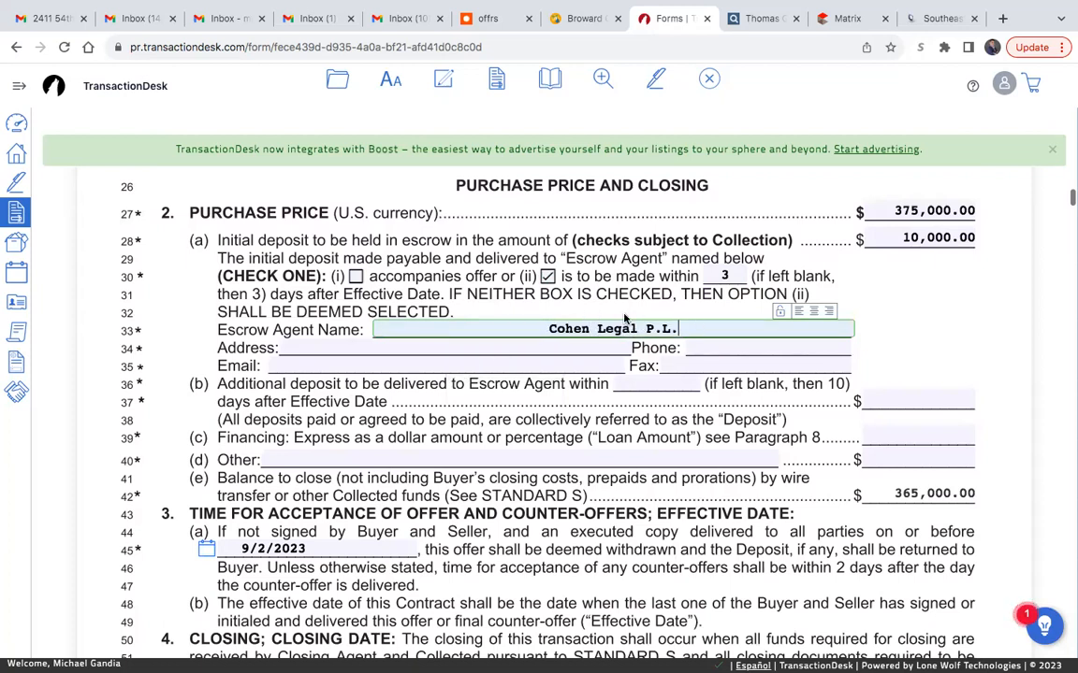
- Fill in the escrow agent's street address, city, state and ZIP code
click(591, 348)
click(299, 348)
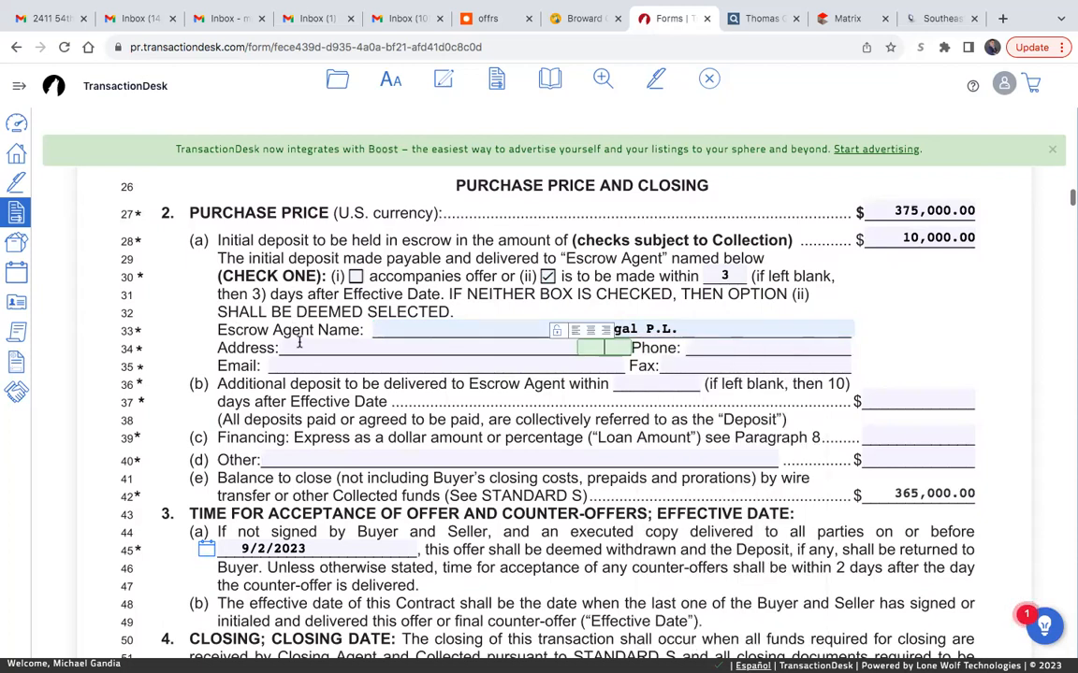
click(379, 382)
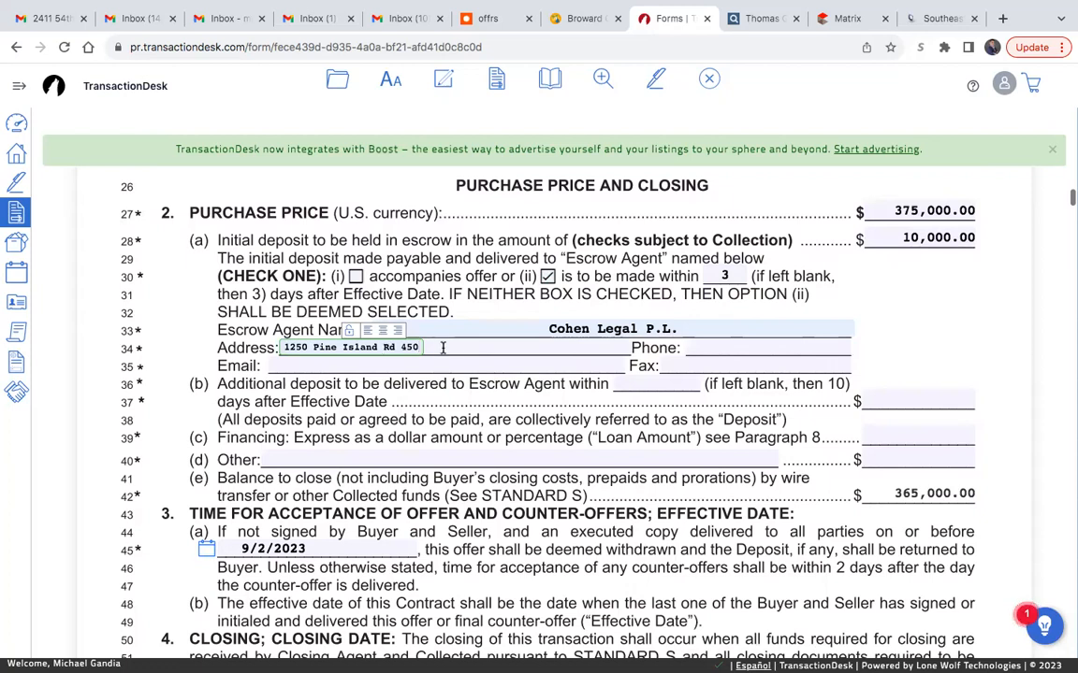
click(459, 346)
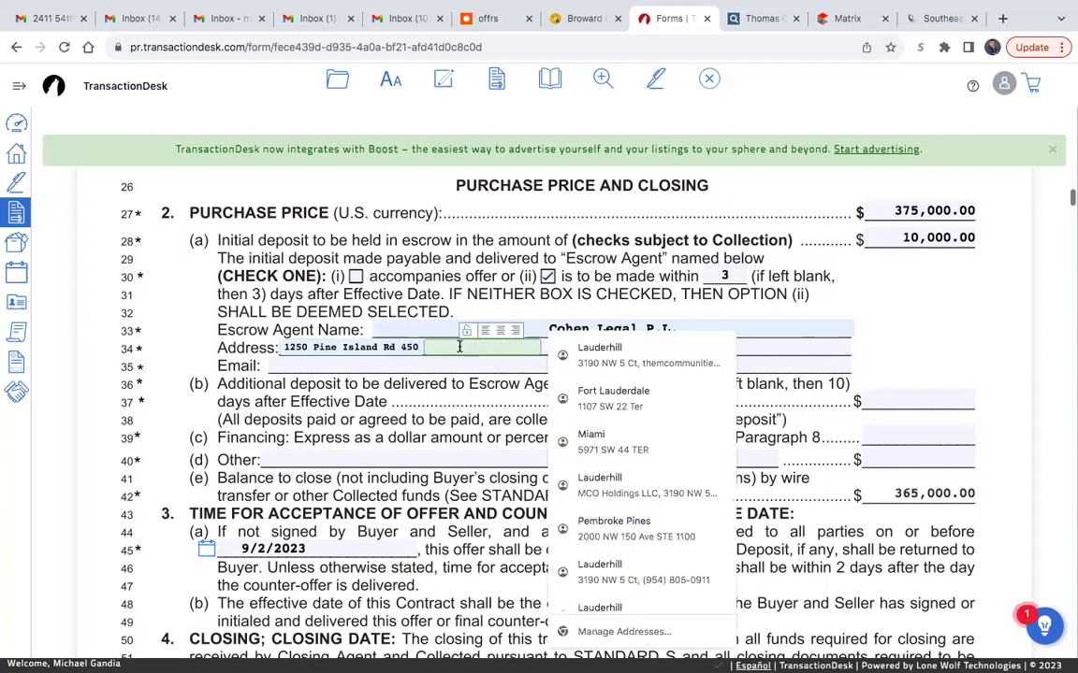
text(Plan)
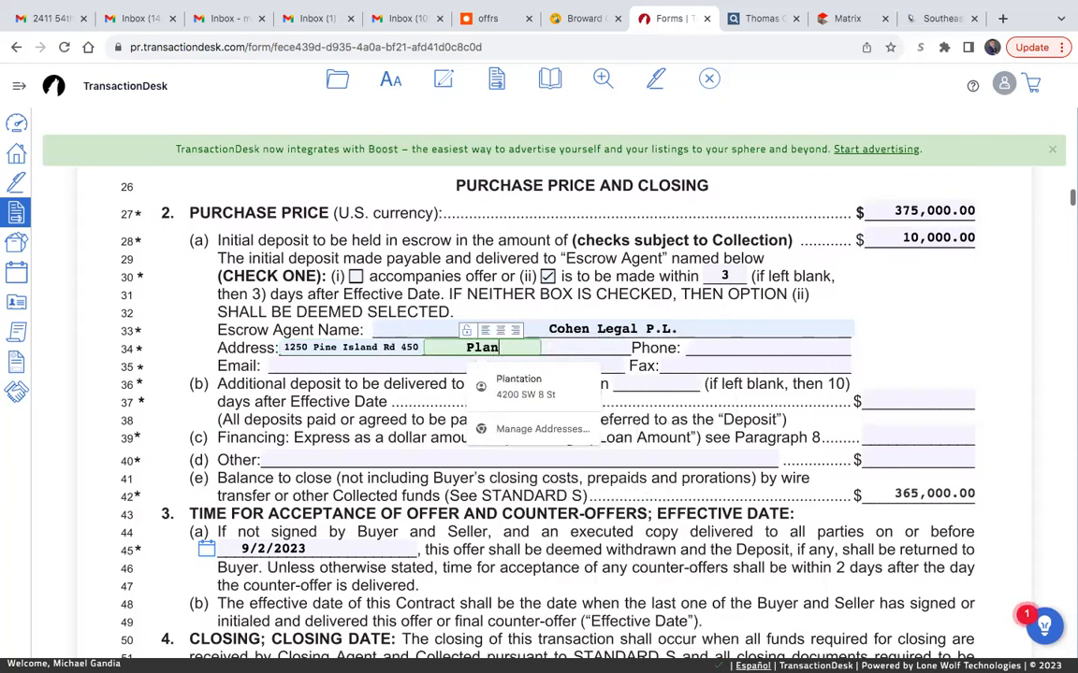
text(tation)
click(554, 347)
text(FL)
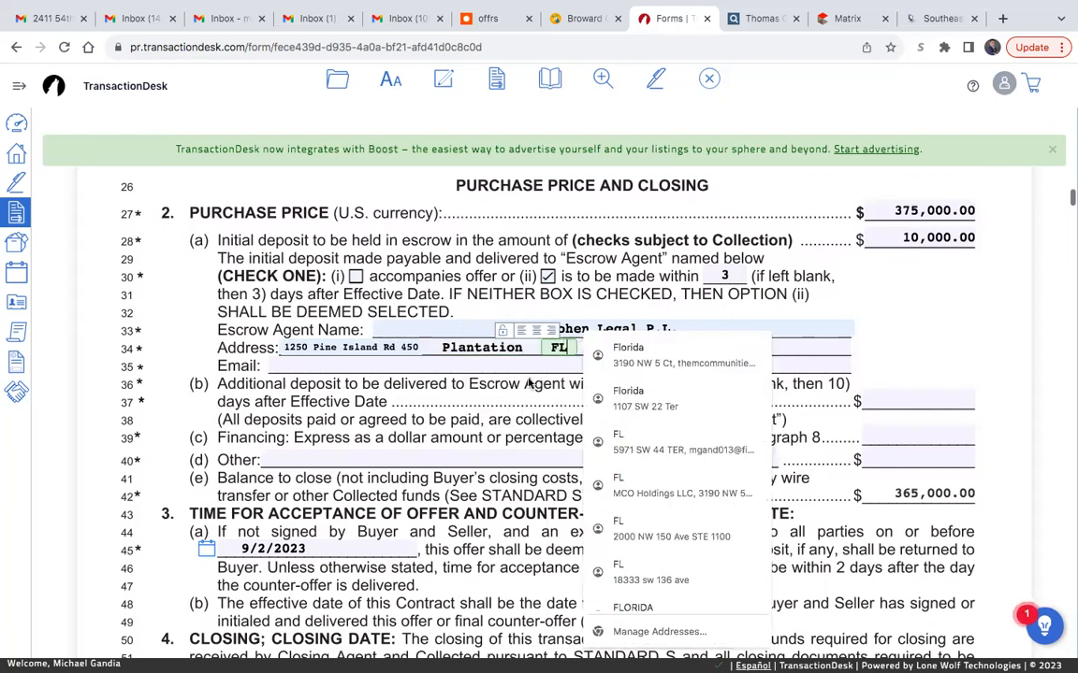
click(529, 384)
click(599, 347)
text(33324)
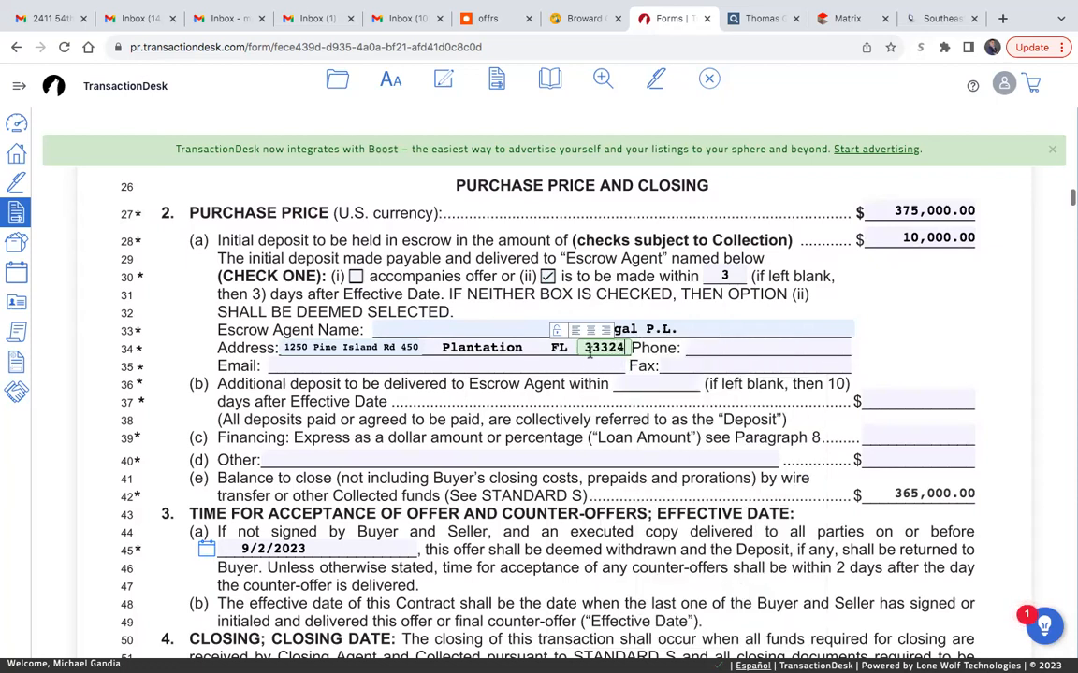
click(554, 390)
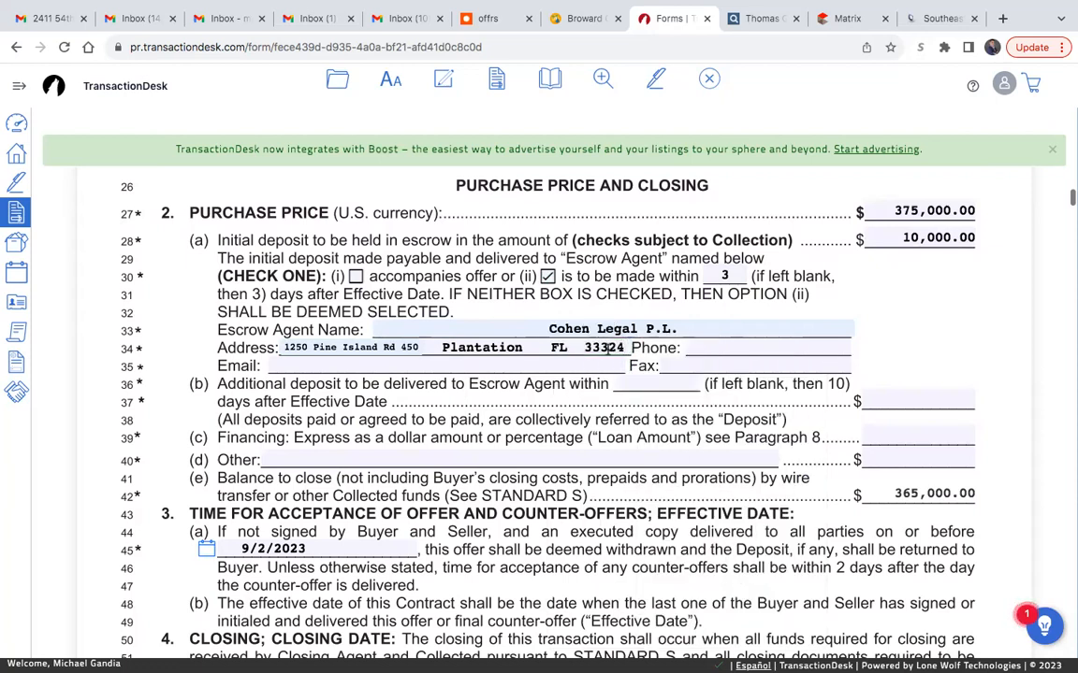
- Fill in the escrow agent's email address in paragraph 2(a) with the saved lowercase entry
click(722, 348)
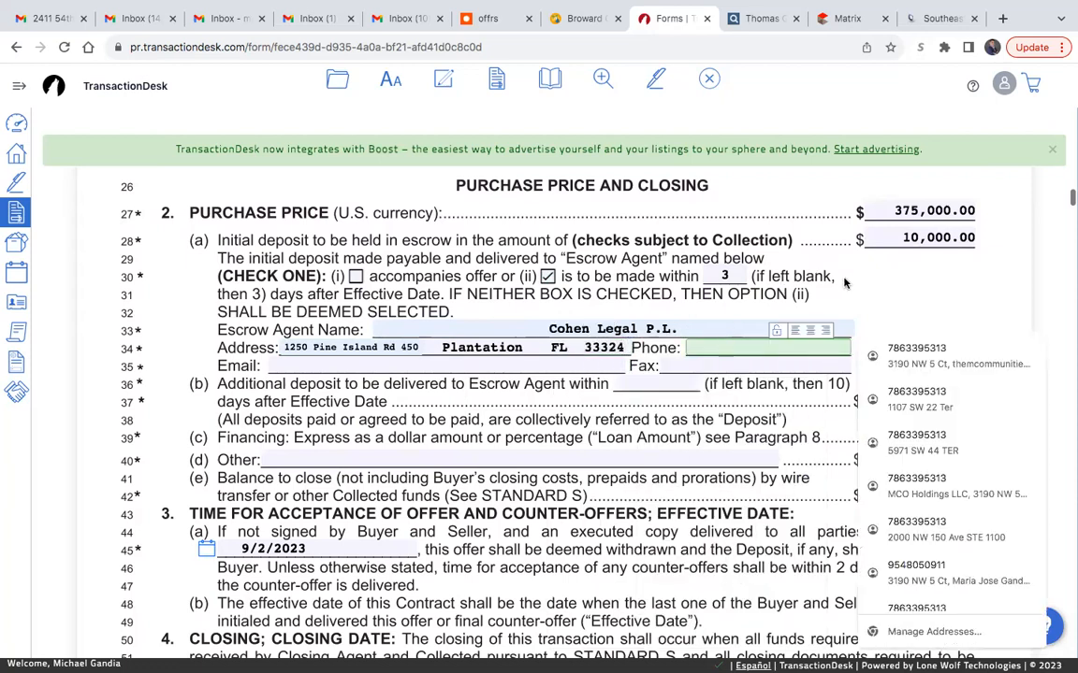
click(407, 361)
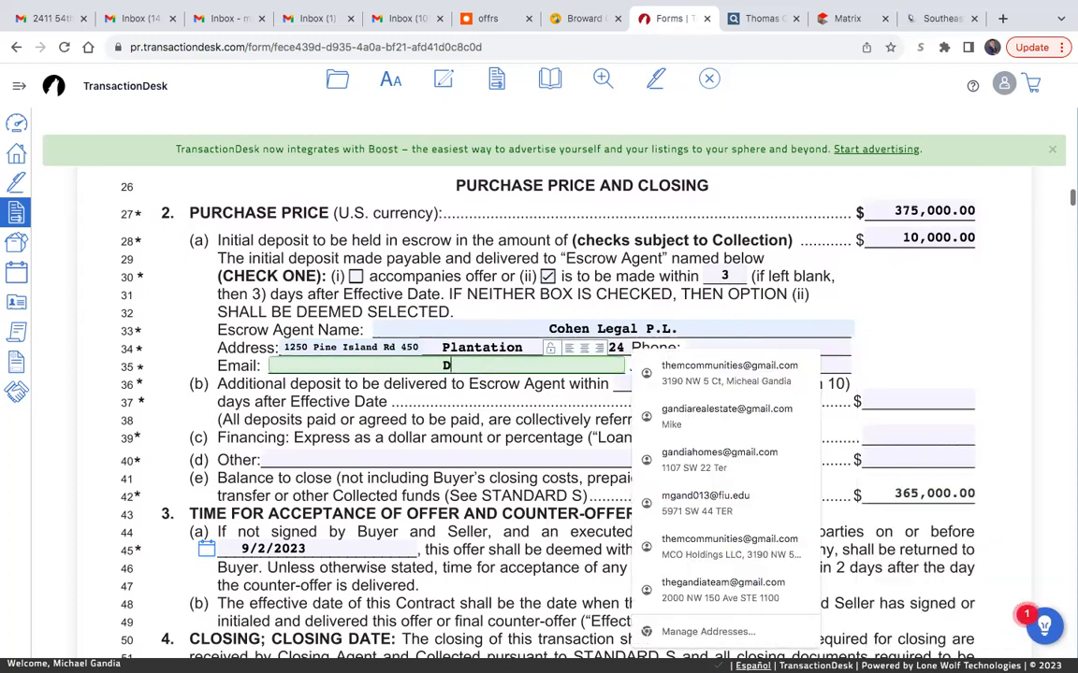
text(Danny)
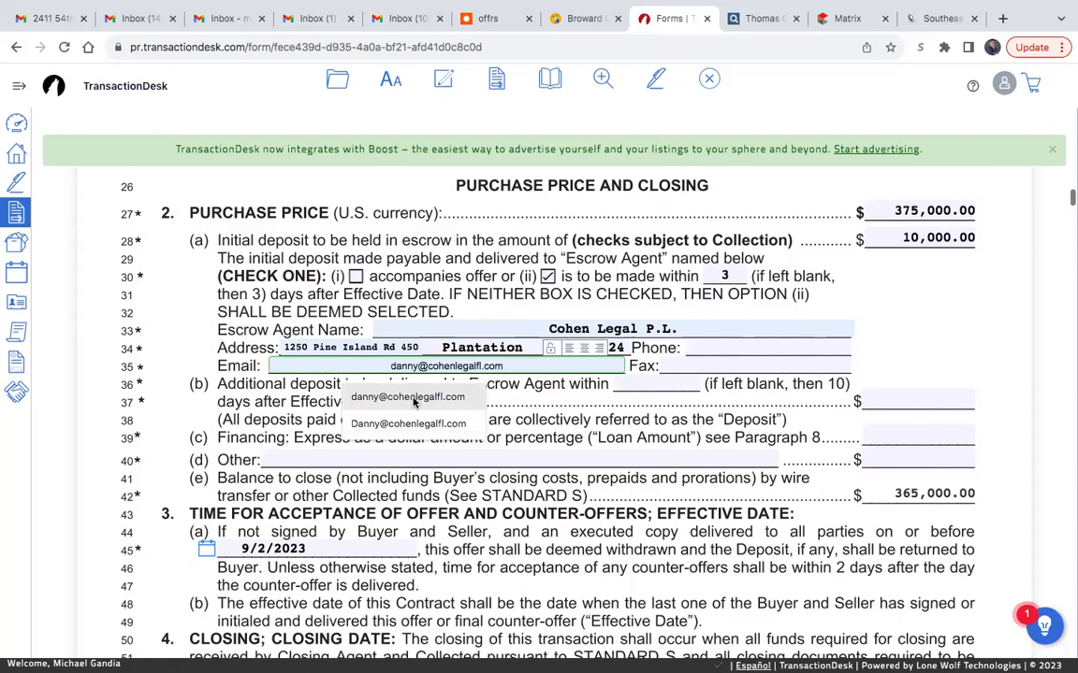
click(413, 399)
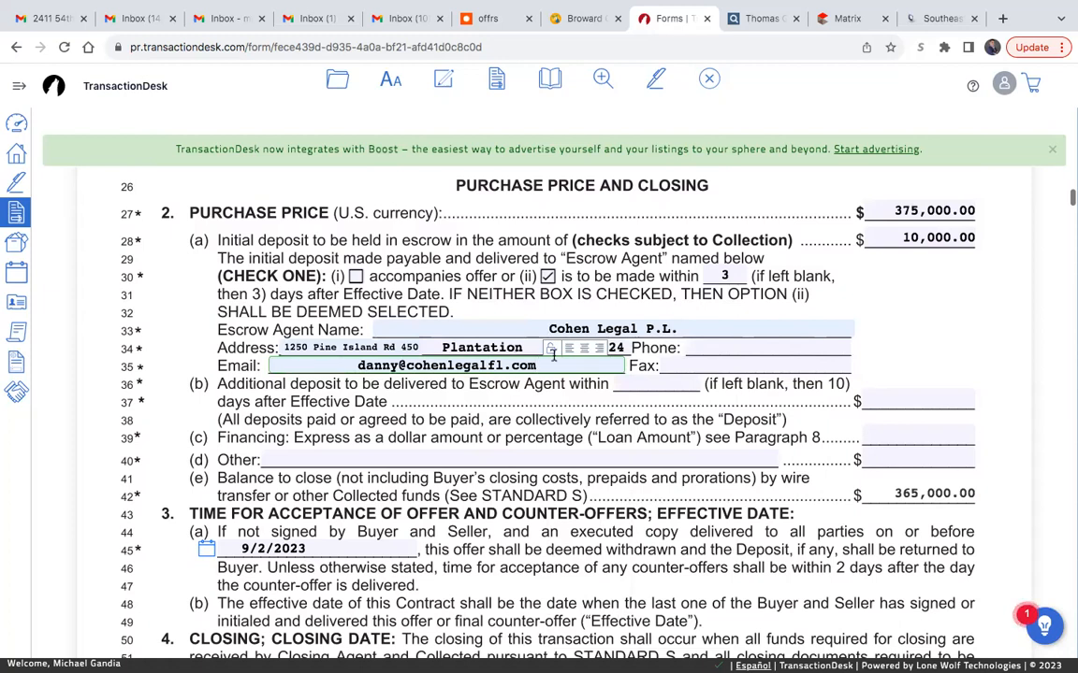
- Search Google for "cohen legal pl" and copy the firm's phone number from its business listing
click(755, 341)
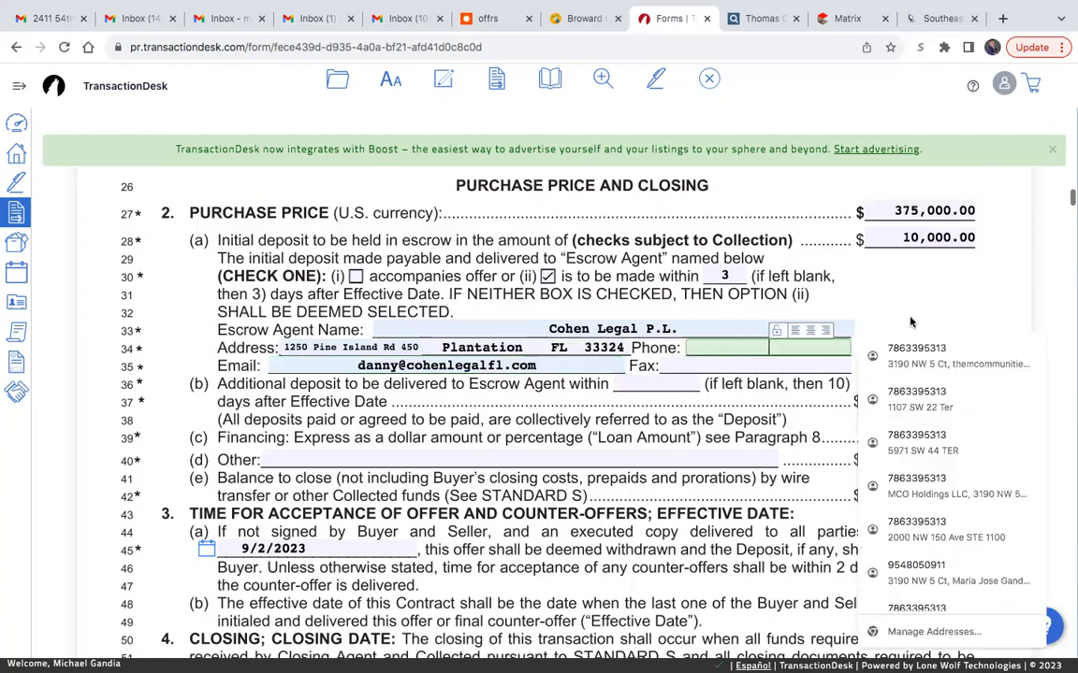
click(1002, 17)
click(567, 52)
text(choen)
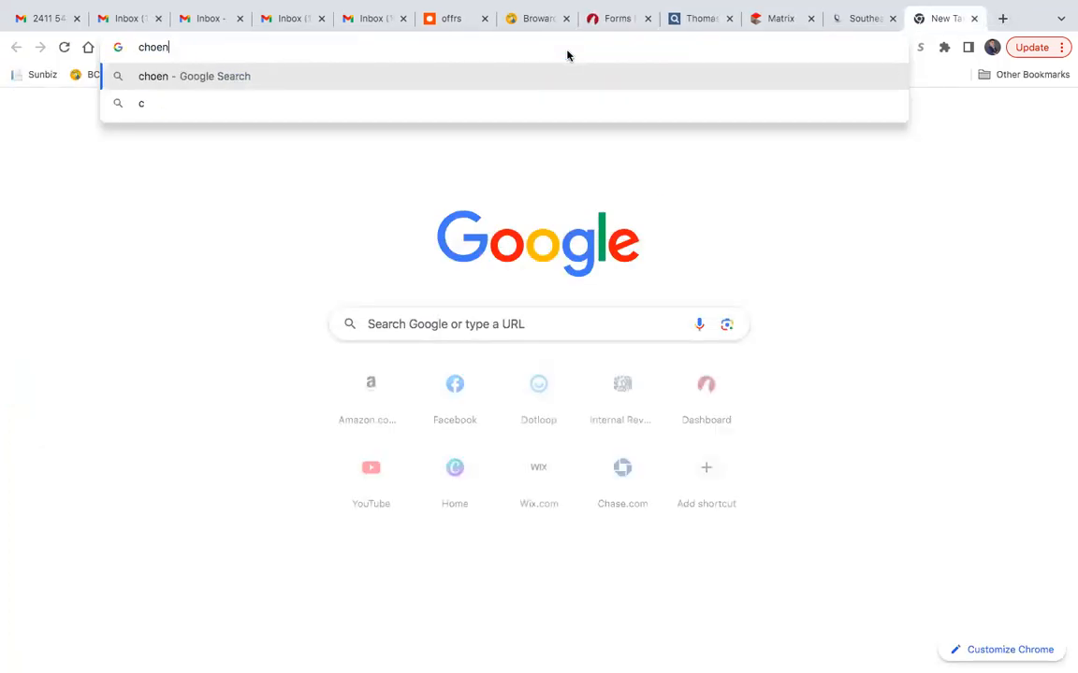
key(BackSpace)
key(BackSpace)
key(BackSpace)
key(BackSpace)
text(ohe)
key(Right)
key(Return)
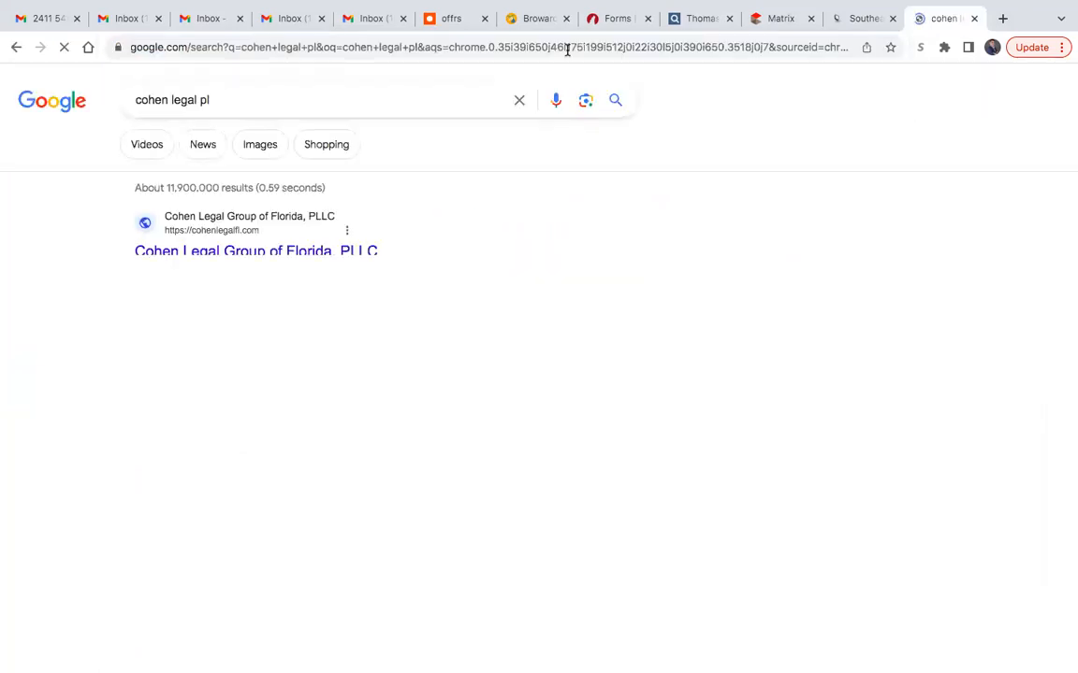
drag(814, 500, 730, 501)
key(ctrl+c)
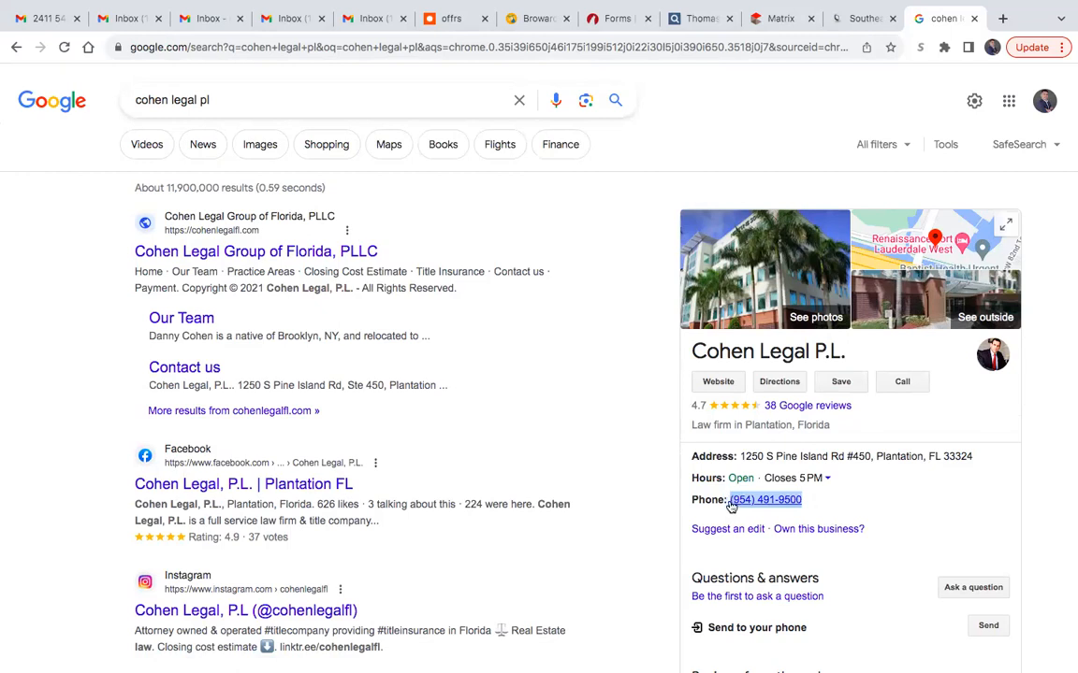
- Return to the TransactionDesk contract and paste the copied number as the escrow agent's phone
click(612, 17)
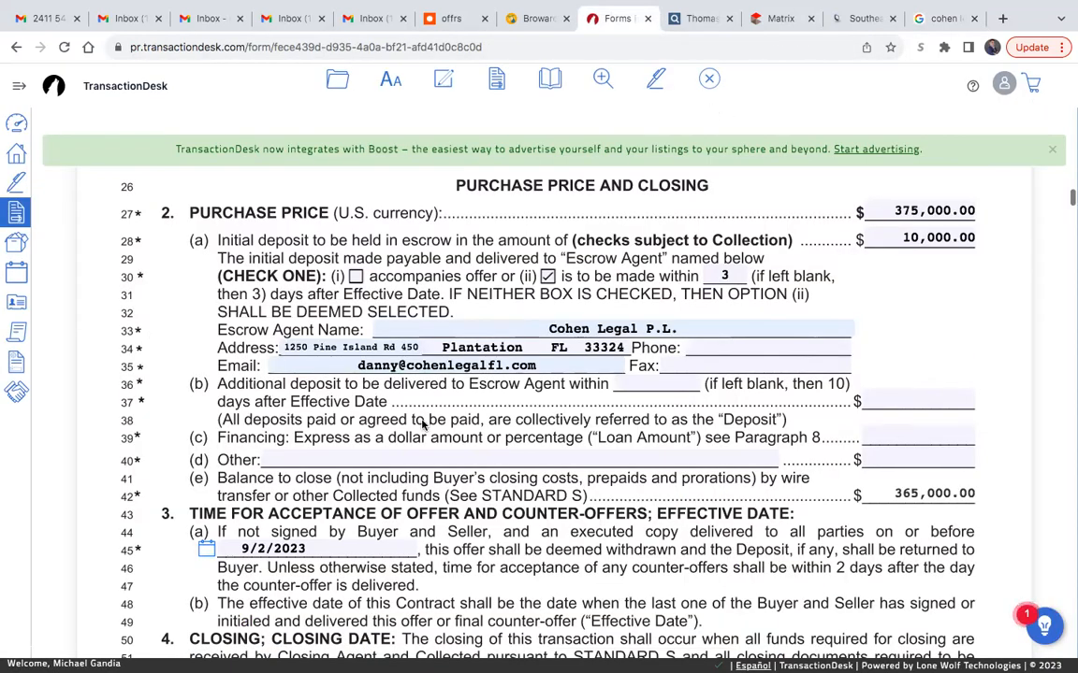
click(715, 347)
key(ctrl+v)
click(914, 335)
- In paragraph 2(b), set an additional deposit of 20,000.00 to be delivered within 10 days
scroll(913, 335, down, 1)
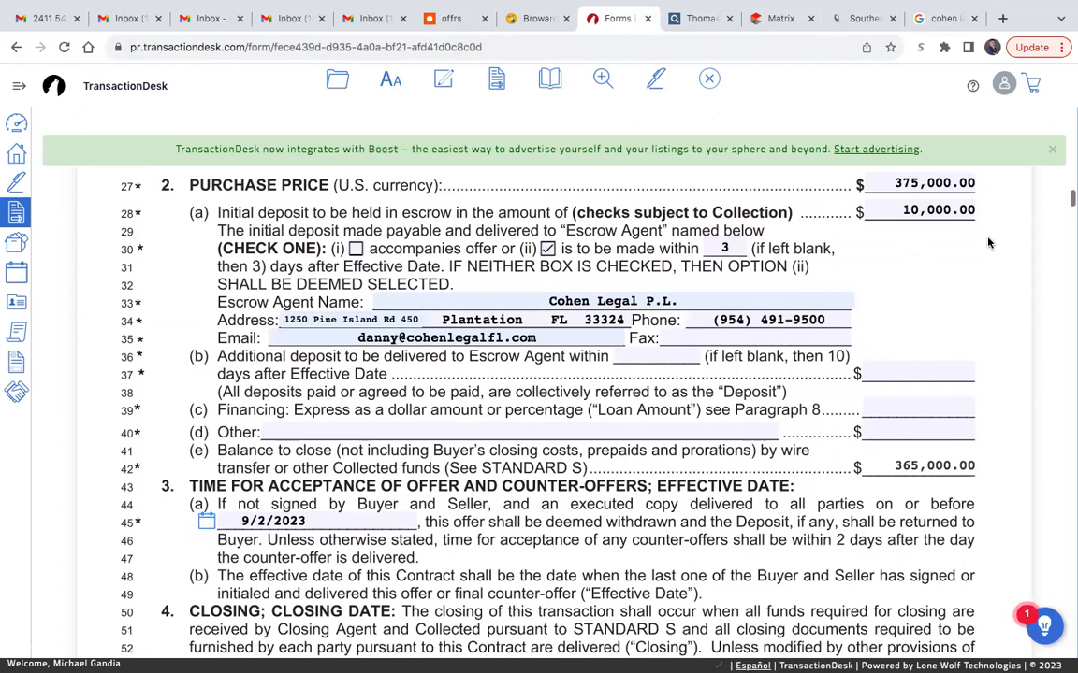
click(910, 374)
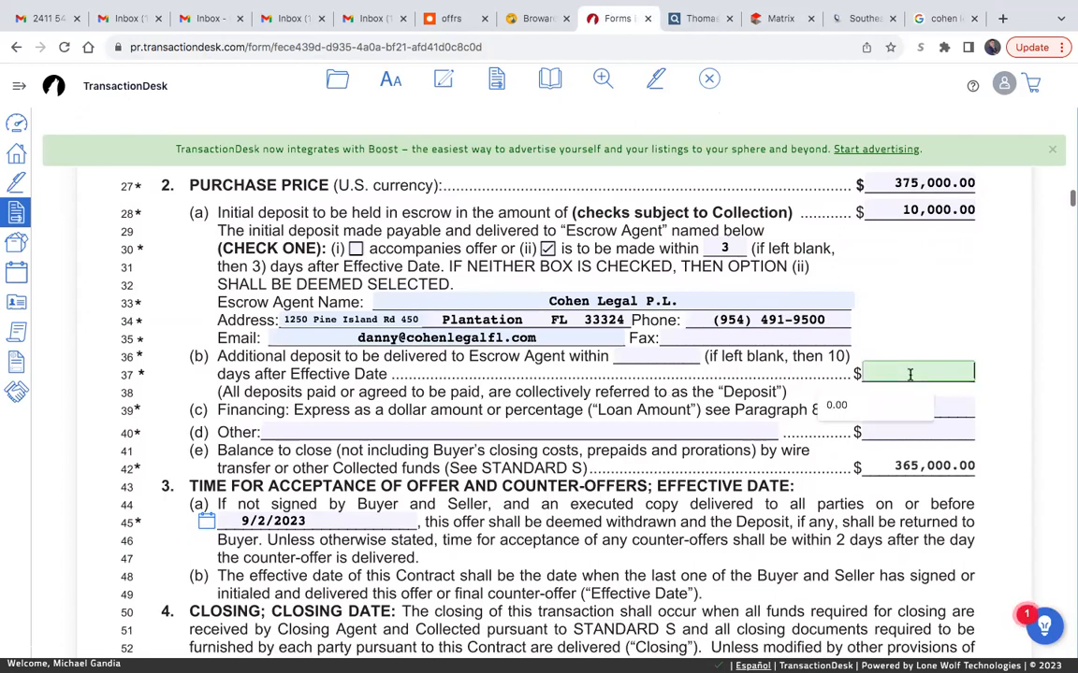
text(20)
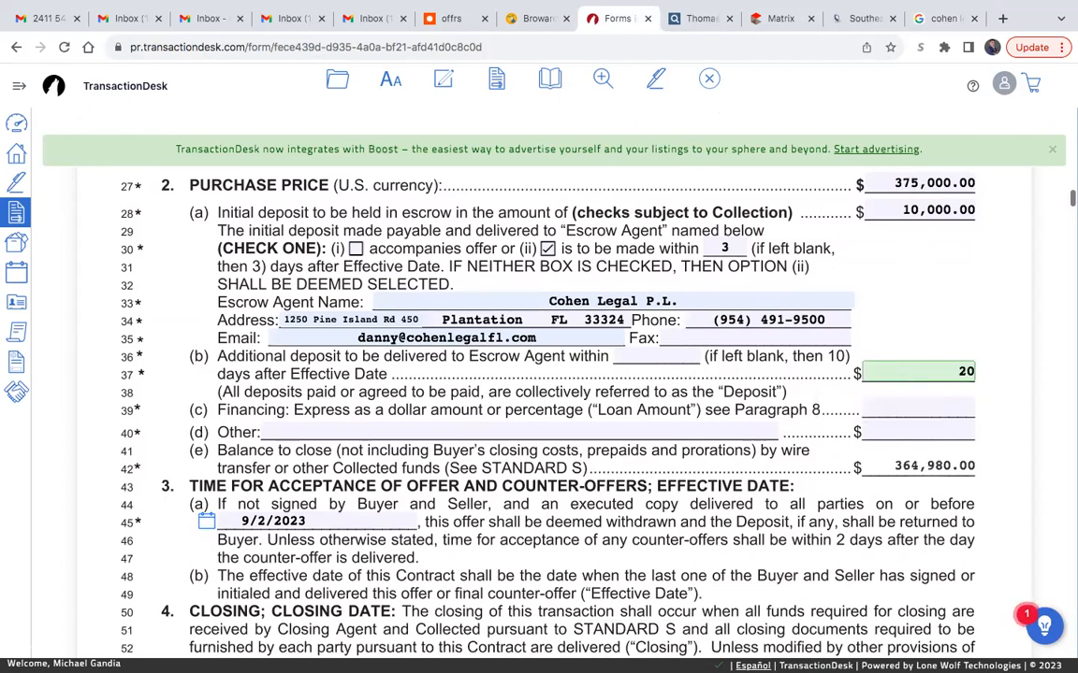
text(000)
click(736, 348)
click(689, 356)
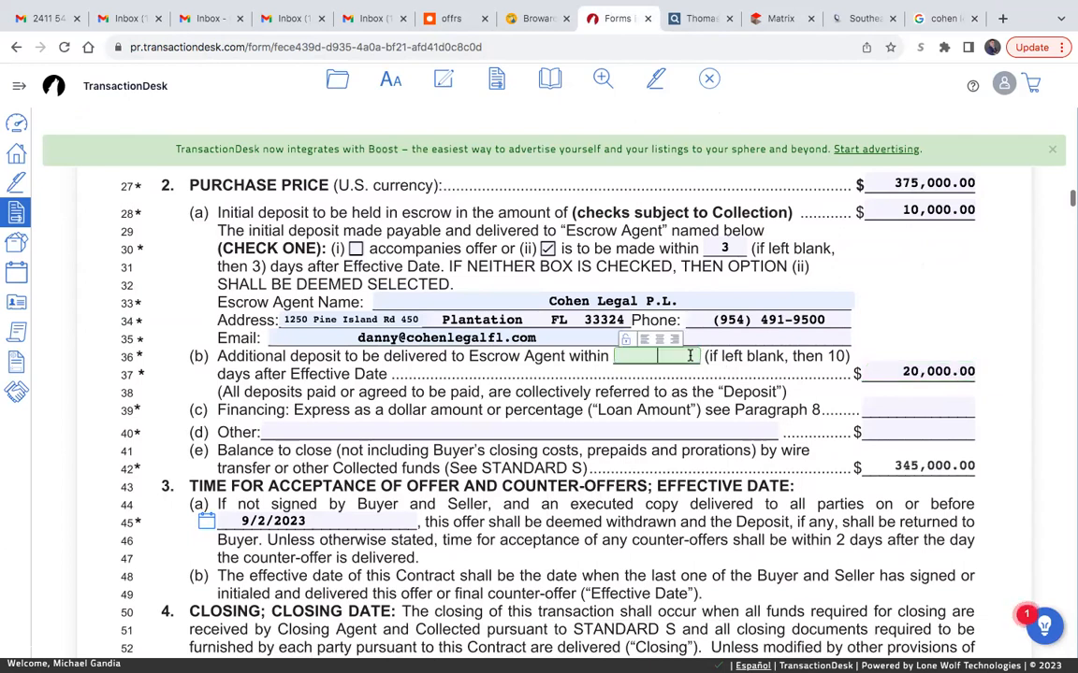
text(10)
click(934, 316)
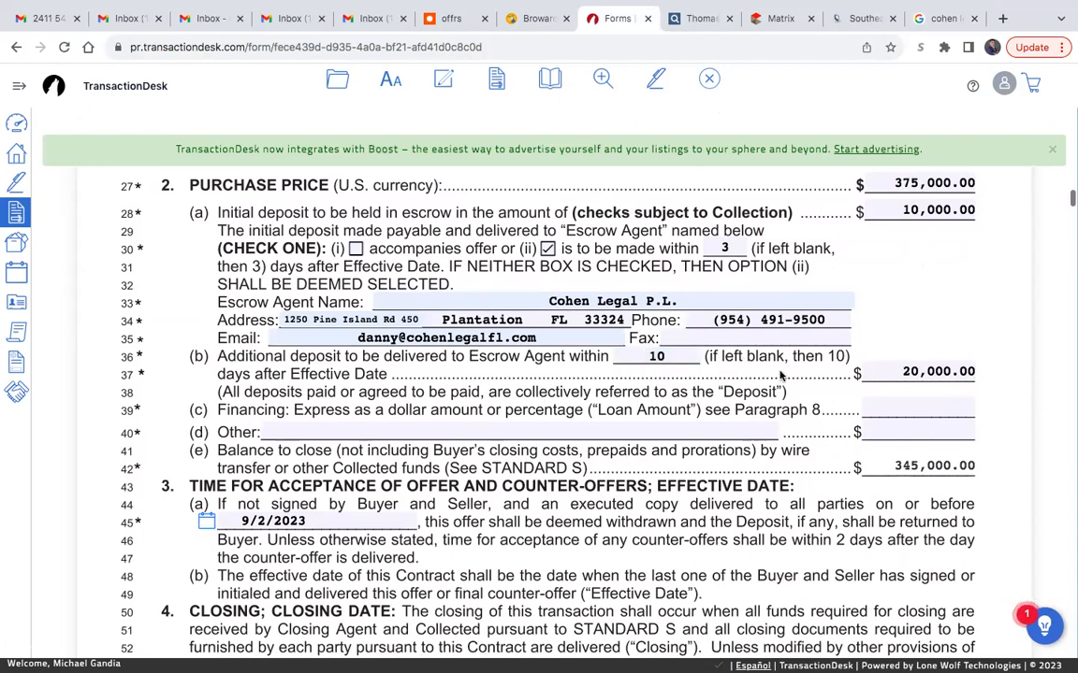
- Clear both the day count and the amount of the additional deposit in paragraph 2(b)
click(688, 356)
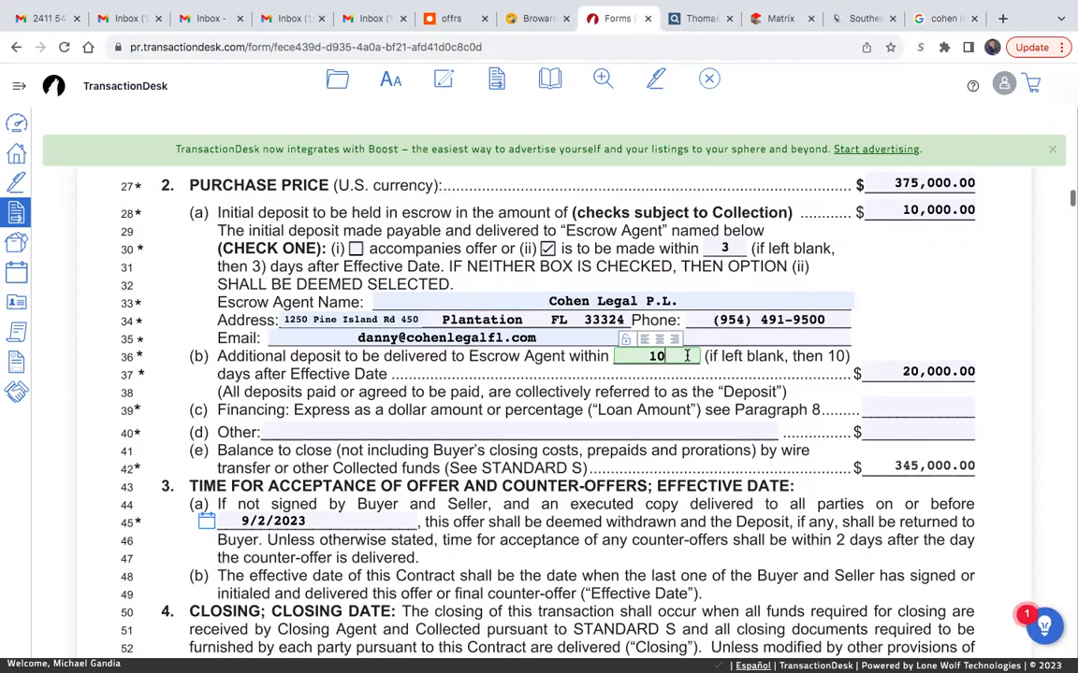
key(BackSpace)
key(BackSpace)
click(920, 372)
key(BackSpace)
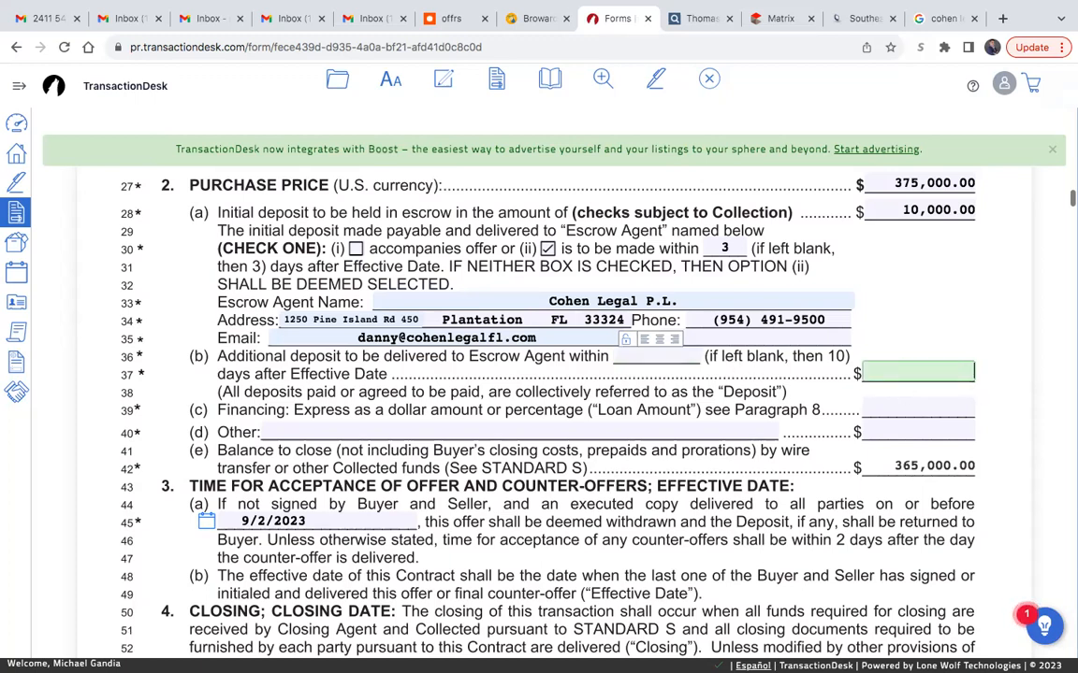
click(933, 336)
- Set the financing loan amount in paragraph 2(c) to 80%
scroll(932, 335, down, 1)
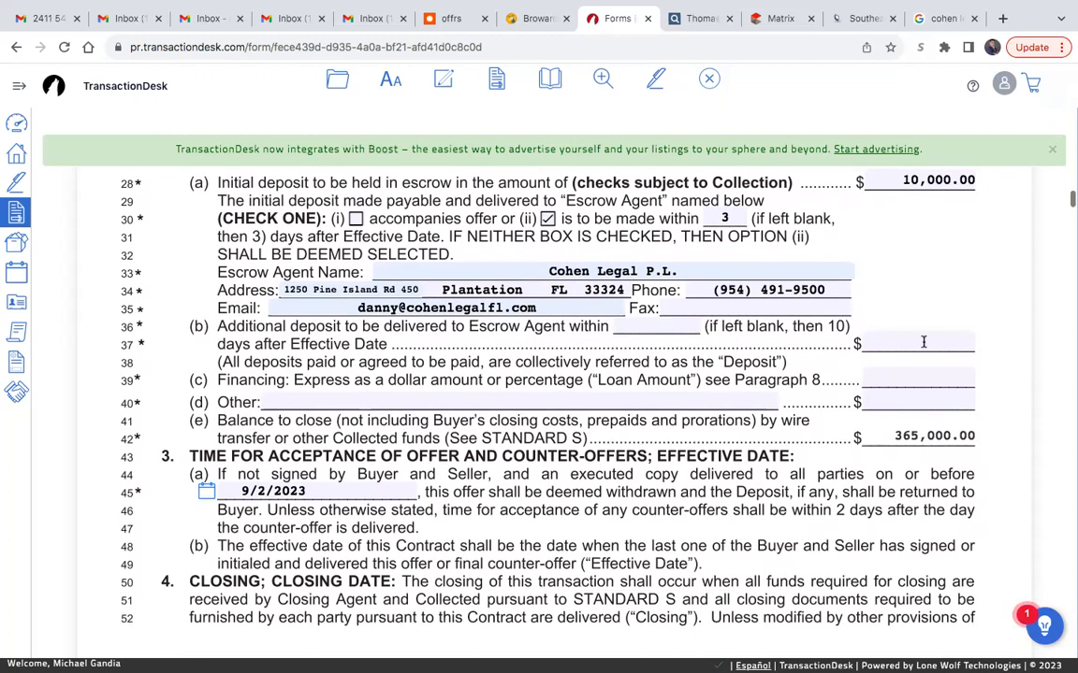
scroll(905, 302, up, 1)
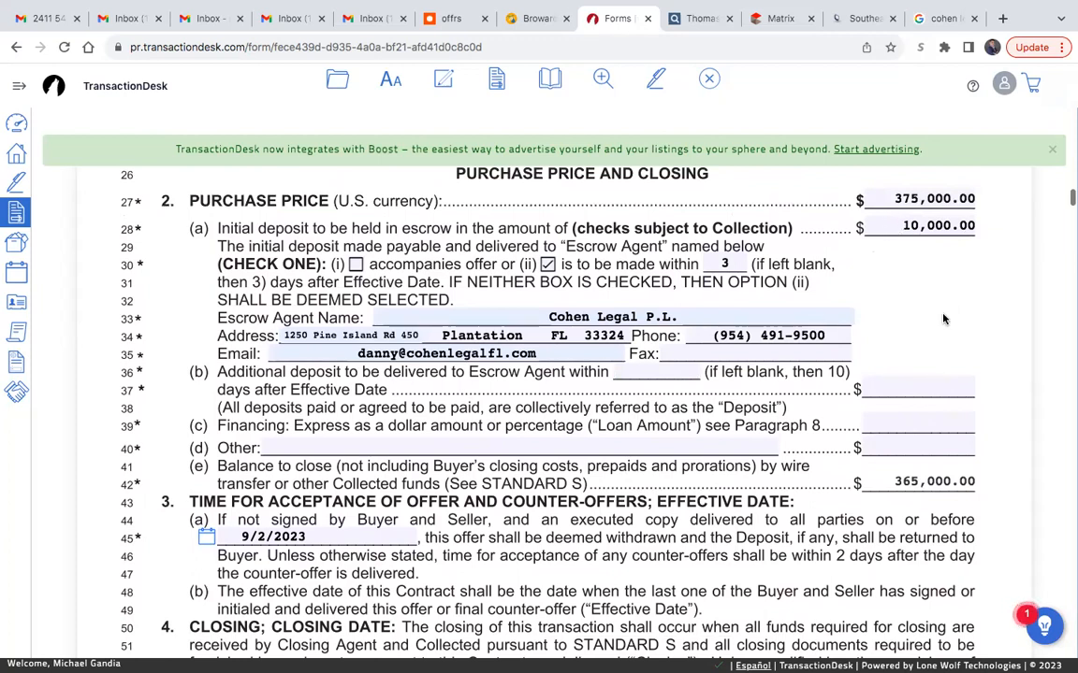
scroll(943, 319, down, 1)
click(887, 381)
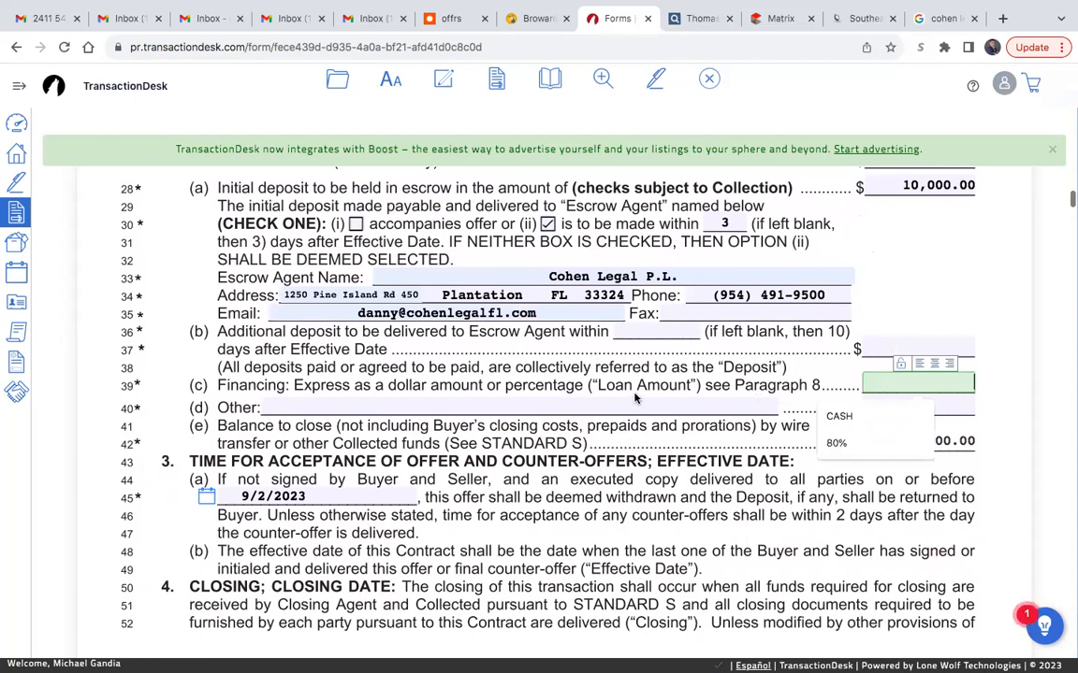
click(837, 443)
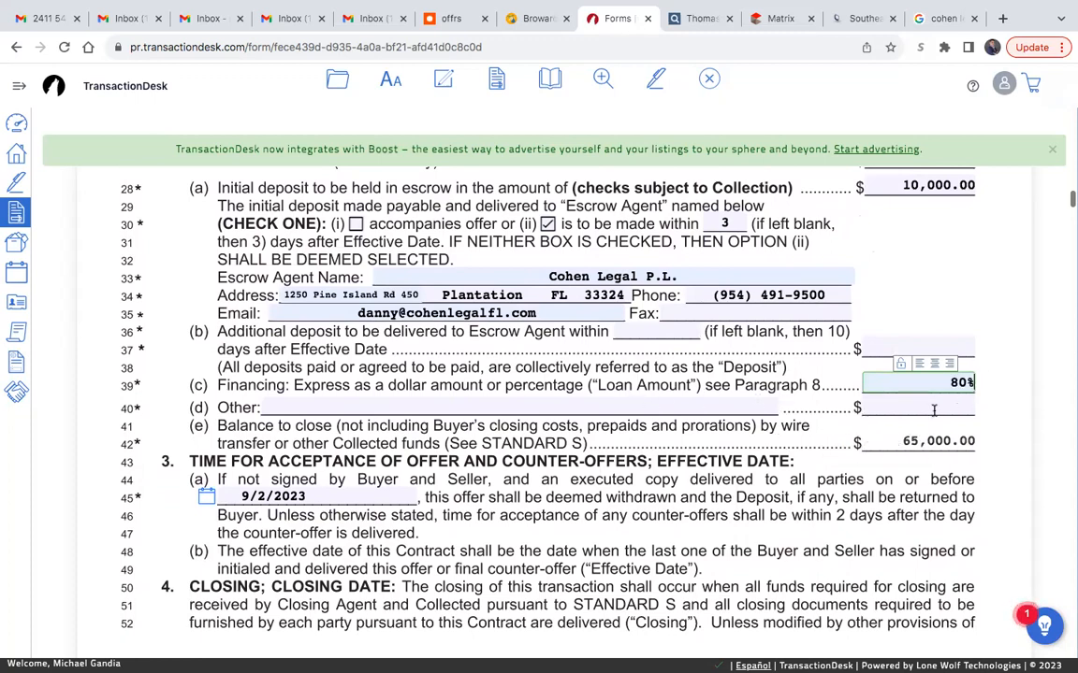
scroll(994, 346, up, 1)
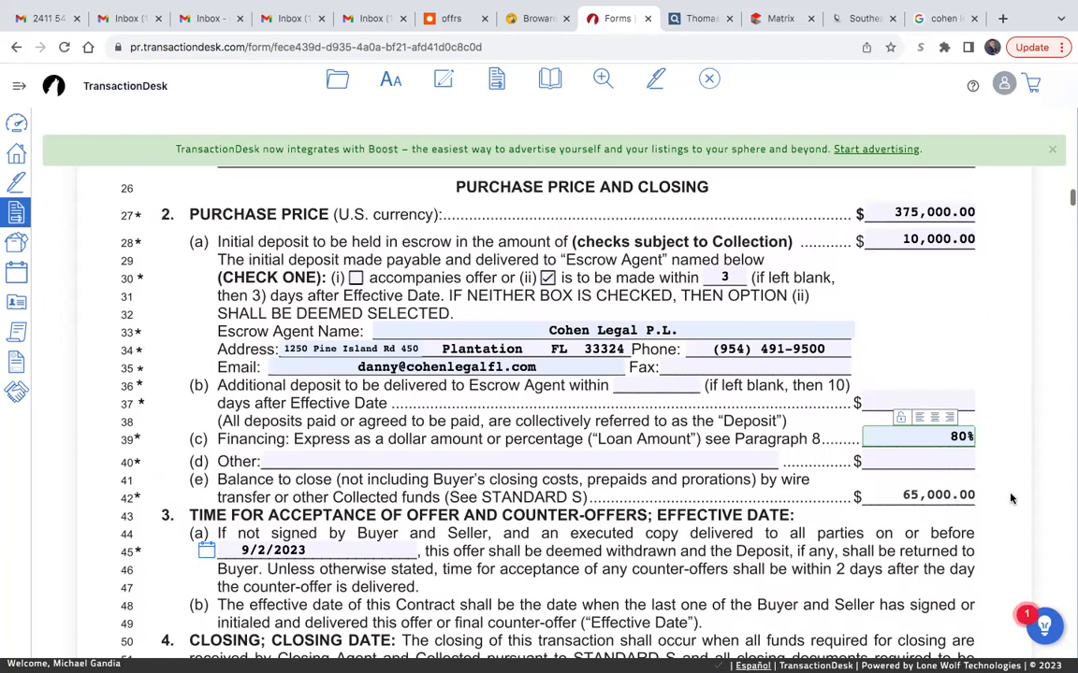
- Change the closing date in paragraph 4 to 9/31/2023
scroll(1006, 400, down, 3)
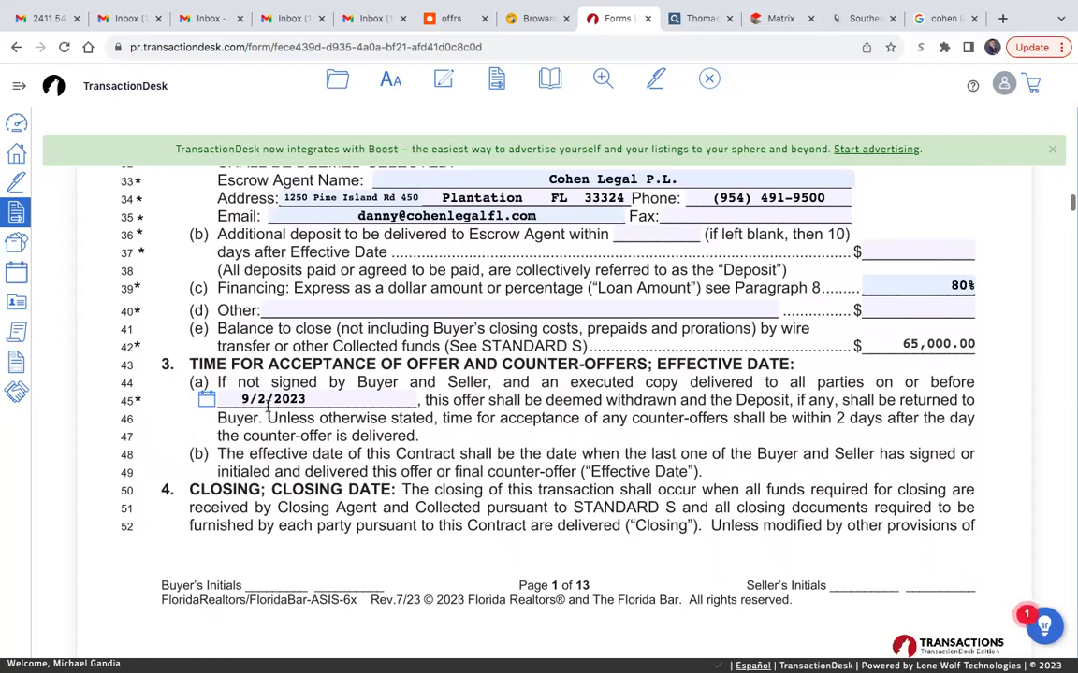
scroll(527, 433, down, 3)
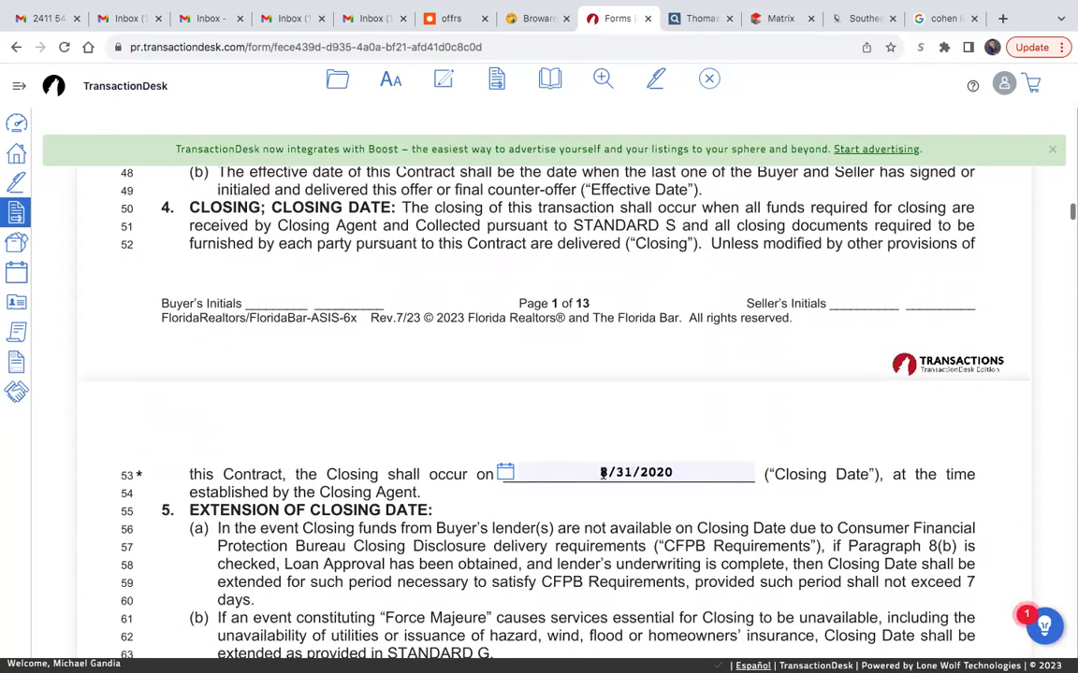
click(603, 473)
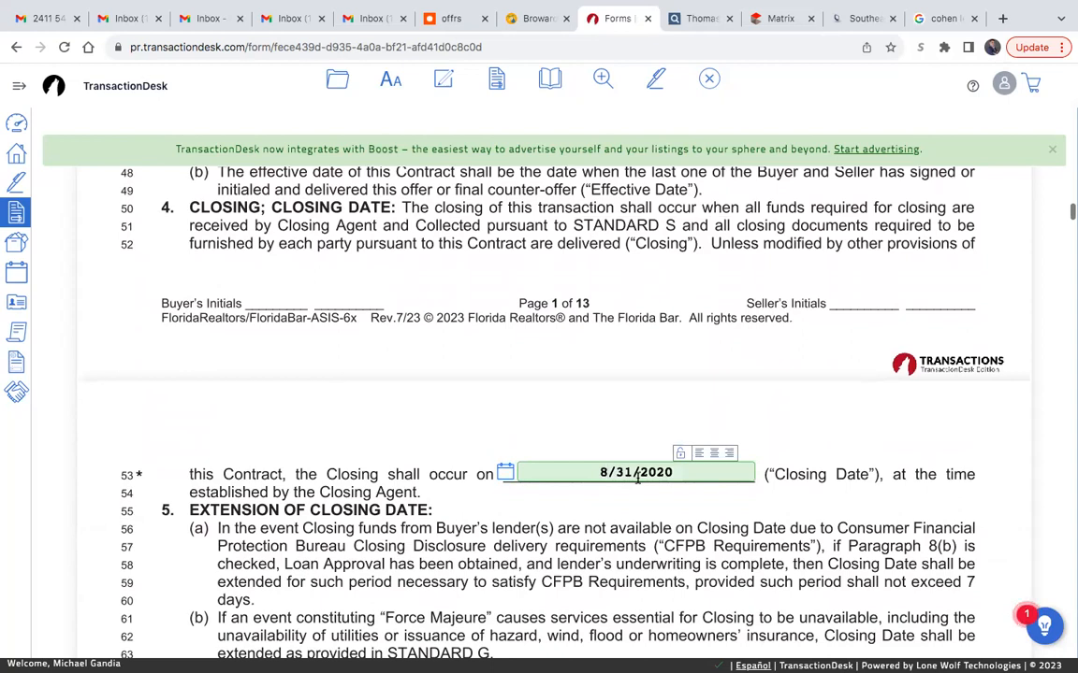
key(BackSpace)
text(9)
click(648, 443)
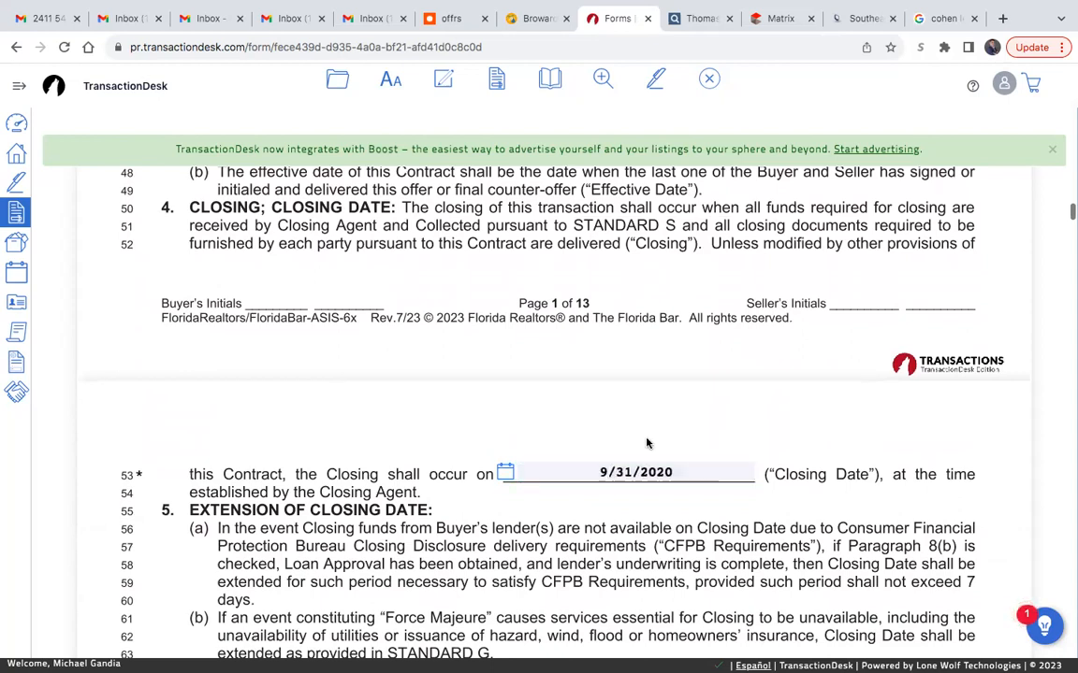
click(679, 472)
key(BackSpace)
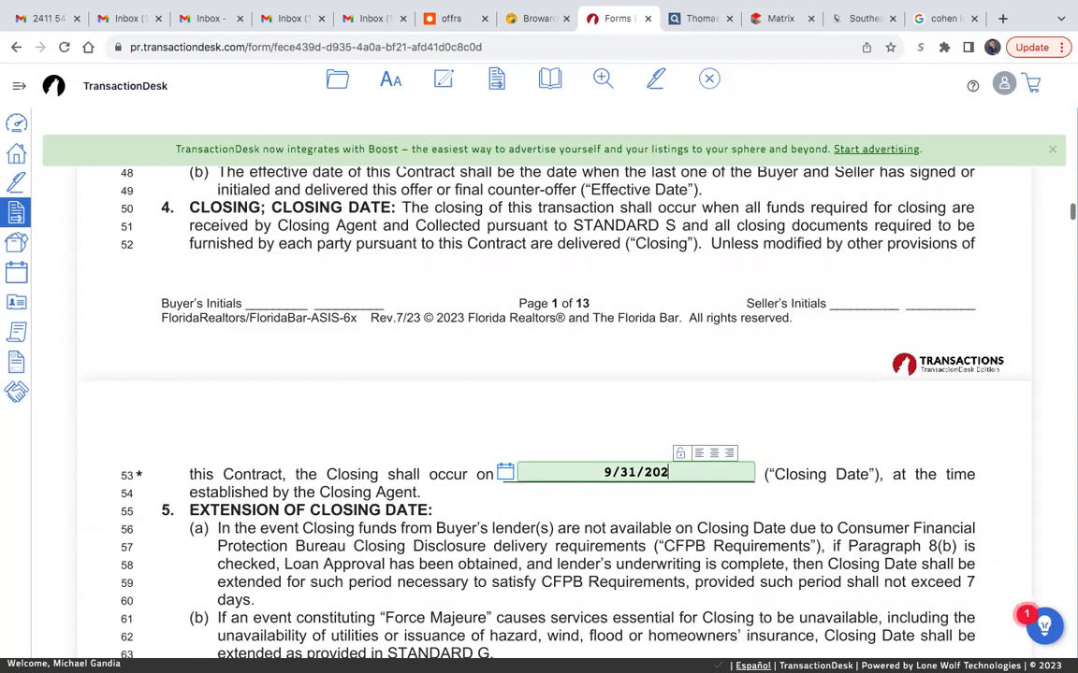
text(3)
click(614, 508)
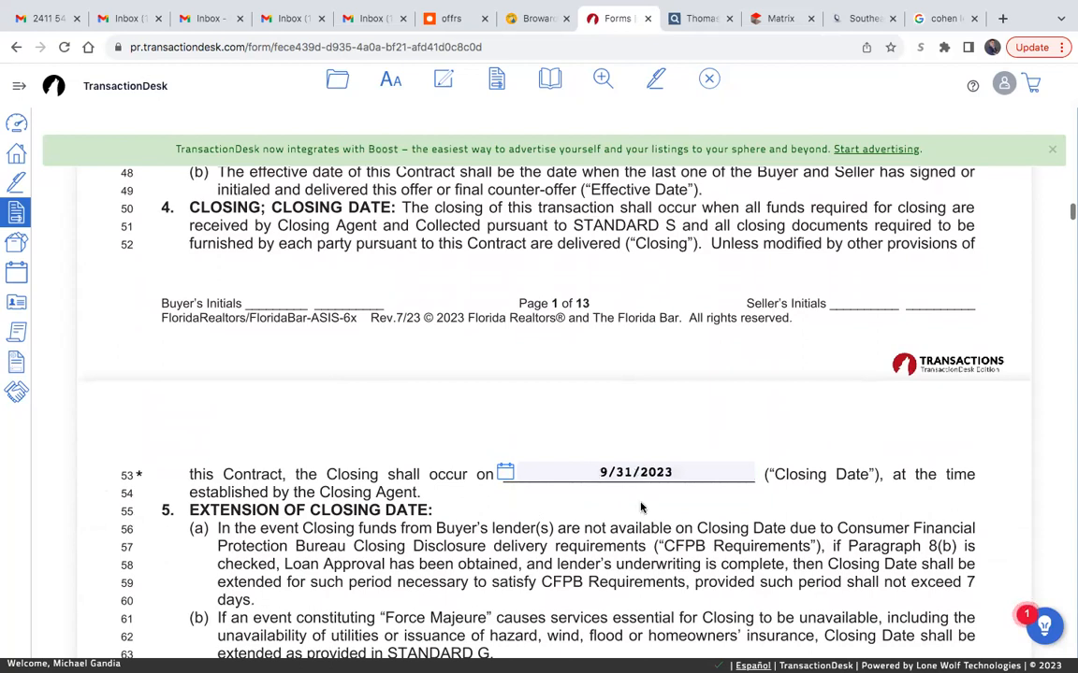
- In the Assignability paragraph, mark that the buyer may not assign this contract
scroll(639, 505, down, 1)
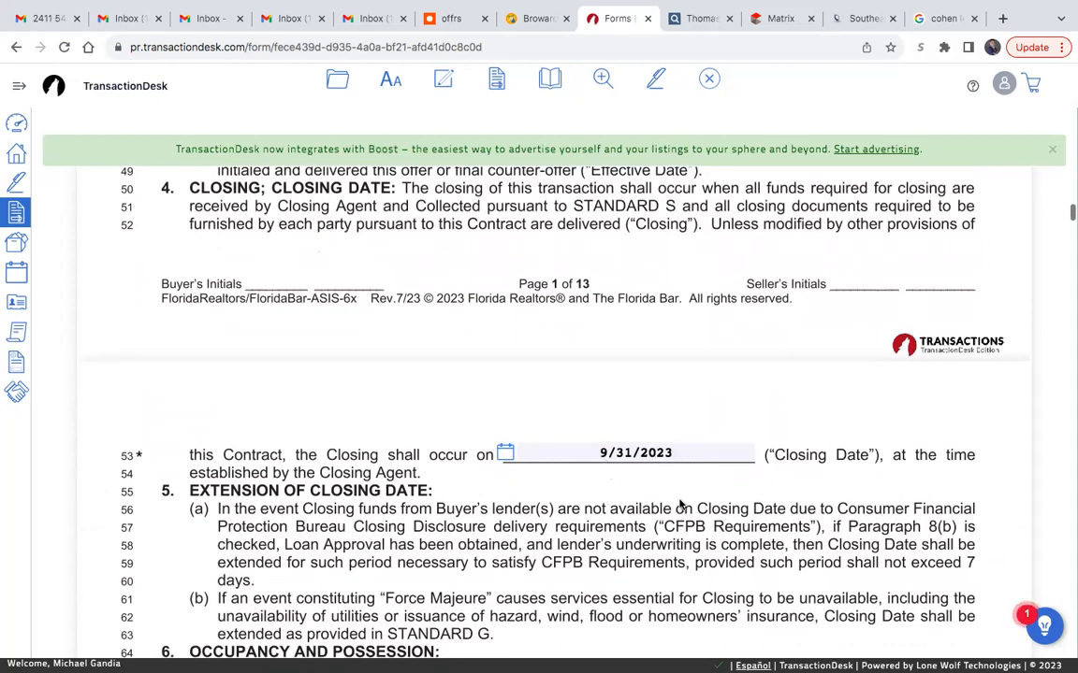
scroll(680, 504, down, 1)
scroll(680, 504, down, 5)
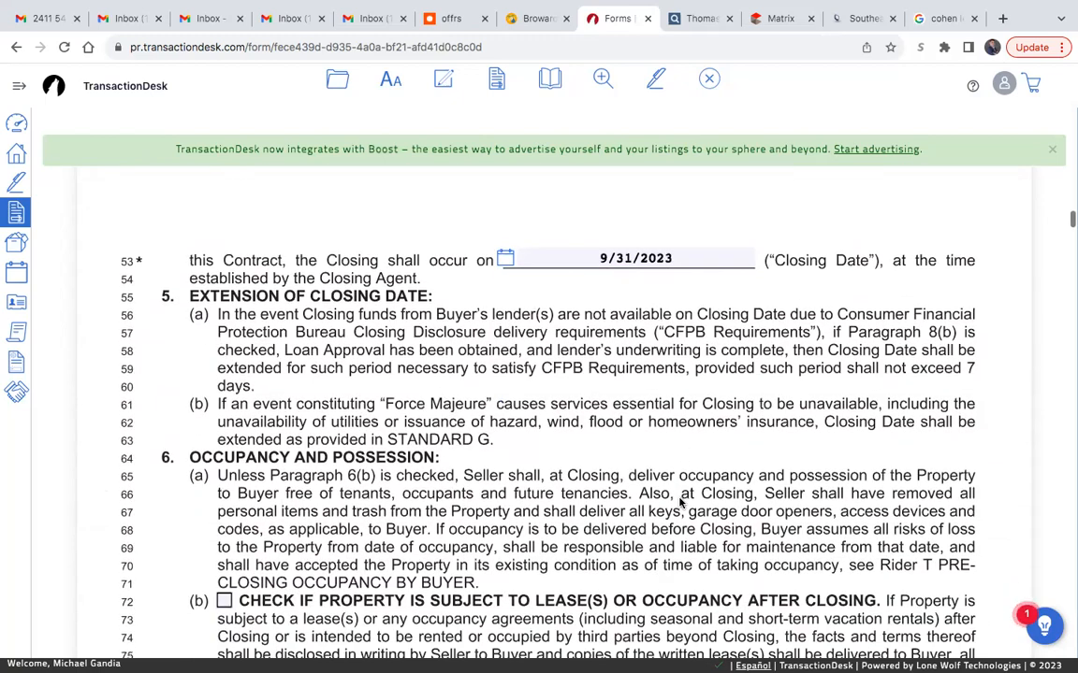
scroll(680, 503, down, 6)
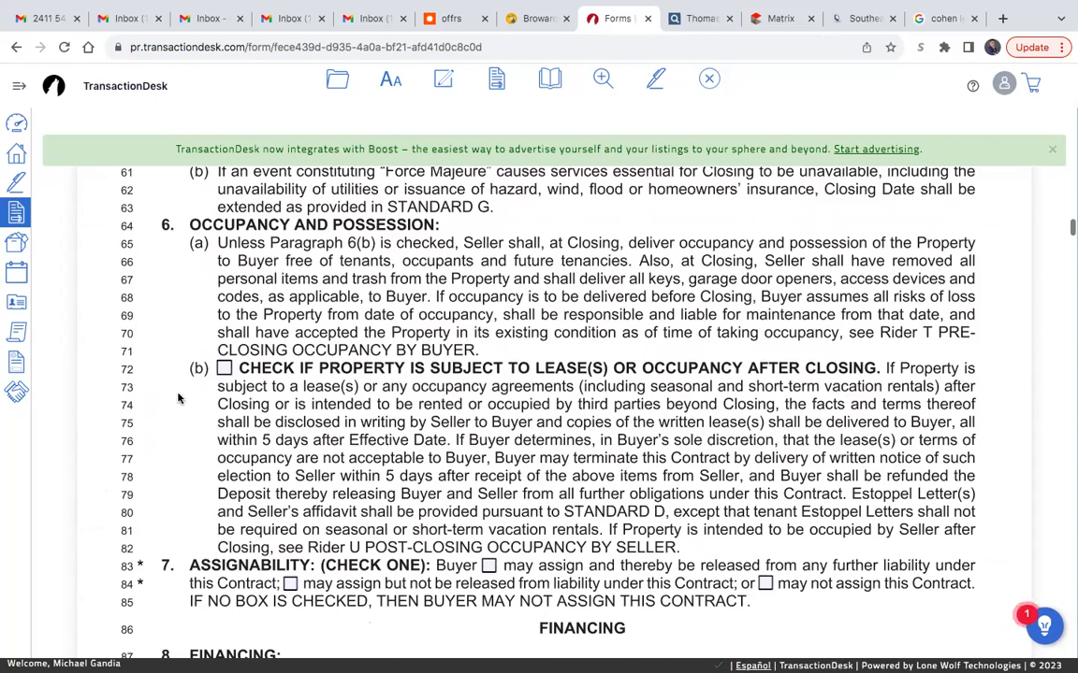
scroll(415, 457, down, 1)
scroll(414, 457, down, 2)
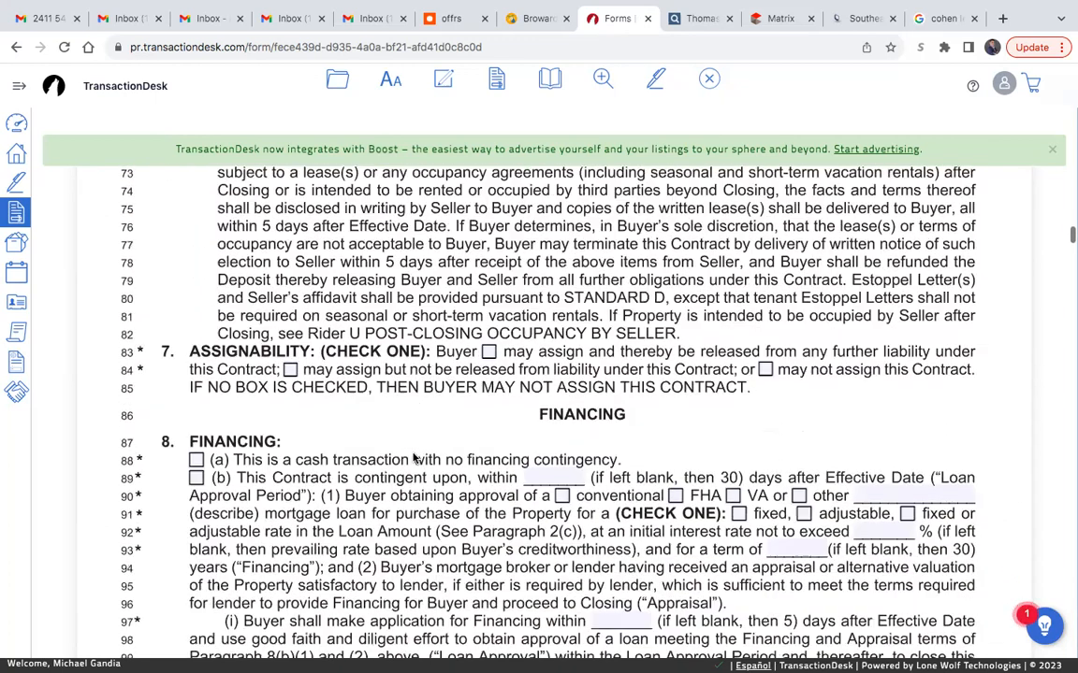
click(765, 332)
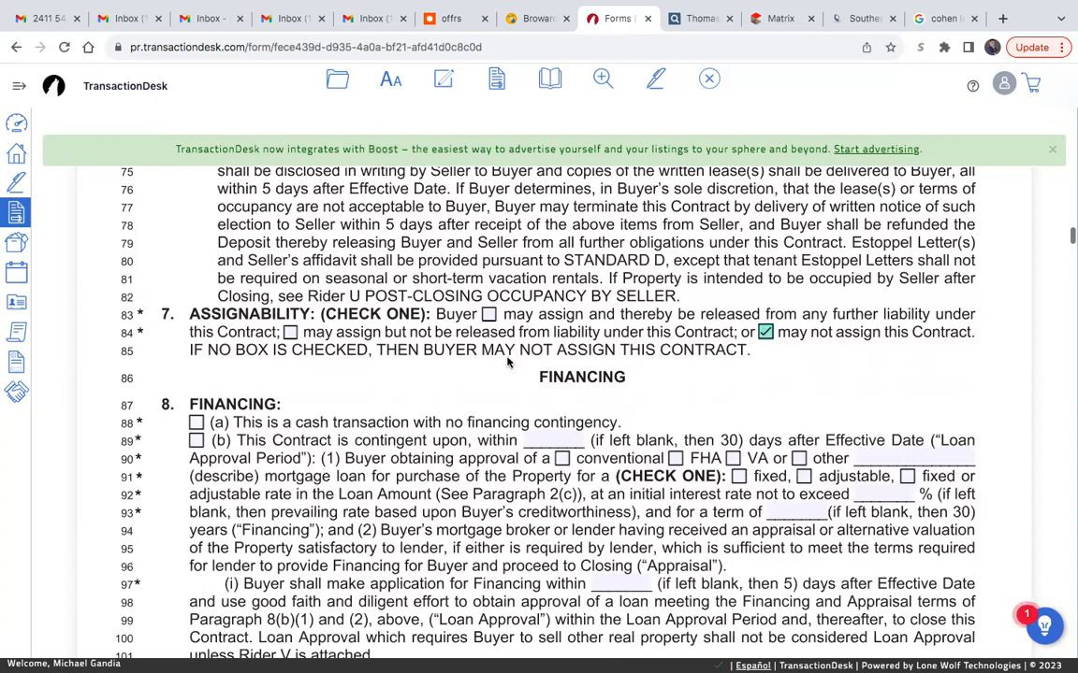
- In the Financing paragraph, check option (b) to make the contract contingent on loan approval
scroll(508, 362, down, 1)
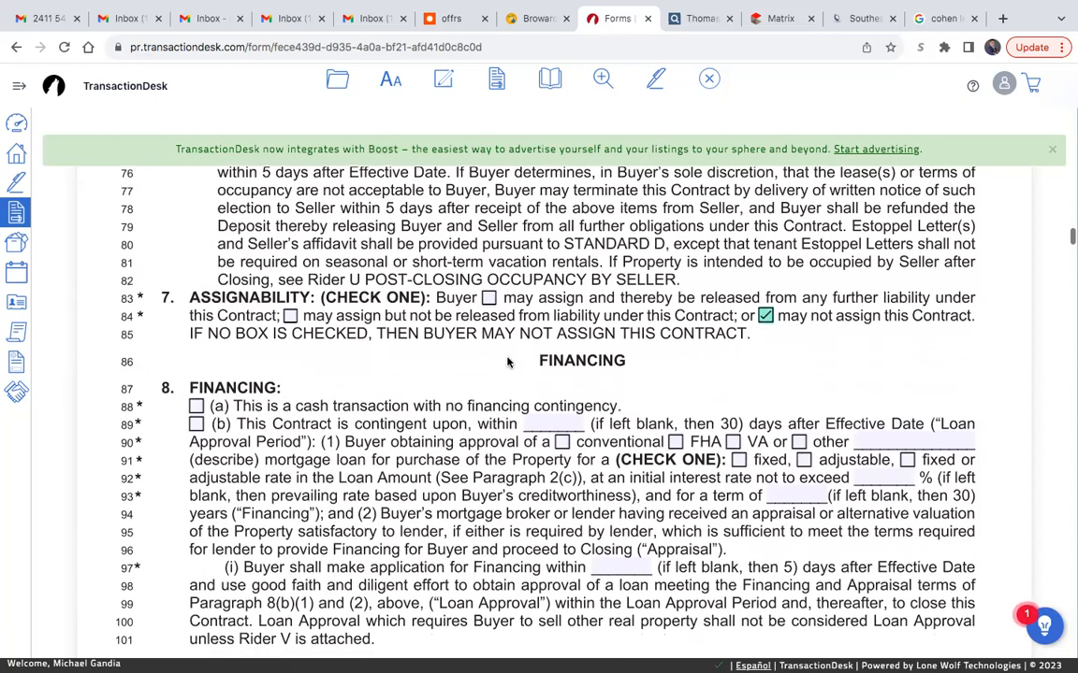
scroll(508, 362, down, 2)
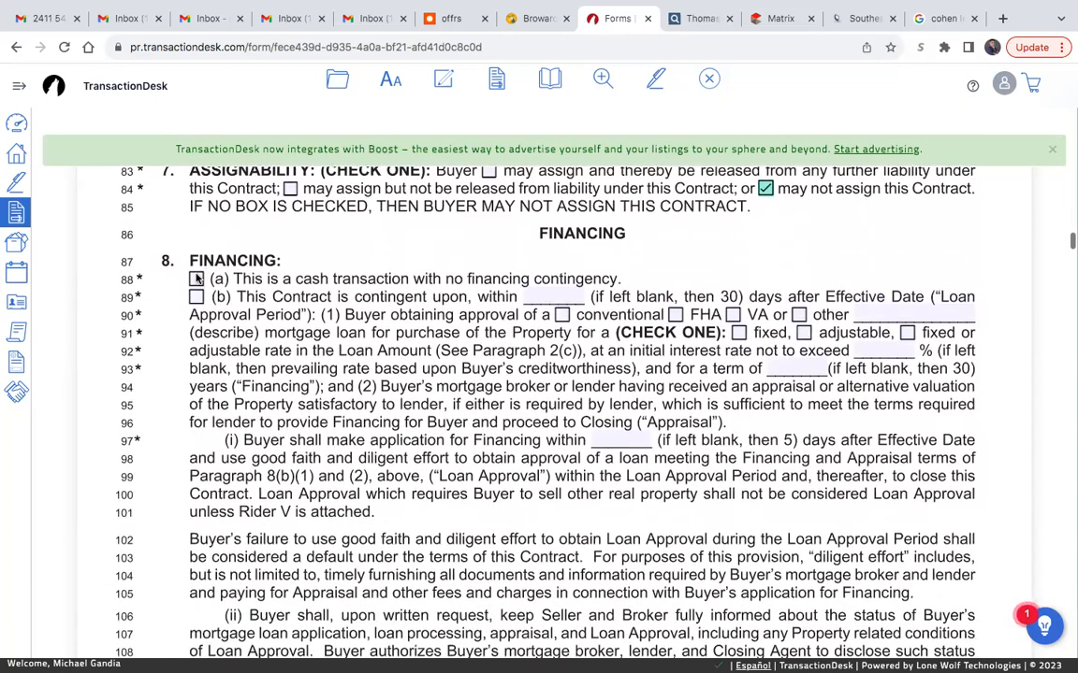
click(196, 280)
click(196, 298)
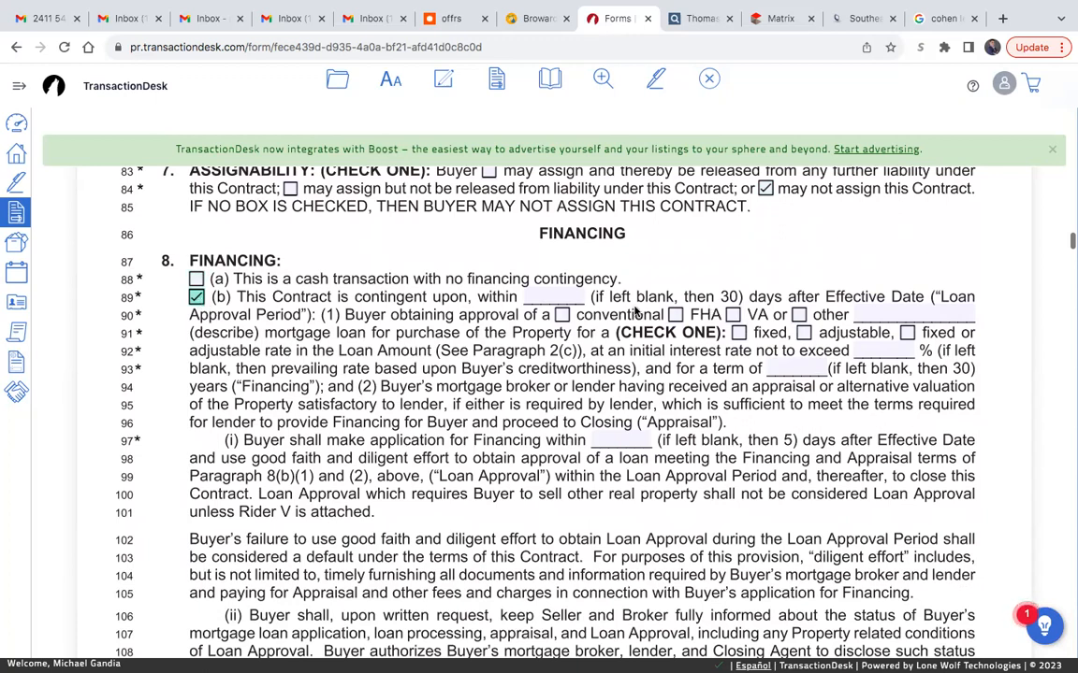
- In Financing paragraph 8(b), set the loan approval period to 21 days and check conventional as the mortgage type
click(552, 295)
text(21)
click(681, 265)
click(562, 317)
click(677, 316)
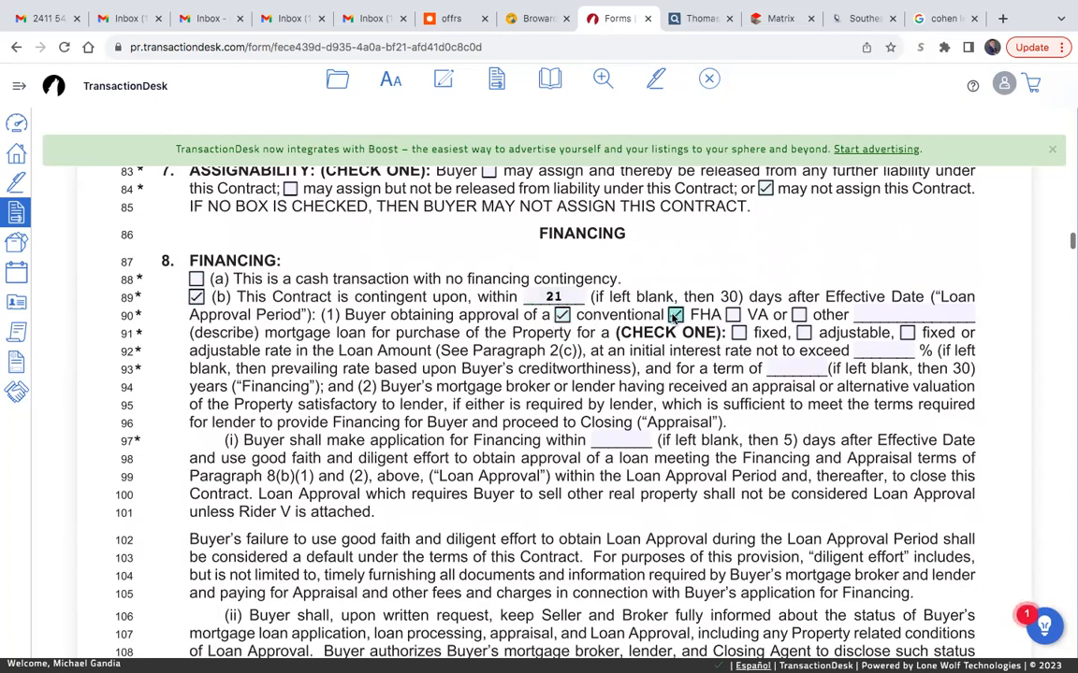
click(562, 317)
click(677, 316)
click(733, 316)
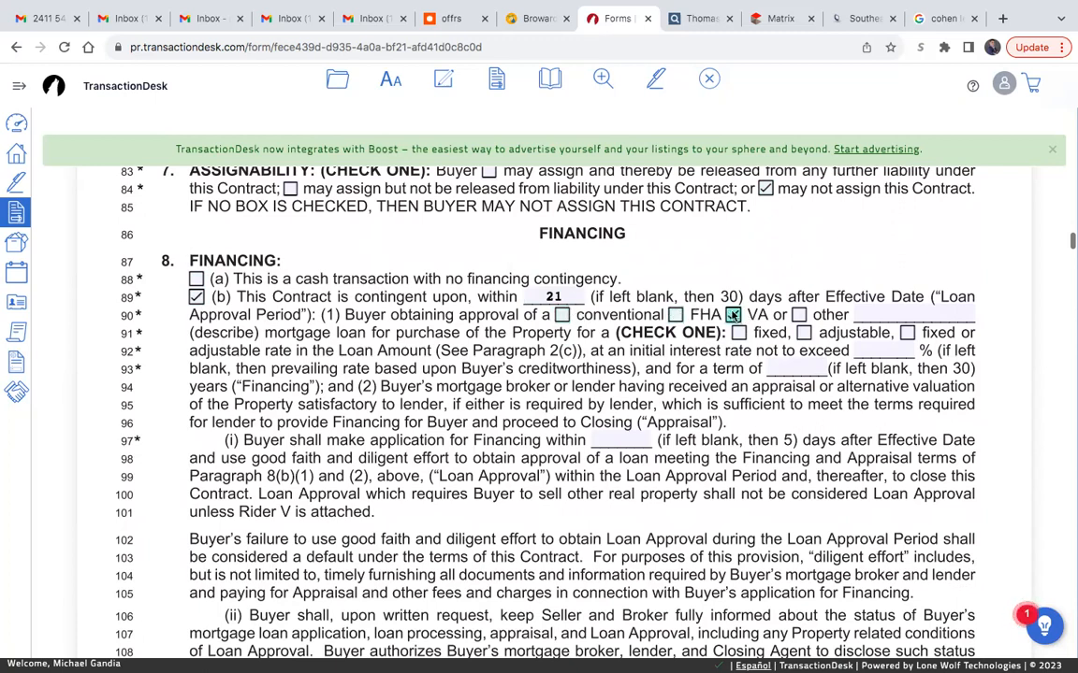
click(732, 315)
click(562, 316)
- Set the loan term to 30 years and the deadline for the buyer's financing application to 5 days in paragraph 8
scroll(666, 384, down, 1)
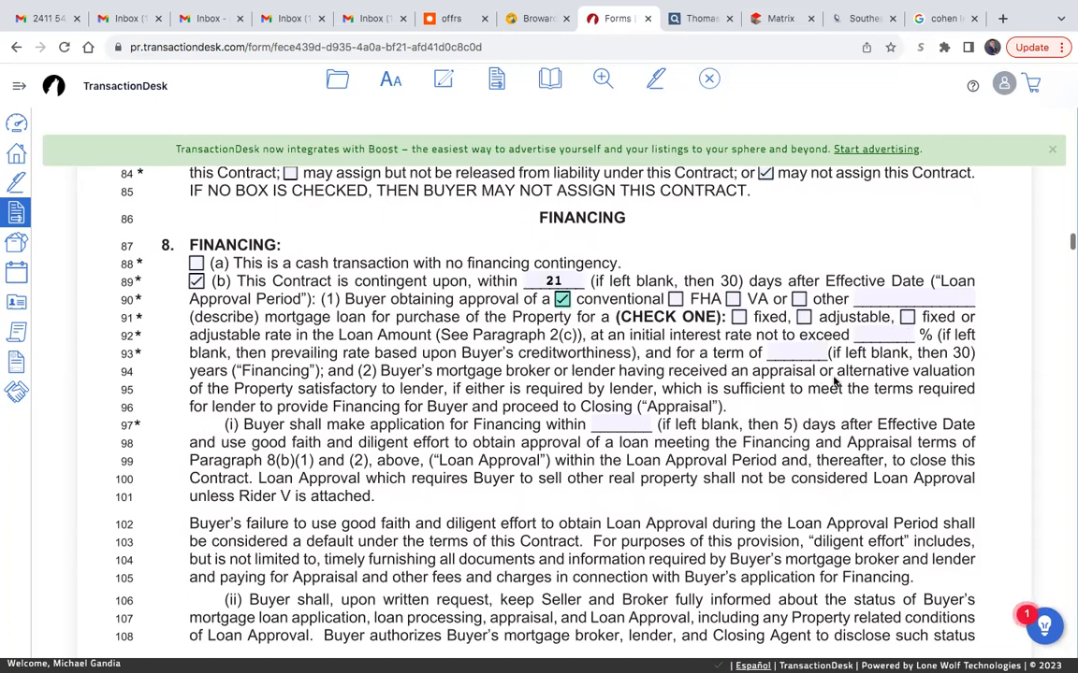
click(785, 353)
text(30)
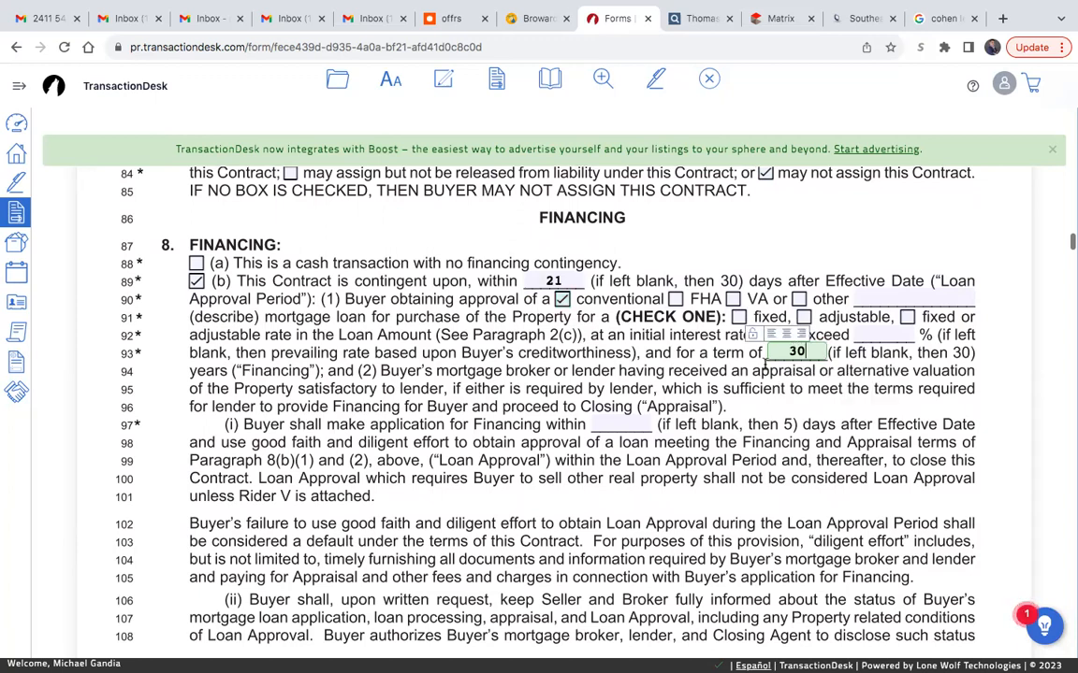
click(620, 424)
text(5)
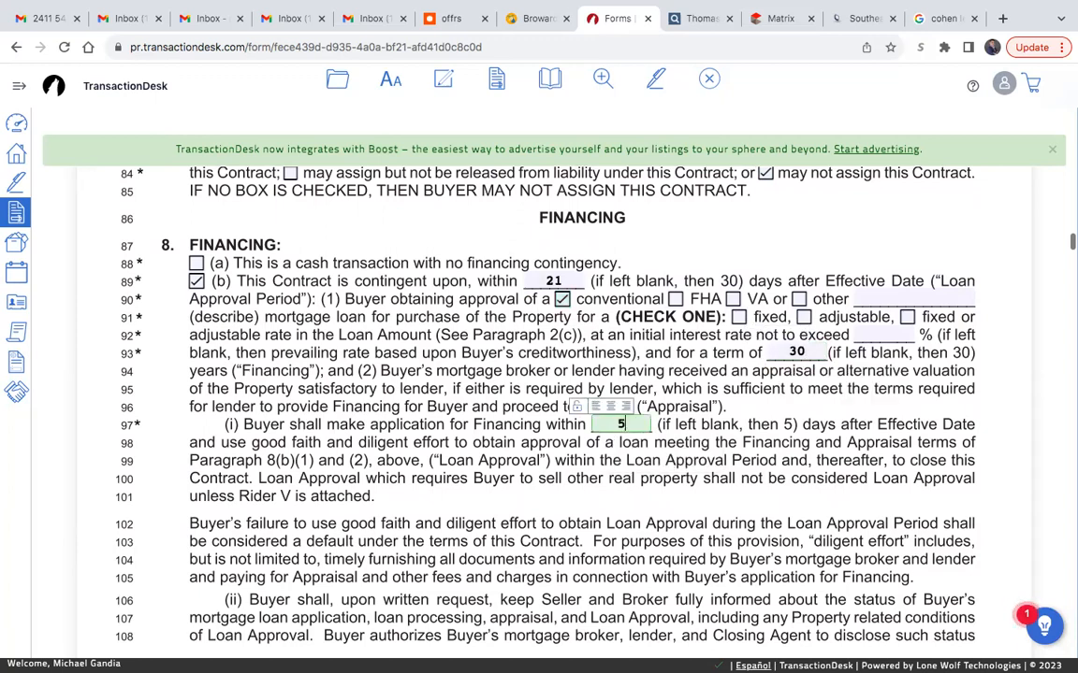
click(572, 493)
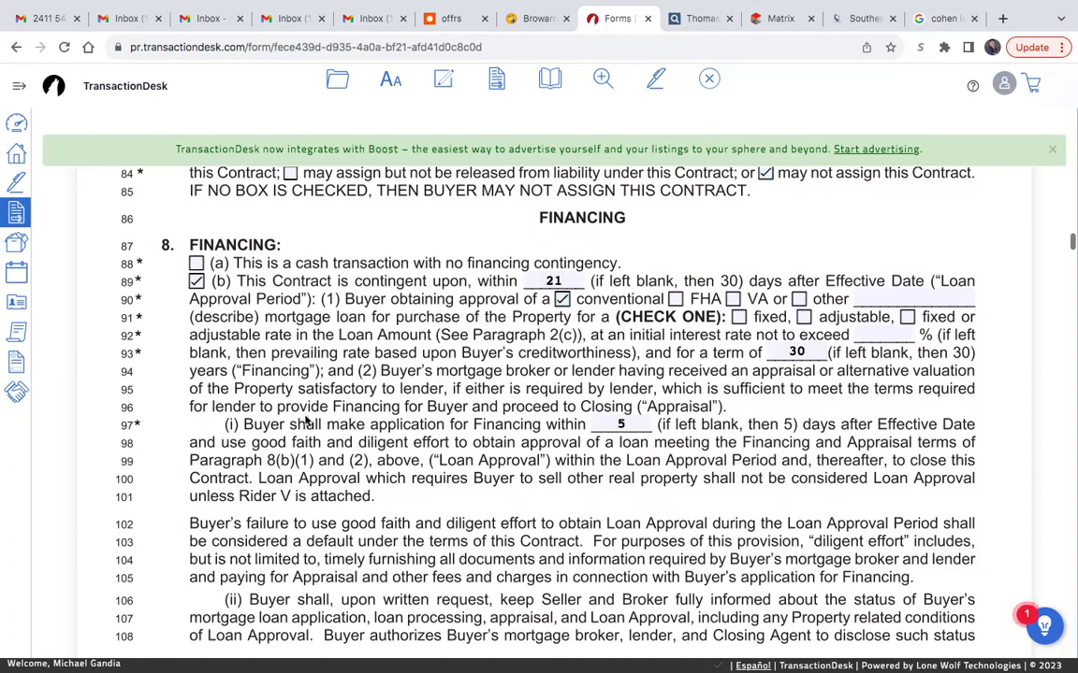
- Under Costs to Be Paid by Buyer, enter "$495 Transaction Fee paid to United Realty Group" as the other cost
scroll(305, 421, down, 5)
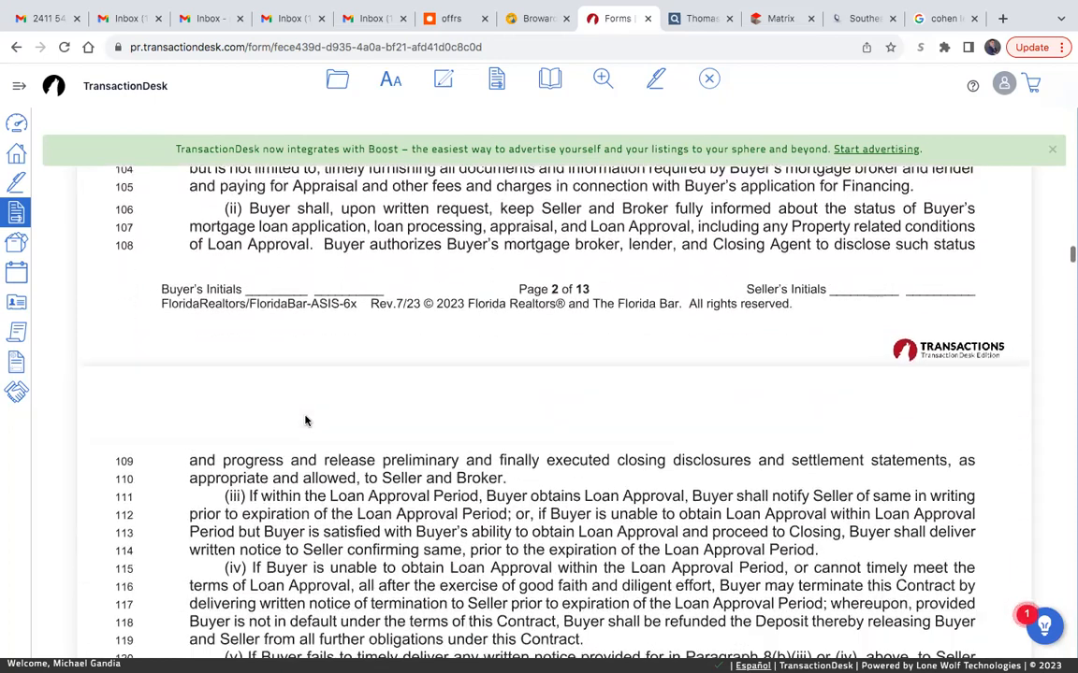
scroll(453, 386, down, 1)
scroll(453, 385, down, 4)
scroll(452, 385, down, 5)
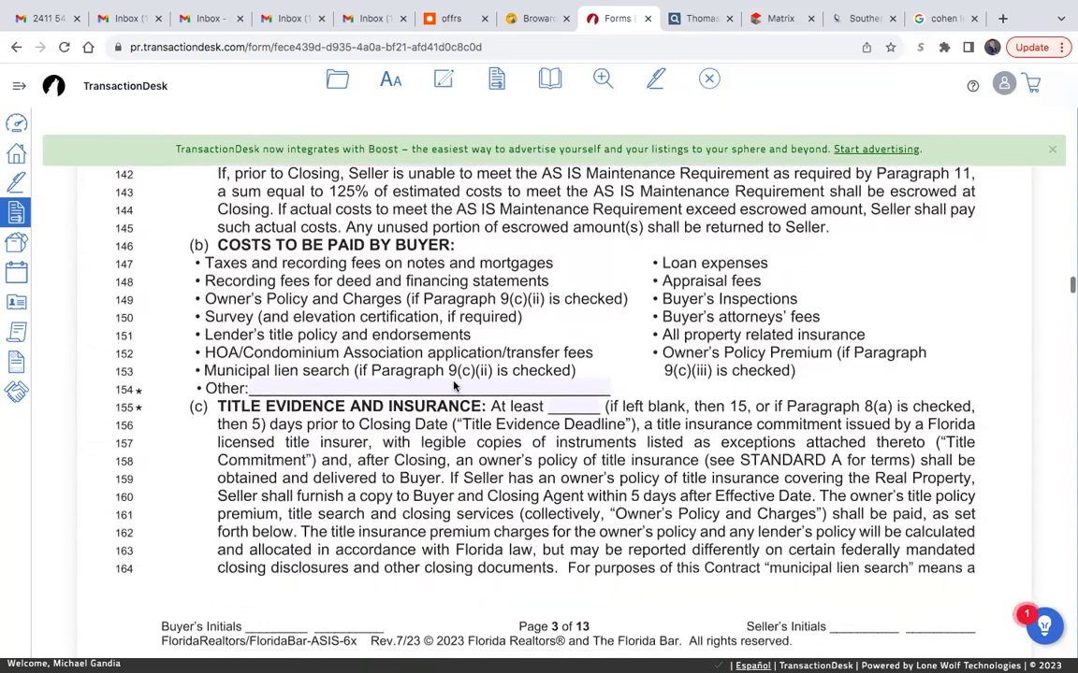
scroll(456, 381, down, 1)
scroll(457, 382, down, 1)
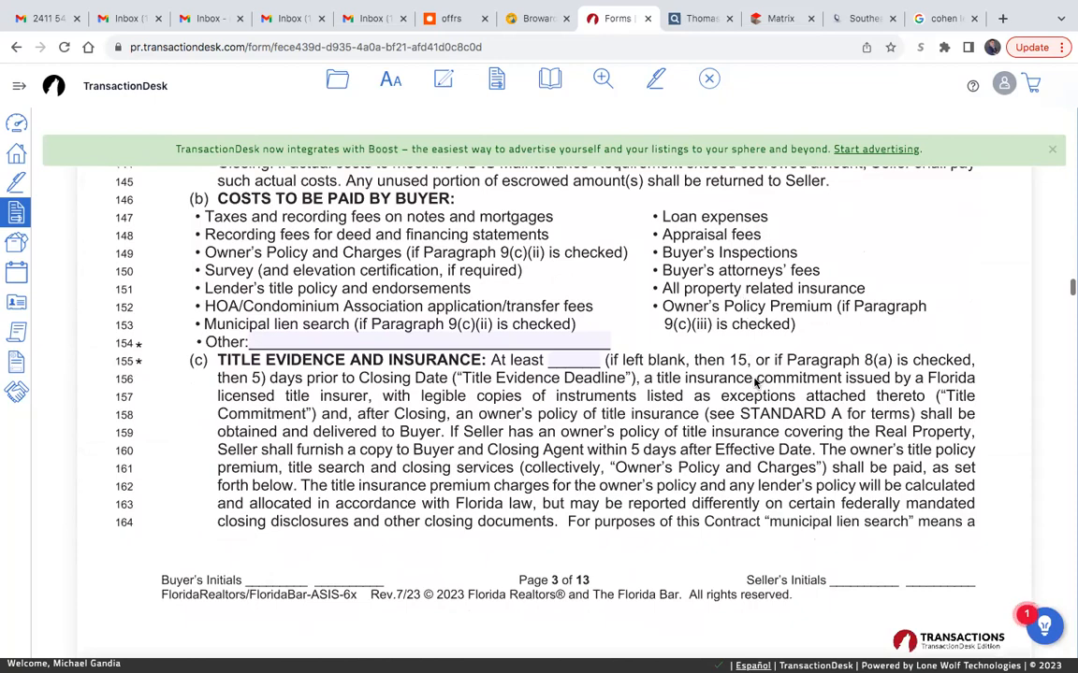
scroll(755, 382, down, 3)
scroll(754, 383, down, 2)
scroll(733, 378, up, 4)
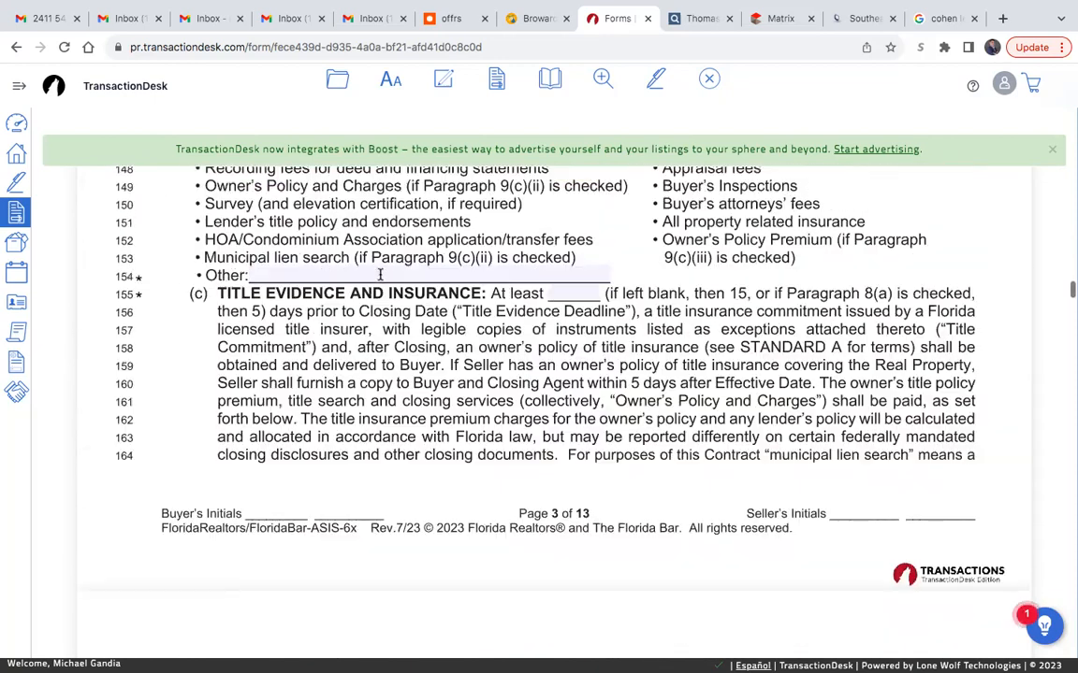
click(381, 273)
text($49)
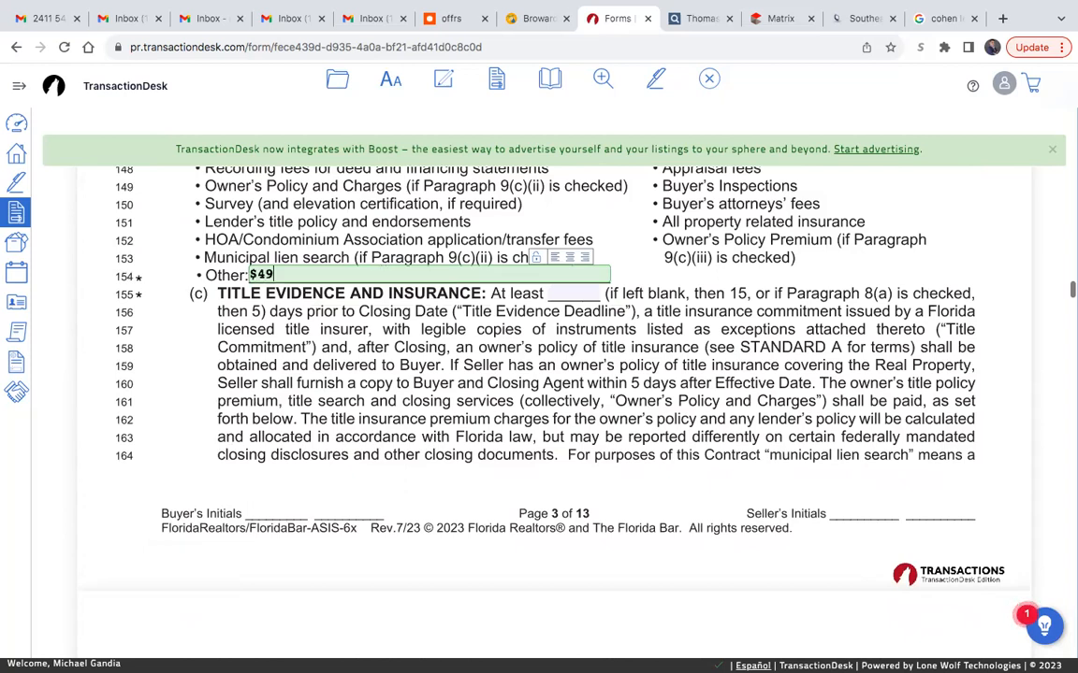
text(5 Tra)
text(s)
text(nsaction )
text(Fee )
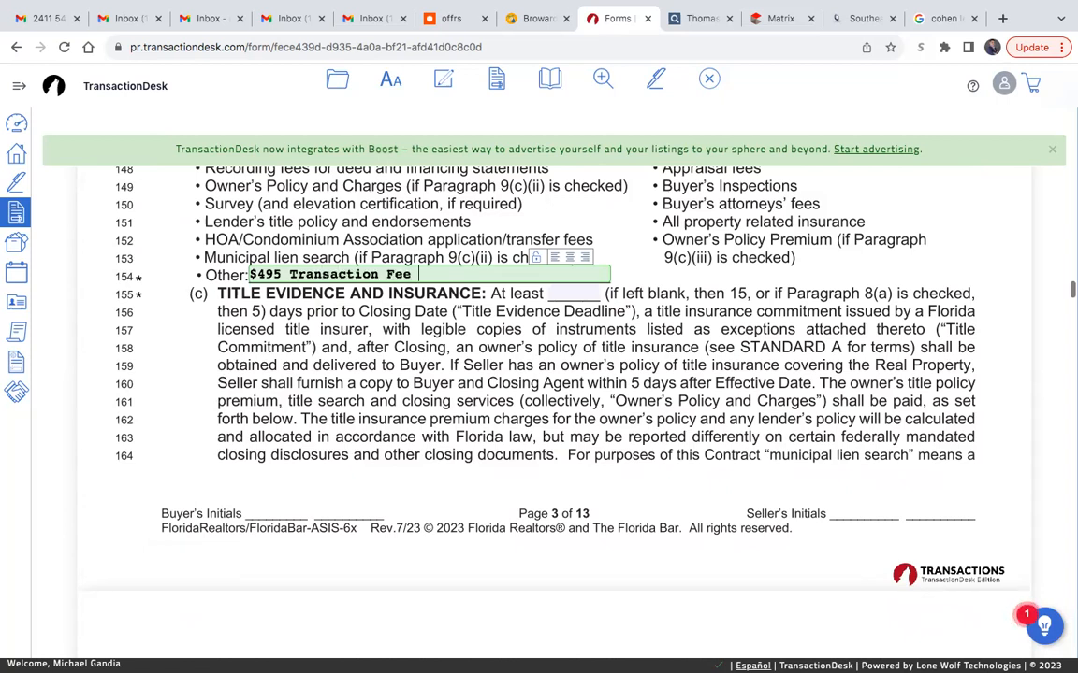
text(paid to United Realt)
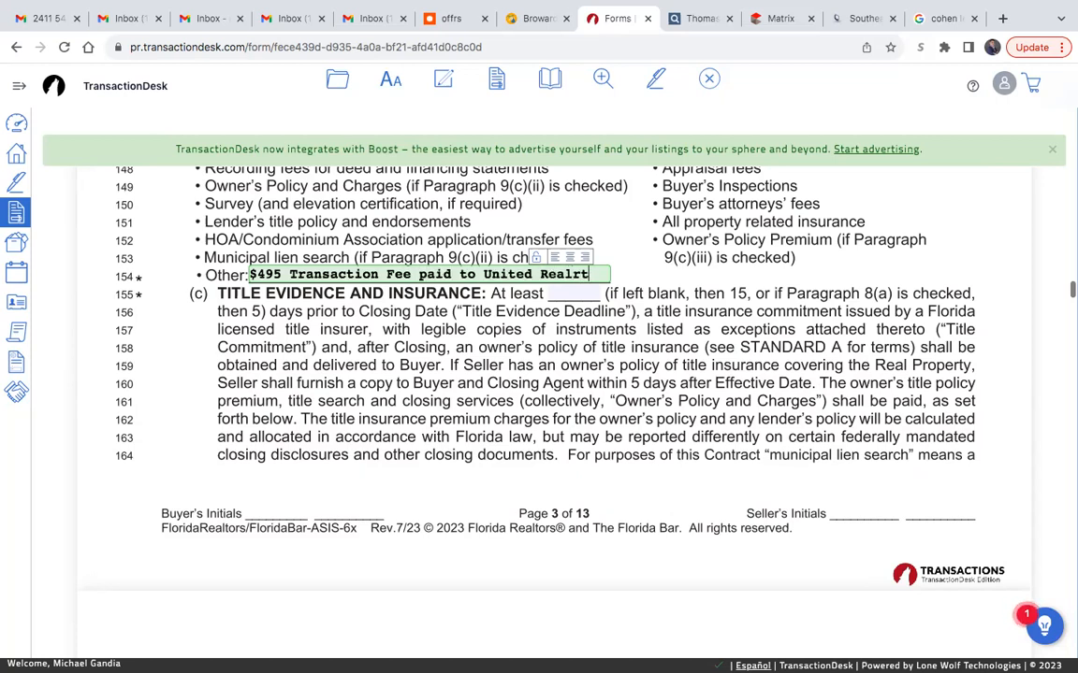
text(y Group)
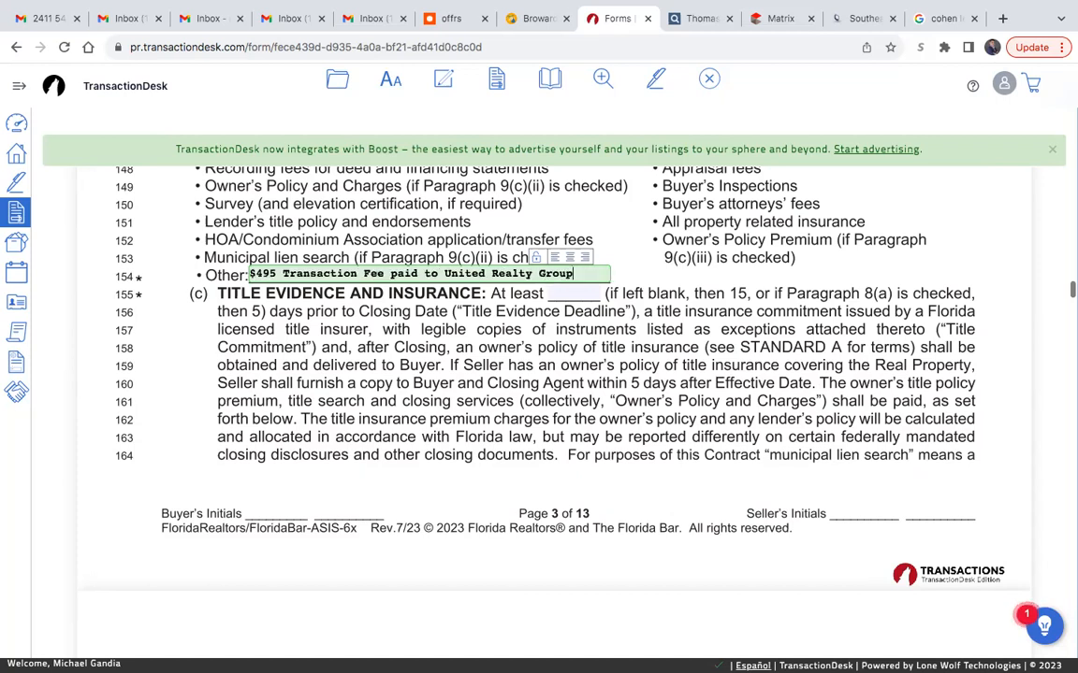
click(528, 353)
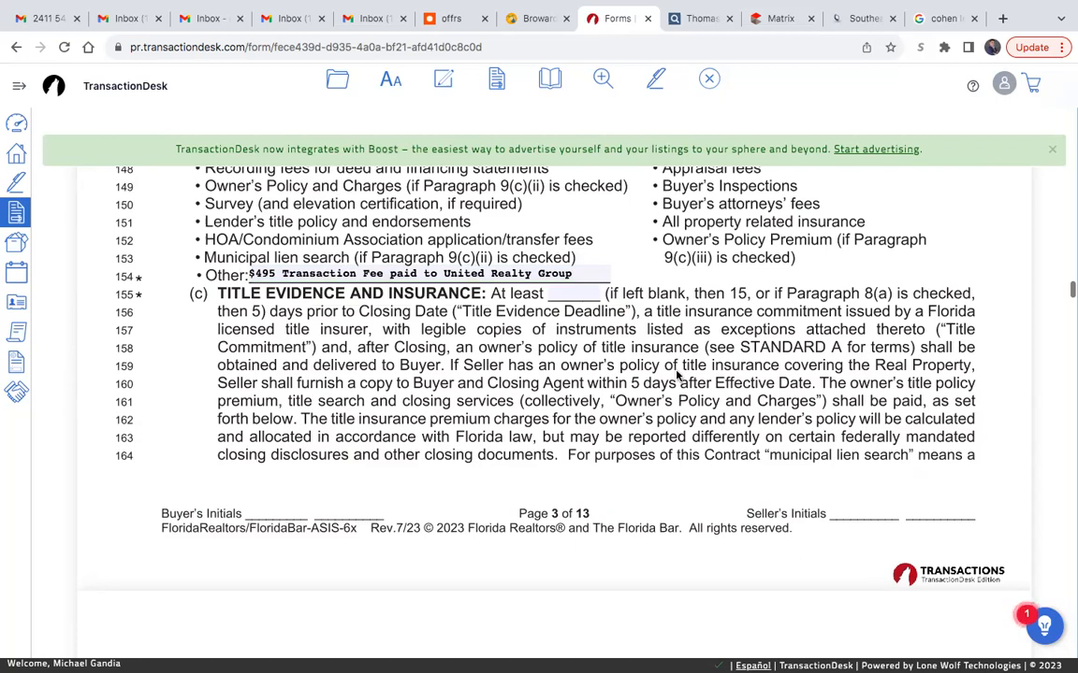
- In Title Evidence and Insurance paragraph 9(c), check option (iii), the Miami-Dade/Broward Regional Provision
scroll(495, 367, down, 5)
scroll(495, 369, down, 3)
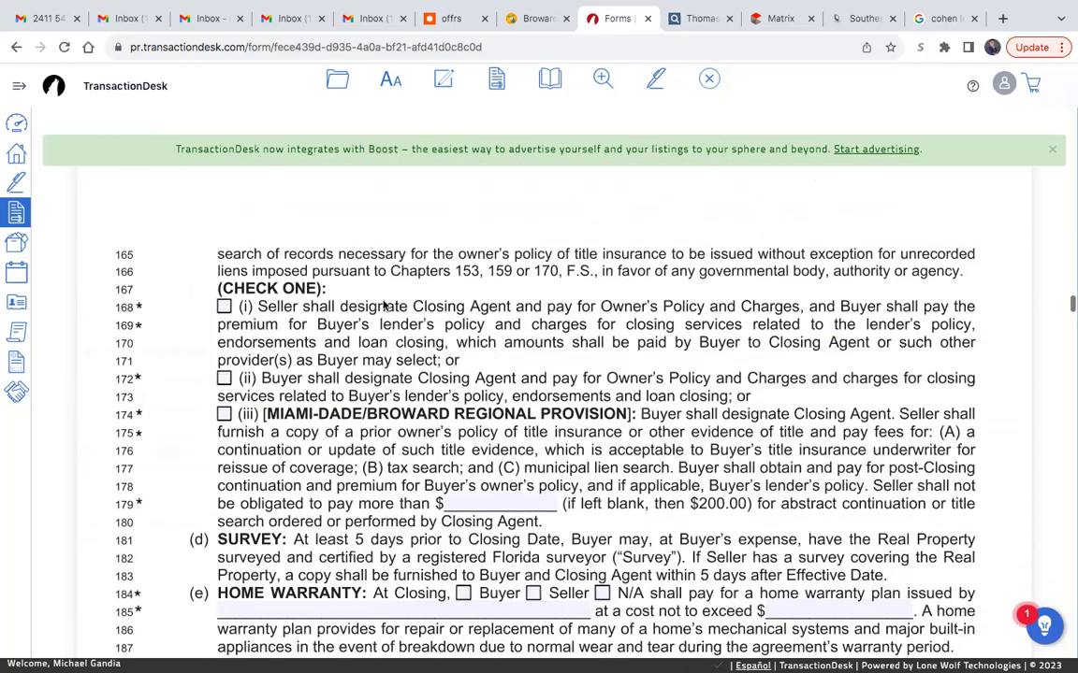
scroll(559, 361, down, 1)
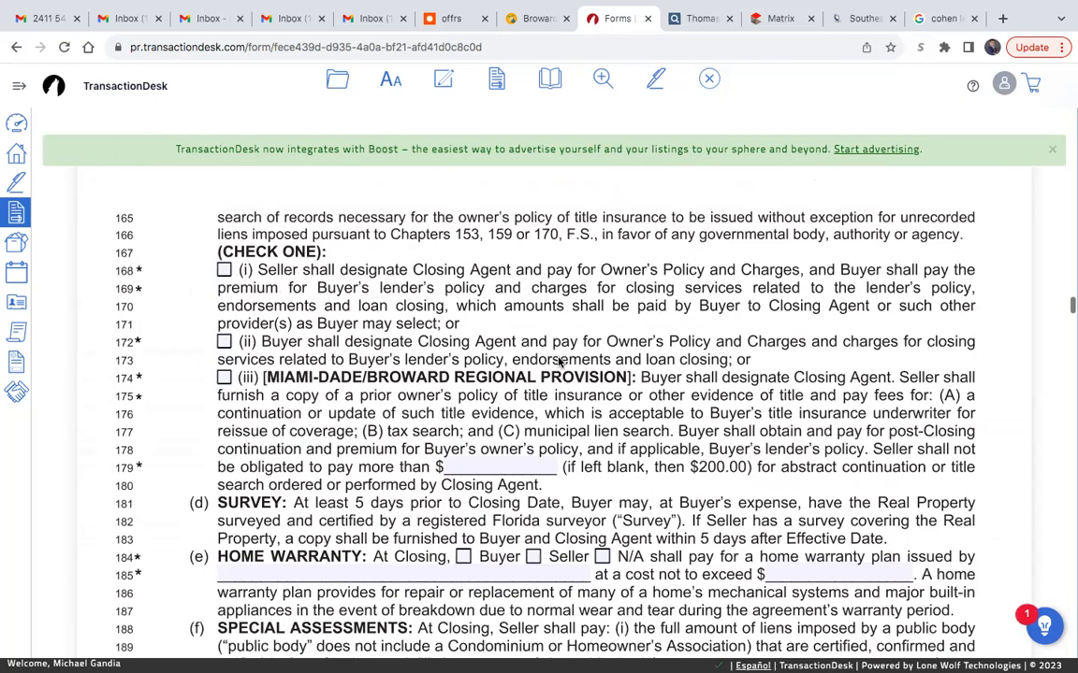
click(223, 377)
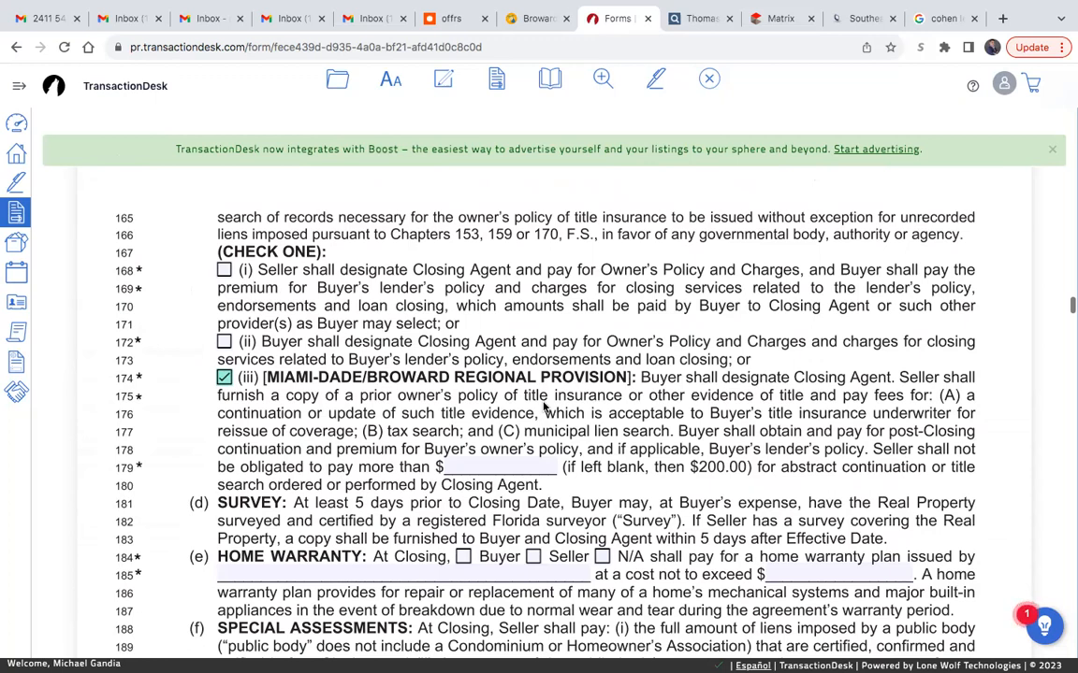
click(224, 271)
click(224, 377)
- In Home Warranty paragraph 9(e), check the N/A option and also the Seller option
scroll(711, 398, down, 2)
scroll(748, 417, down, 3)
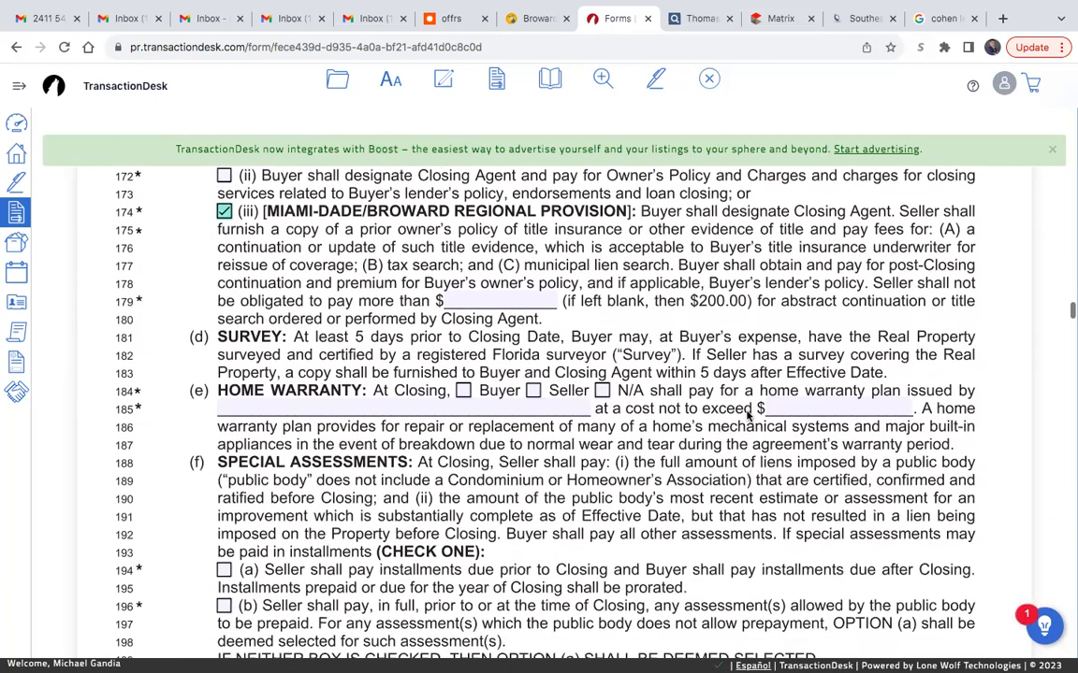
click(602, 390)
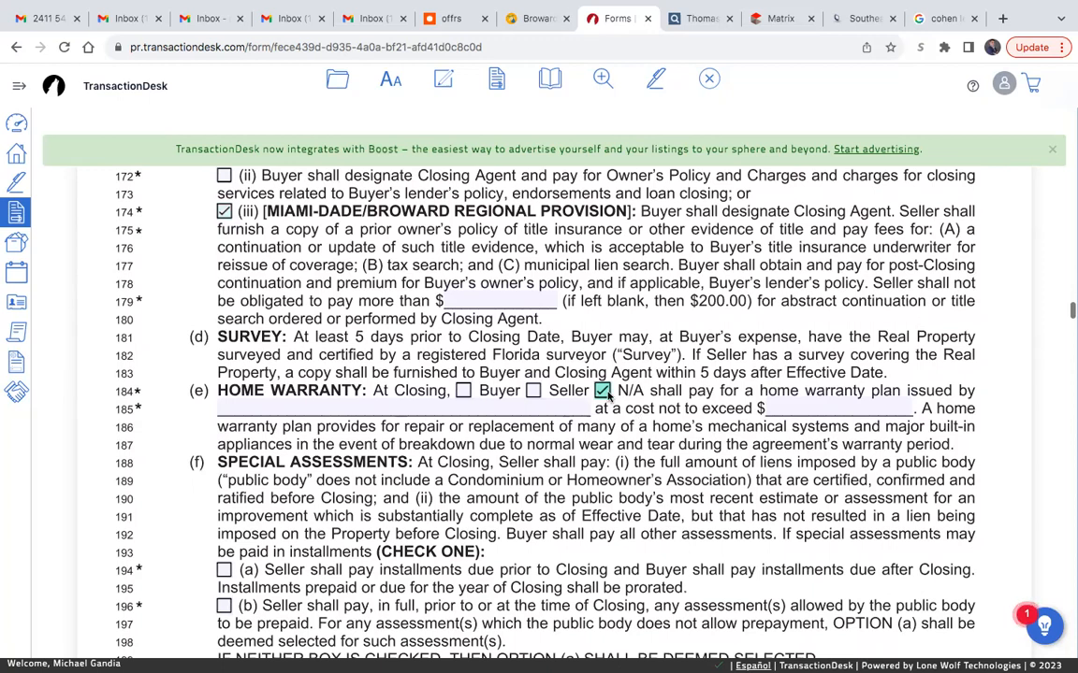
scroll(608, 401, down, 3)
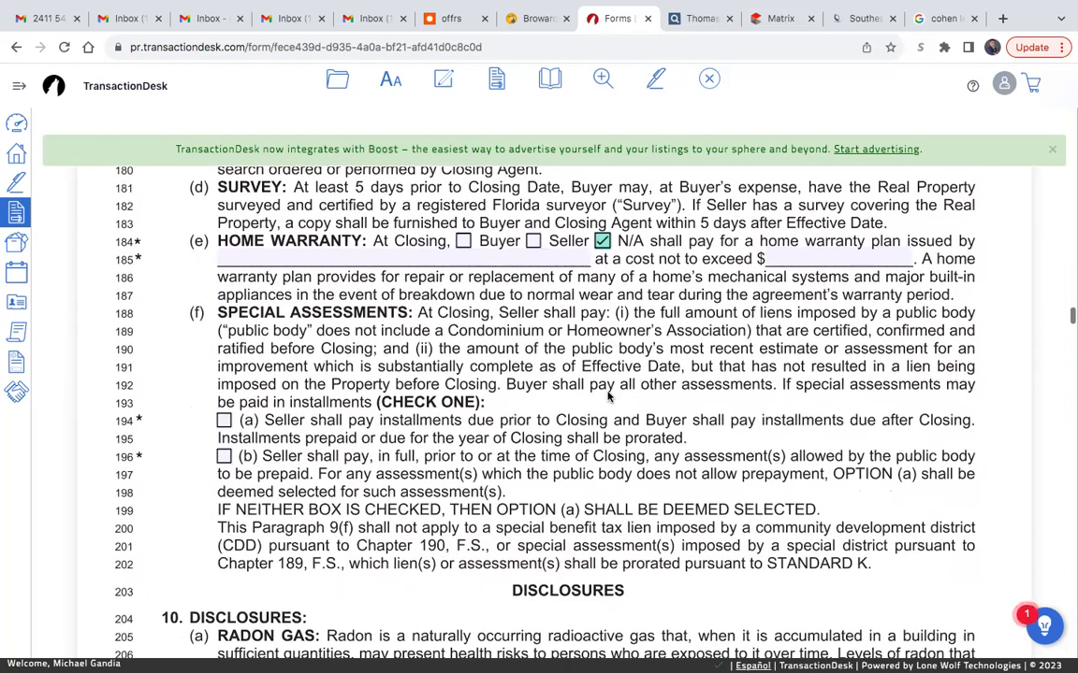
click(532, 241)
key(Tab)
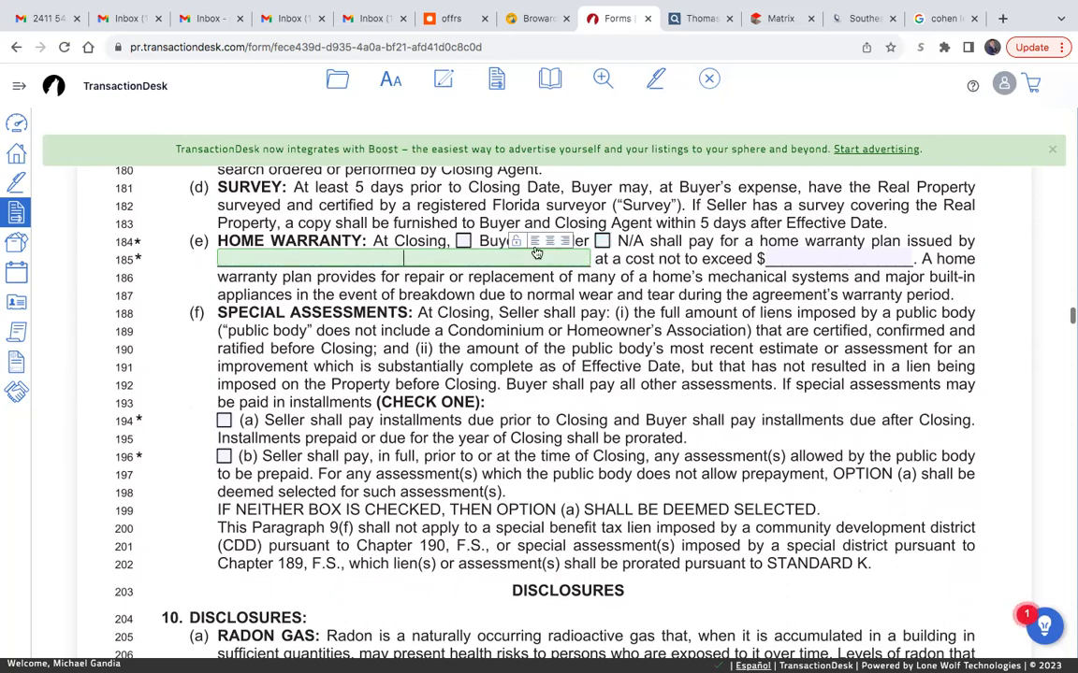
click(563, 313)
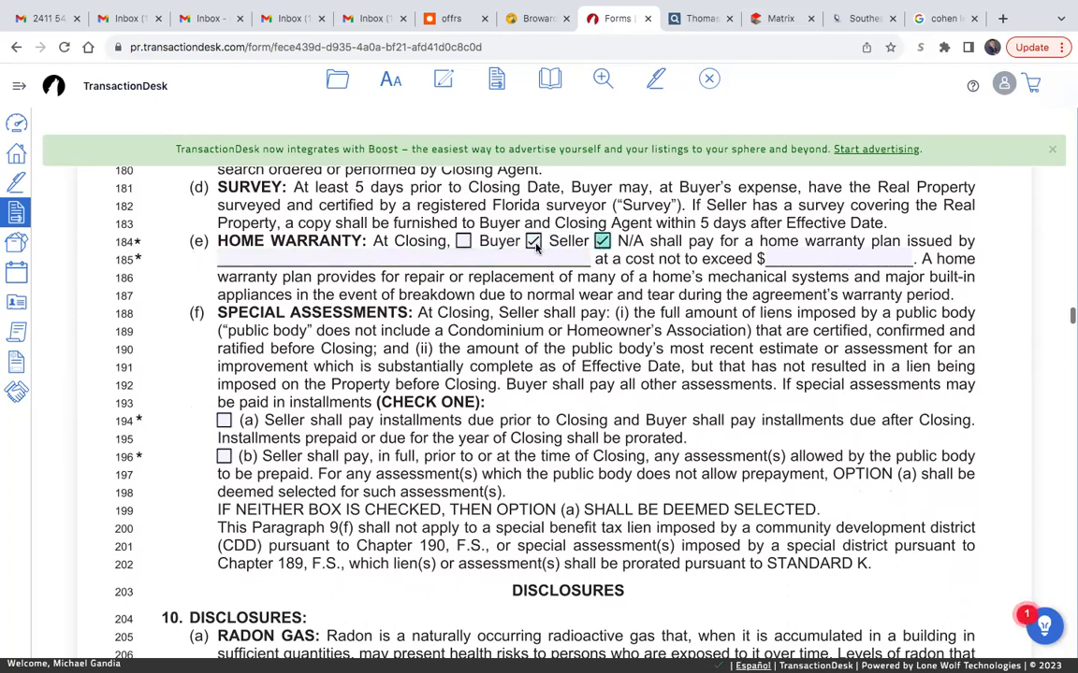
- In Special Assessments paragraph 9(f), check option (b) so the seller pays assessments in full by closing
scroll(524, 383, down, 3)
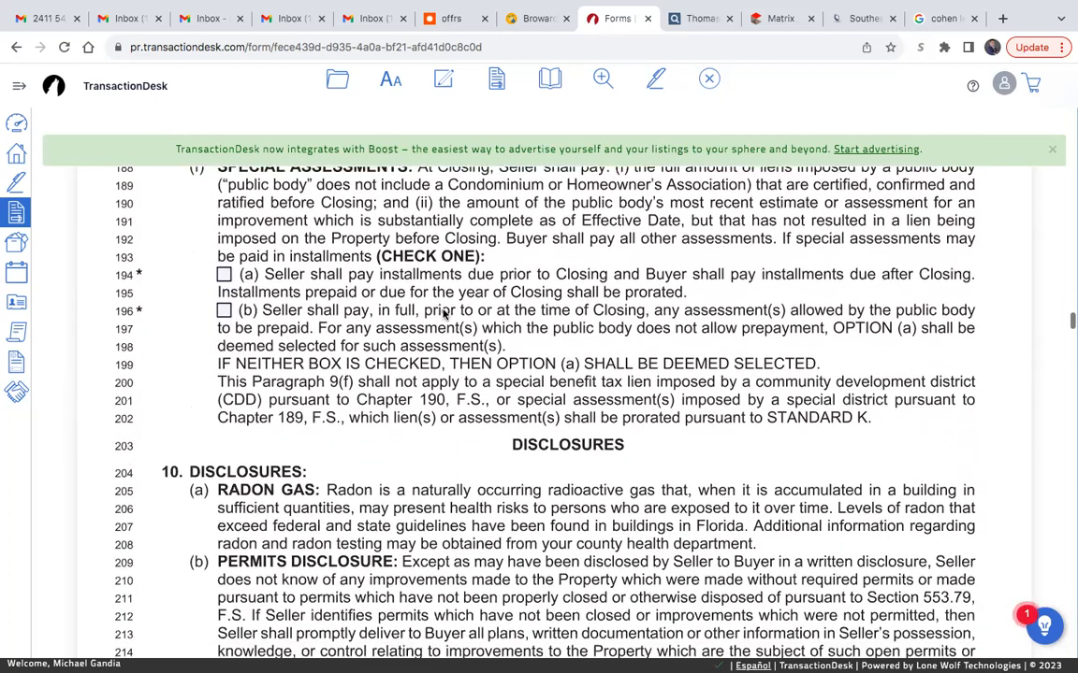
scroll(445, 315, up, 1)
click(224, 357)
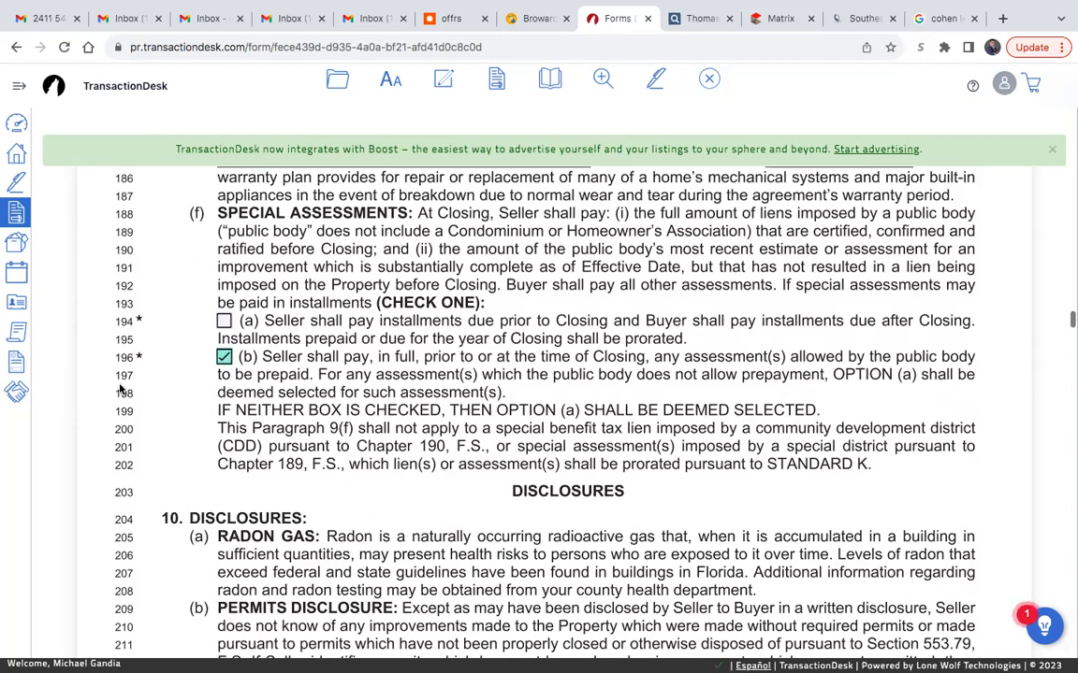
- Set the buyer's inspection period in Property Inspections and Right to Cancel paragraph 12(a) to 3 days
scroll(431, 417, down, 7)
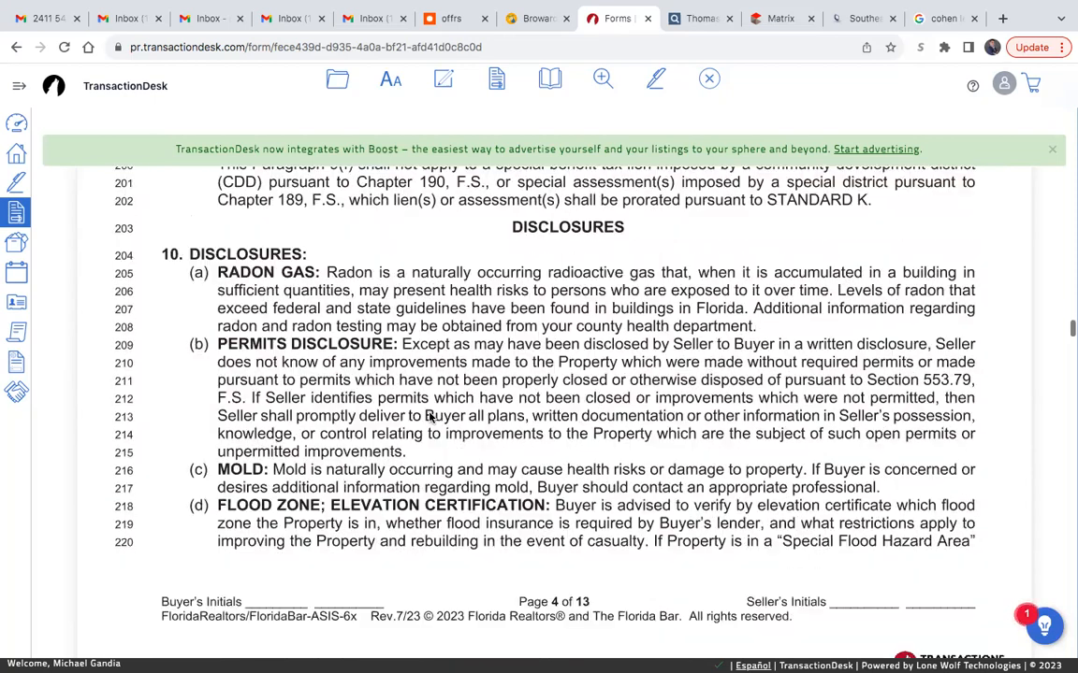
scroll(431, 417, down, 3)
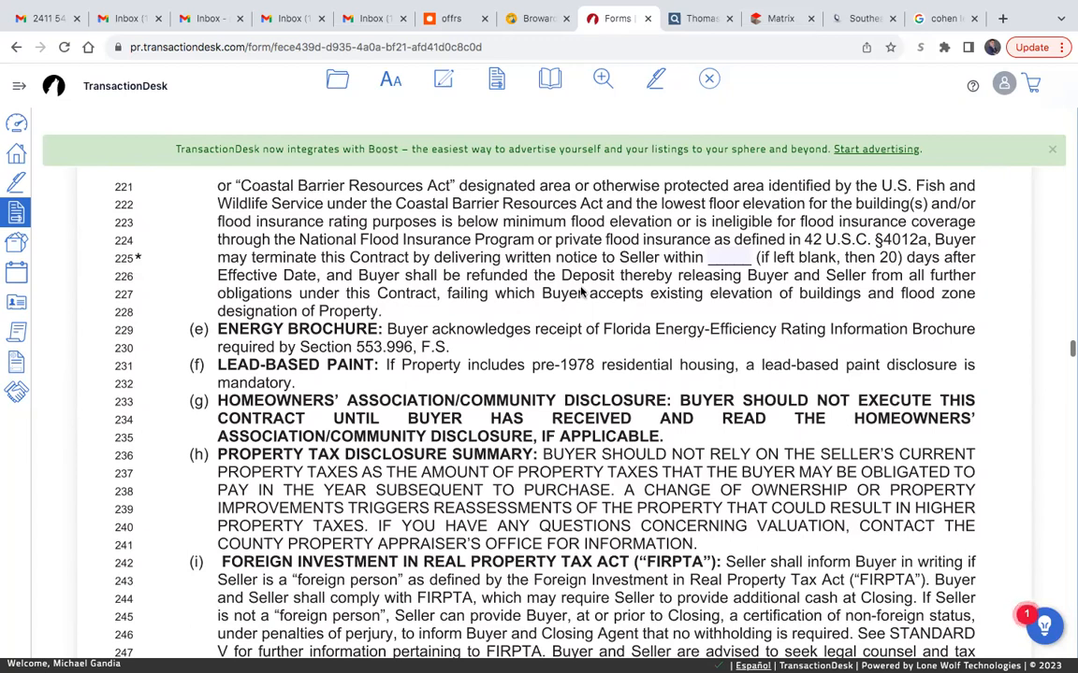
scroll(580, 291, down, 2)
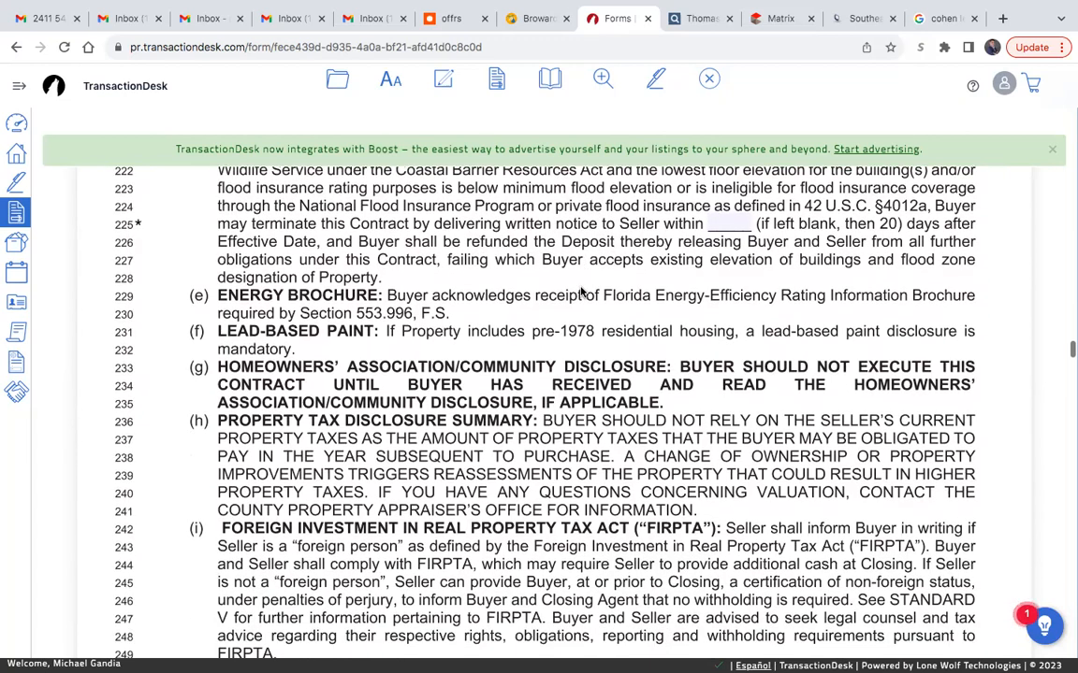
scroll(580, 292, down, 5)
scroll(580, 291, down, 7)
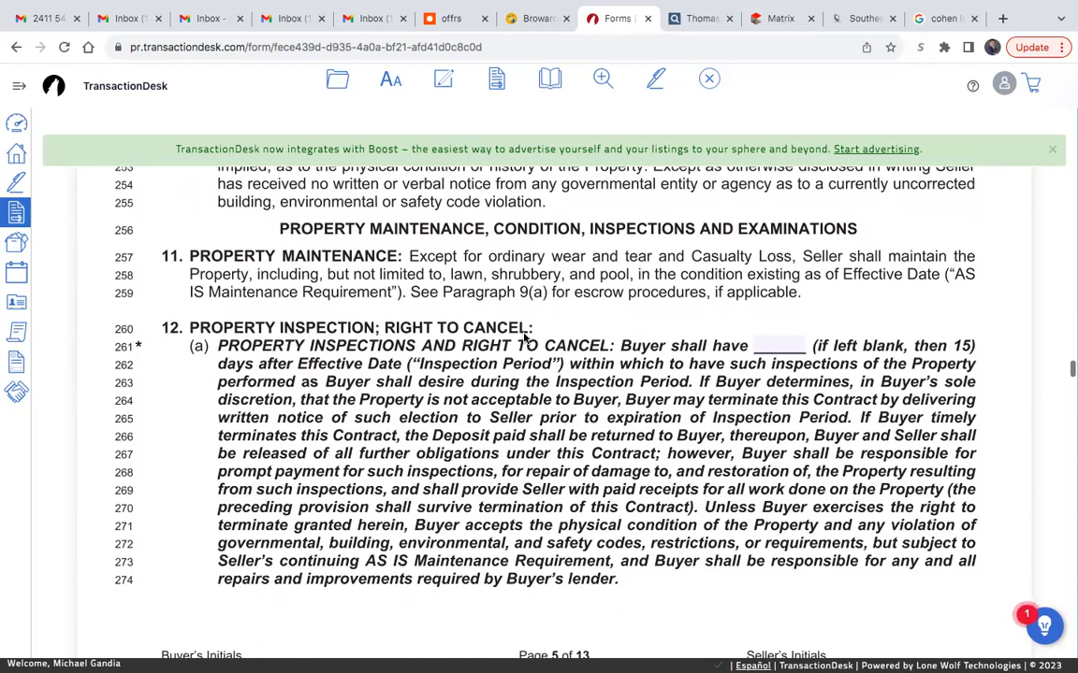
click(773, 346)
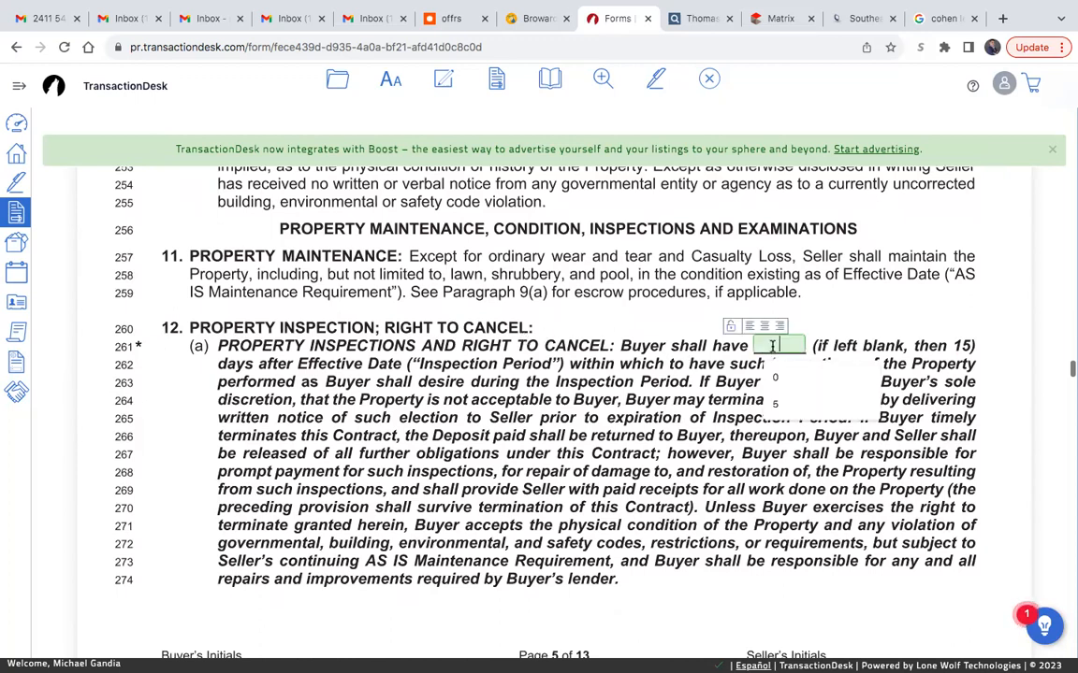
text(3)
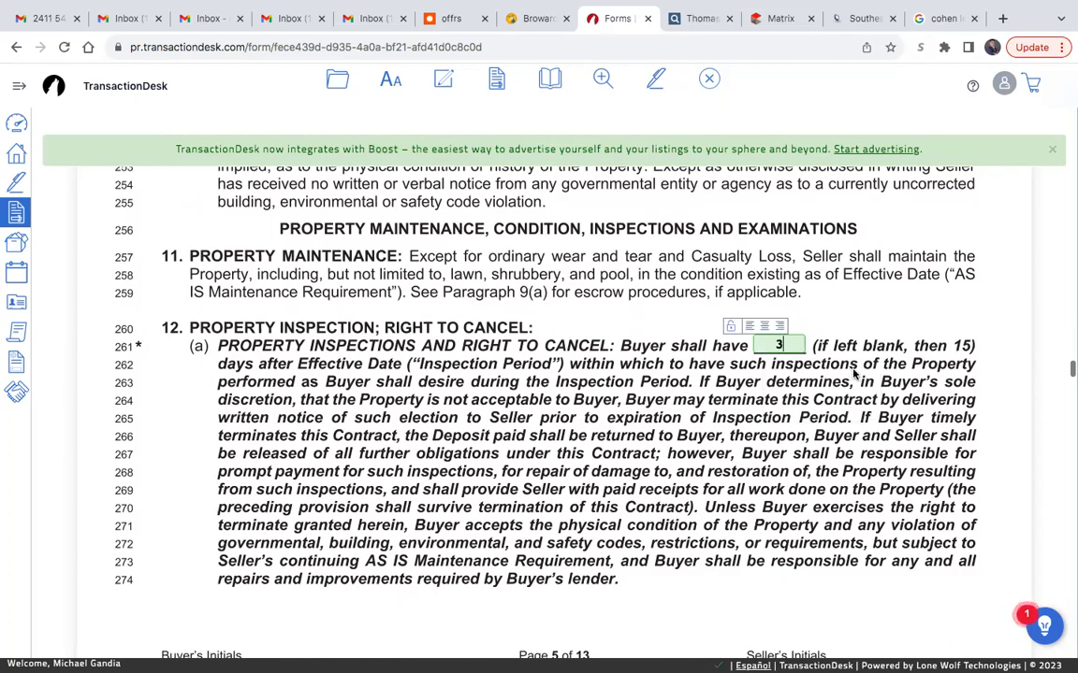
click(839, 428)
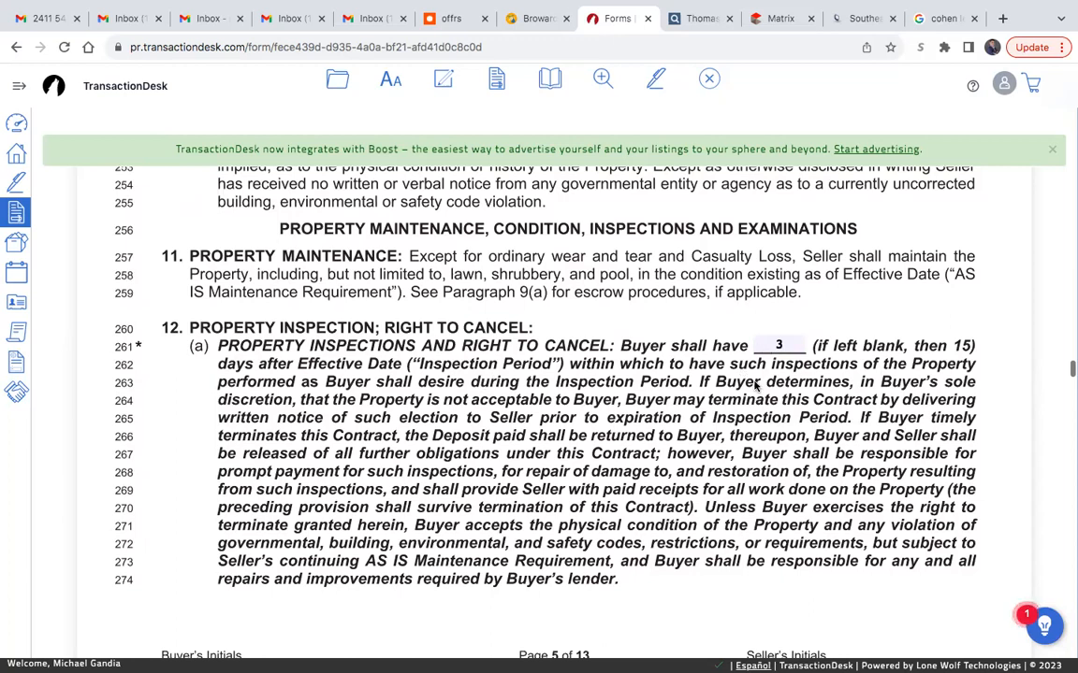
- Review the remaining paragraph 12 clauses on walk-through inspection, building permit close-out and assignment of repair contracts, down to Escrow Agent paragraph 13
scroll(753, 385, down, 1)
scroll(755, 385, down, 3)
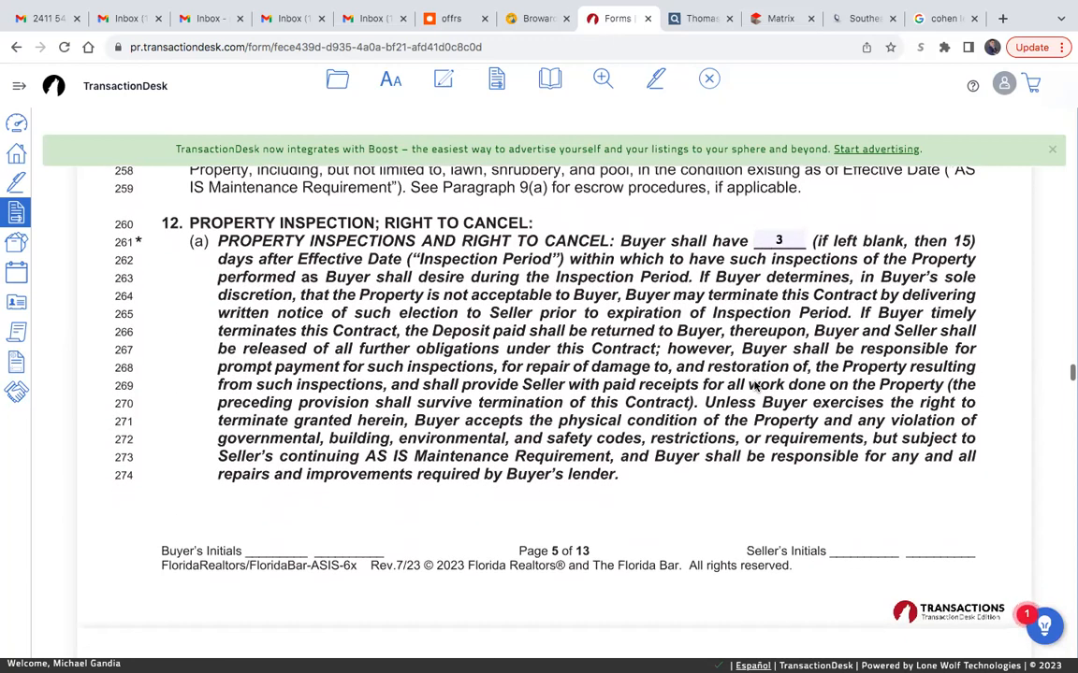
scroll(353, 328, down, 5)
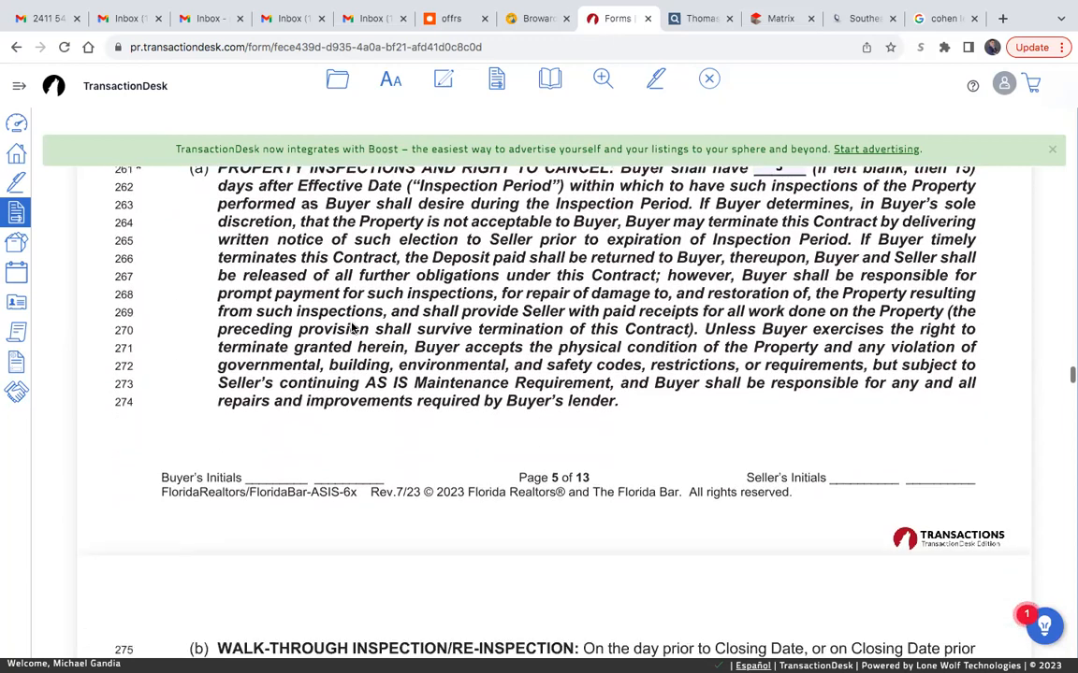
scroll(353, 324, down, 3)
scroll(353, 324, down, 4)
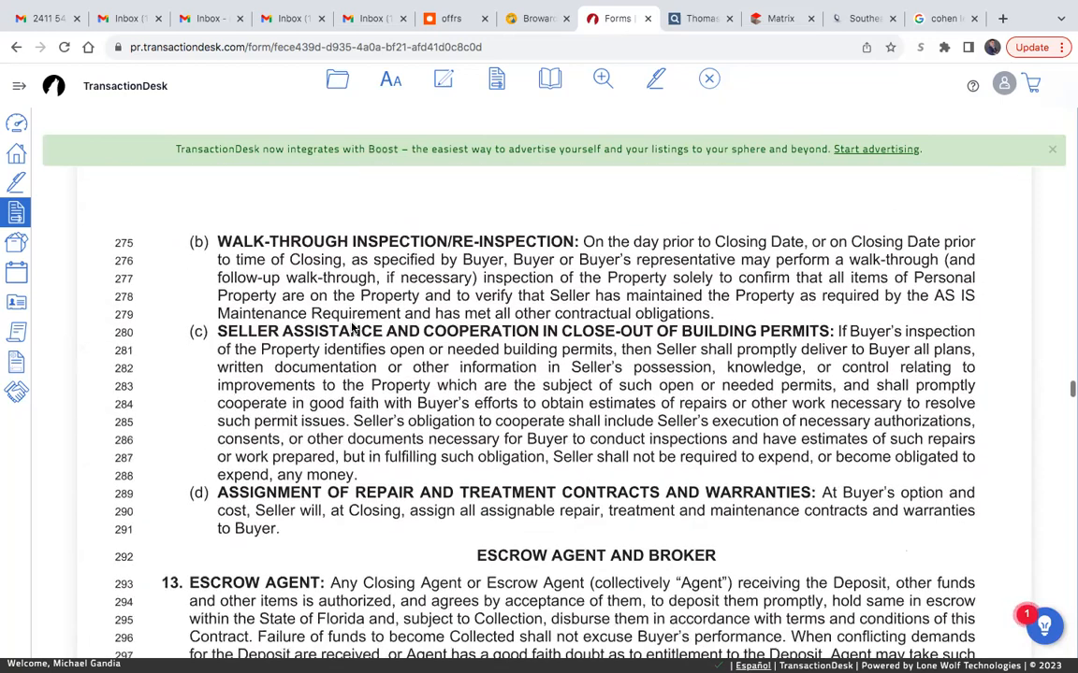
scroll(440, 358, down, 4)
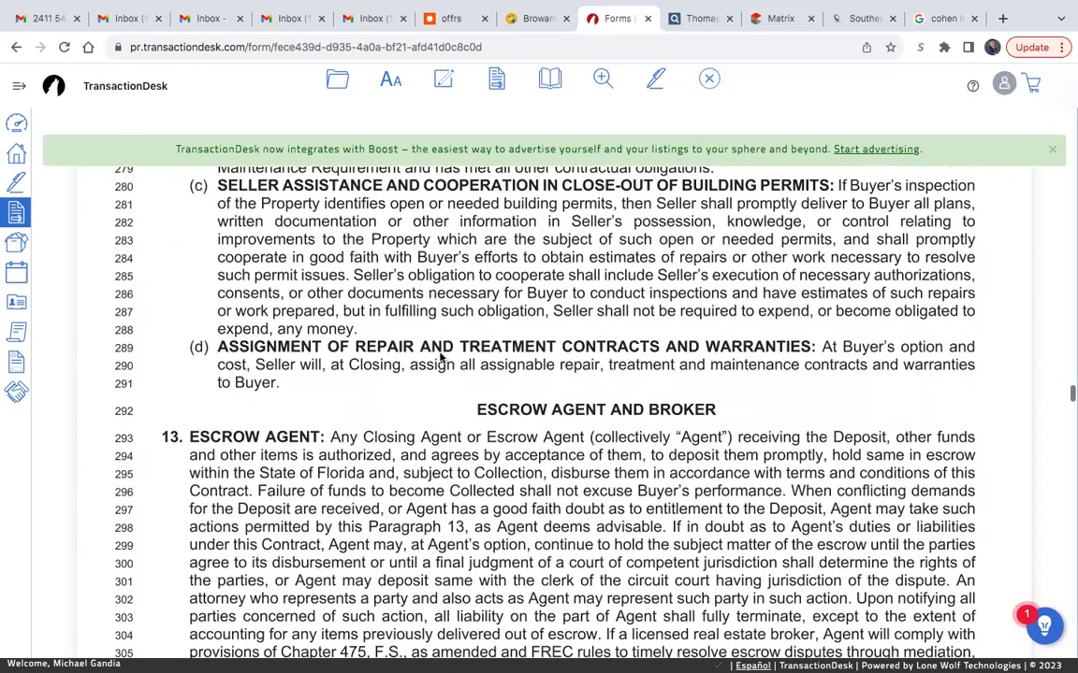
scroll(439, 358, up, 4)
scroll(609, 409, down, 3)
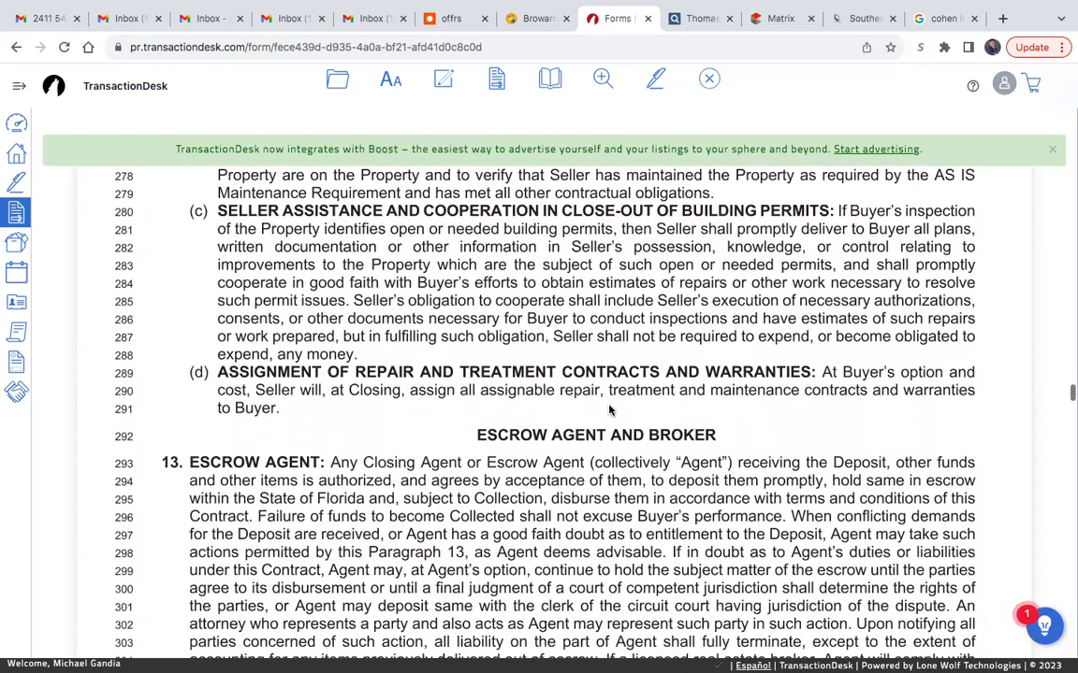
scroll(609, 412, down, 2)
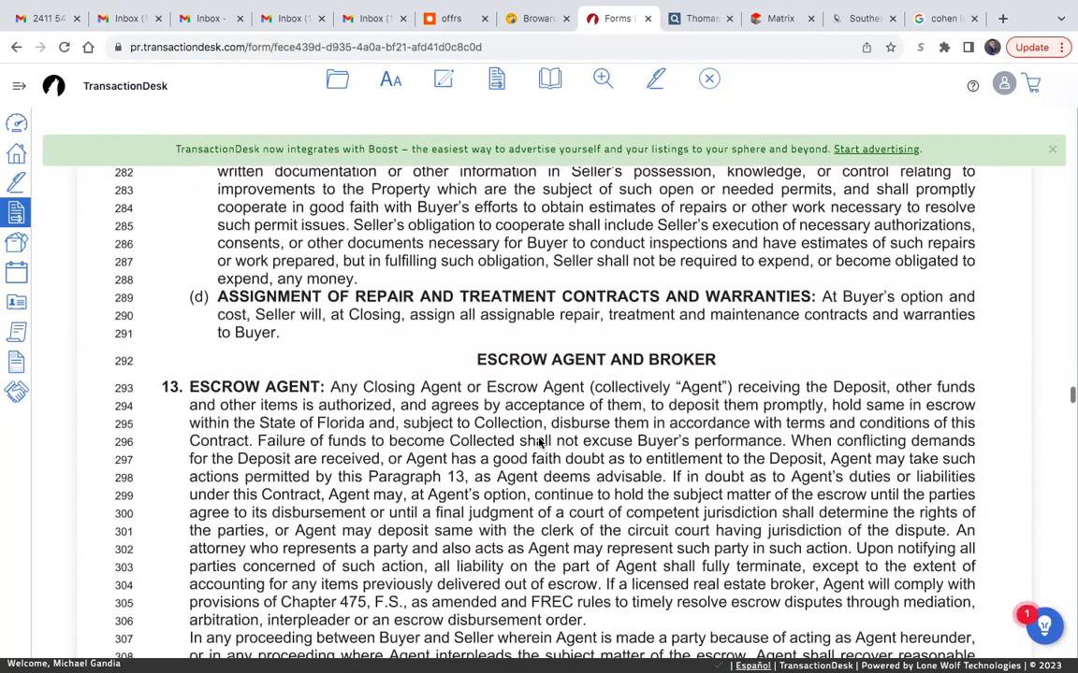
scroll(580, 468, up, 2)
scroll(412, 378, down, 8)
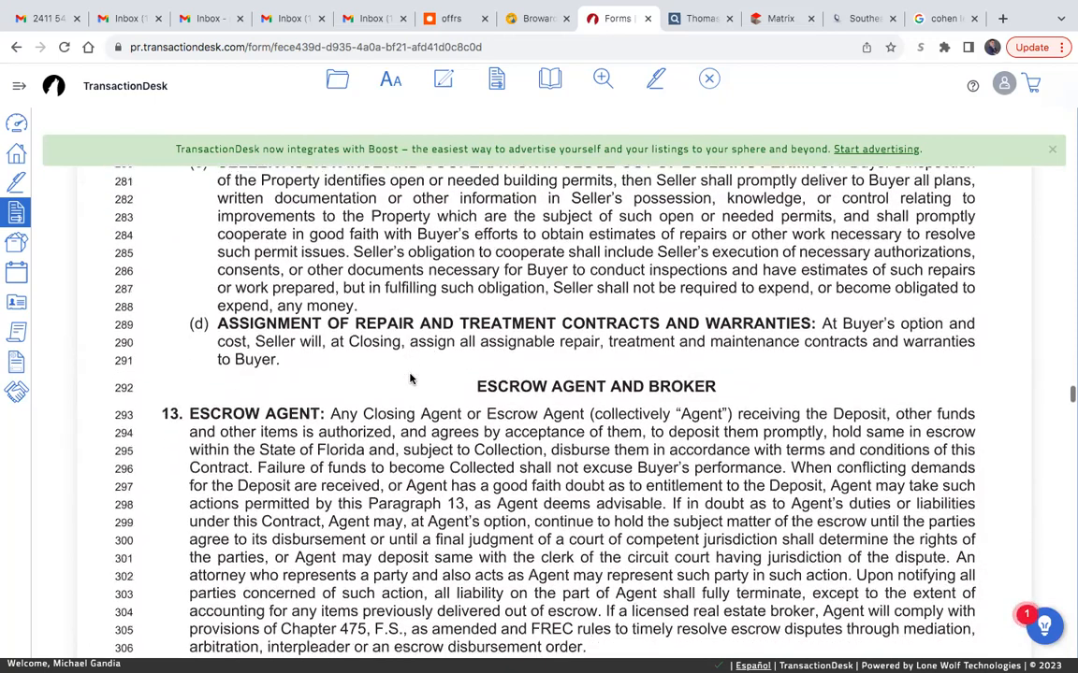
- In Addenda paragraph 19, check option P, Lead Paint Disclosure (Pre-1978)
scroll(410, 378, down, 10)
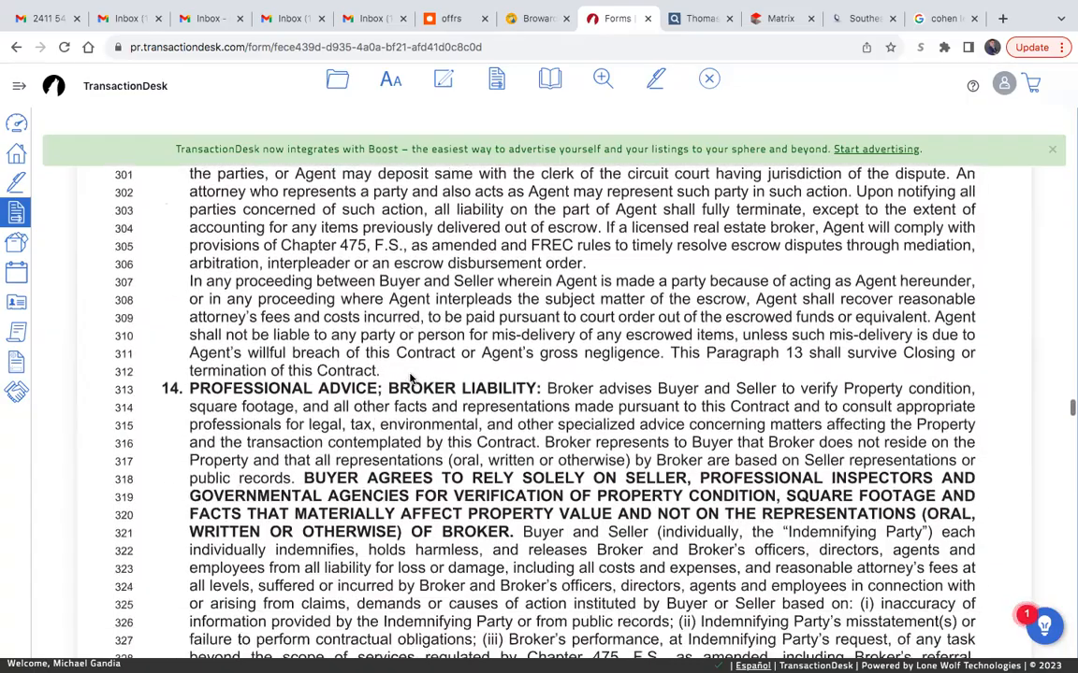
scroll(409, 378, down, 20)
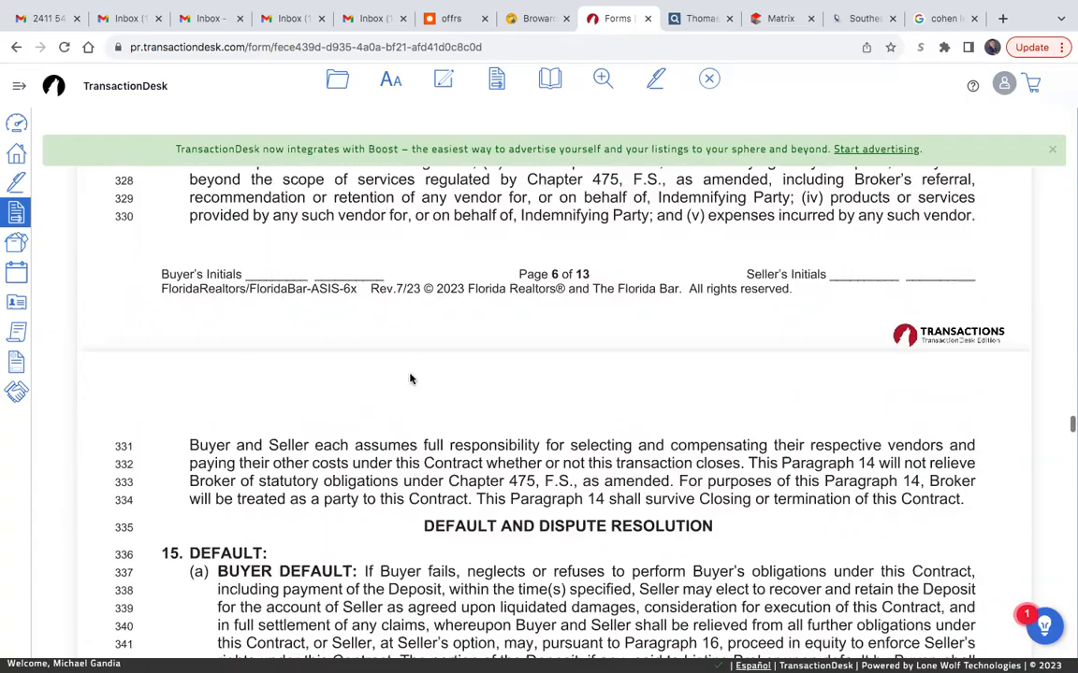
scroll(410, 378, down, 20)
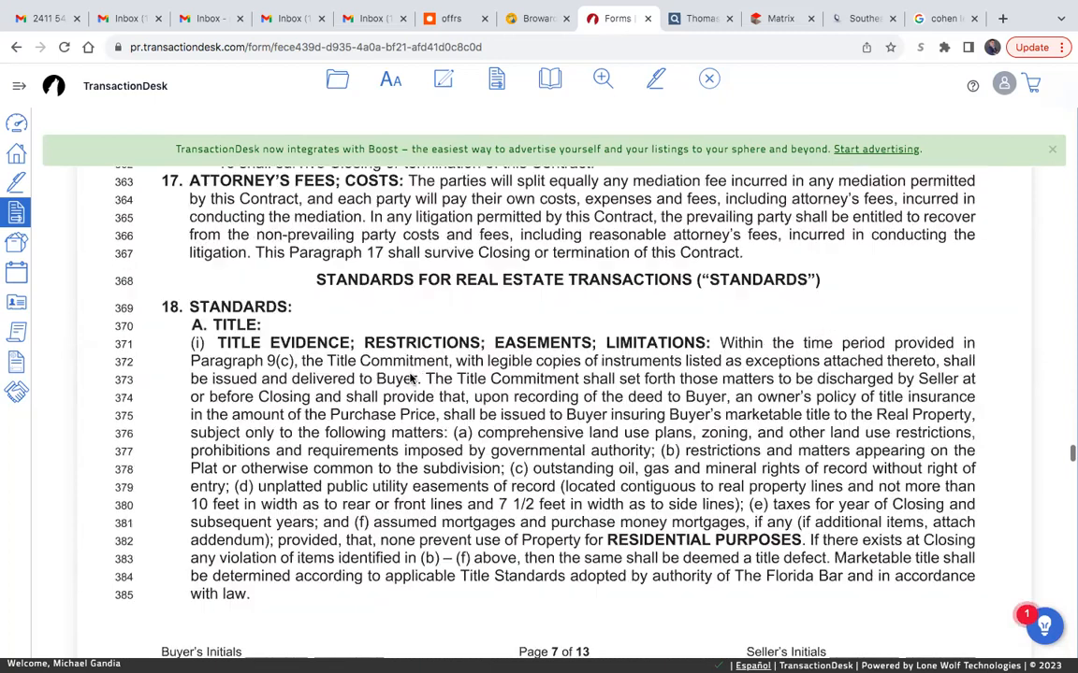
scroll(410, 378, down, 5)
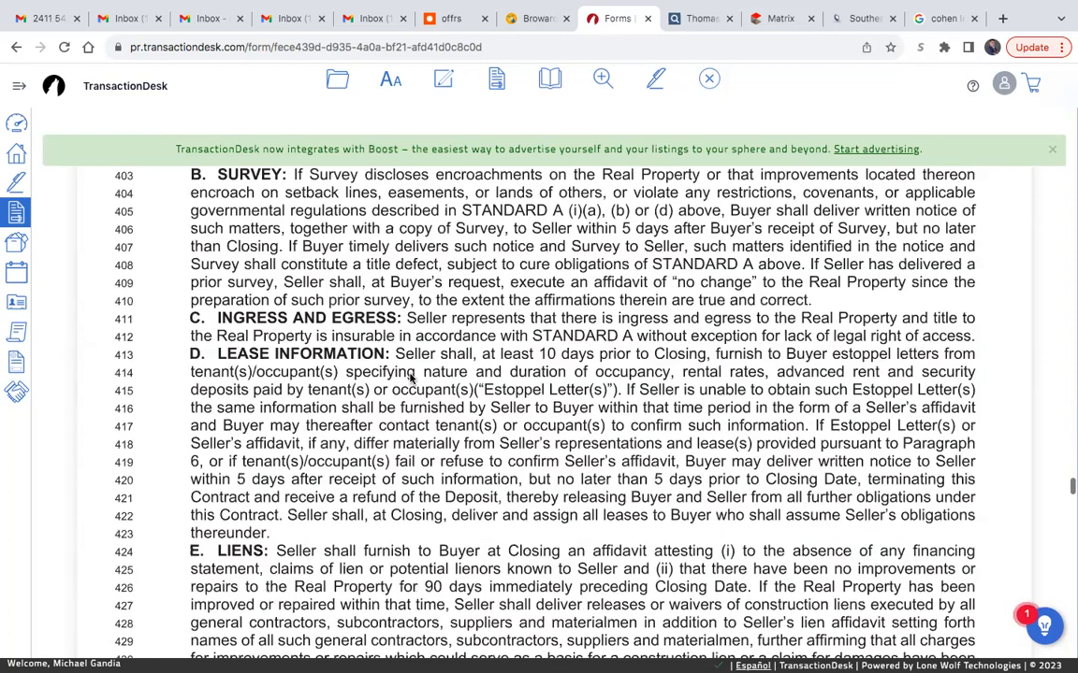
scroll(410, 378, down, 10)
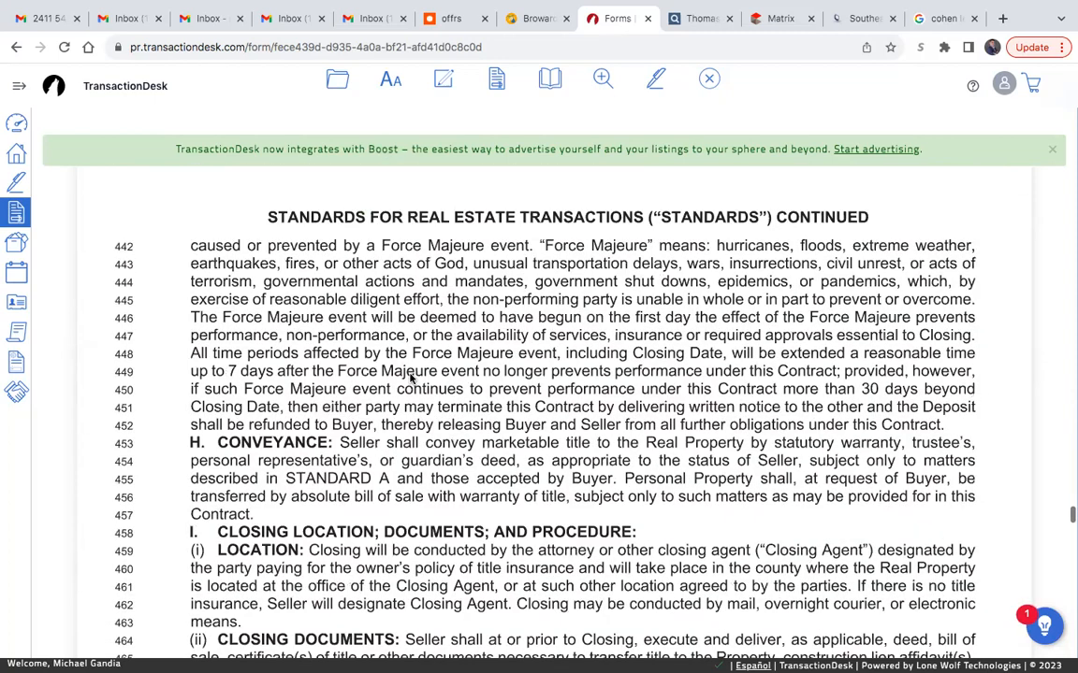
scroll(410, 378, down, 10)
scroll(410, 378, down, 5)
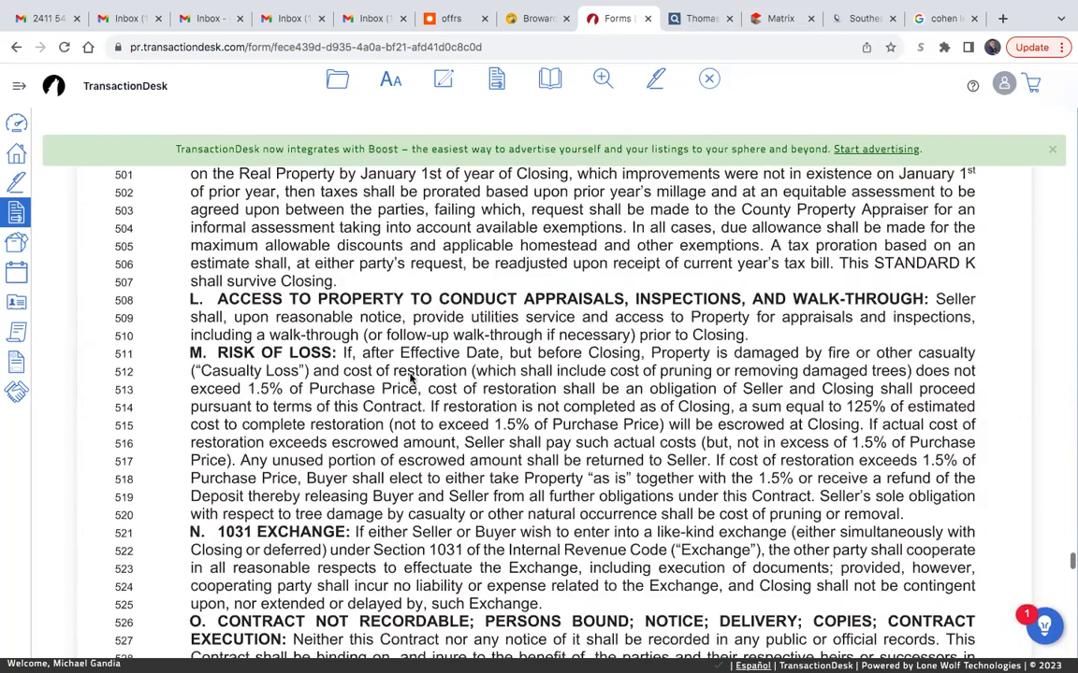
scroll(410, 377, down, 10)
scroll(410, 378, down, 6)
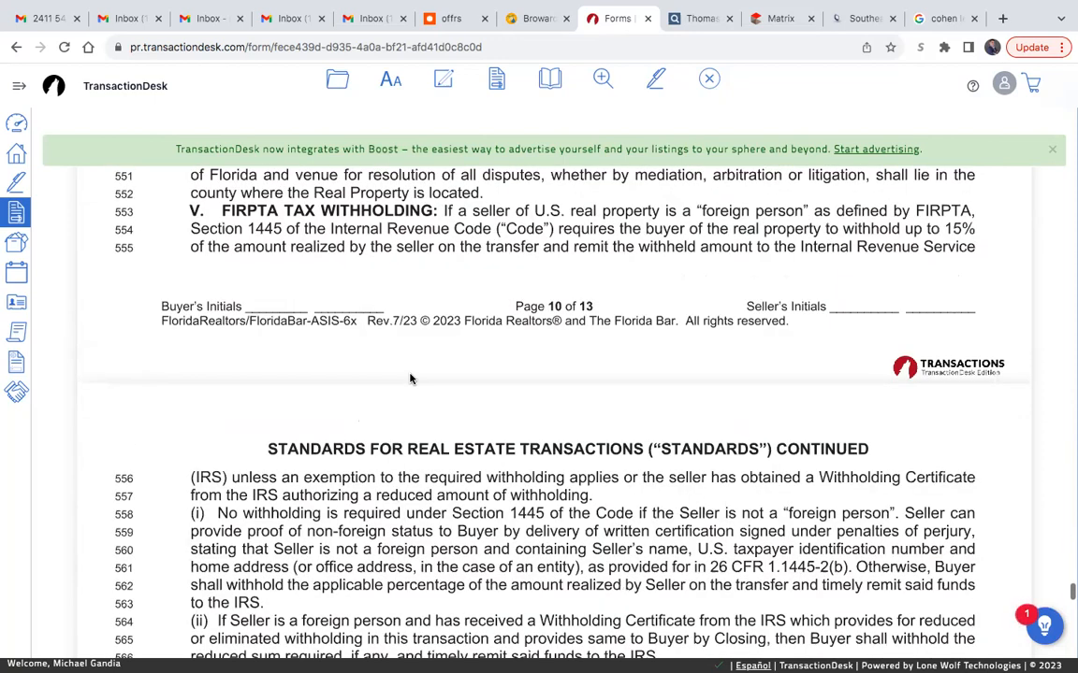
scroll(409, 378, down, 9)
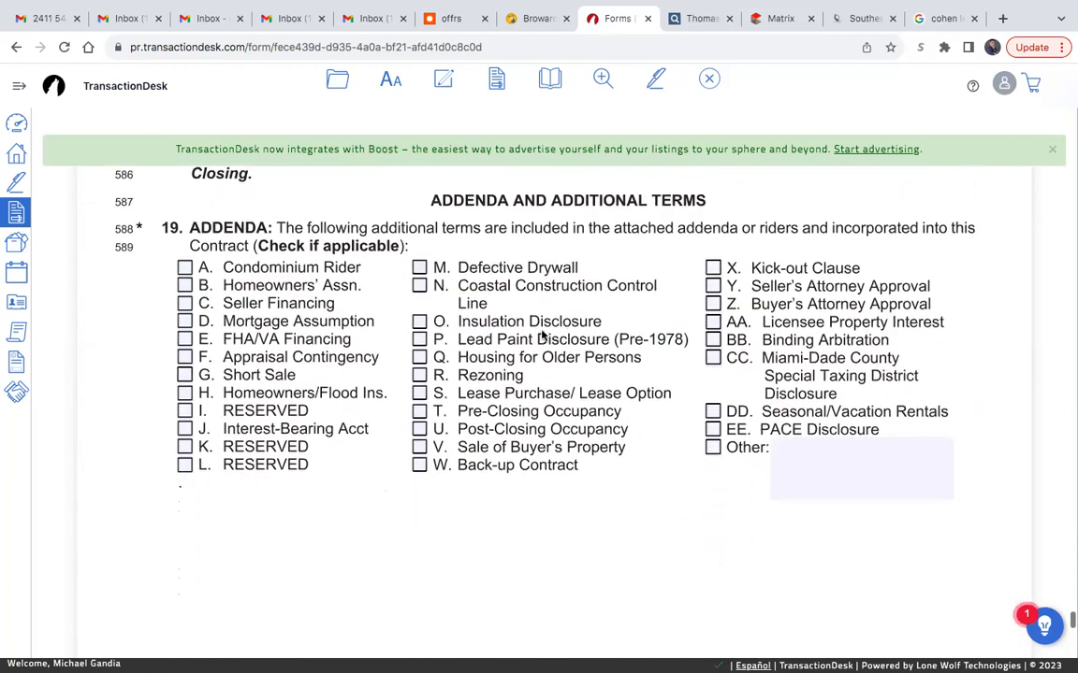
click(420, 341)
- Enter "Seller to deliver clear and marketable title at closing." in Additional Terms paragraph 20
scroll(592, 467, down, 1)
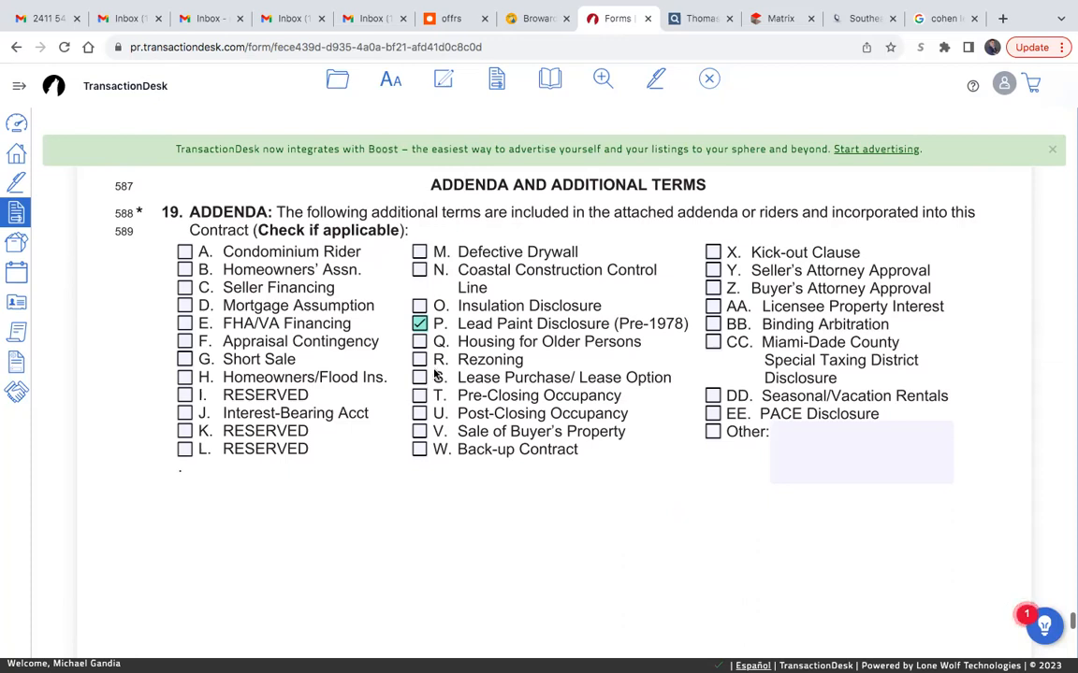
scroll(619, 481, down, 4)
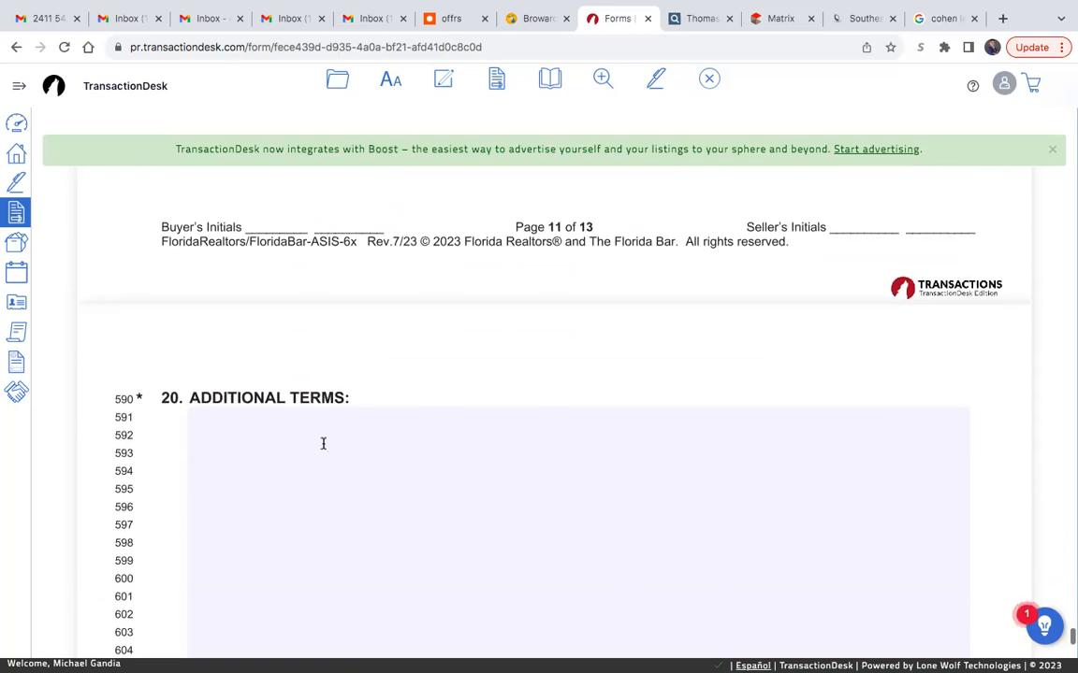
click(312, 418)
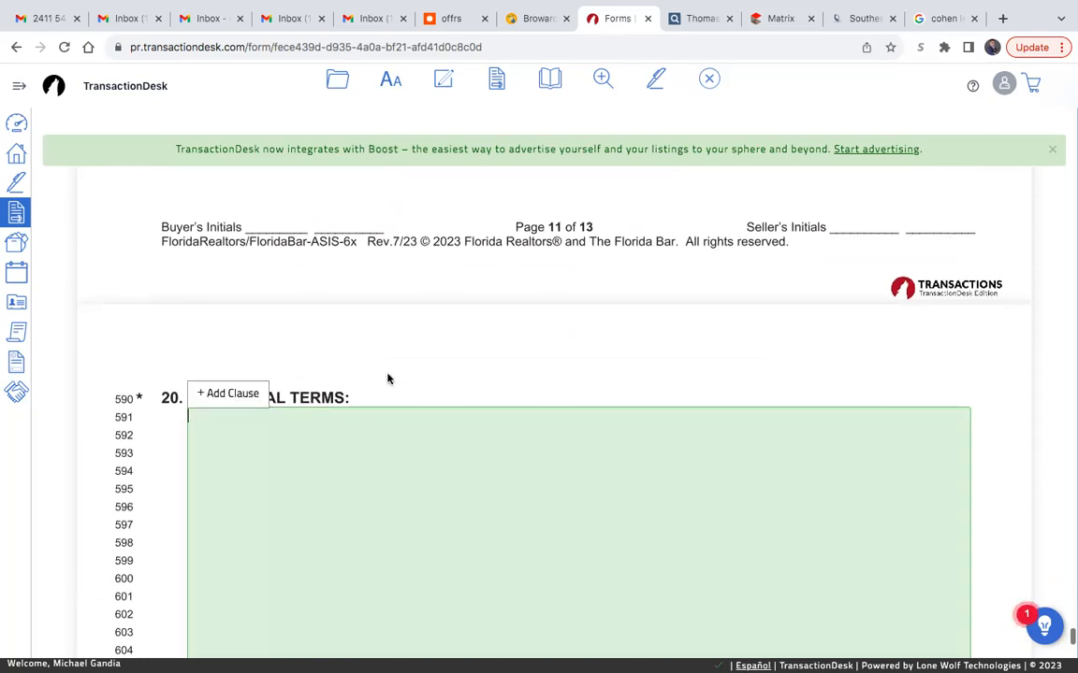
text(Seller to d)
key(BackSpace)
key(BackSpace)
text(o )
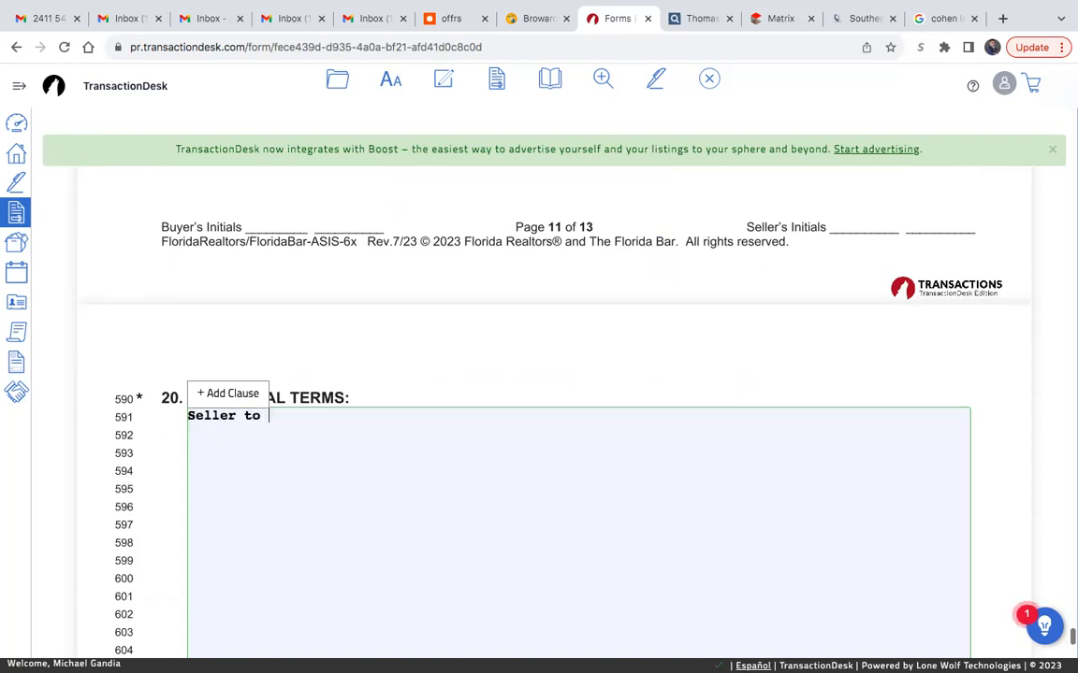
text(deliver clear a)
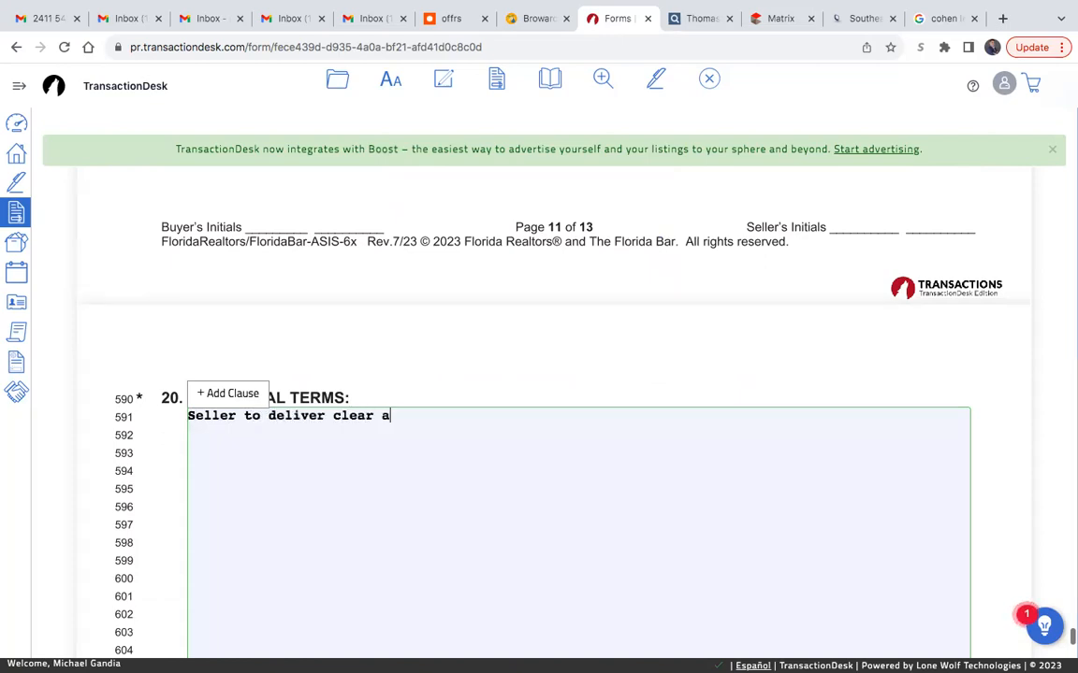
text(nd marketabl)
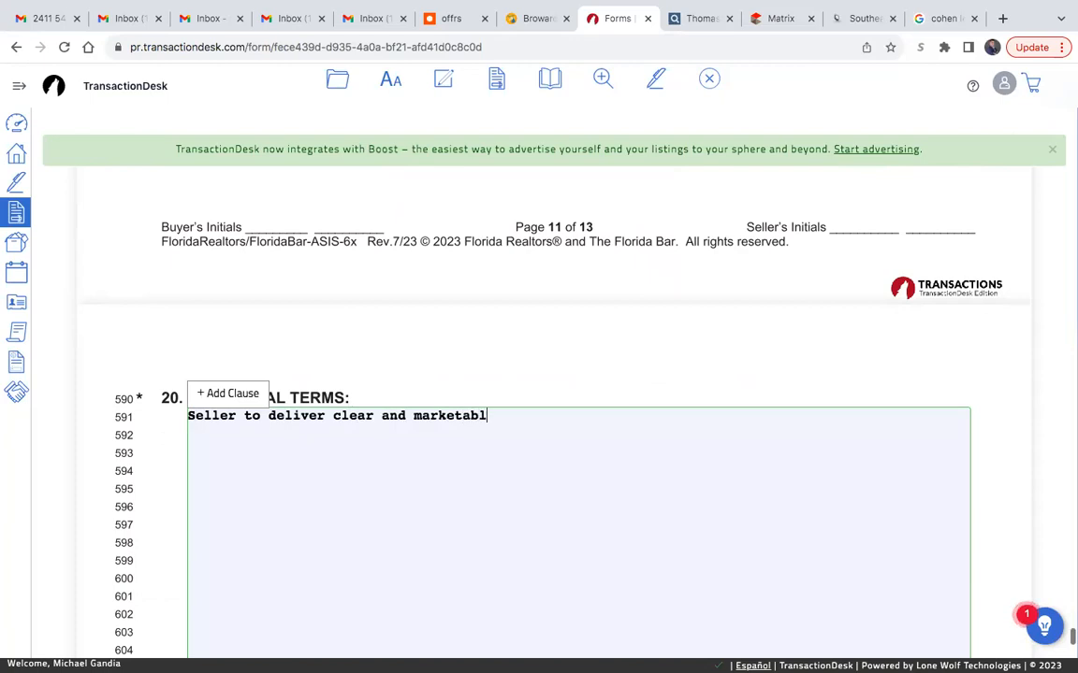
text(e title at closing)
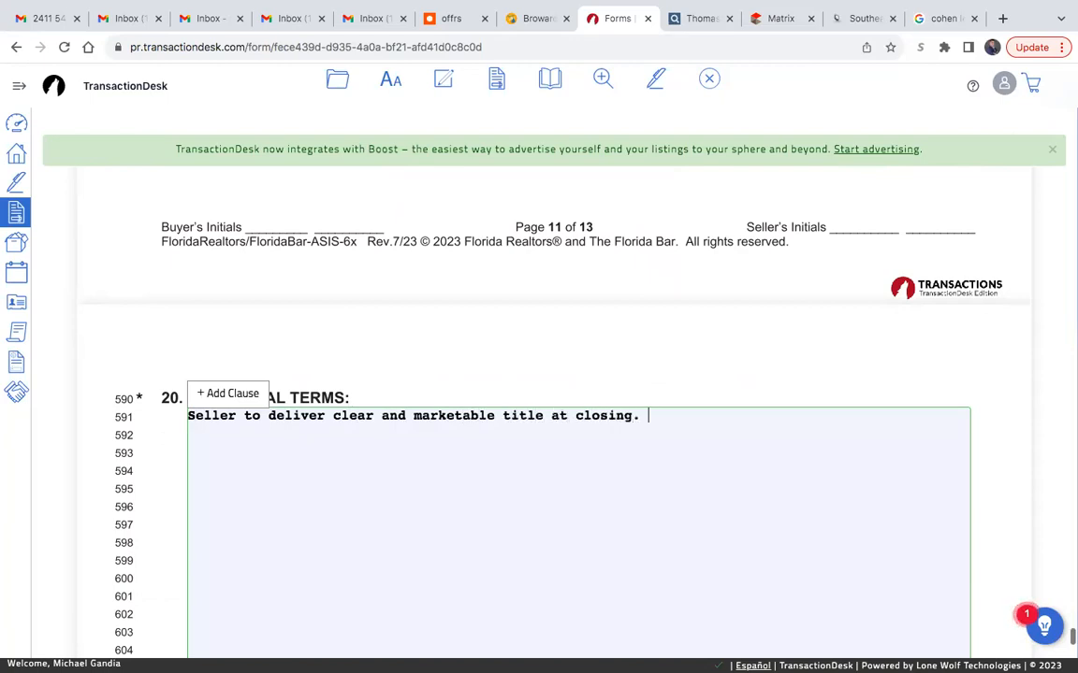
text(.)
click(377, 319)
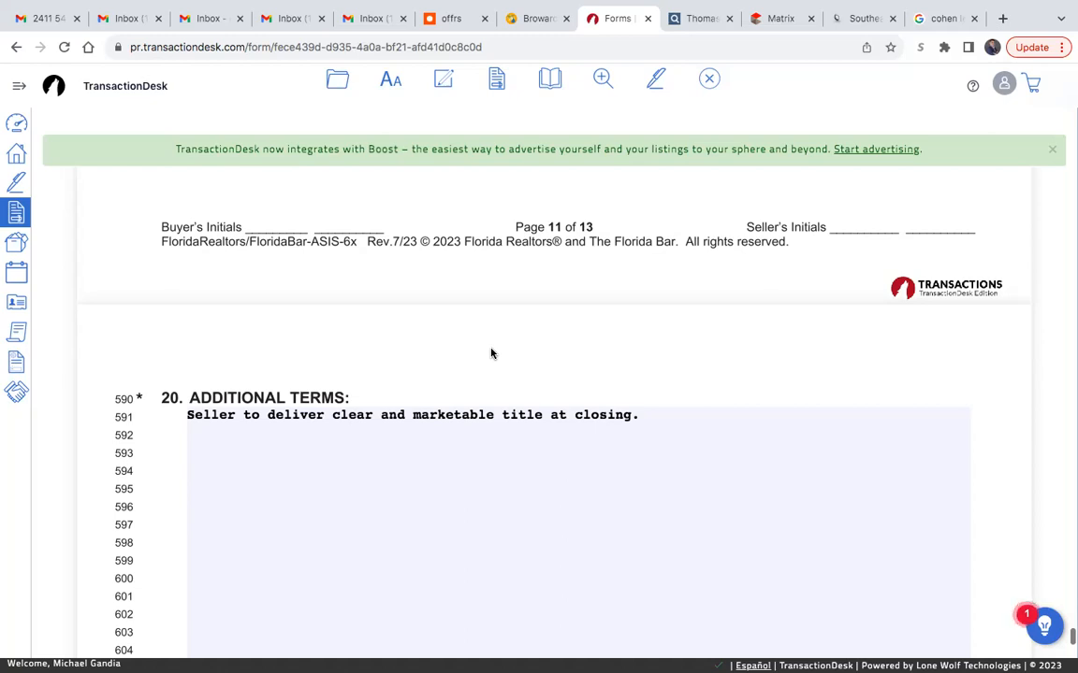
- In the contract's closing Broker section, replace the prefilled Cooperating Sales Associate with the first agent's full name
scroll(491, 353, down, 4)
scroll(138, 352, down, 7)
scroll(138, 353, down, 10)
scroll(138, 353, down, 9)
scroll(137, 352, down, 5)
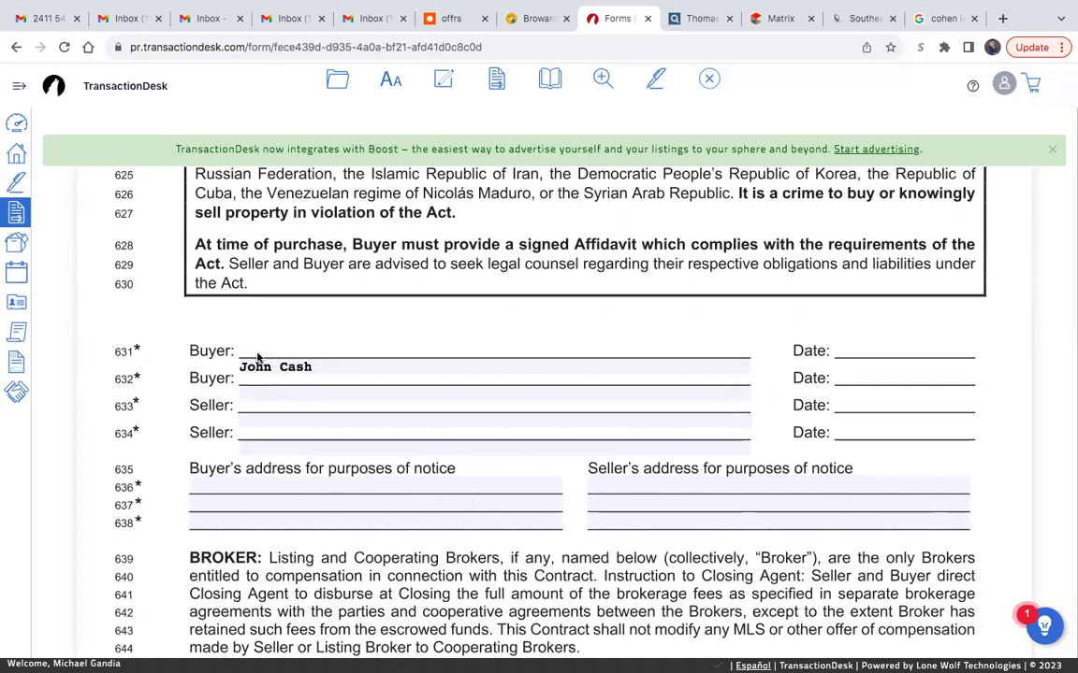
scroll(620, 344, down, 4)
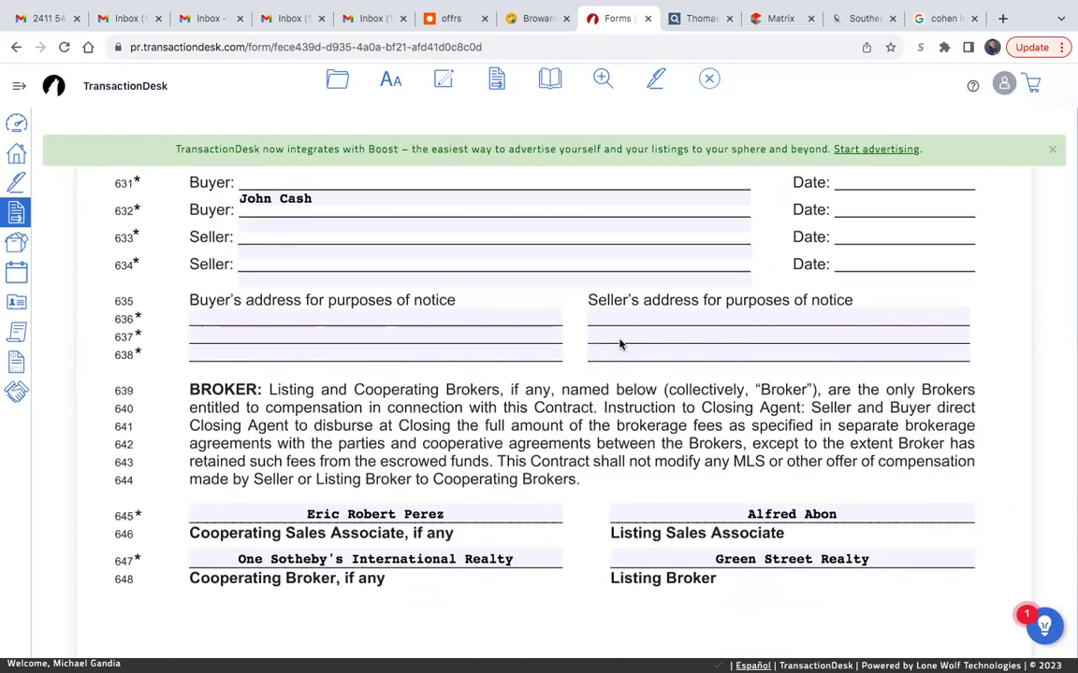
scroll(463, 430, down, 1)
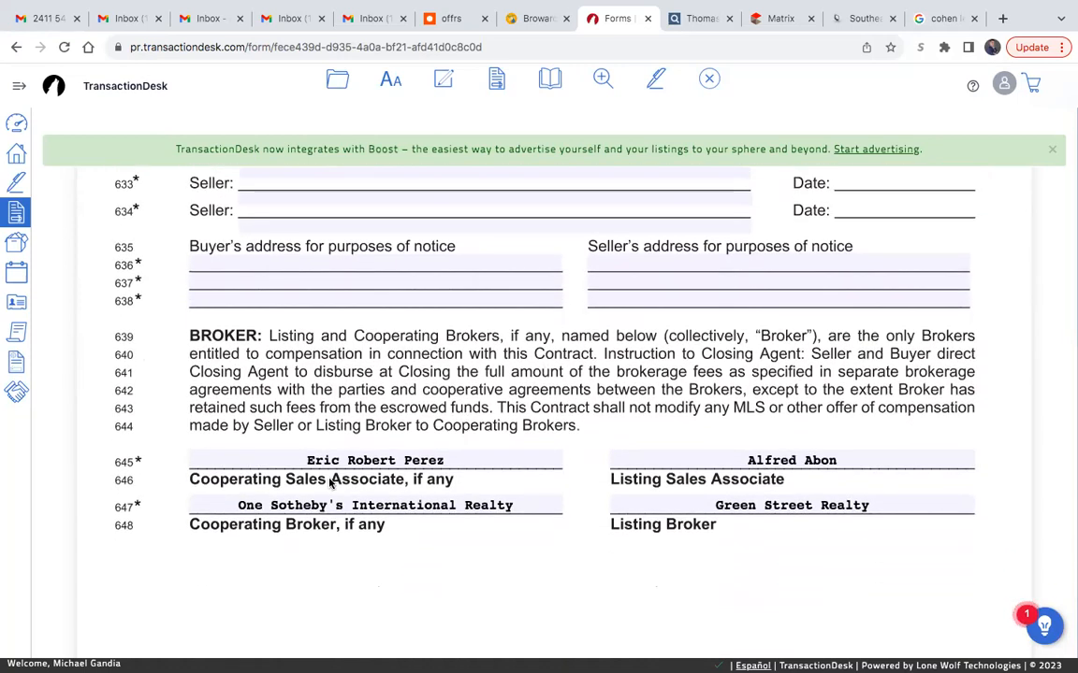
drag(459, 458, 298, 454)
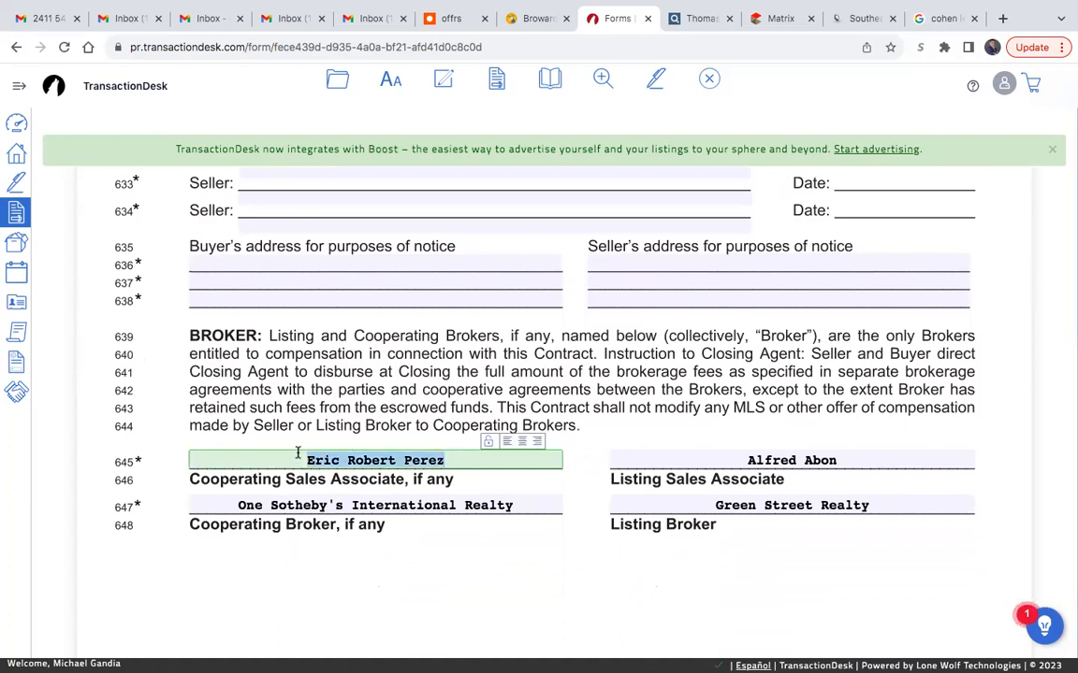
key(BackSpace)
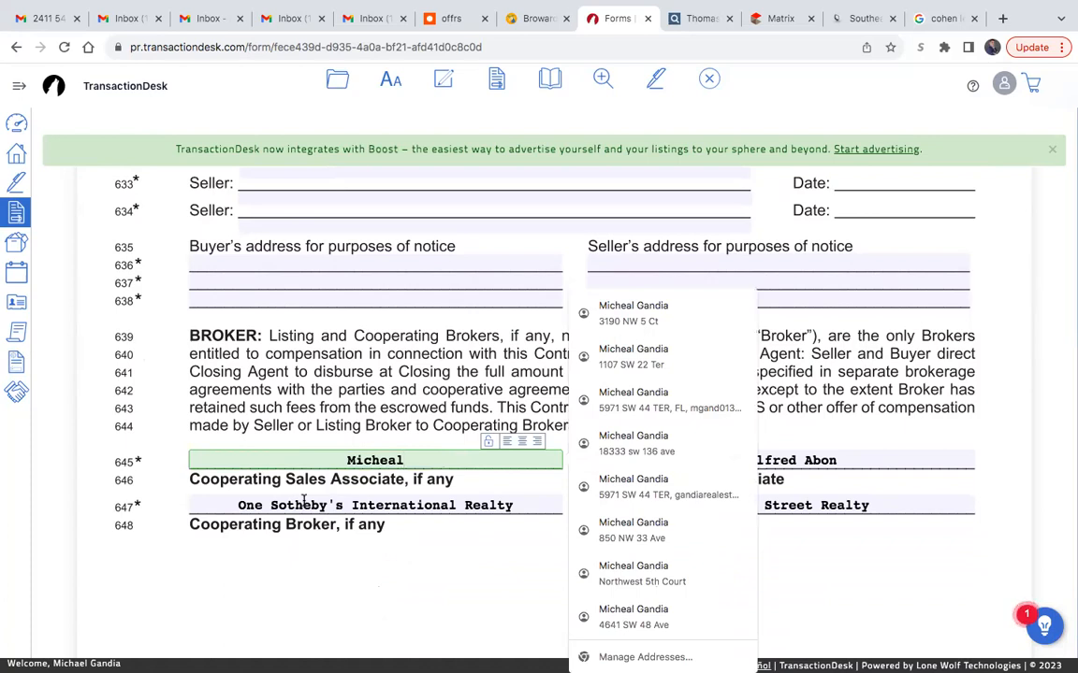
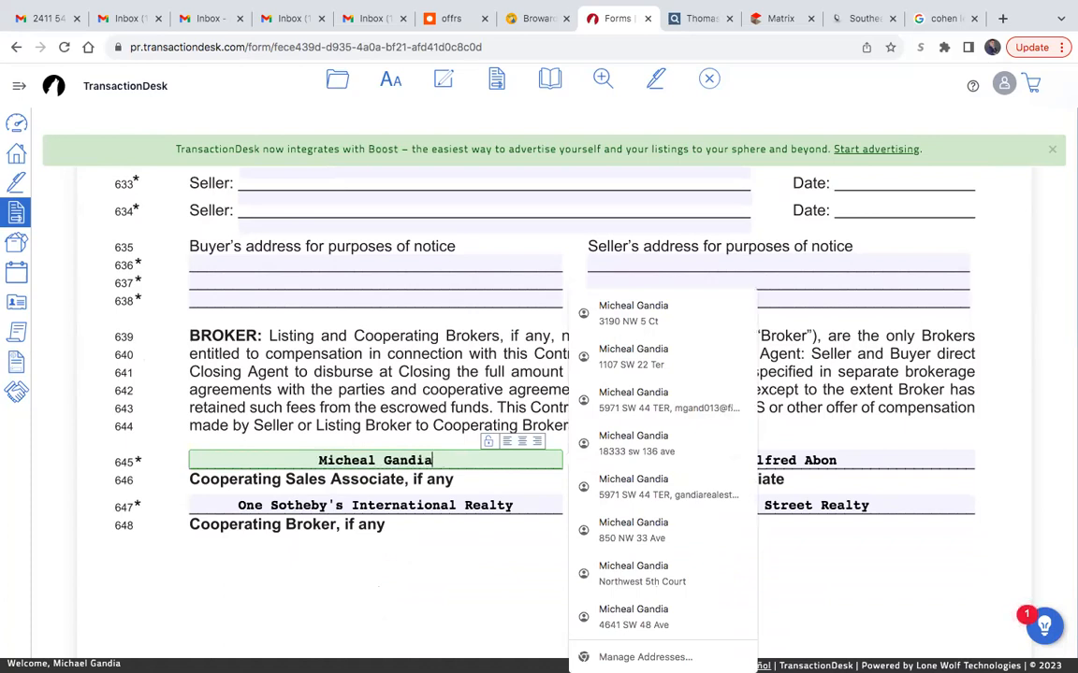
- Clear the prefilled Cooperating Broker and add "&" with the second agent's full name to the Cooperating Sales Associate entry
click(363, 505)
key(BackSpace)
click(462, 456)
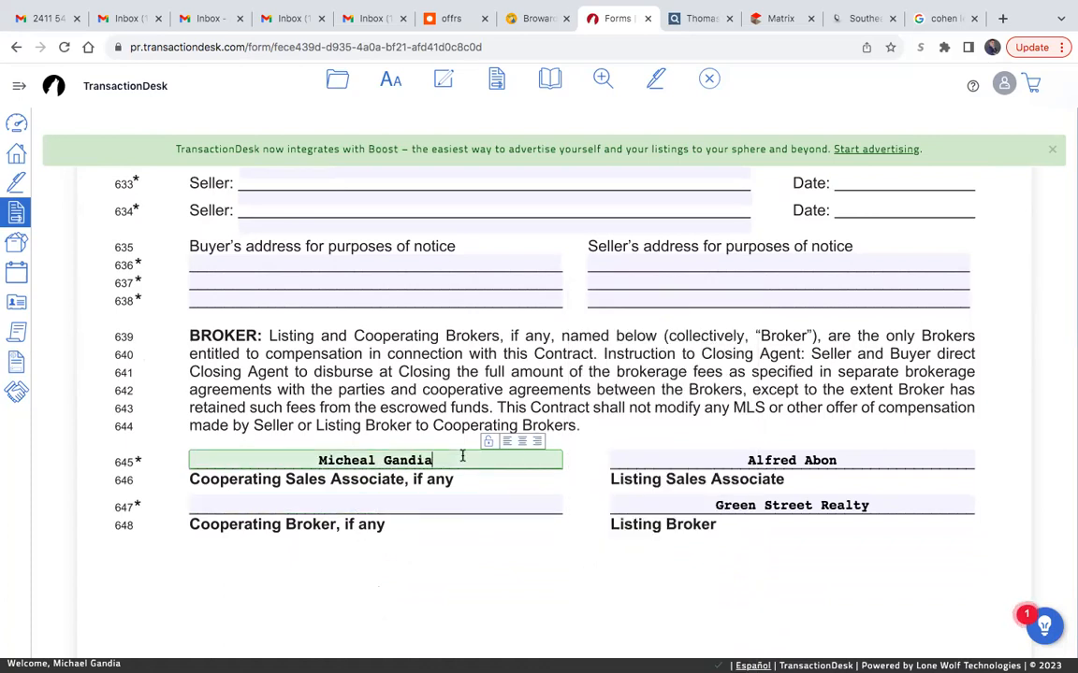
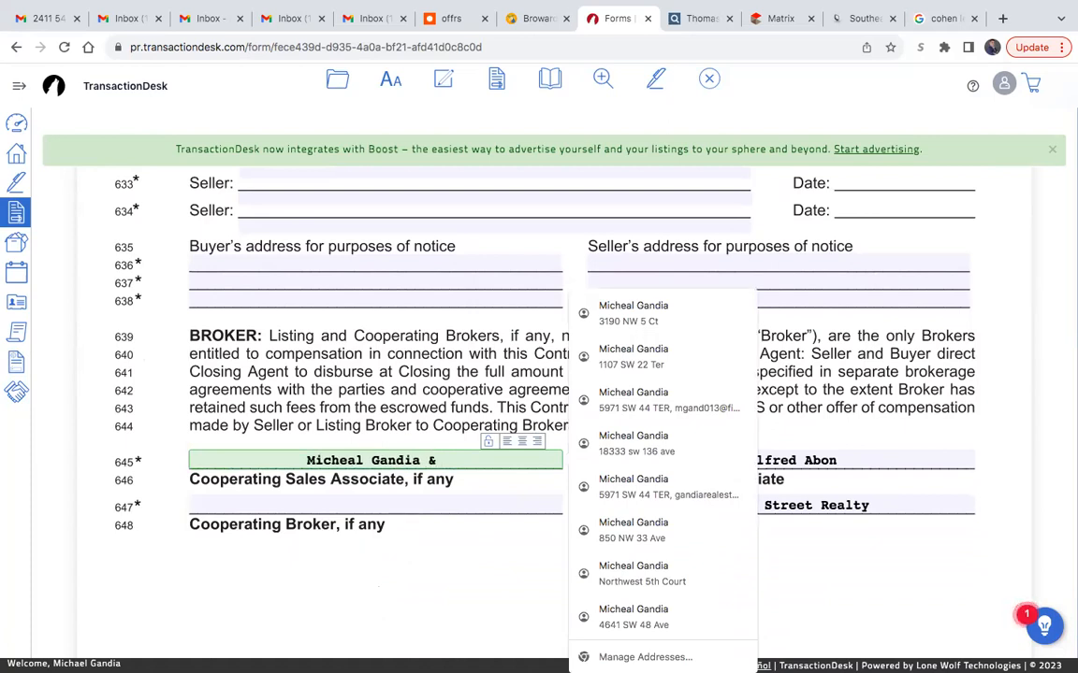
key(BackSpace)
key(BackSpace)
key(BackSpace)
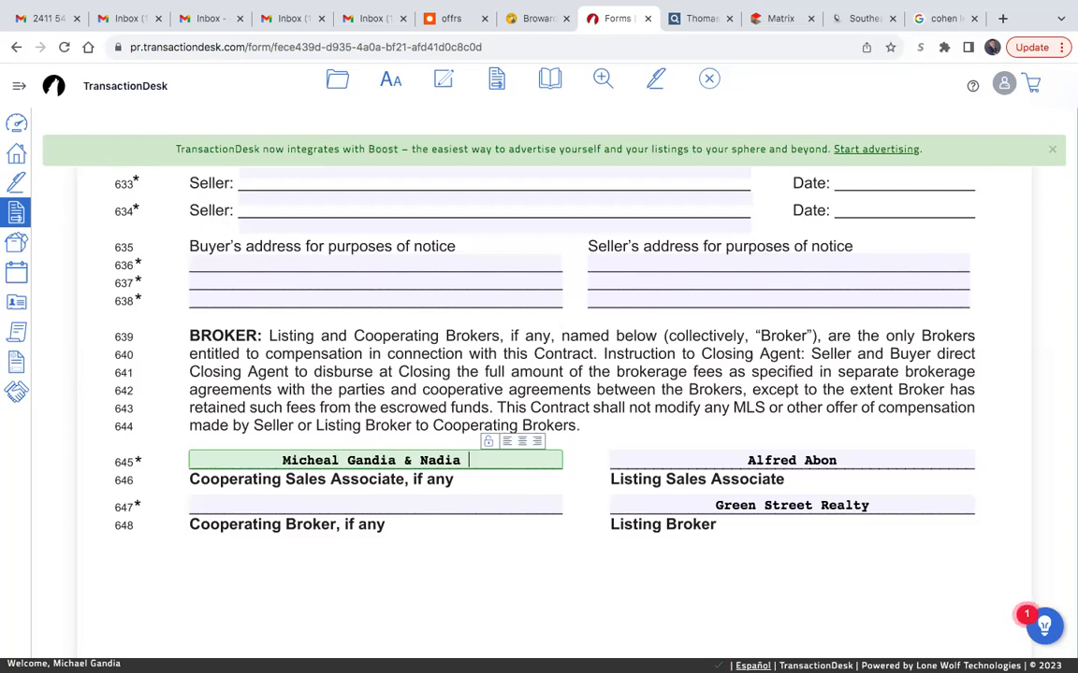
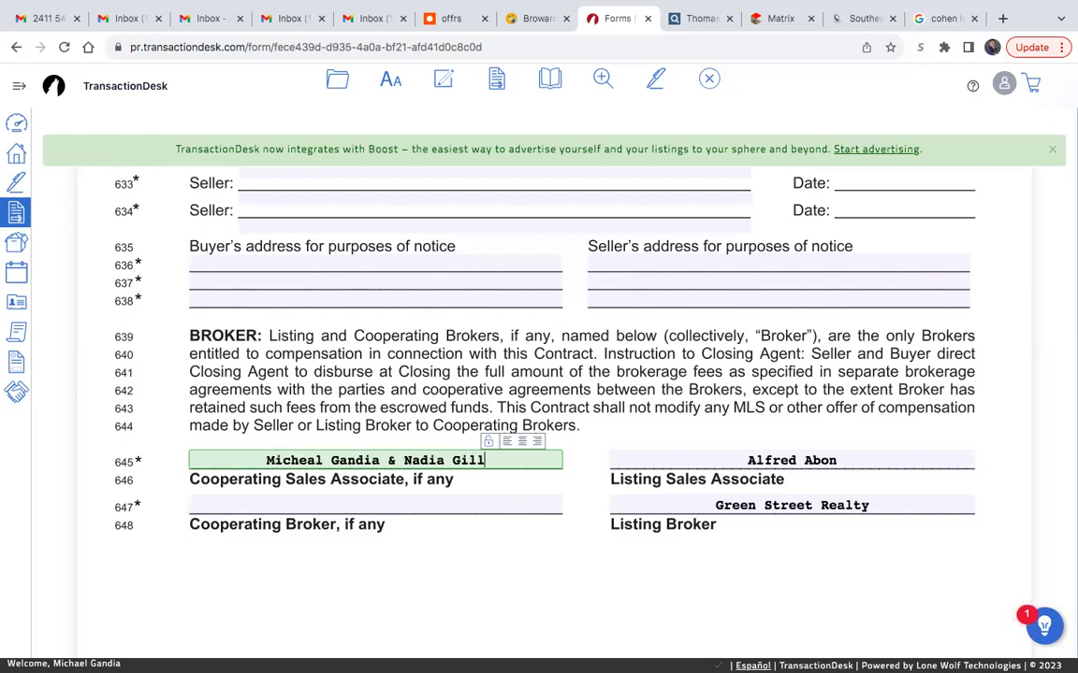
- Enter "United Realty Group" as the Cooperating Broker
click(449, 505)
text(United Real)
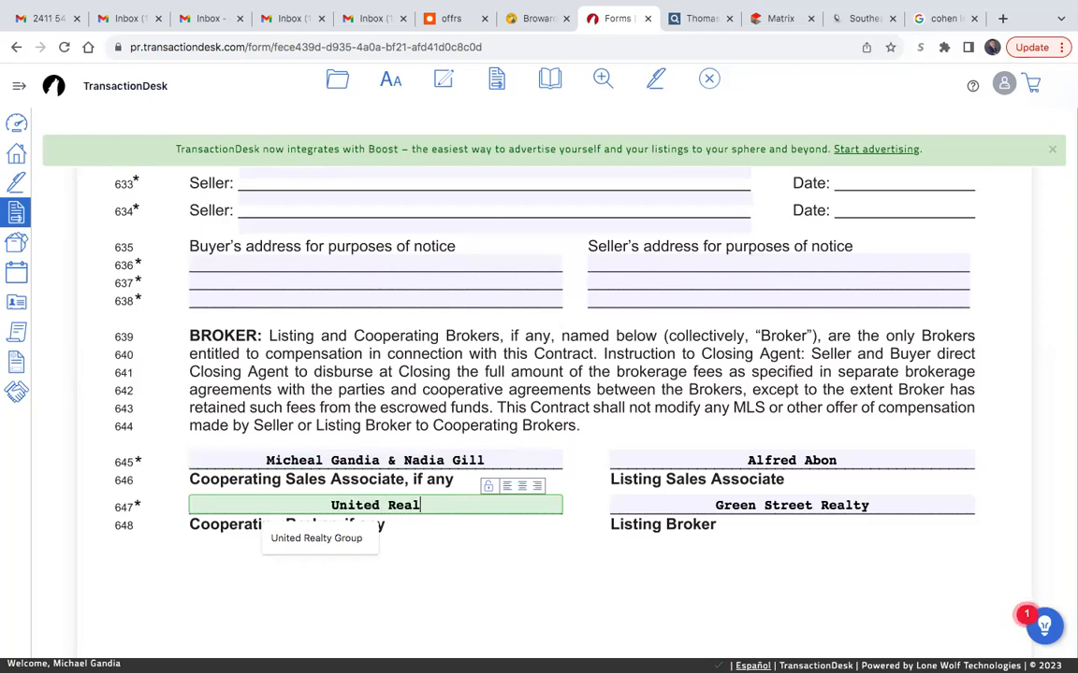
text(ty Group)
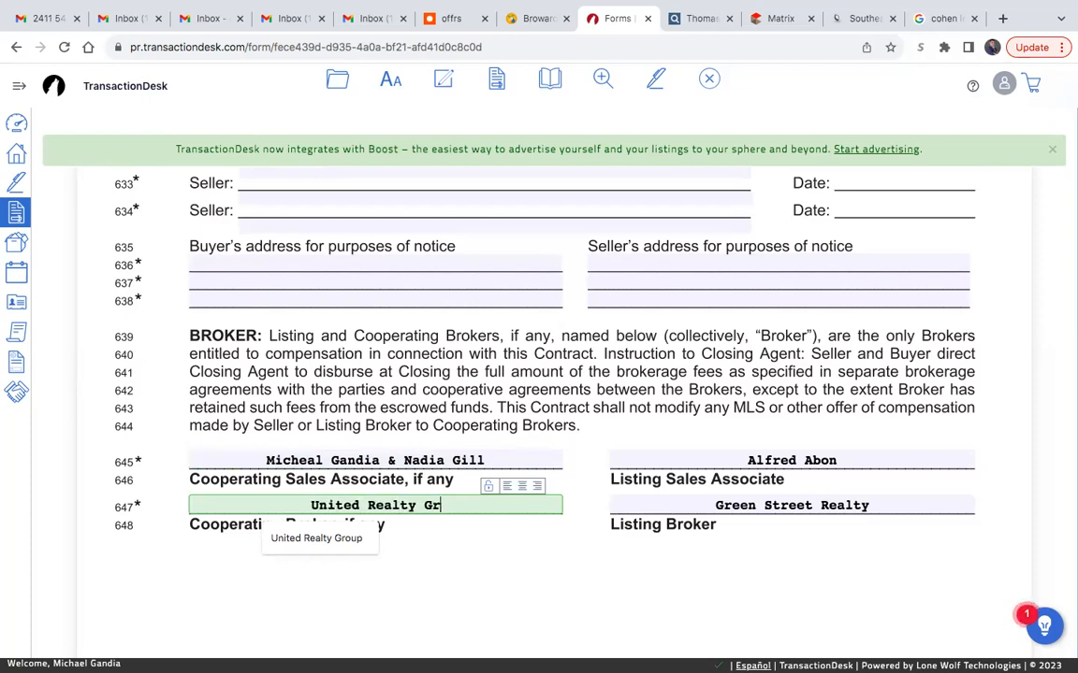
click(555, 569)
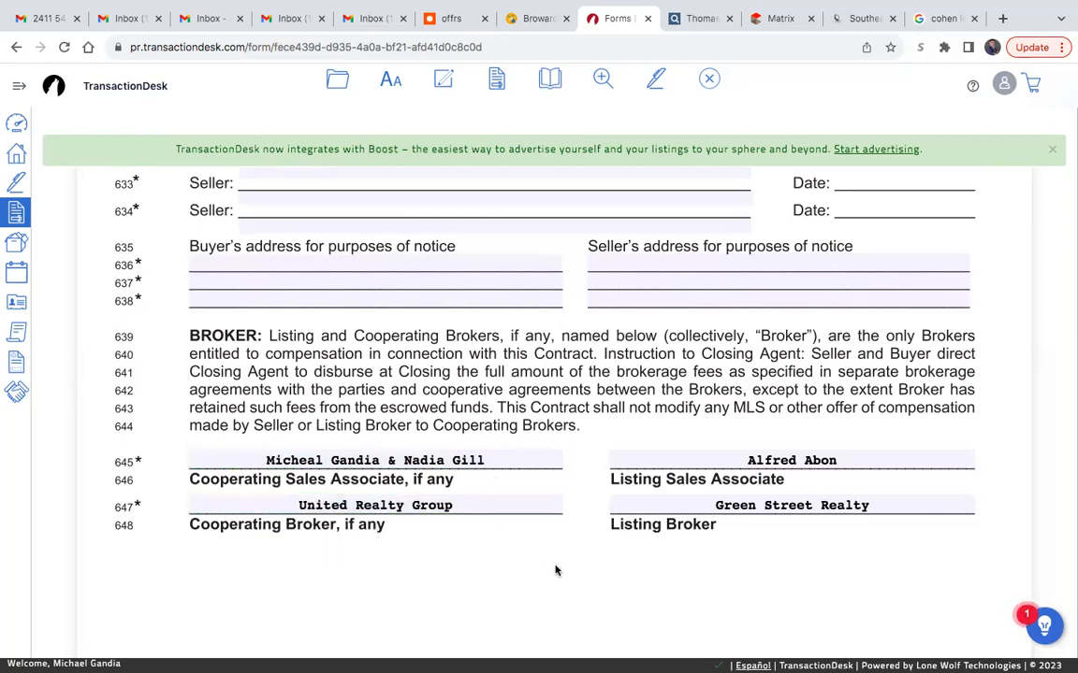
- Save the AS IS contract form and close it to return to the transaction's forms list
scroll(556, 570, down, 1)
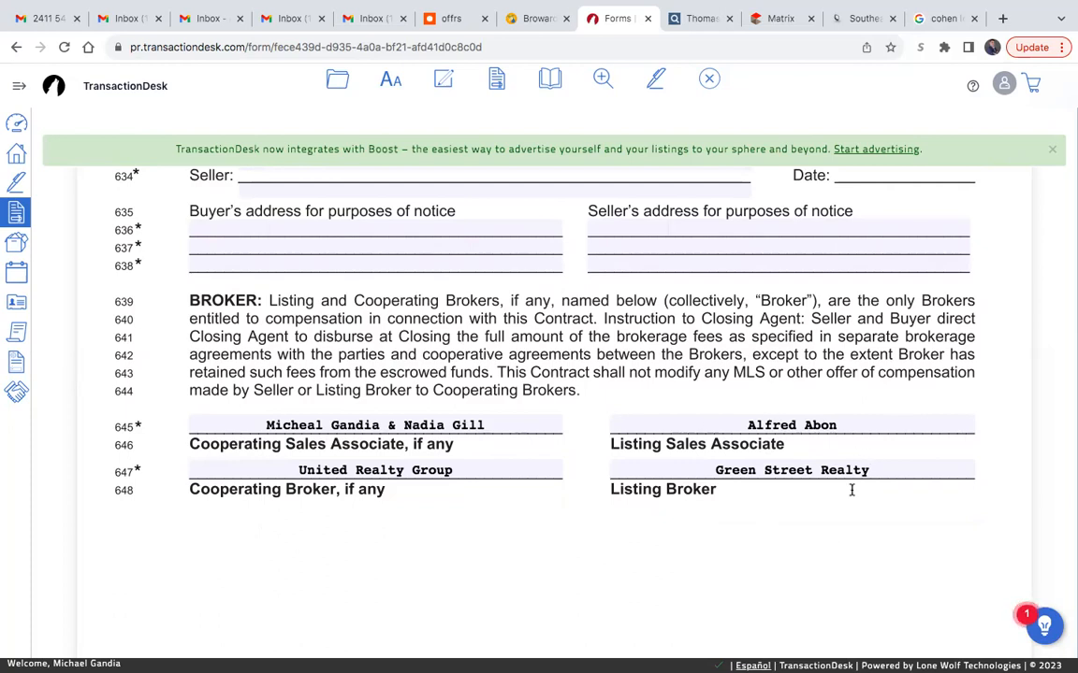
scroll(813, 498, down, 1)
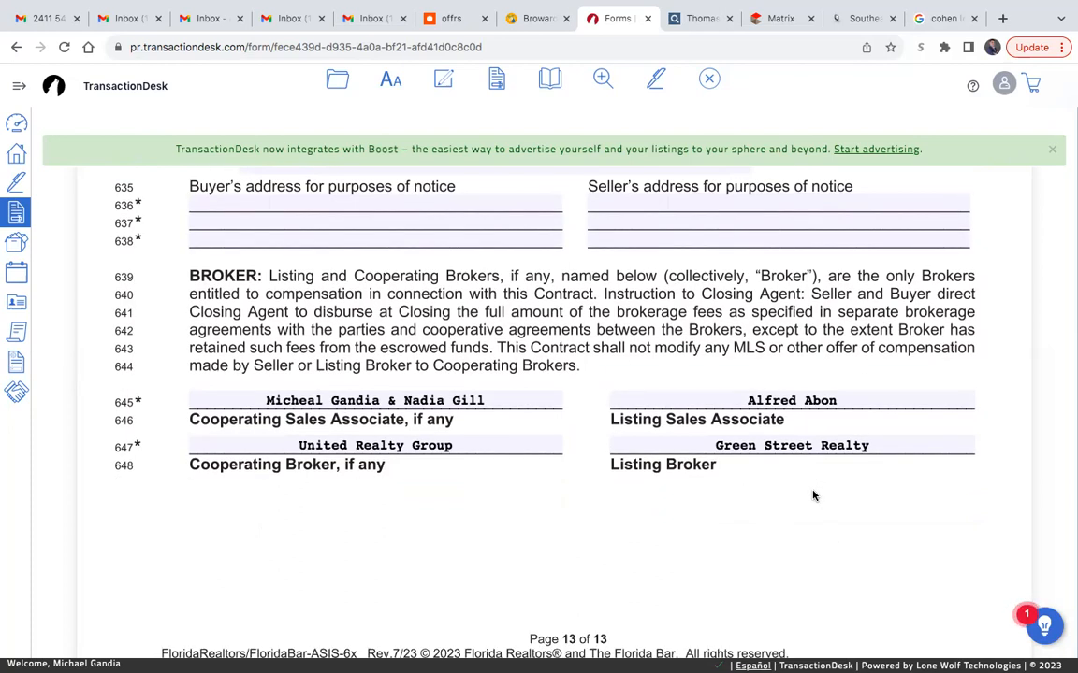
scroll(813, 496, up, 1)
mouse_move(340, 85)
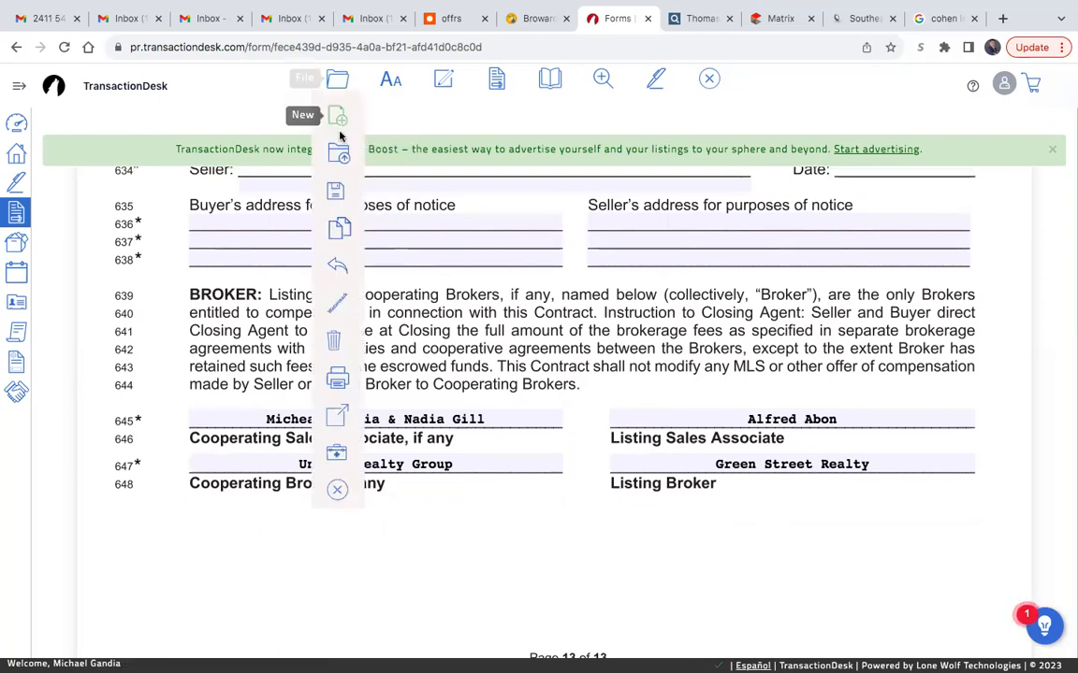
mouse_move(335, 190)
click(391, 200)
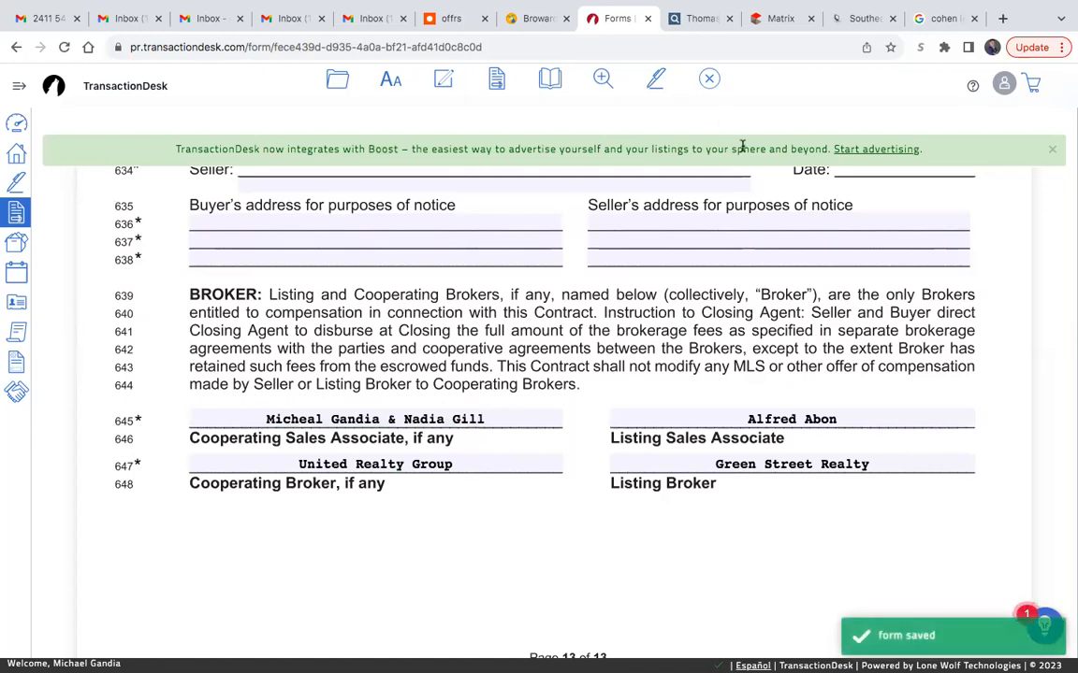
click(708, 82)
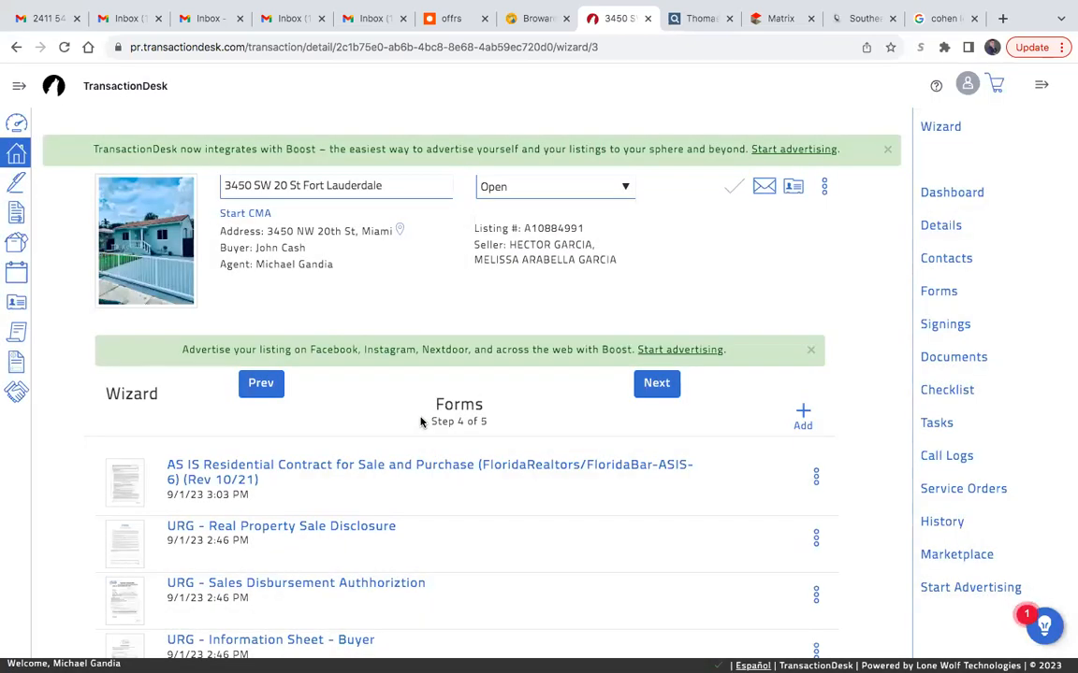
- Open the CR-6 Lead-Based Paint Disclosure Rider P and, in paragraph (e), check that Buyer has received a 10-day opportunity for risk assessment
scroll(294, 486, down, 5)
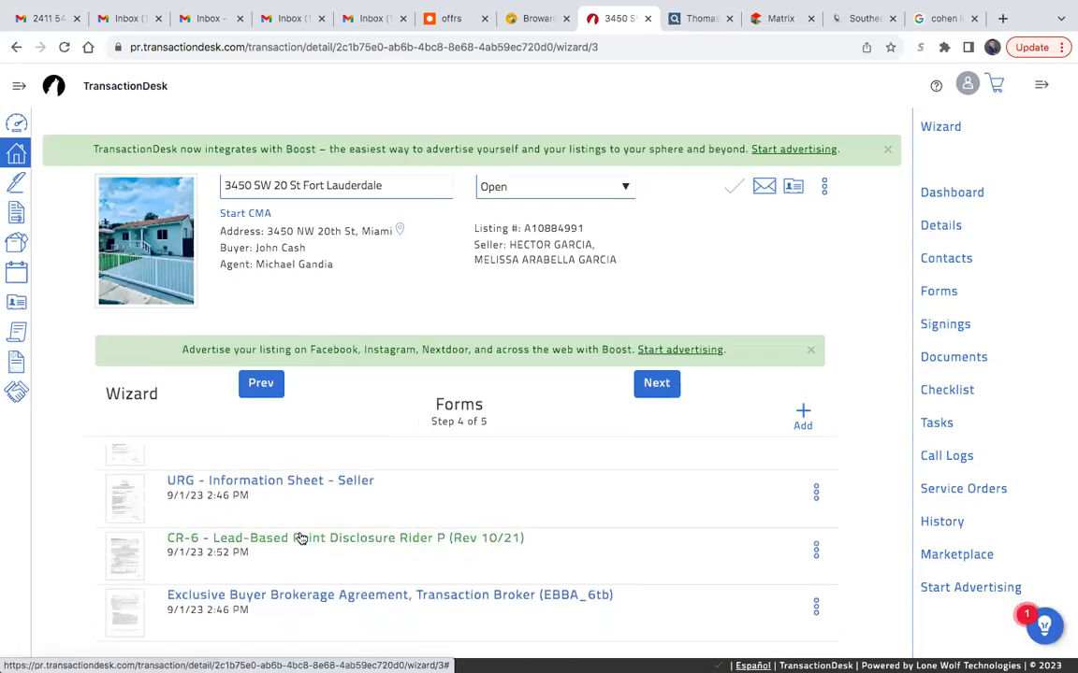
click(299, 538)
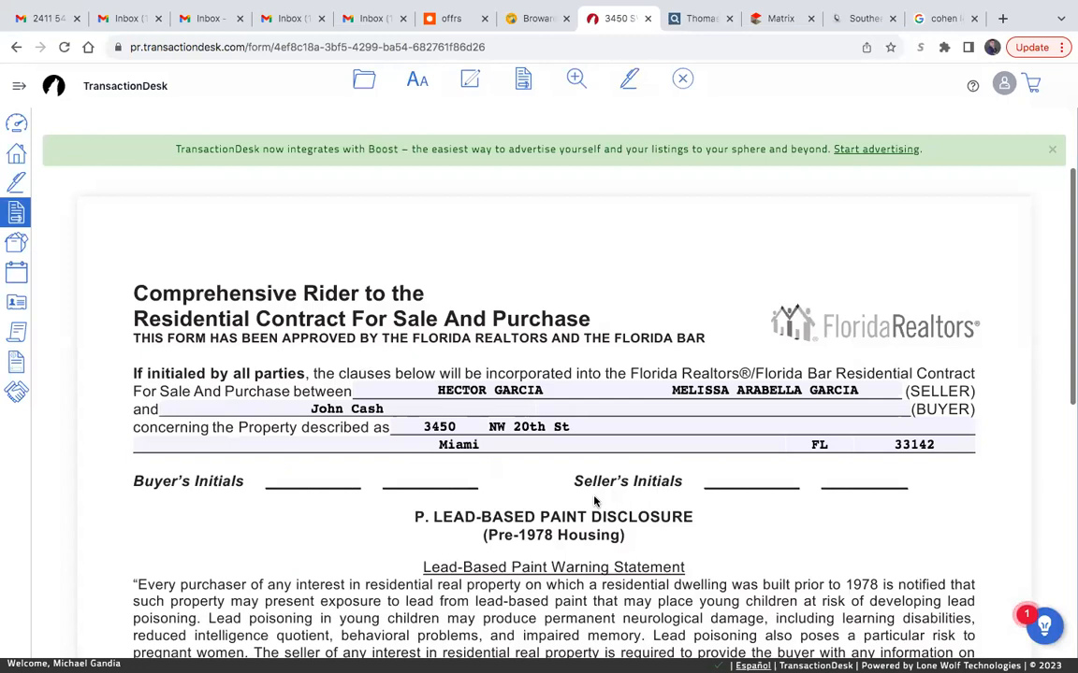
scroll(594, 500, down, 5)
click(264, 499)
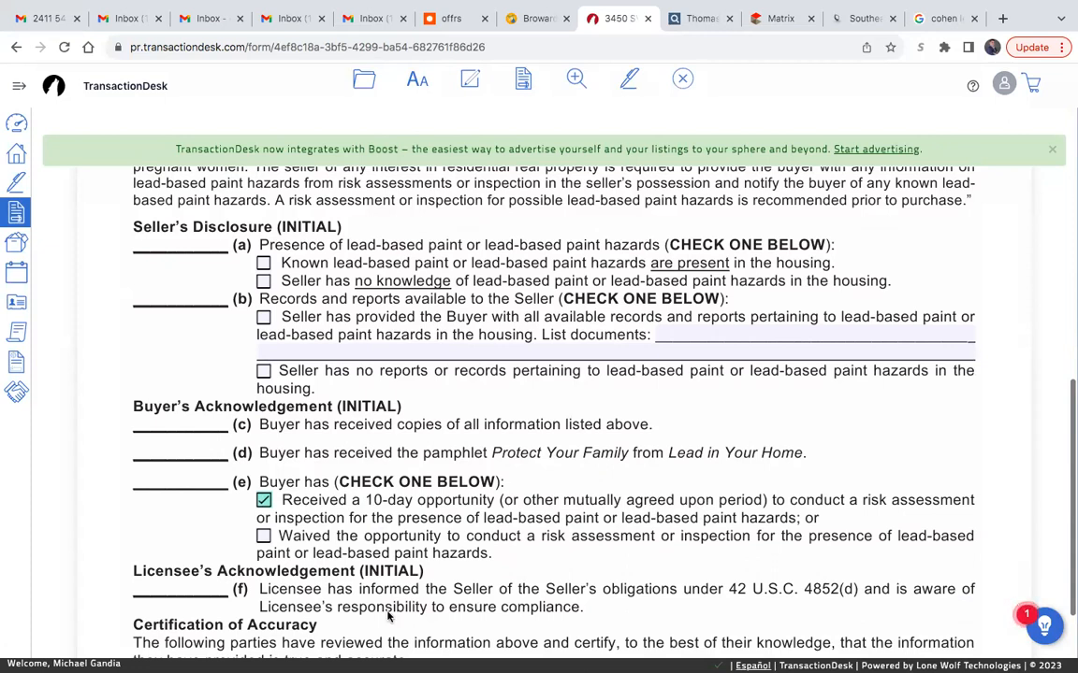
- In the rider's Certification of Accuracy, replace the prefilled Selling Licensee with the first agent's full name
scroll(356, 475, down, 1)
scroll(358, 475, down, 1)
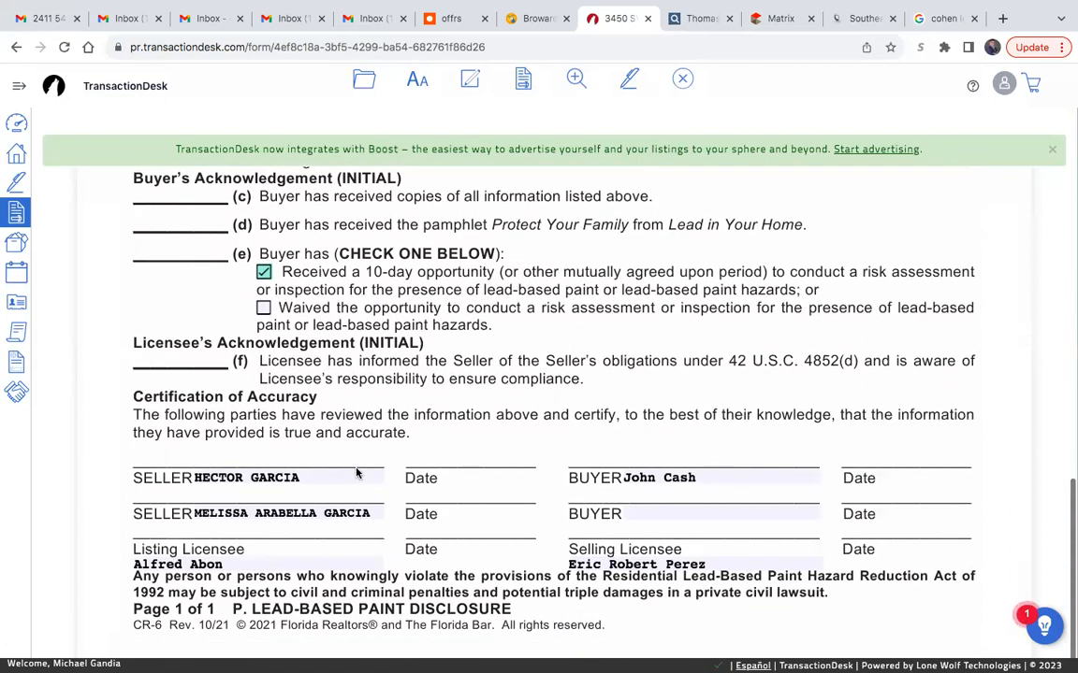
triple_click(666, 564)
key(BackSpace)
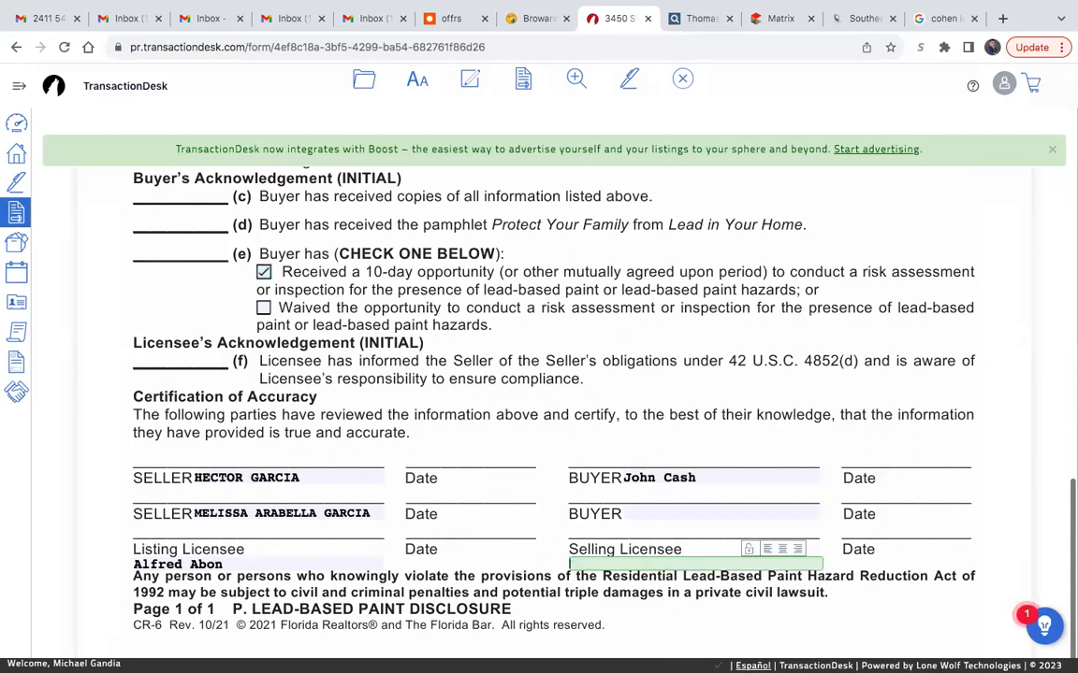
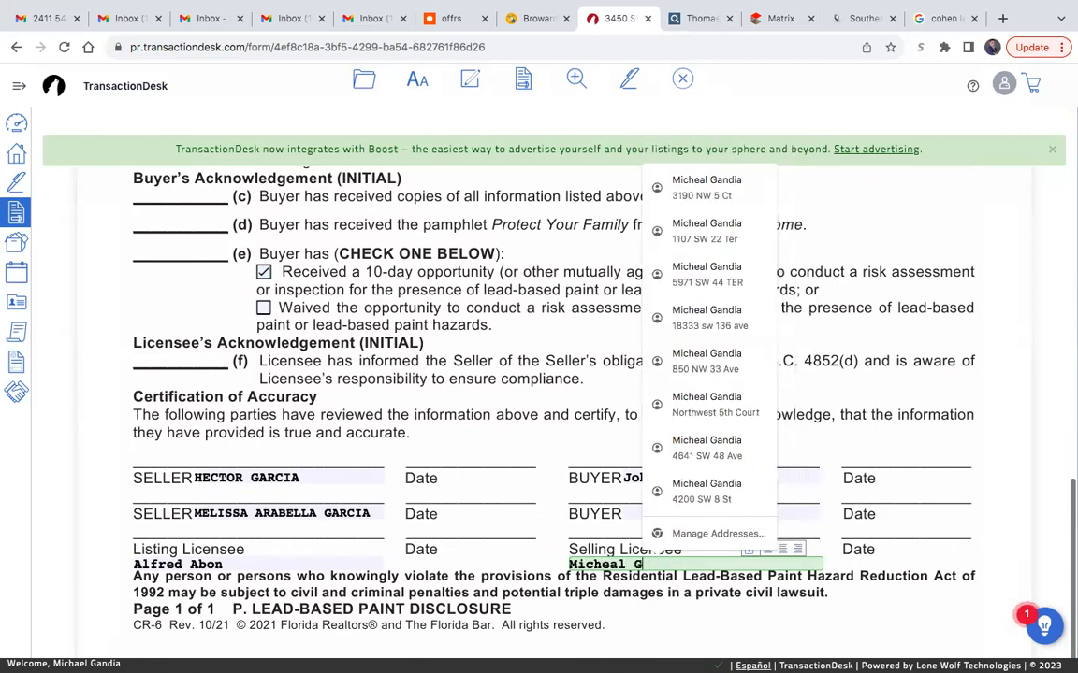
click(723, 599)
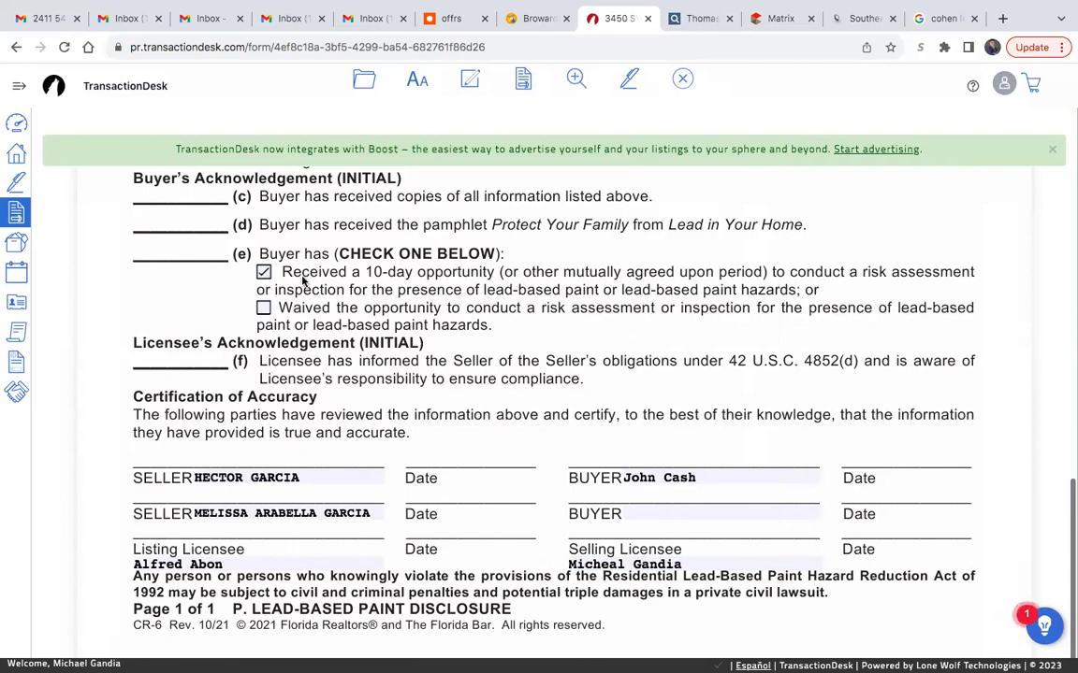
- Save the lead-based paint rider and close it to return to the forms list
scroll(746, 385, up, 7)
click(362, 79)
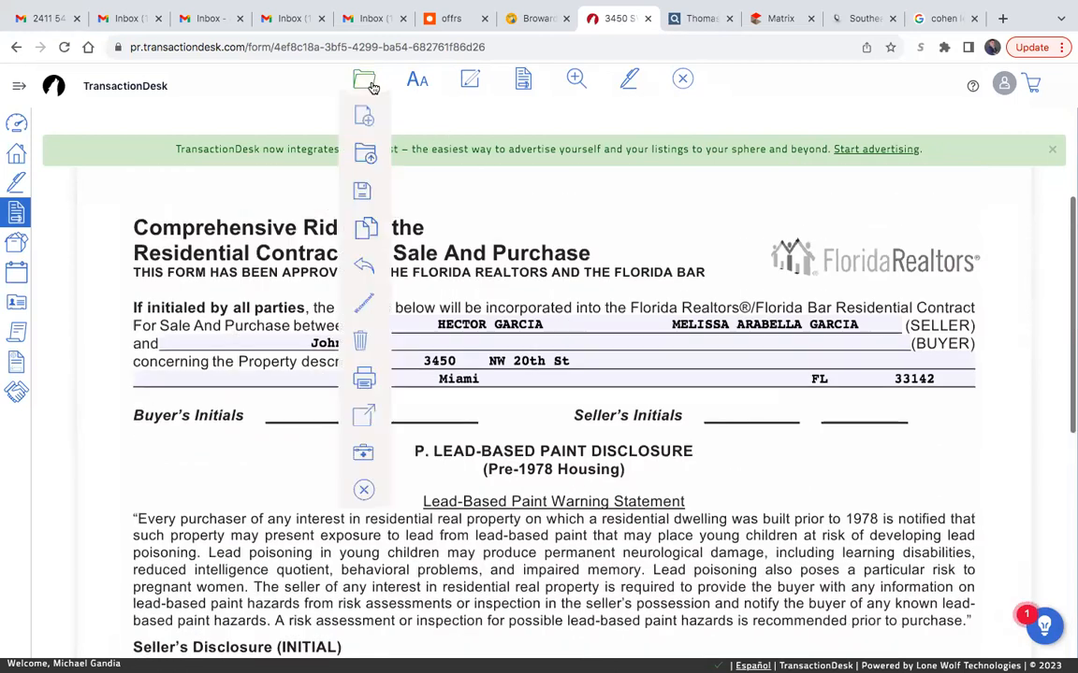
mouse_move(364, 192)
click(416, 197)
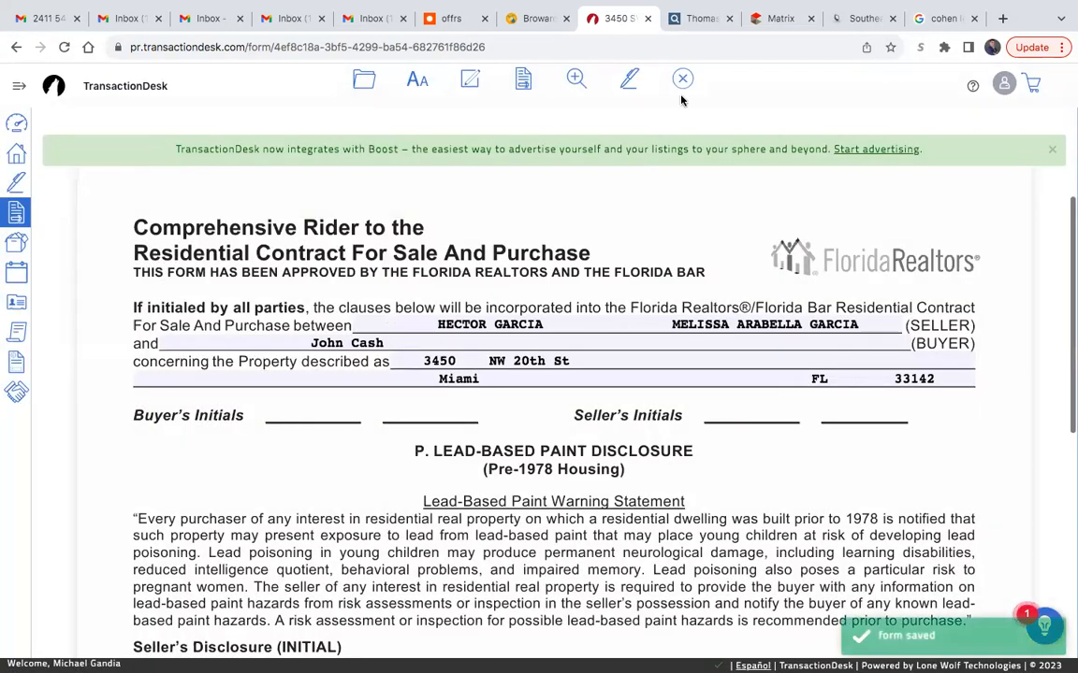
click(686, 80)
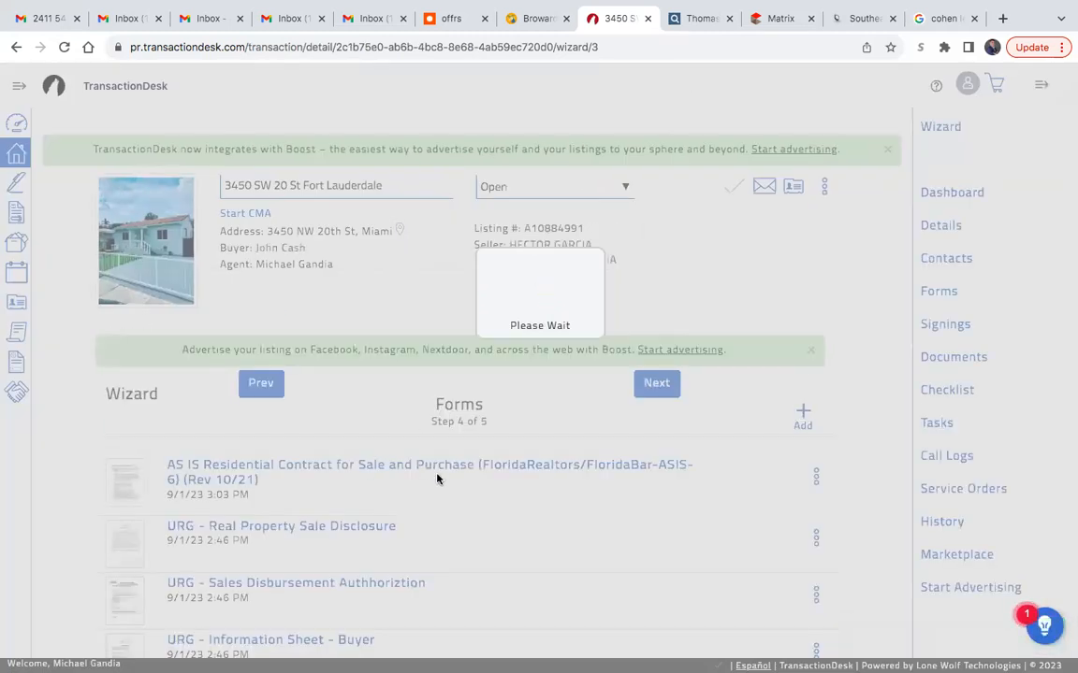
- Open the Exclusive Buyer Brokerage Agreement, Transaction Broker (EBBA_6tb), and enter both agents' full names as Real Estate Broker in Parties paragraph 1
scroll(436, 479, down, 8)
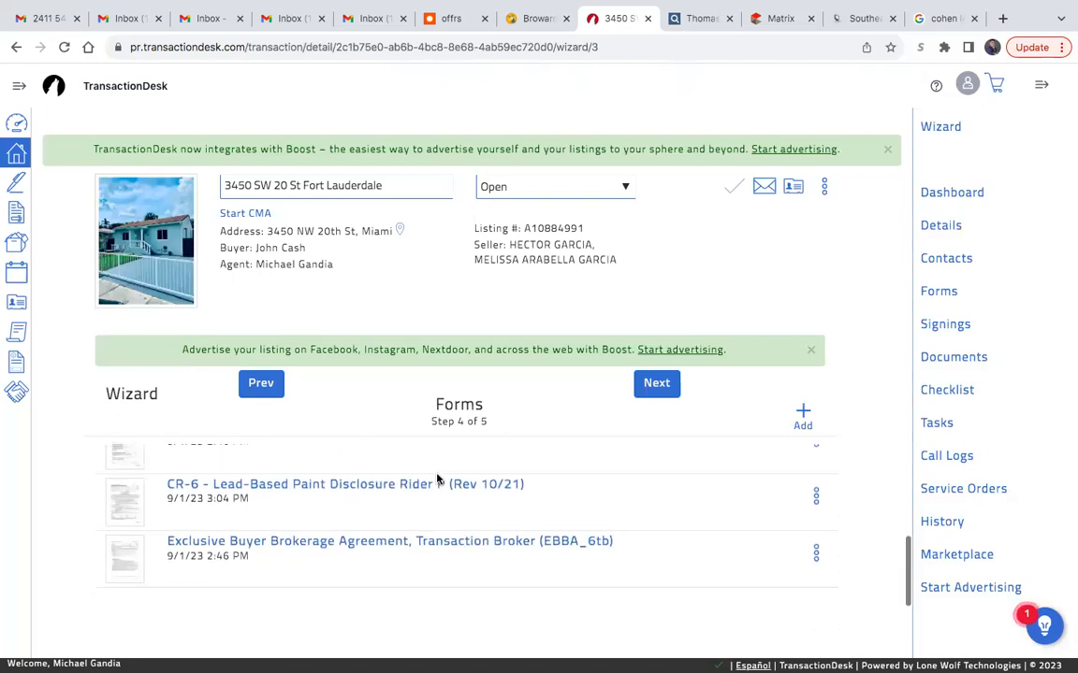
scroll(368, 503, up, 1)
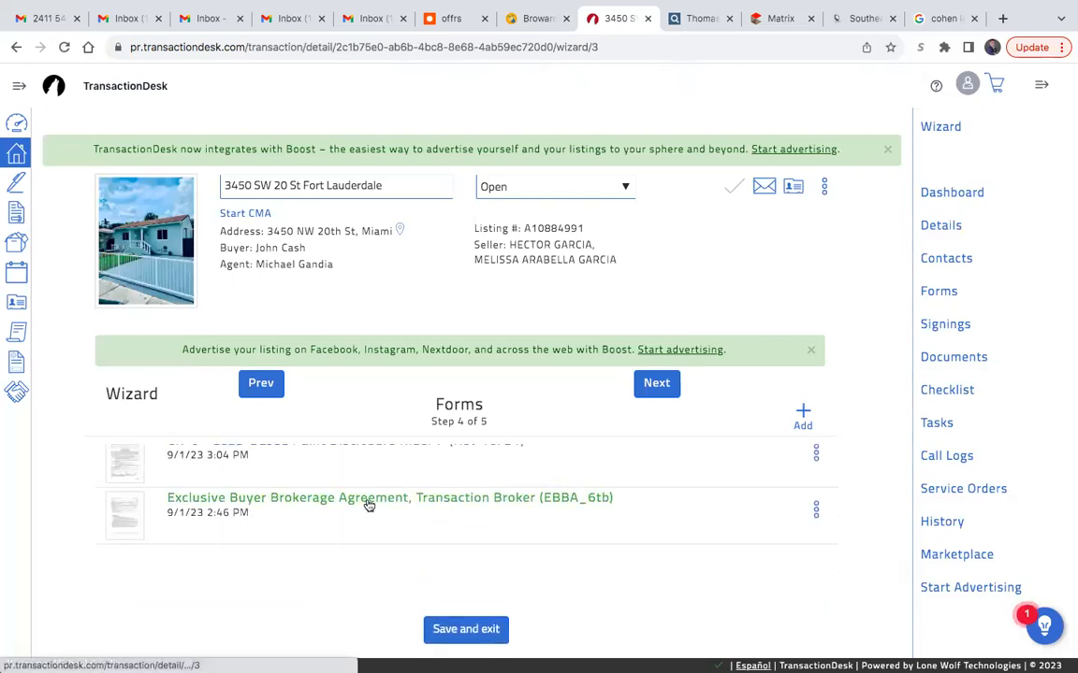
click(369, 505)
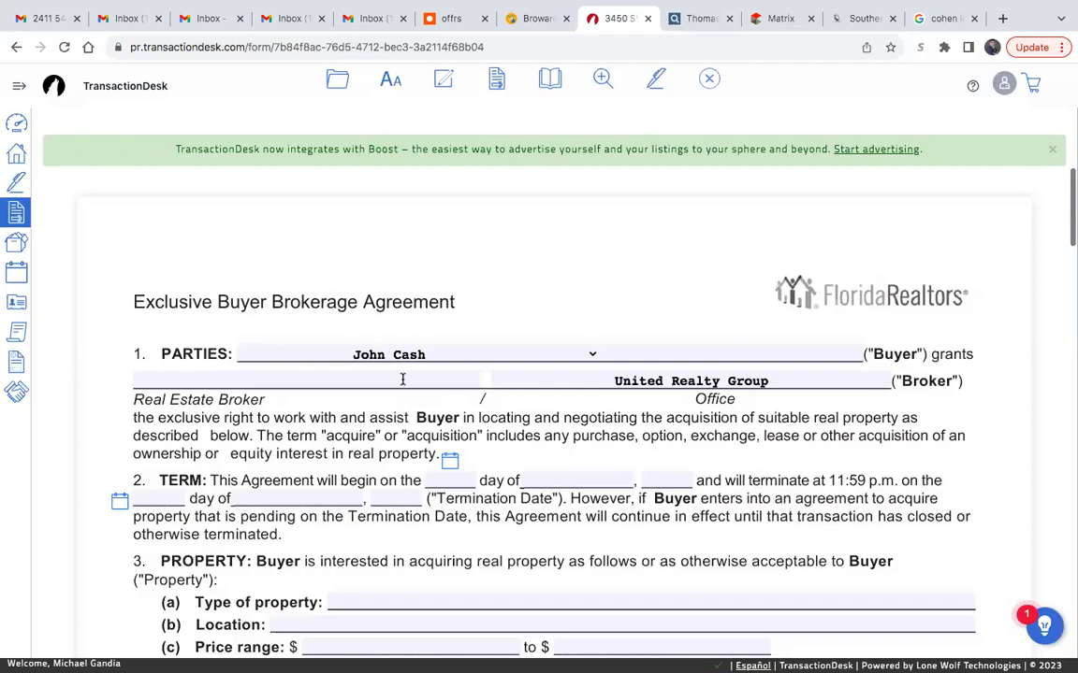
click(402, 379)
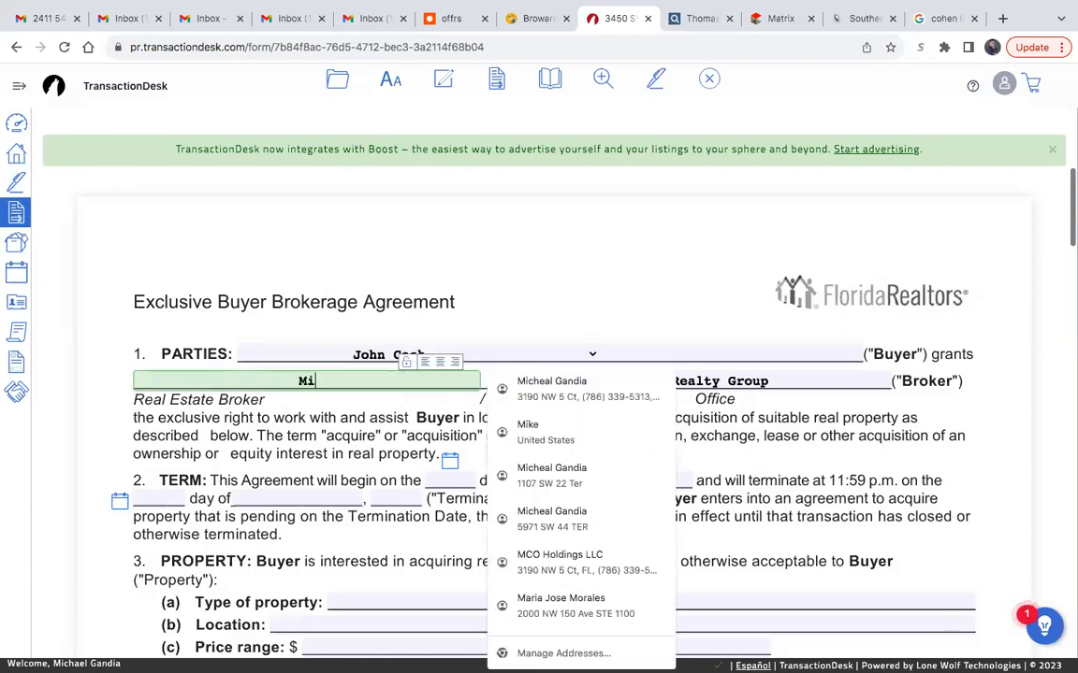
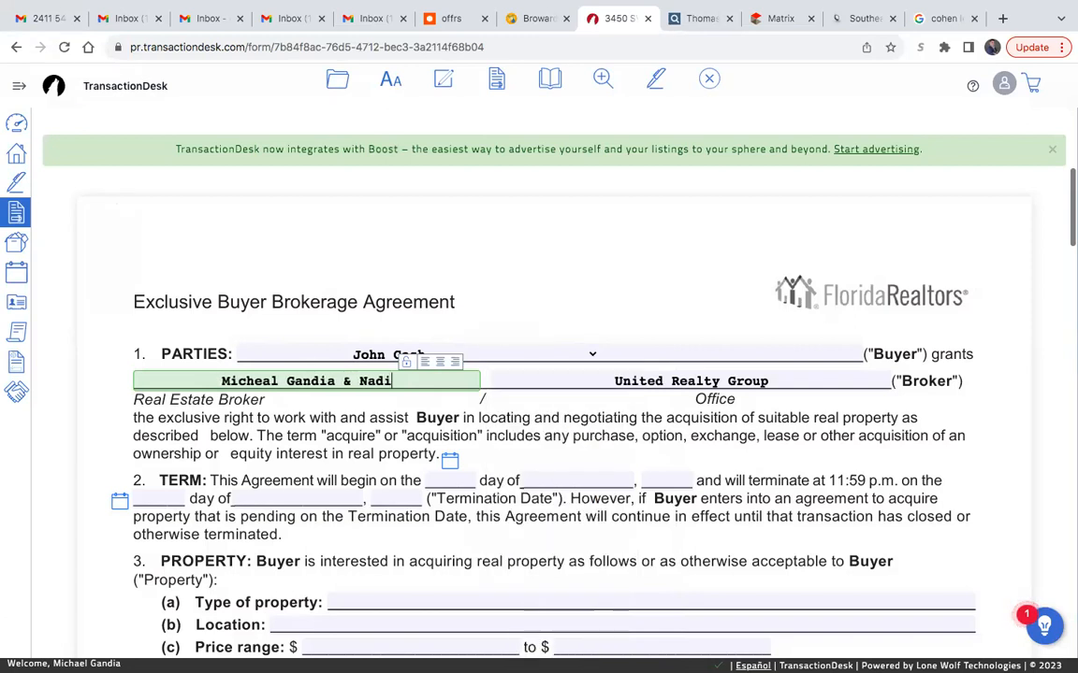
click(568, 407)
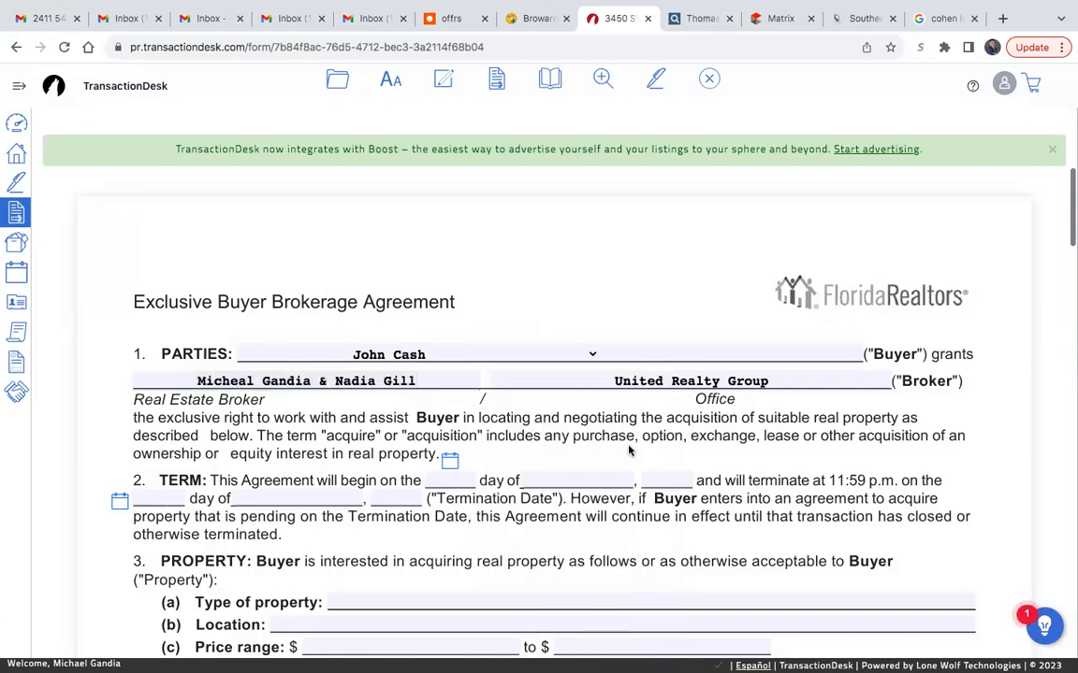
- In Term paragraph 2, set the agreement's beginning date to the 1st day of September, 2023
click(447, 480)
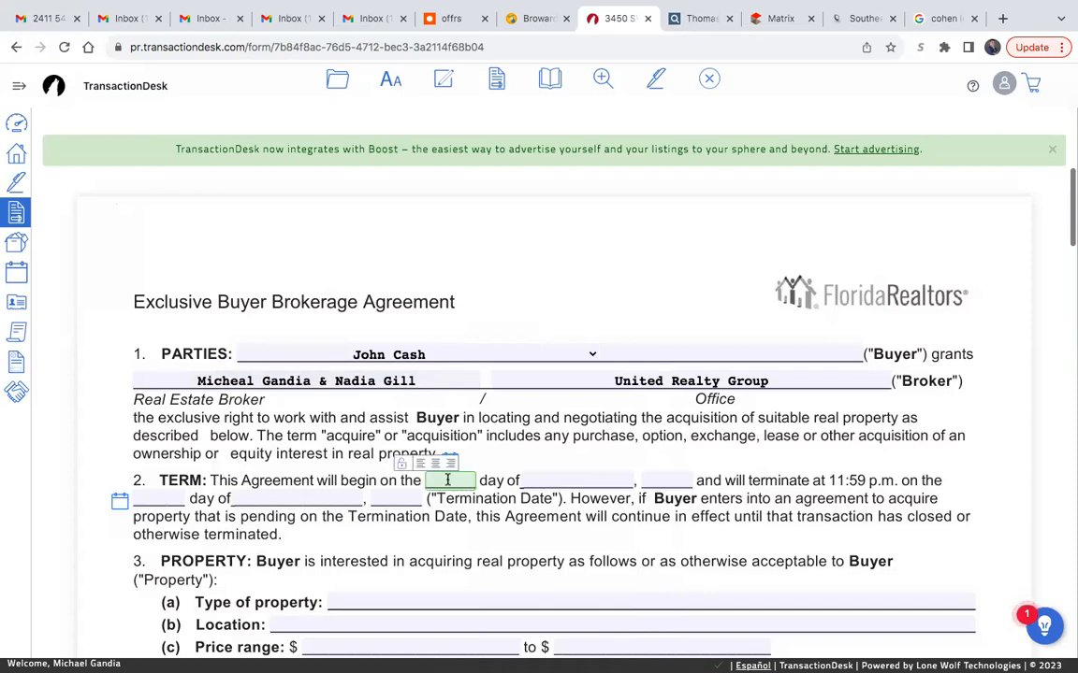
text(1st)
click(568, 479)
text(September)
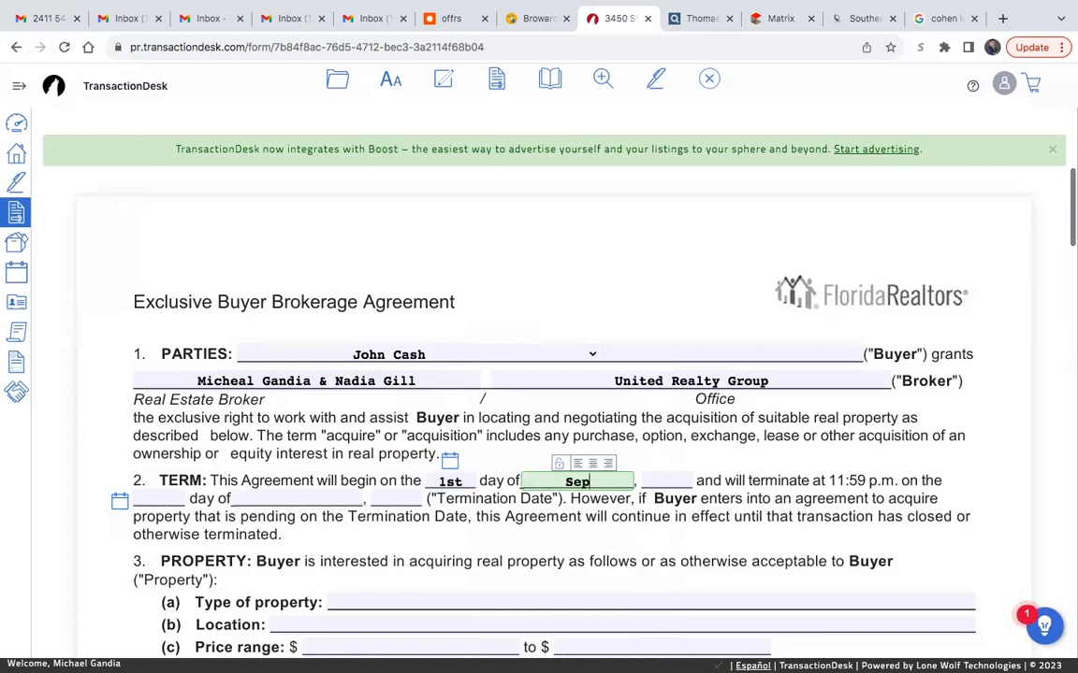
click(659, 480)
text(2023)
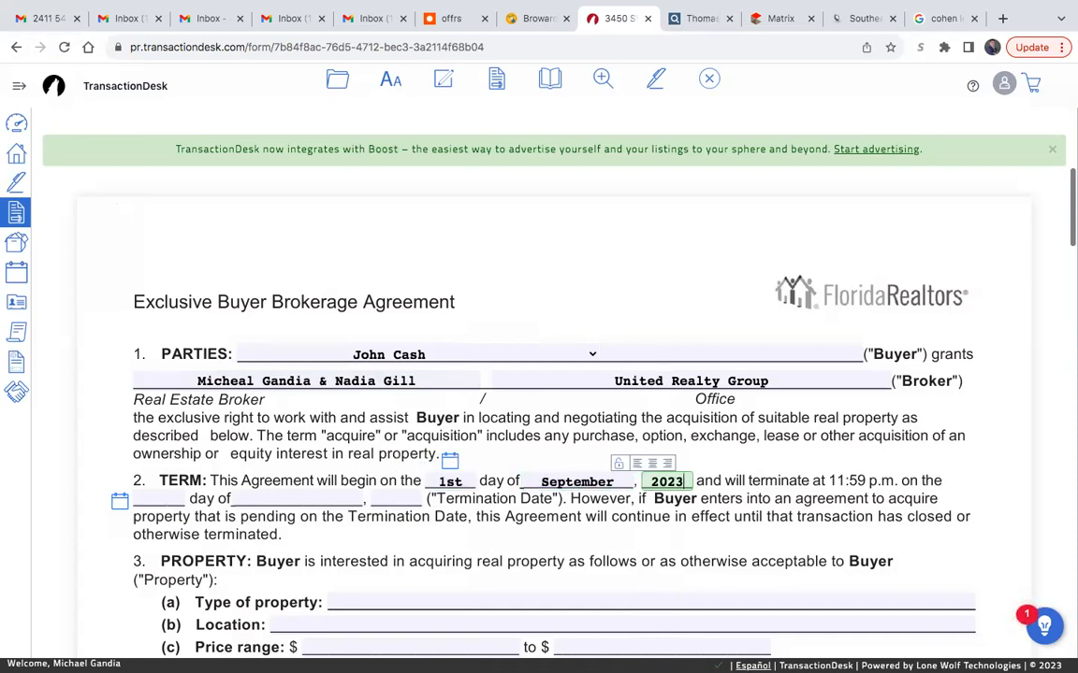
- In Term paragraph 2, set the Termination Date to the 28th day of February, 2024
click(149, 496)
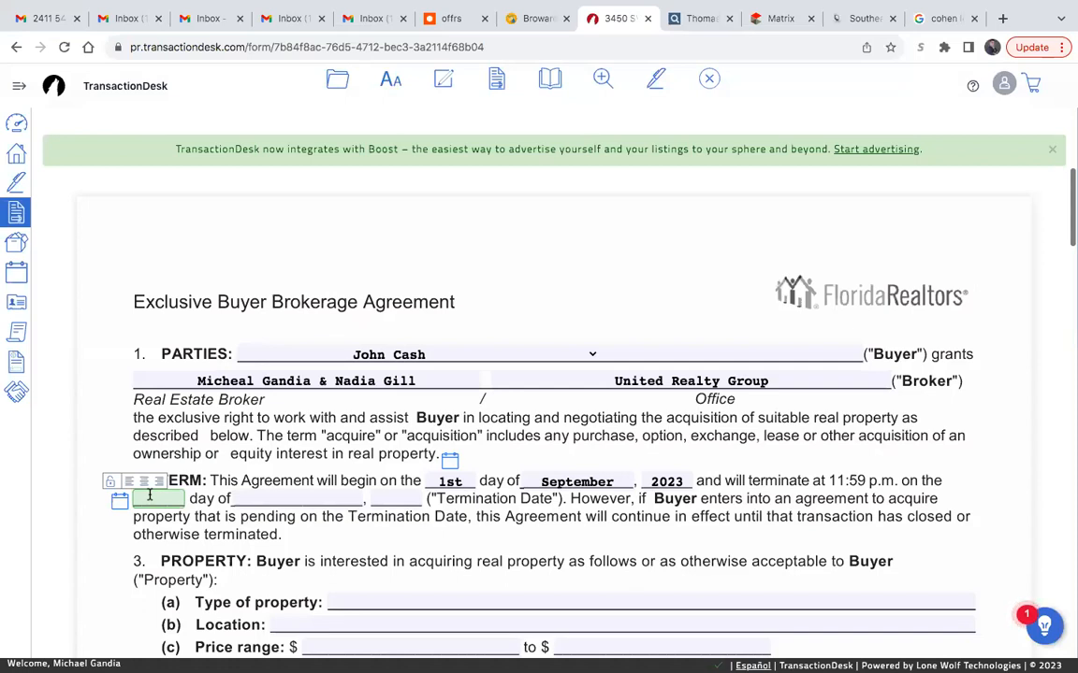
text(28th)
click(289, 498)
text(F)
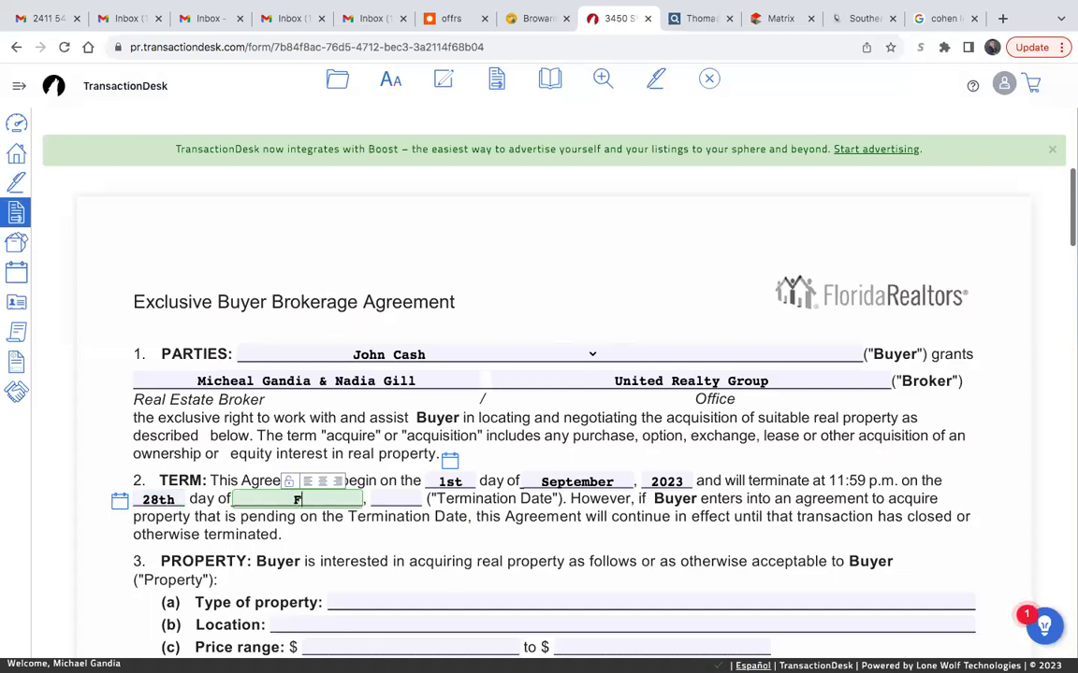
text(ebru)
text(ary)
key(BackSpace)
text(y)
click(380, 499)
text(2024)
click(490, 497)
- In Property paragraph 3(a), enter the type of property as "All properties sent and shown by" followed by the first agent's full name
scroll(541, 553, down, 3)
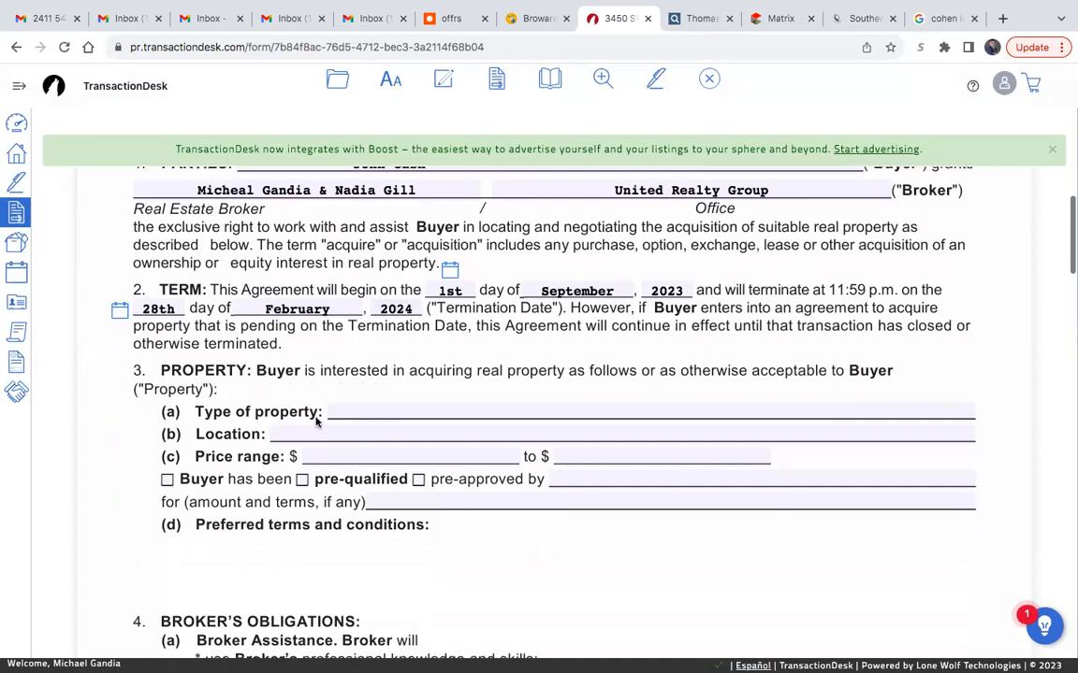
click(471, 408)
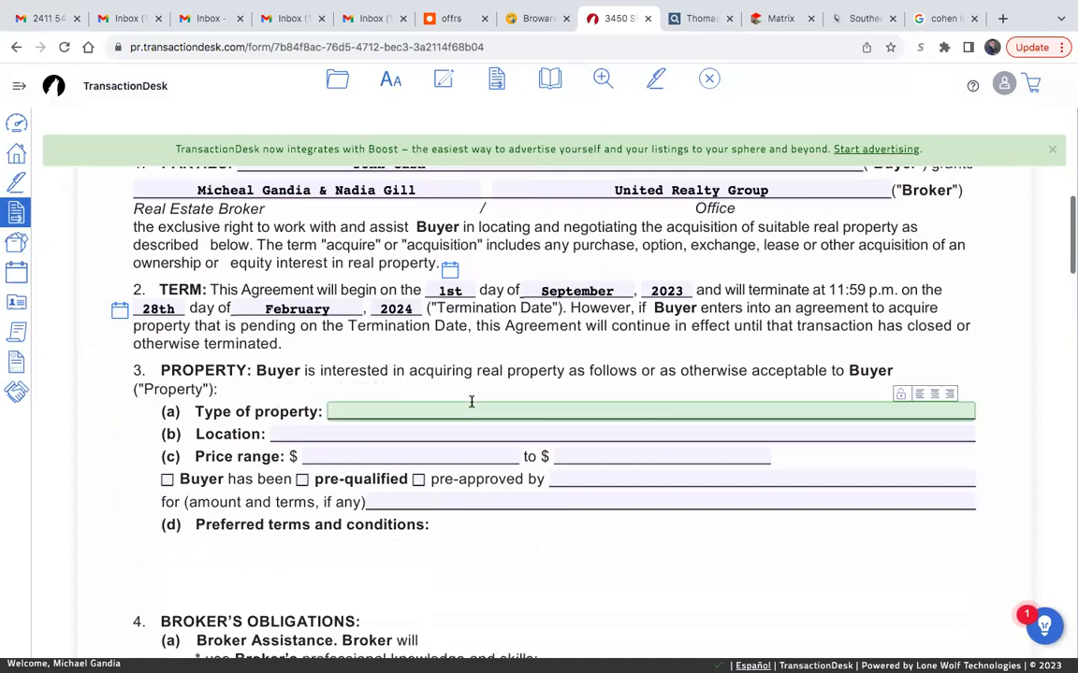
text(All properties shown )
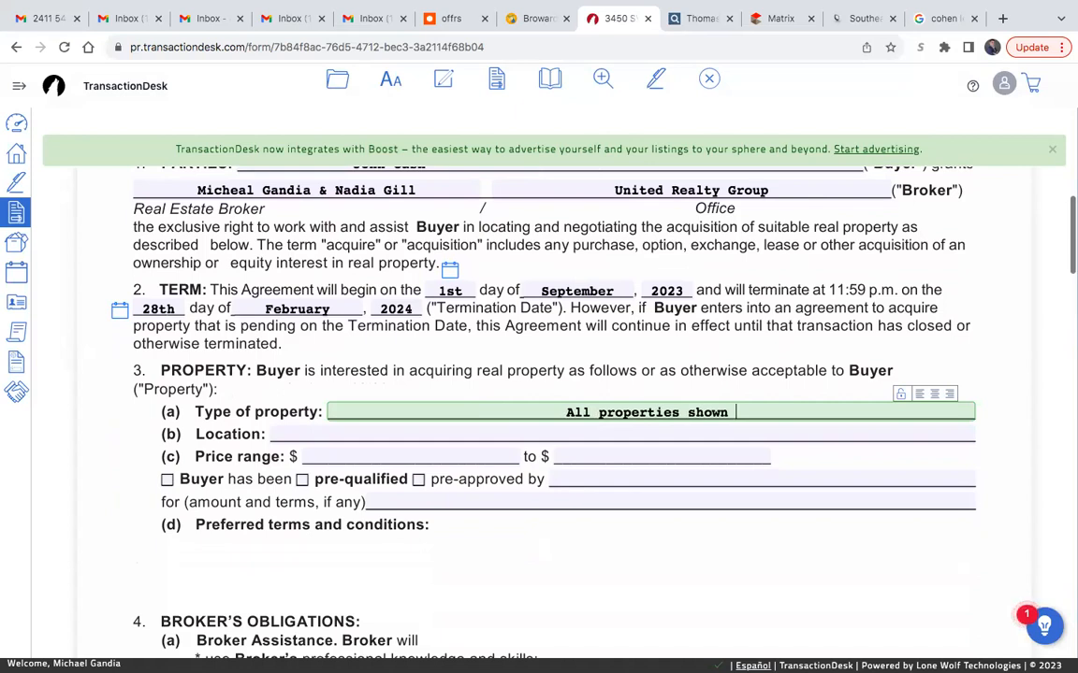
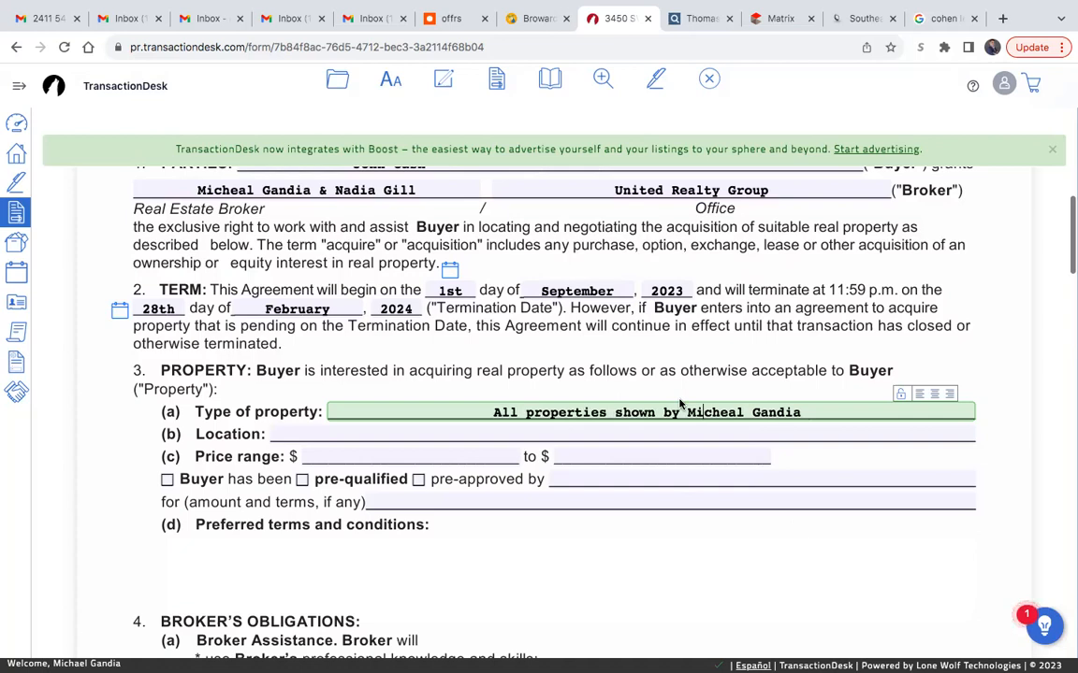
click(614, 412)
text(sent and)
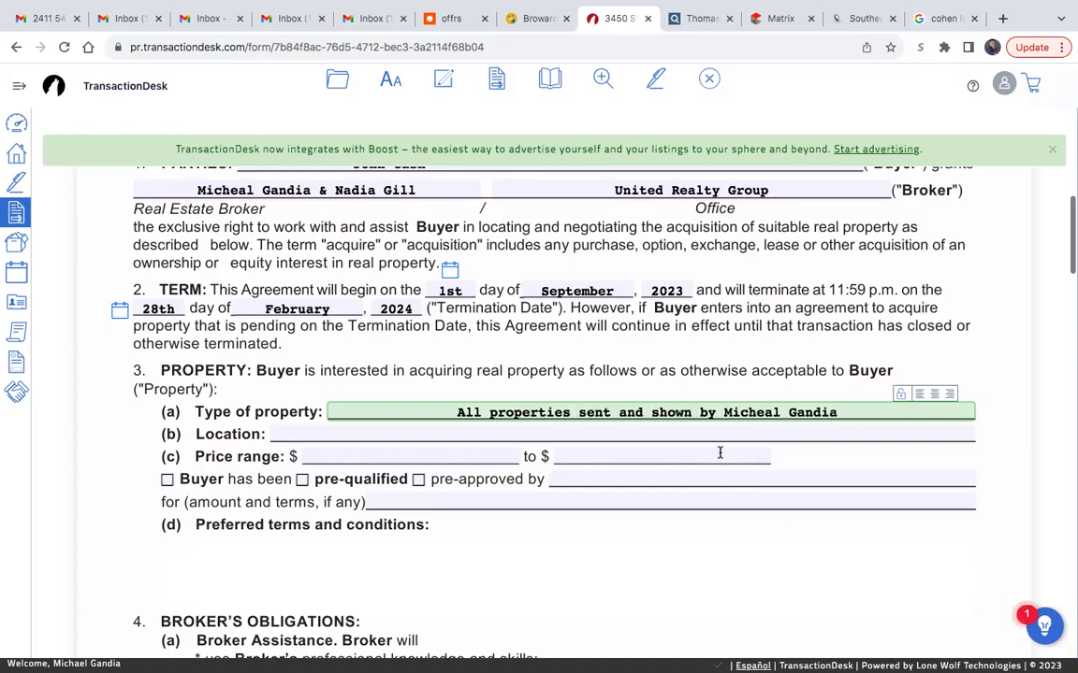
click(320, 428)
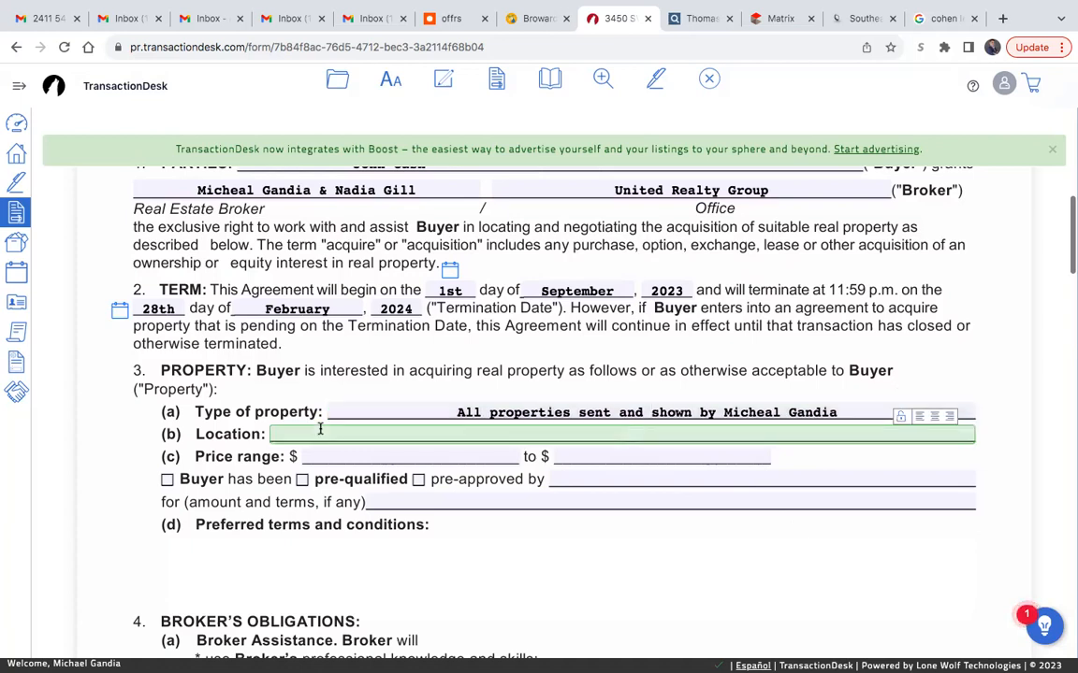
click(728, 560)
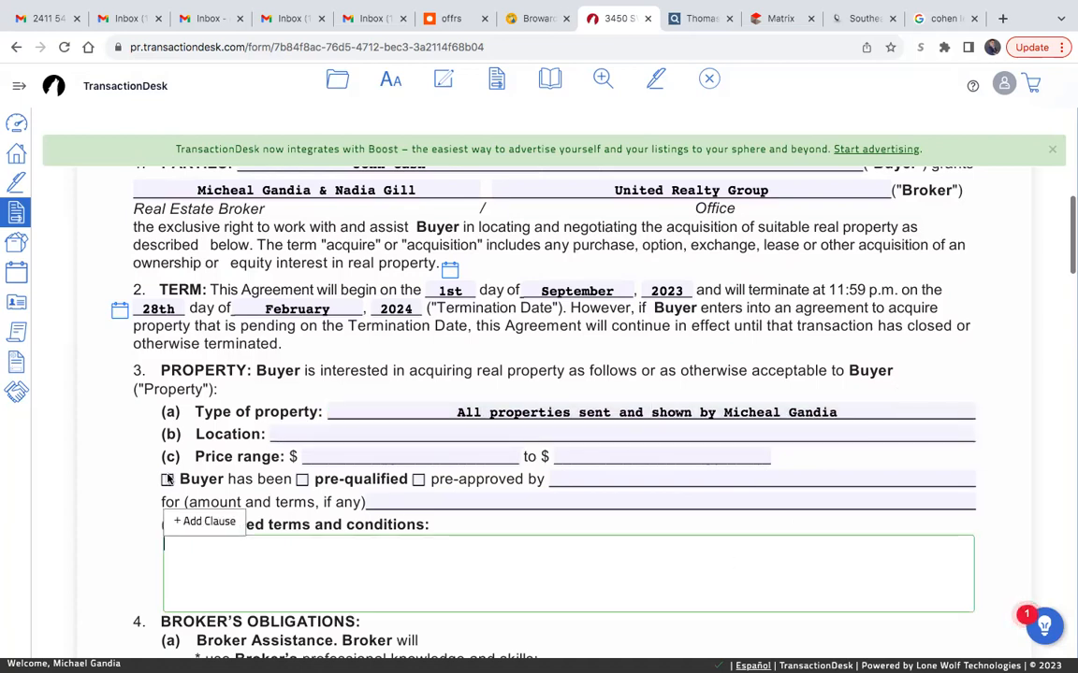
scroll(430, 489, down, 2)
click(116, 479)
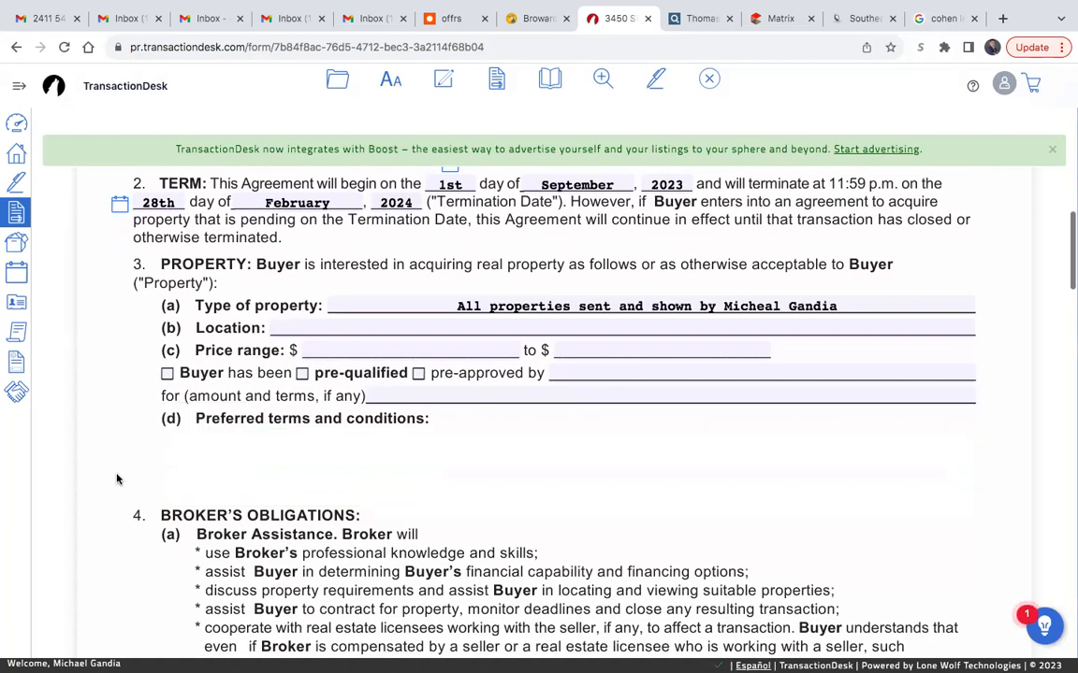
click(245, 458)
- In Retainer paragraph 6, check that the retainer fee "will not be credited" to Buyer
scroll(339, 458, down, 8)
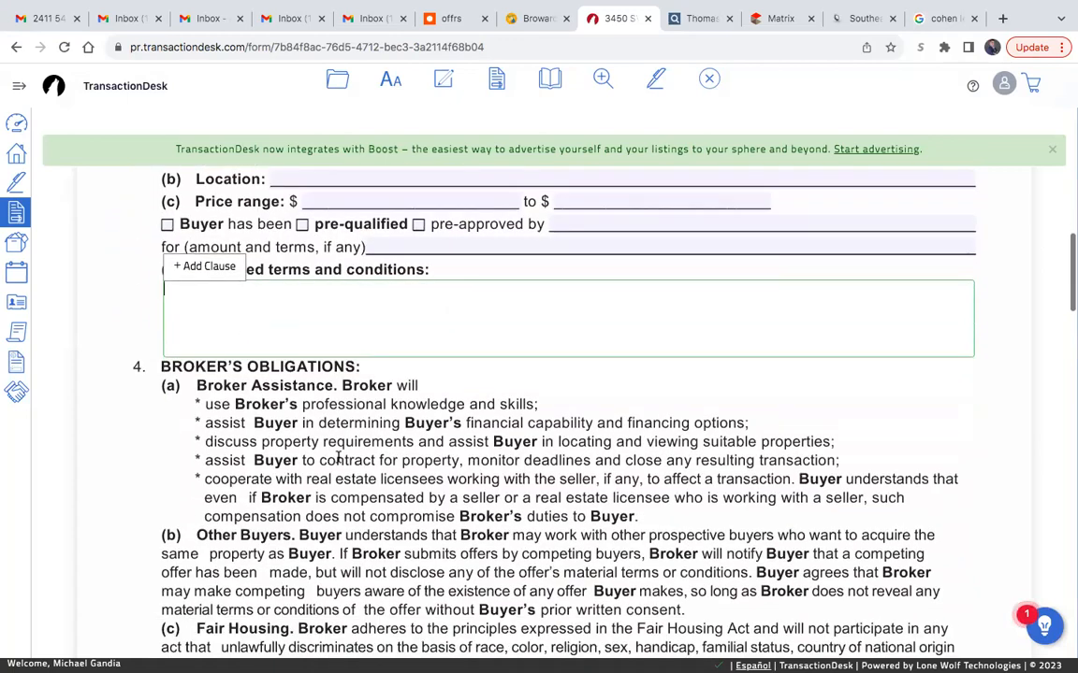
scroll(339, 458, up, 5)
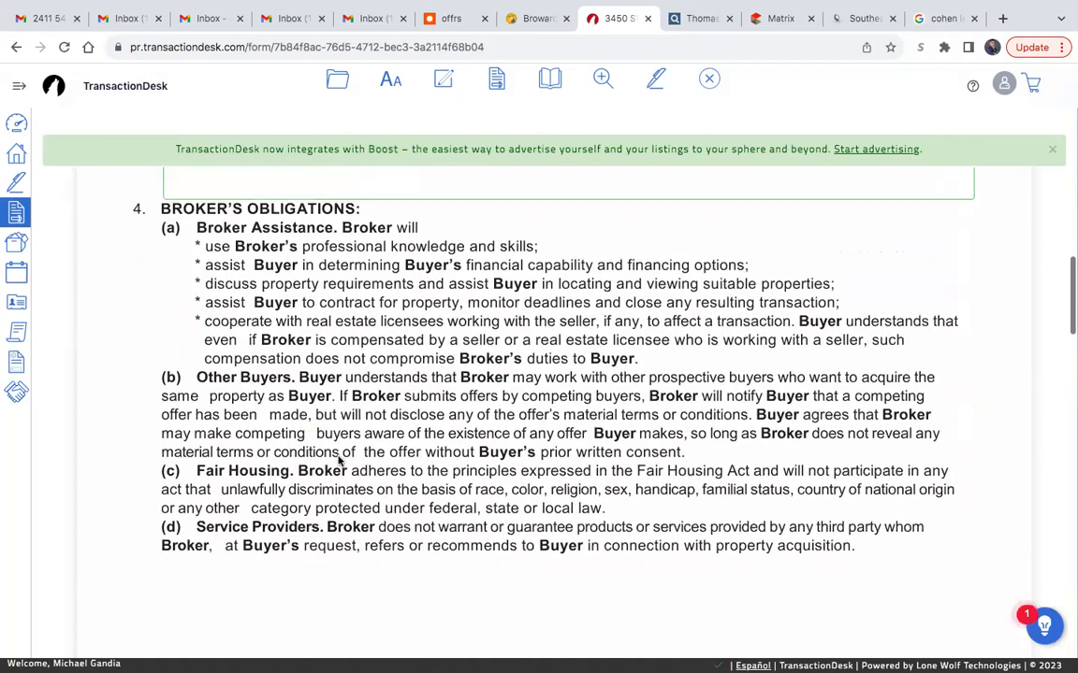
scroll(339, 458, down, 5)
scroll(339, 457, down, 4)
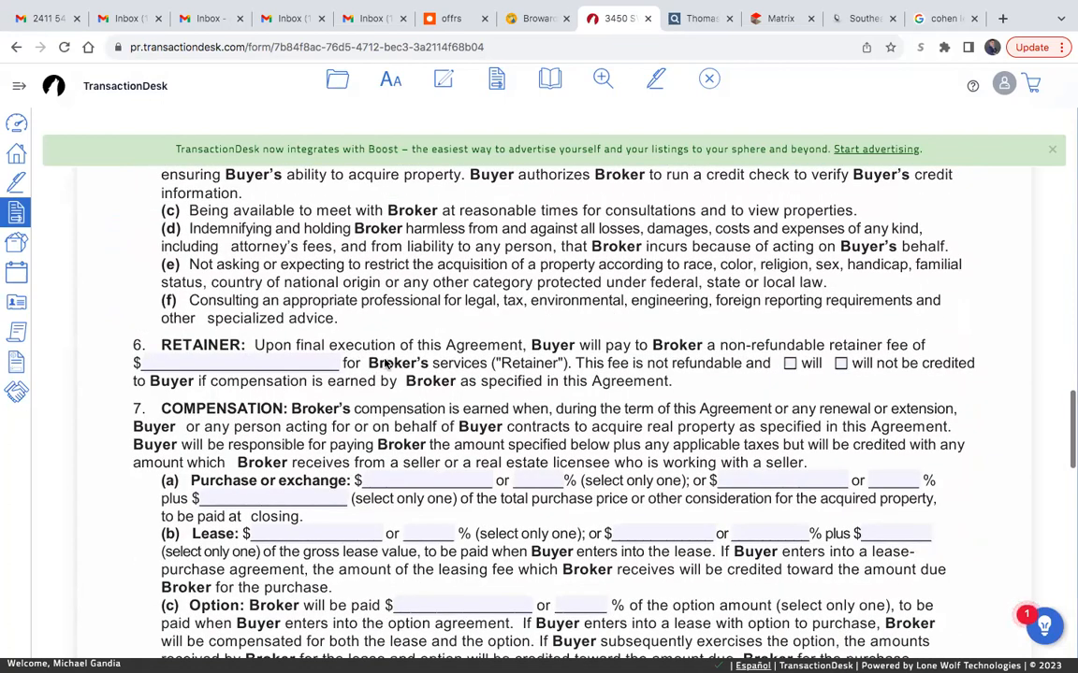
scroll(385, 364, down, 1)
click(840, 339)
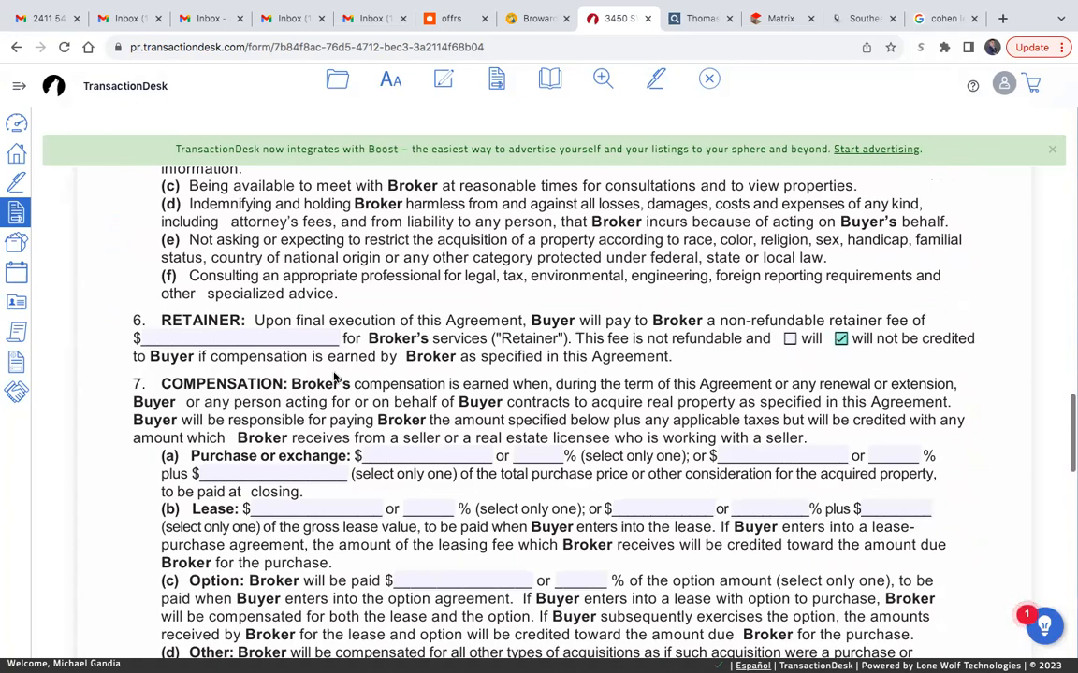
- In Special Clauses paragraph 13, enter "Buyer to pay $495 Transaction Fee to United Realty Group."
scroll(198, 416, down, 3)
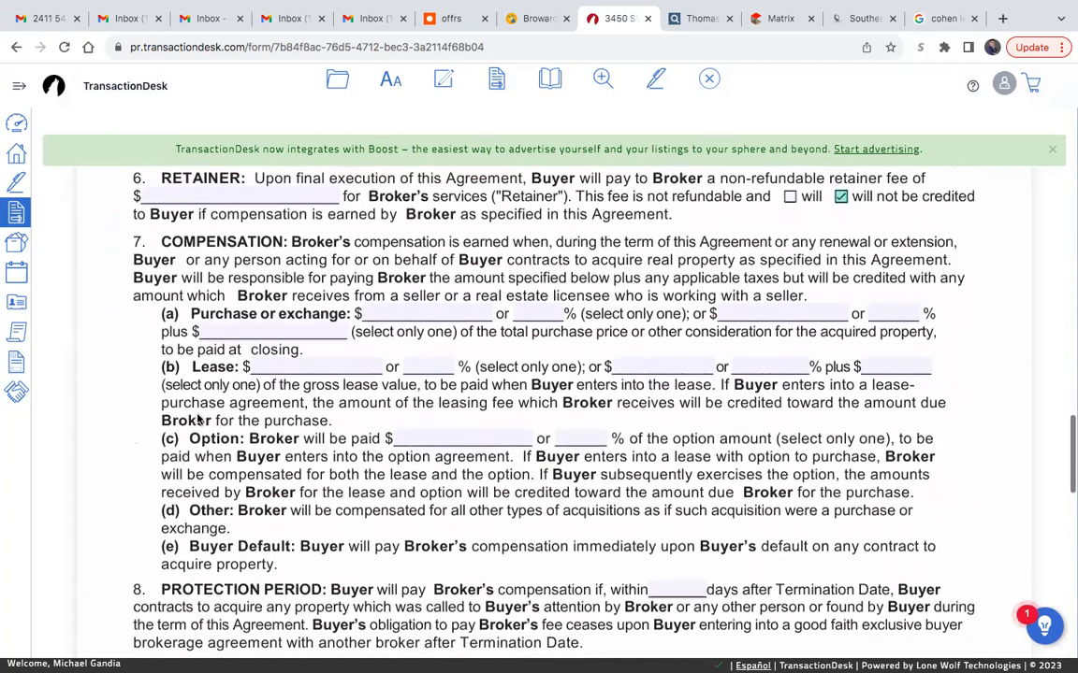
scroll(198, 419, down, 5)
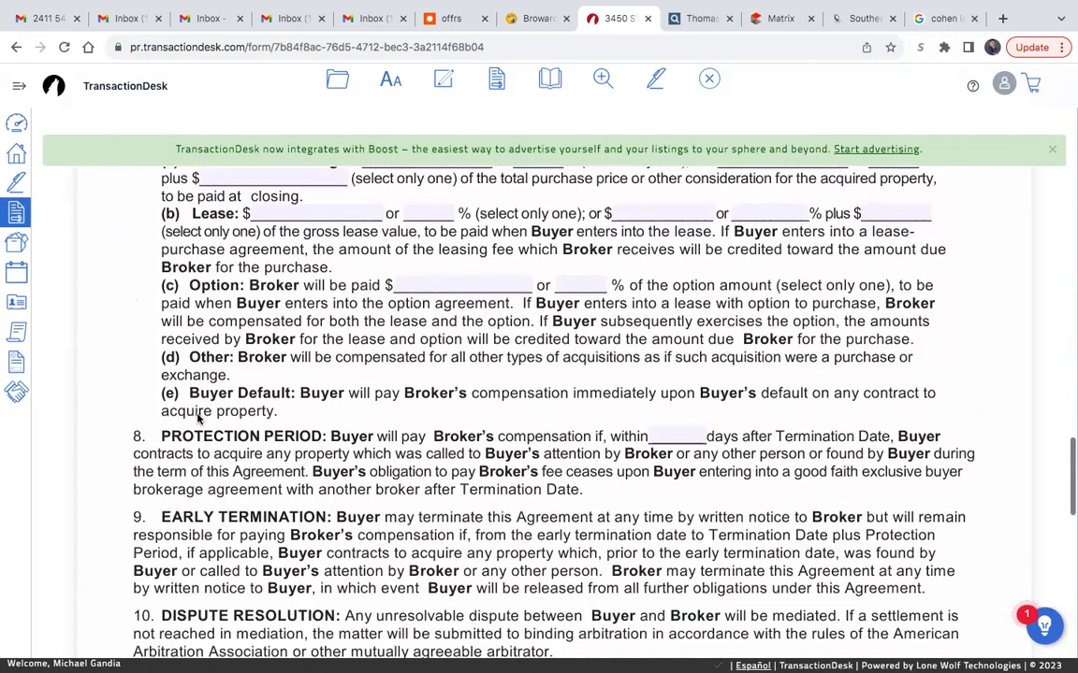
scroll(199, 419, down, 3)
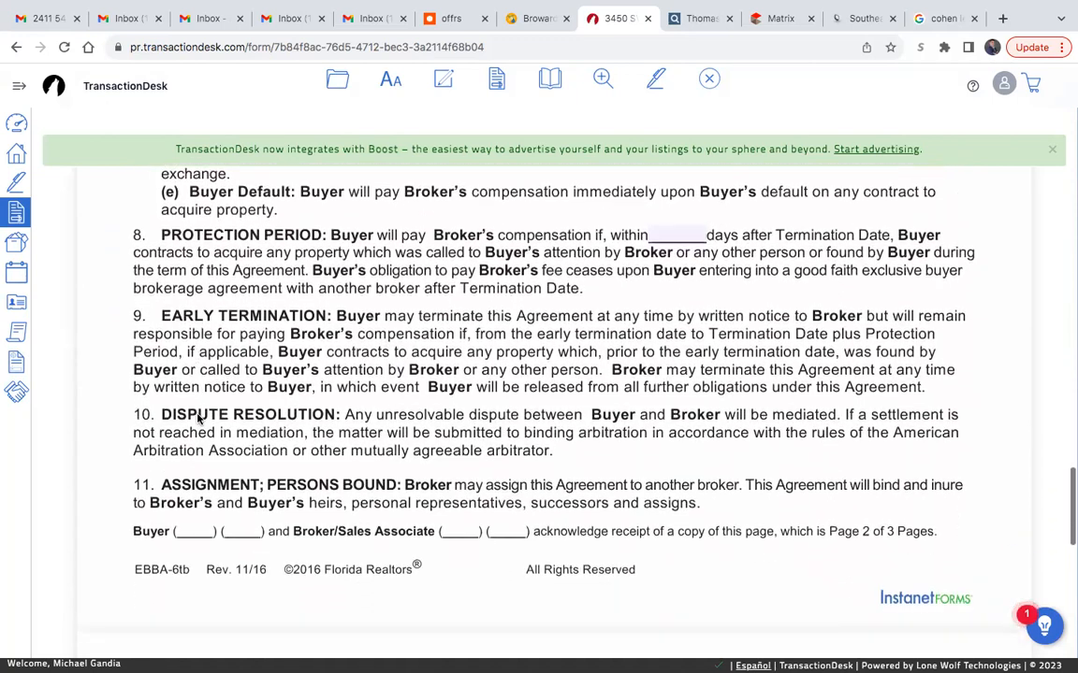
scroll(198, 419, down, 1)
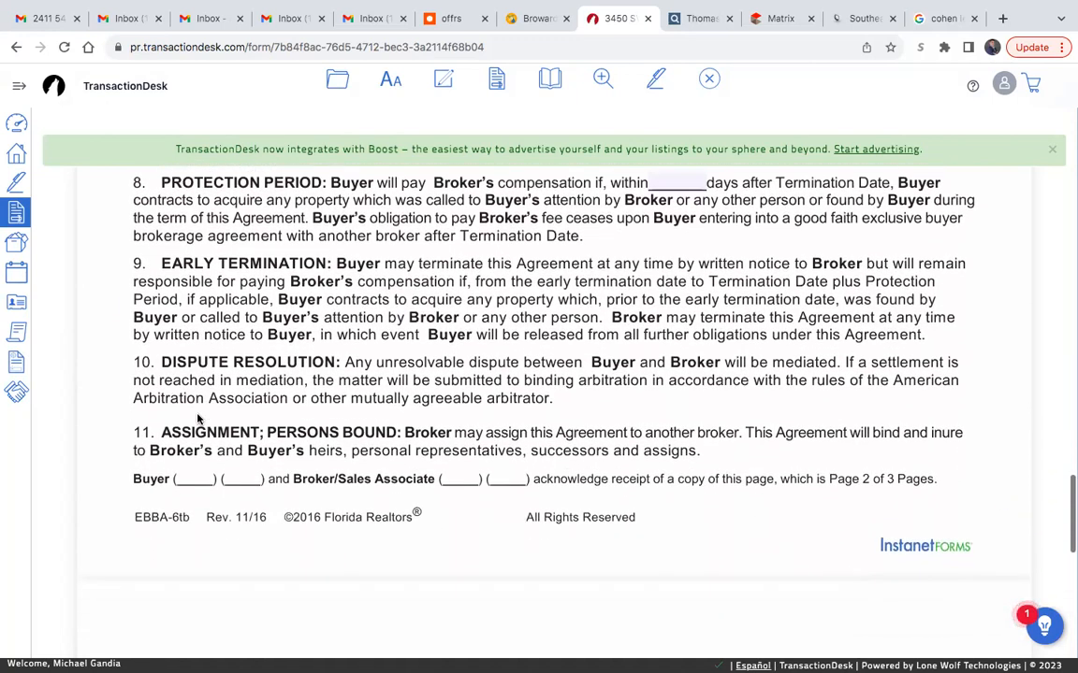
scroll(198, 419, down, 10)
click(245, 318)
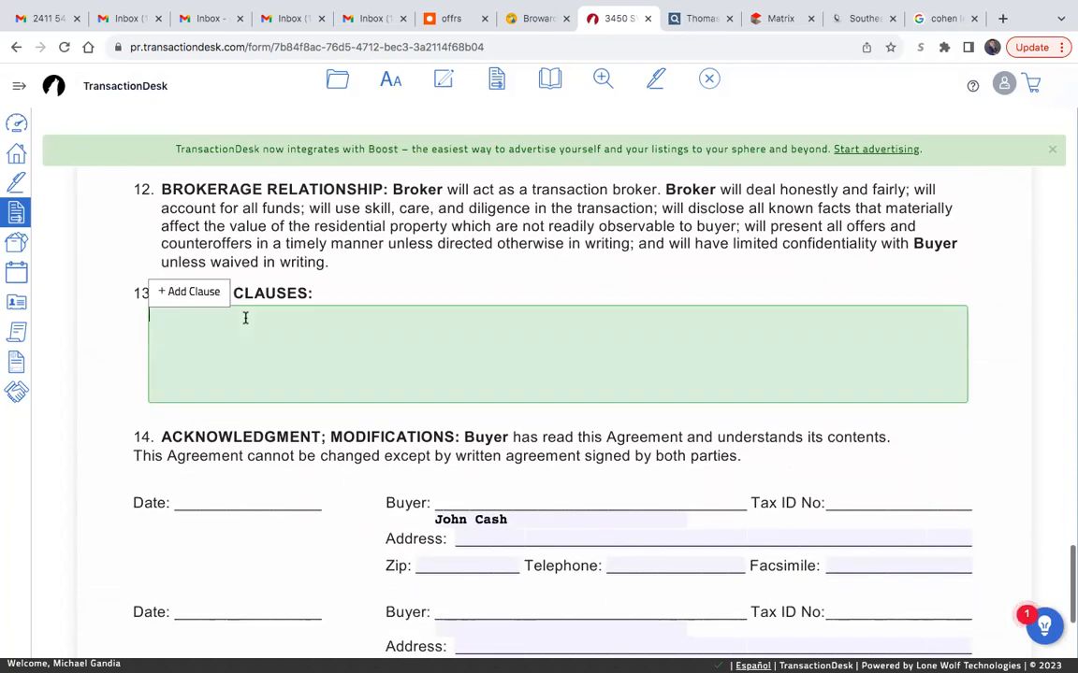
text(Buyer to pay)
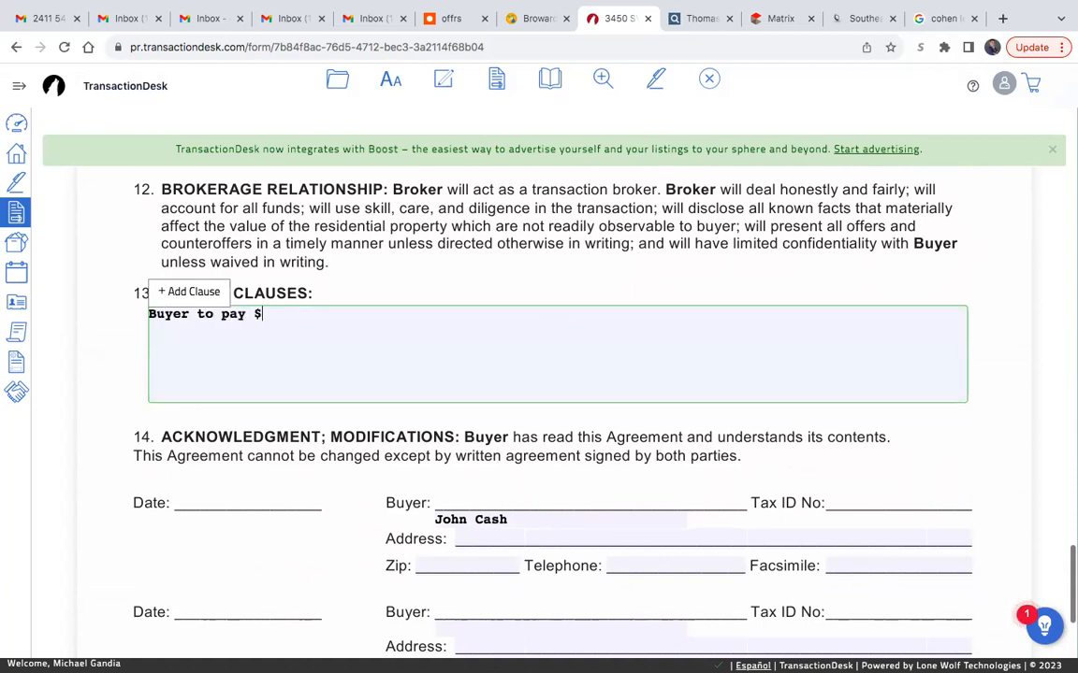
text( $495 Transaction fee)
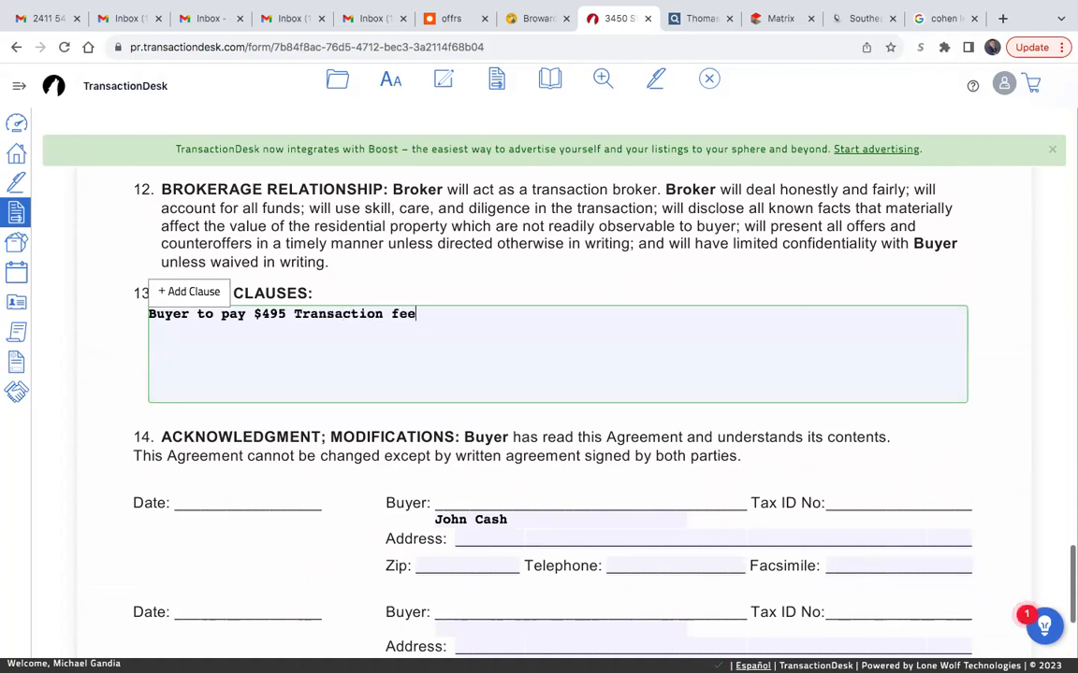
text(Fee to United Realty)
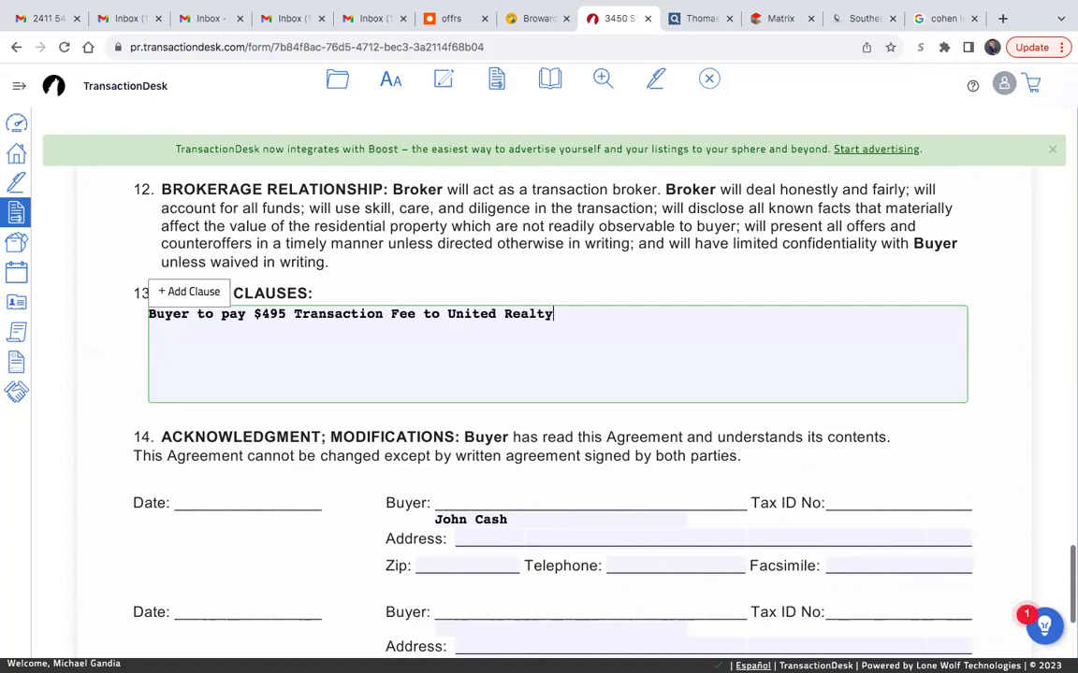
text( Group.)
click(118, 338)
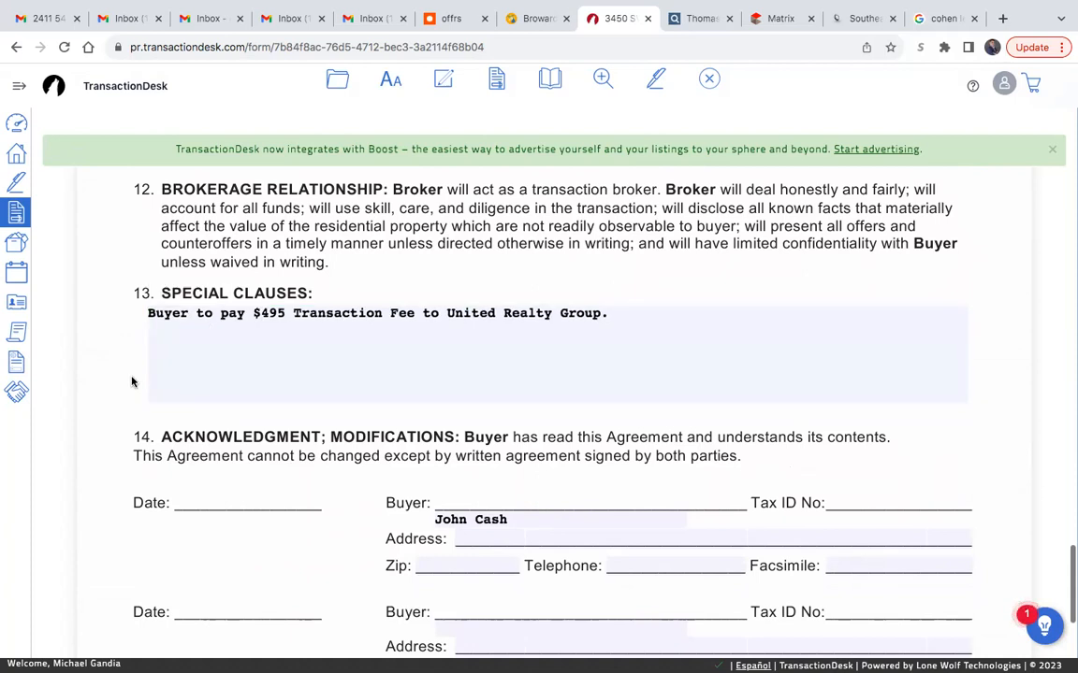
- Review the signature section on page 3, save the Exclusive Buyer Brokerage Agreement and exit to the forms list
scroll(469, 286, down, 3)
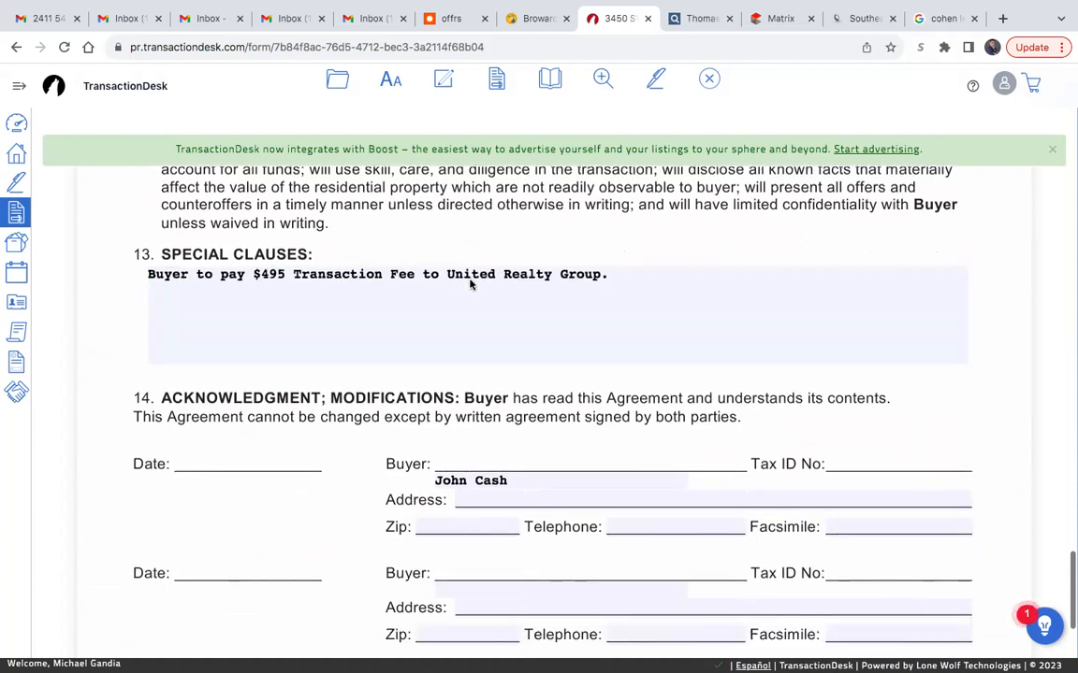
scroll(469, 286, down, 3)
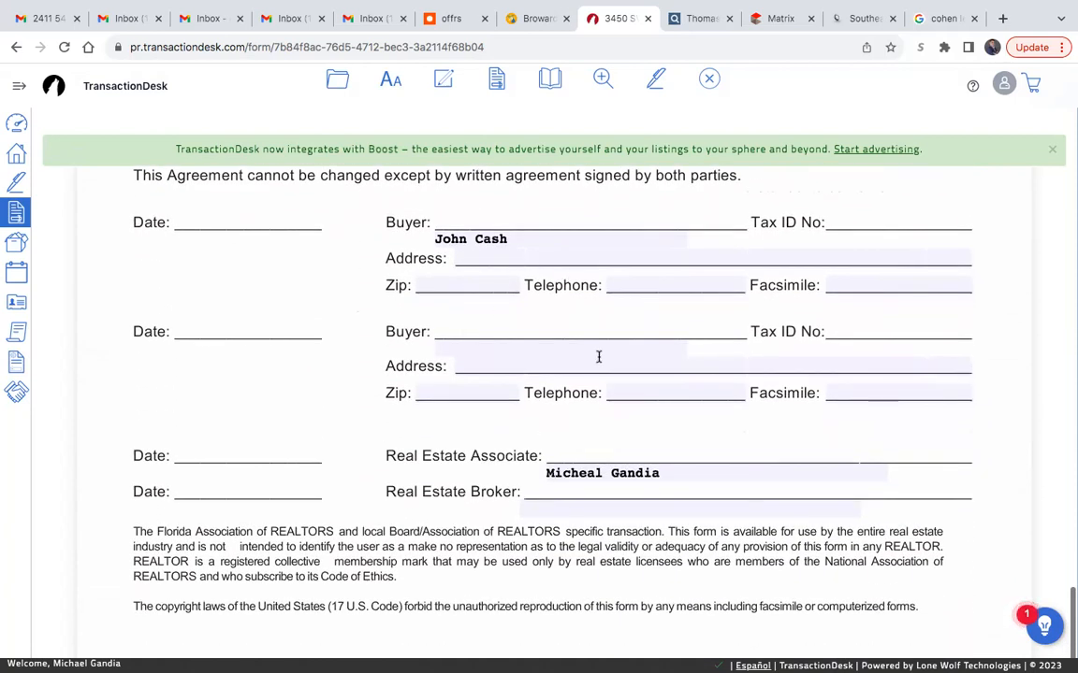
scroll(374, 355, down, 1)
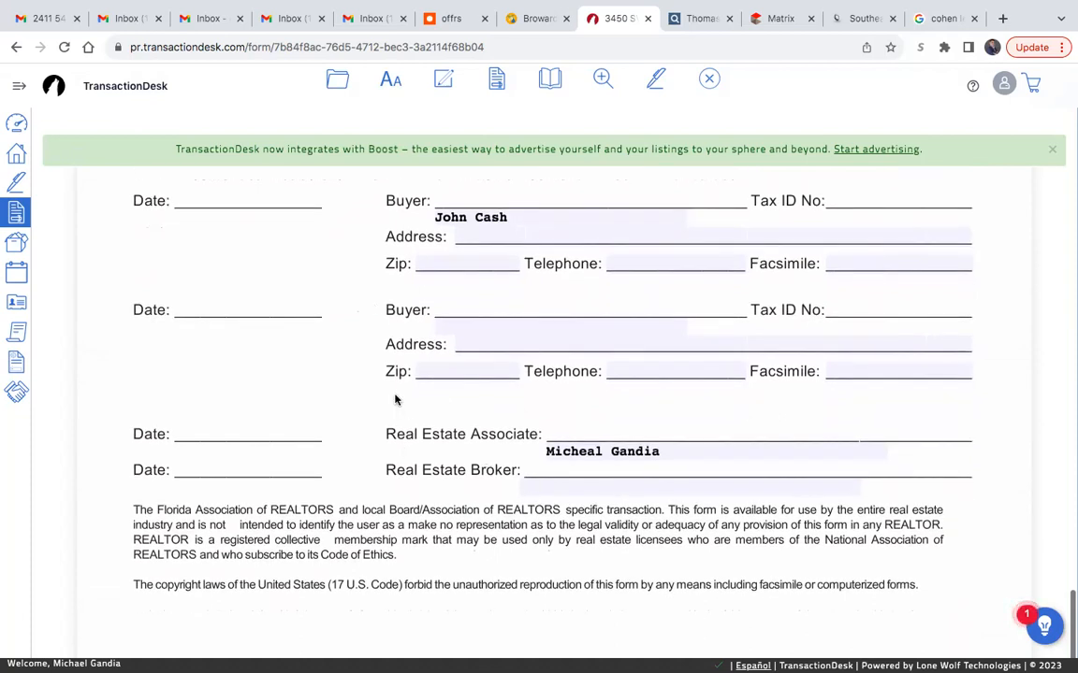
scroll(539, 238, up, 1)
scroll(598, 500, down, 5)
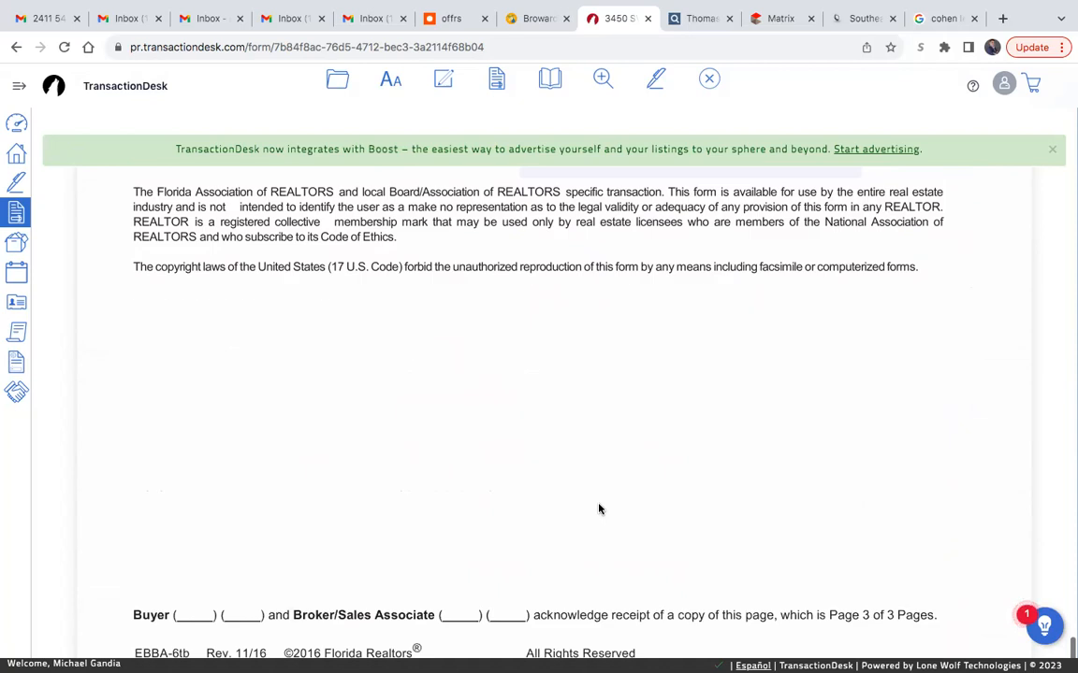
click(337, 79)
mouse_move(340, 188)
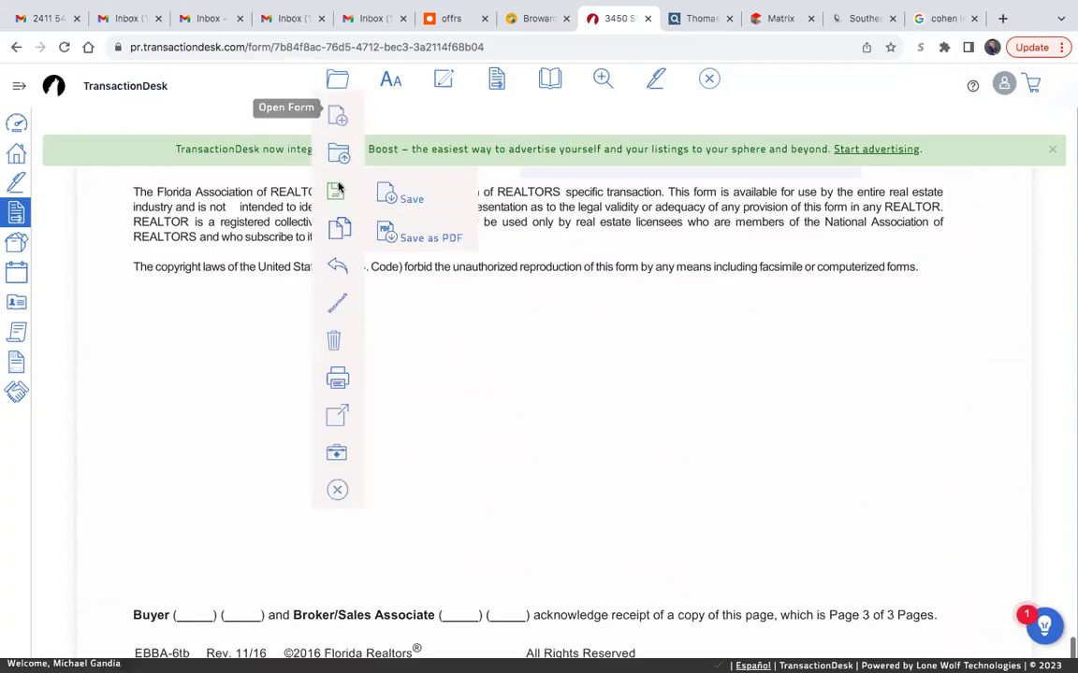
click(384, 198)
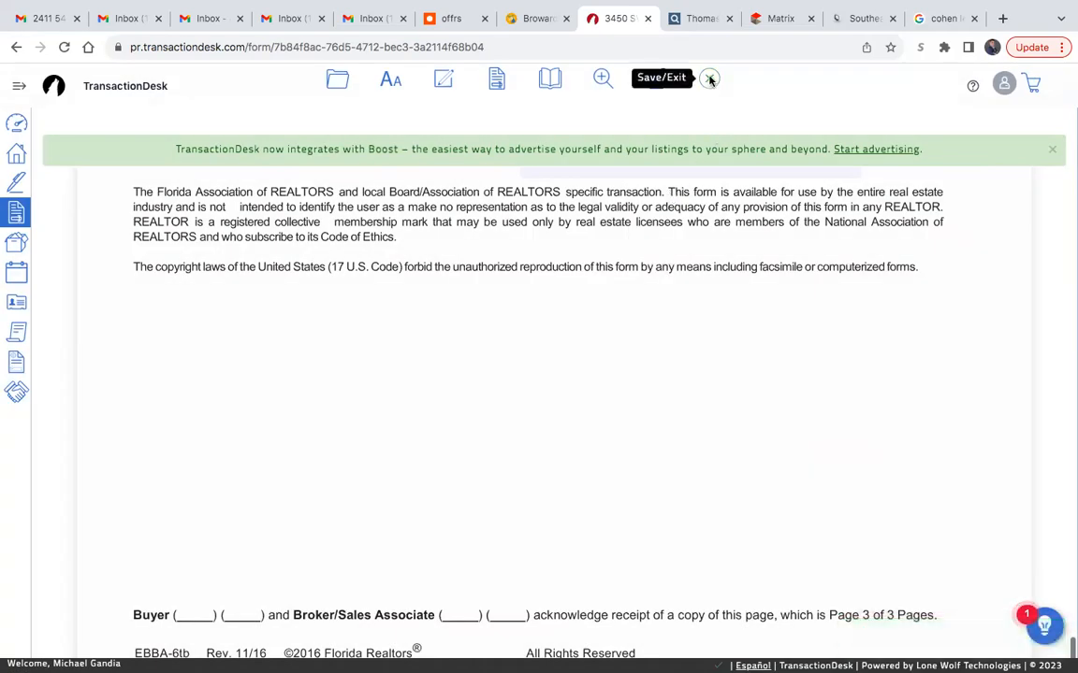
click(710, 79)
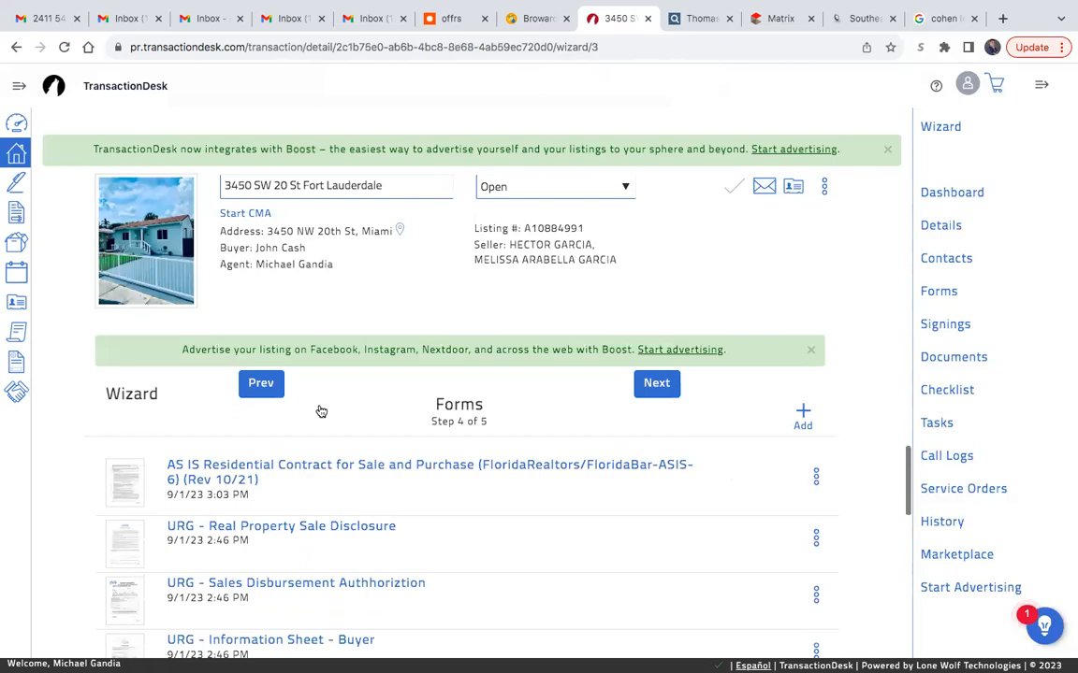
- In the transaction's contacts, replace the buyer's email with the correct email address and save the contact
click(266, 385)
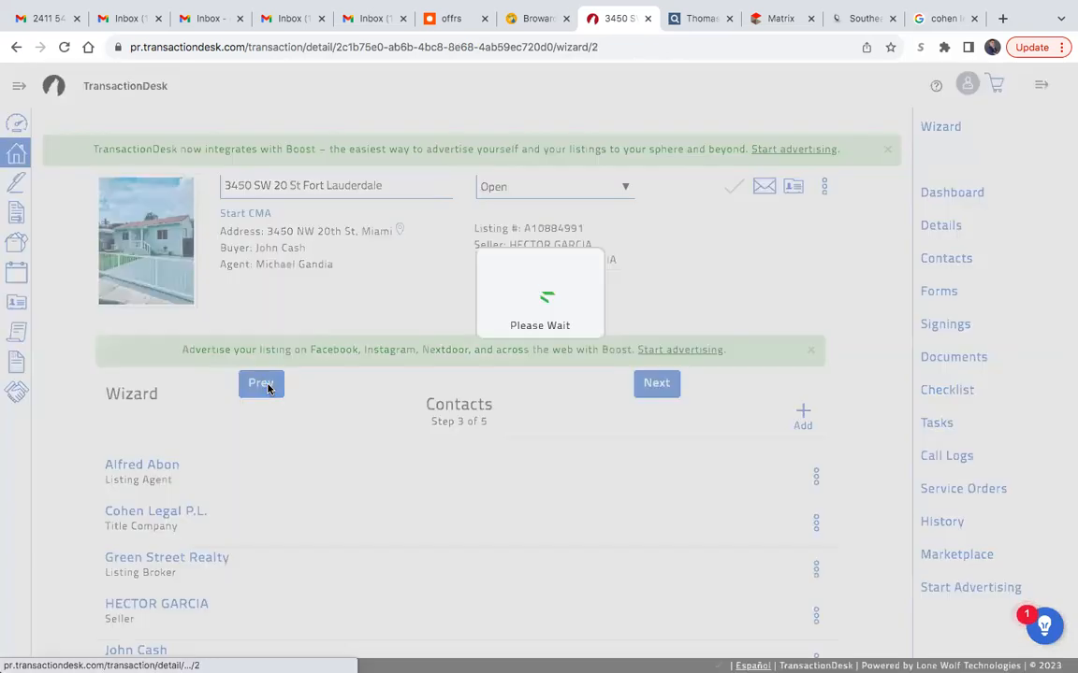
scroll(483, 522, down, 2)
scroll(484, 522, down, 1)
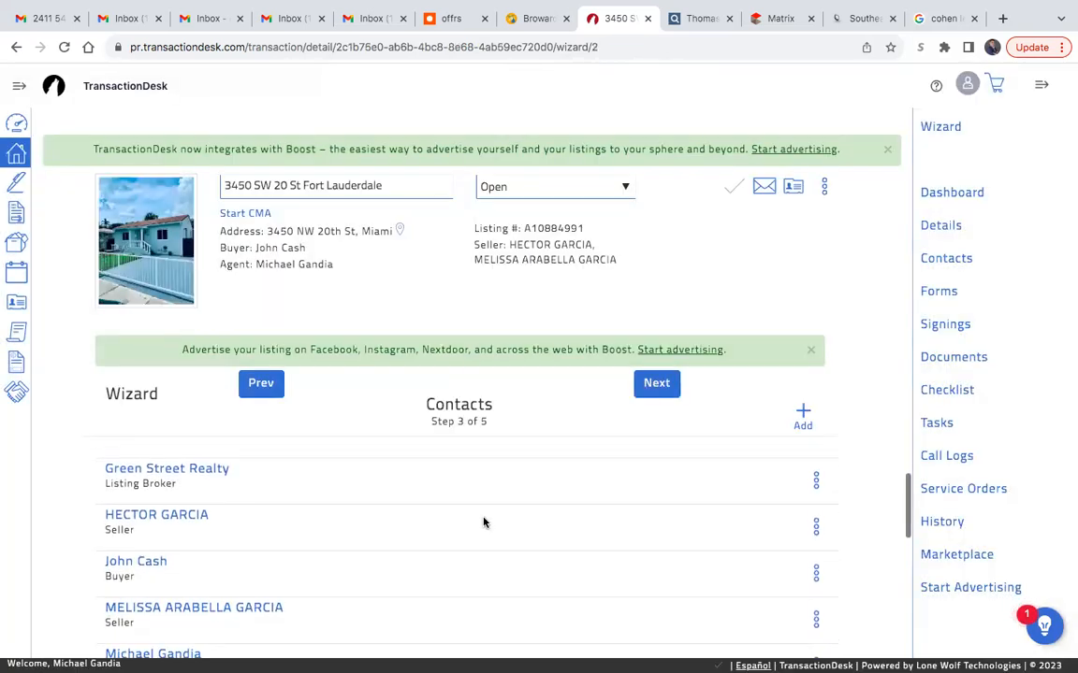
click(813, 563)
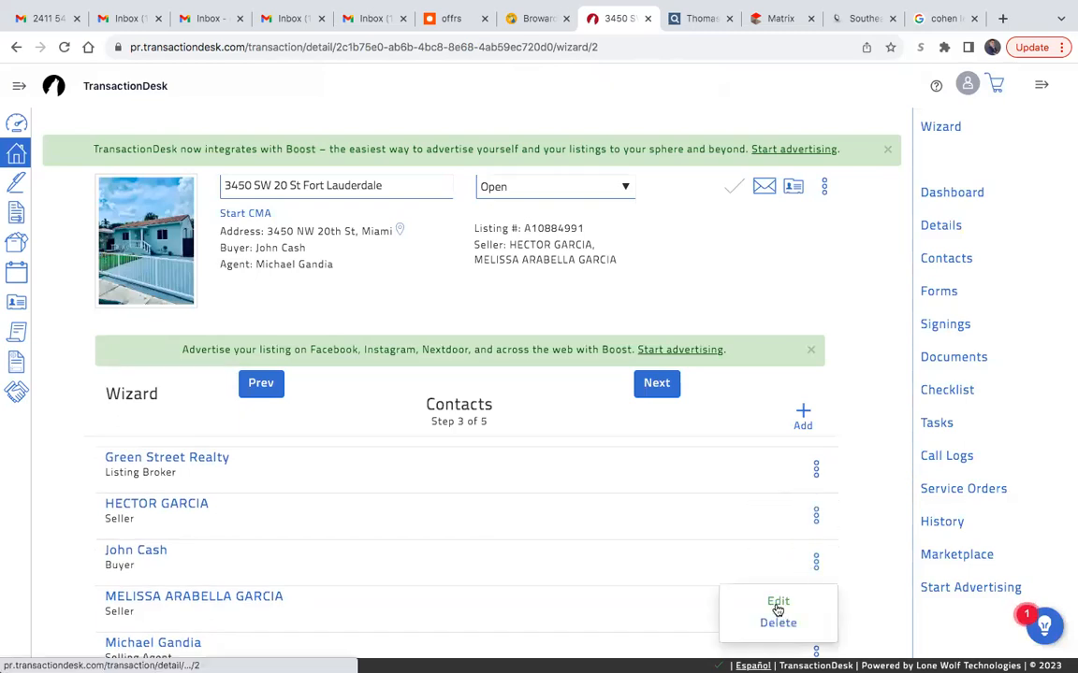
click(749, 607)
triple_click(599, 364)
key(BackSpace)
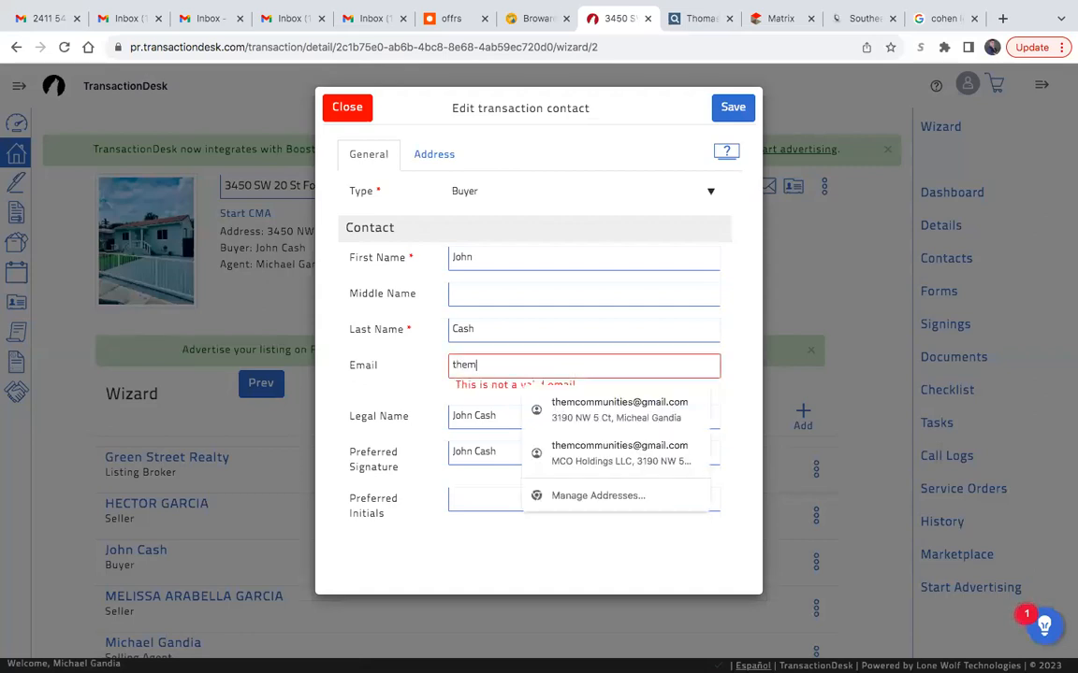
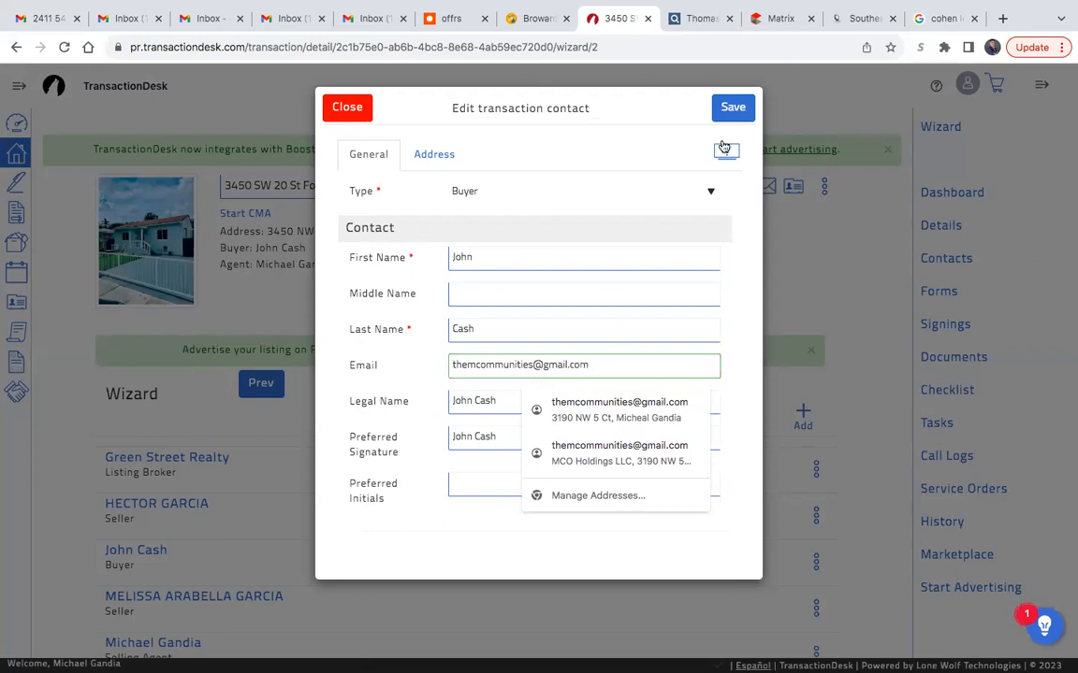
click(729, 110)
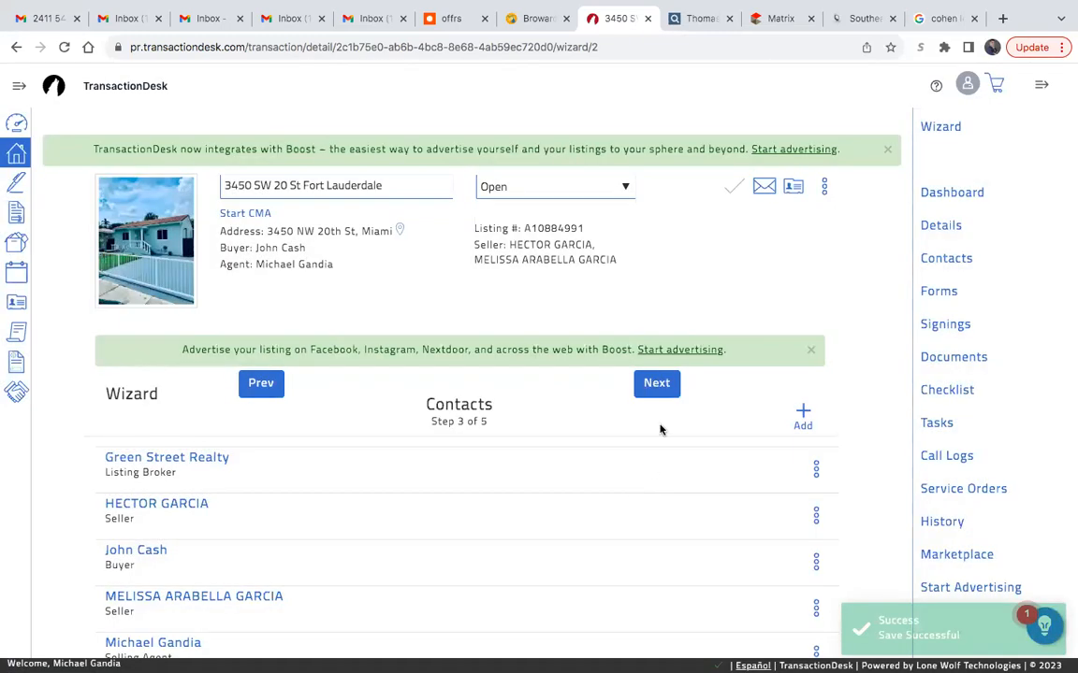
- Finish with the wizard's contacts and forms, and start a new signing named after the current transaction's property address
click(655, 383)
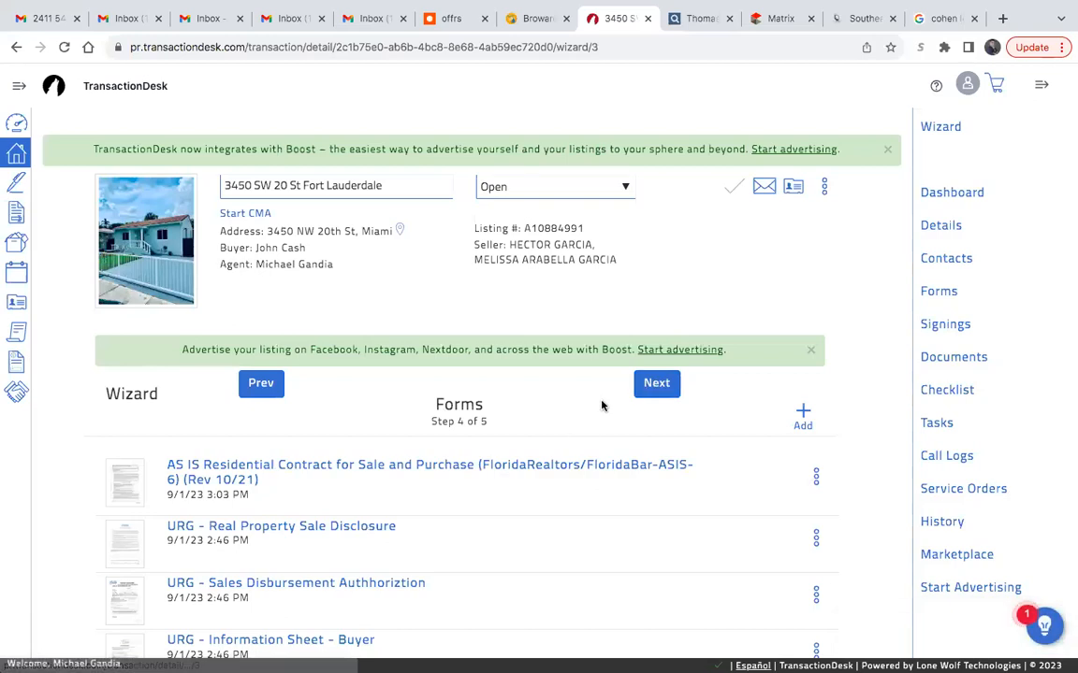
click(652, 385)
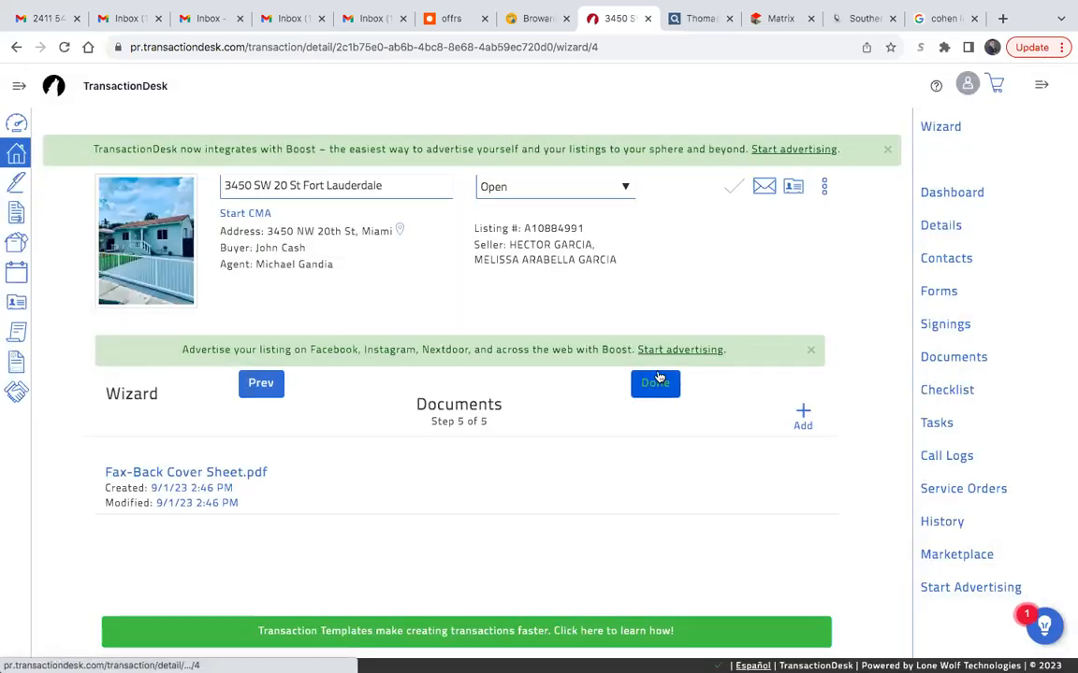
click(18, 181)
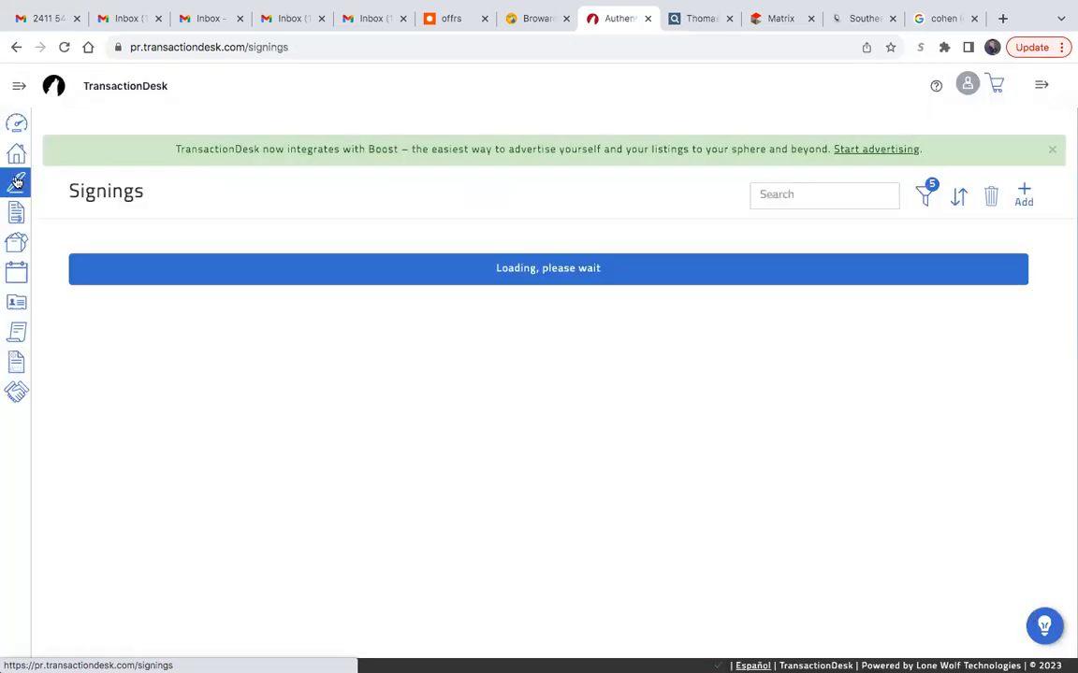
click(1024, 193)
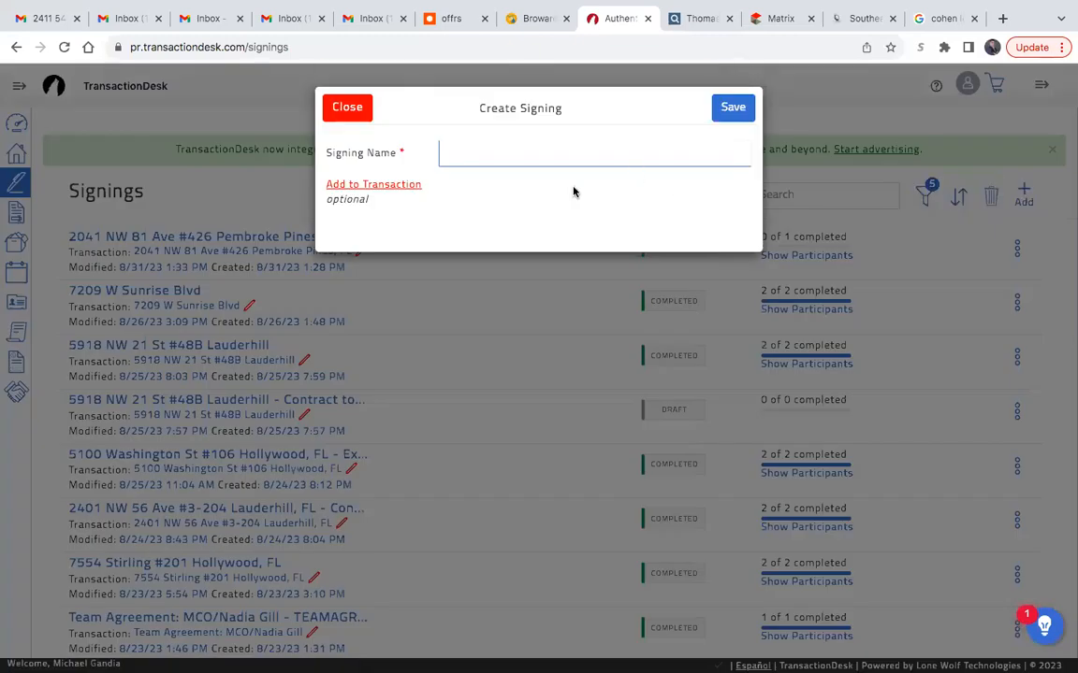
click(543, 156)
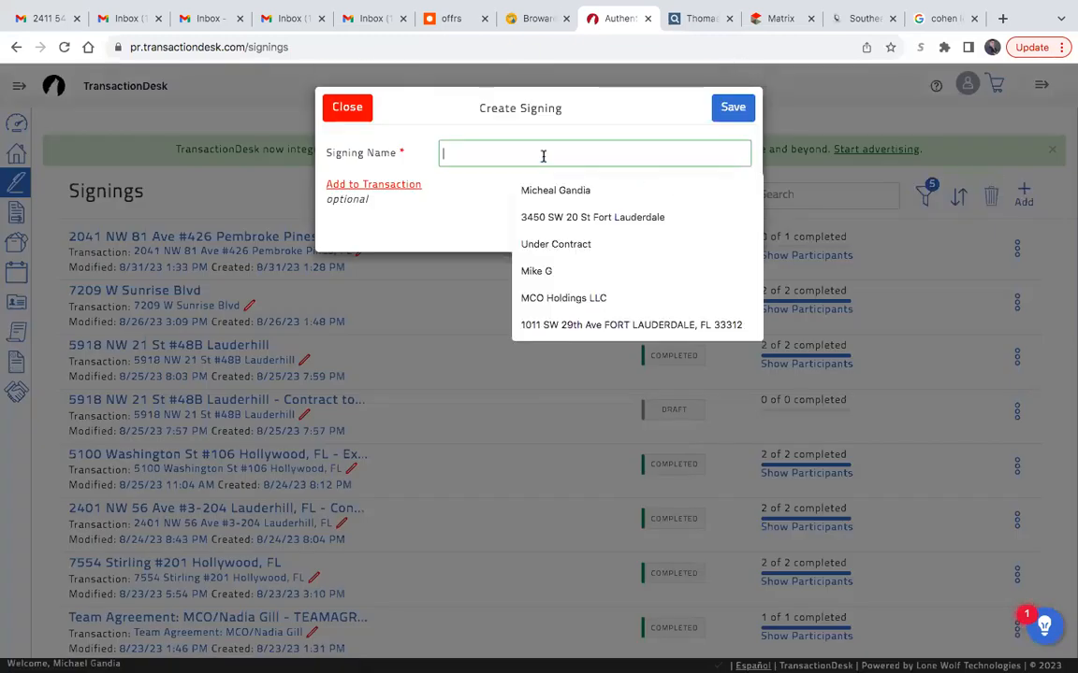
click(556, 216)
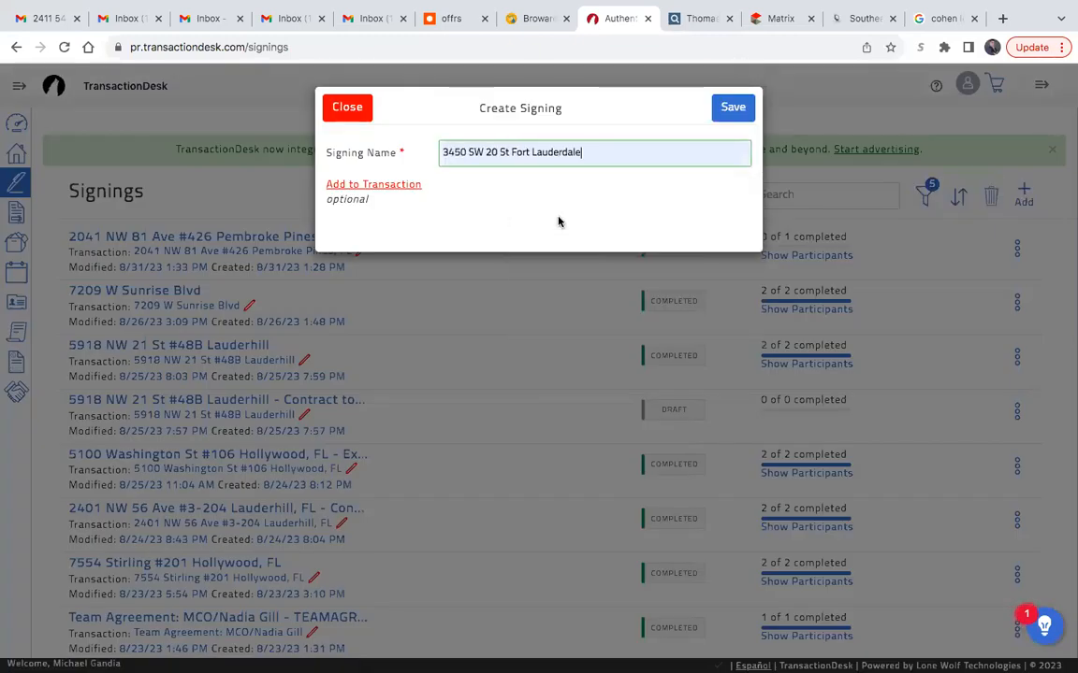
- Assign the new signing to the current property's transaction and save it to open the signing designer
click(355, 185)
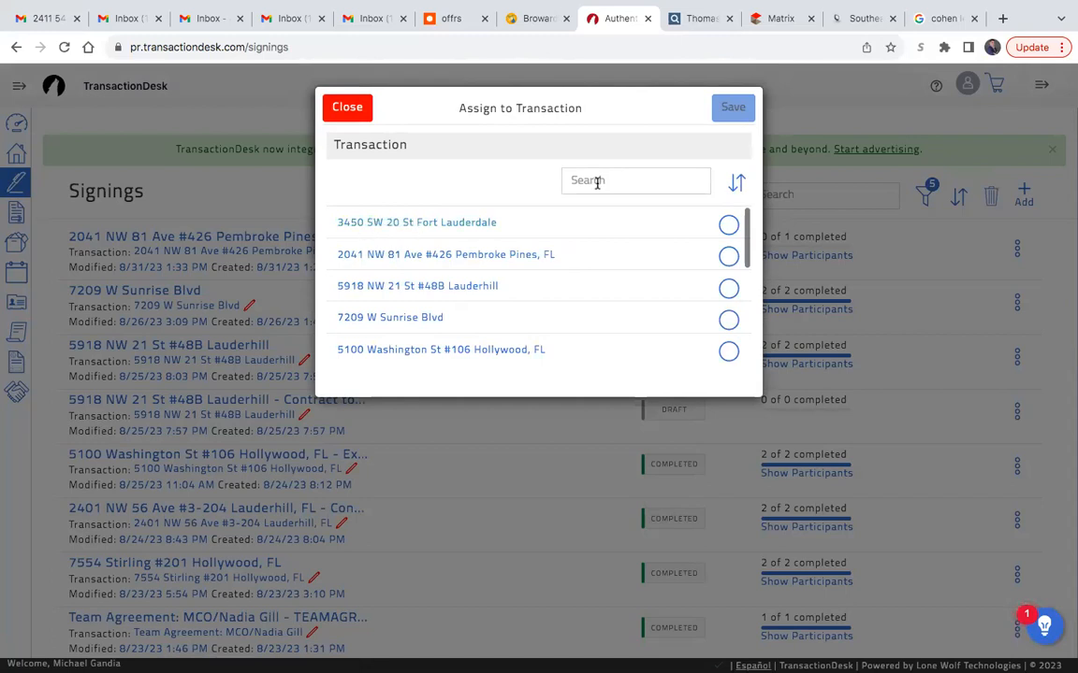
click(729, 225)
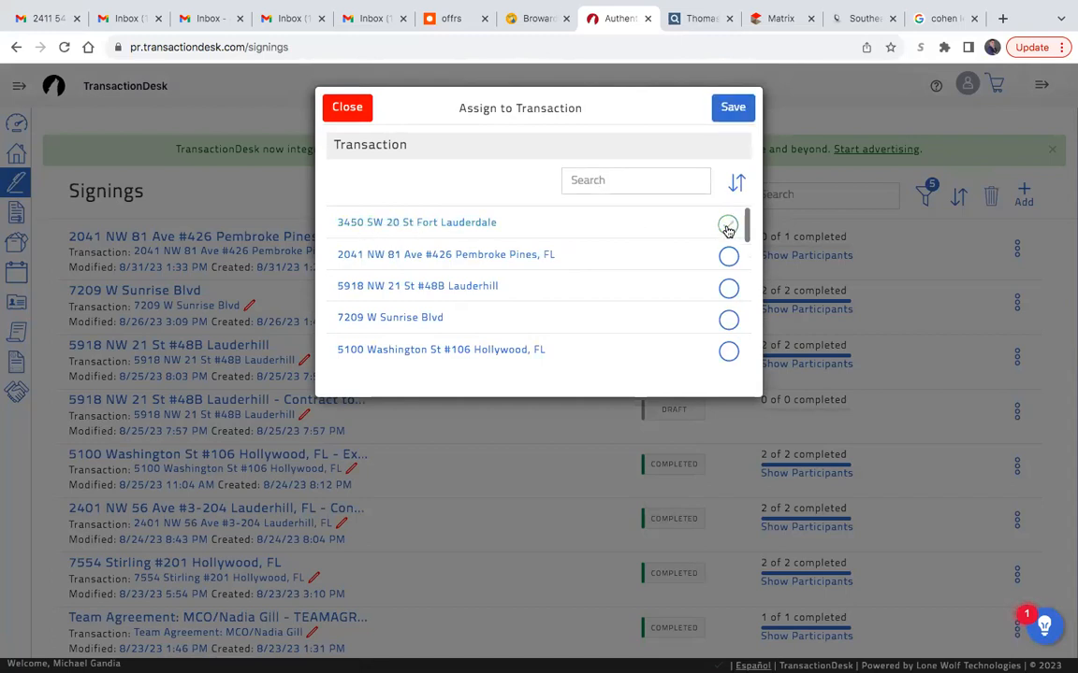
click(745, 109)
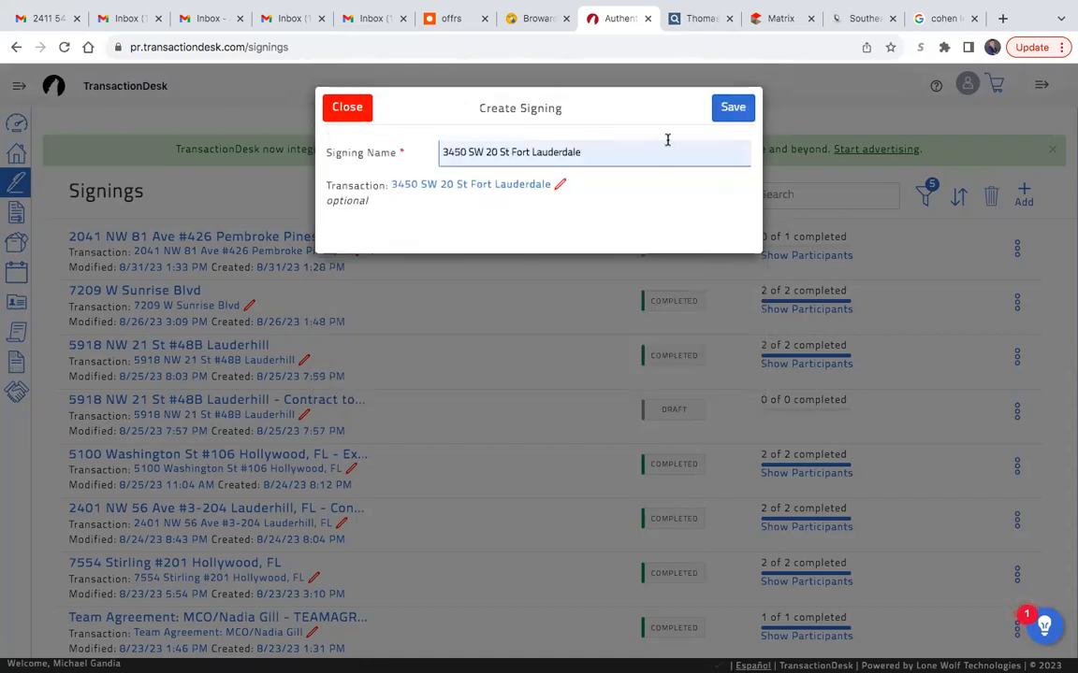
click(725, 109)
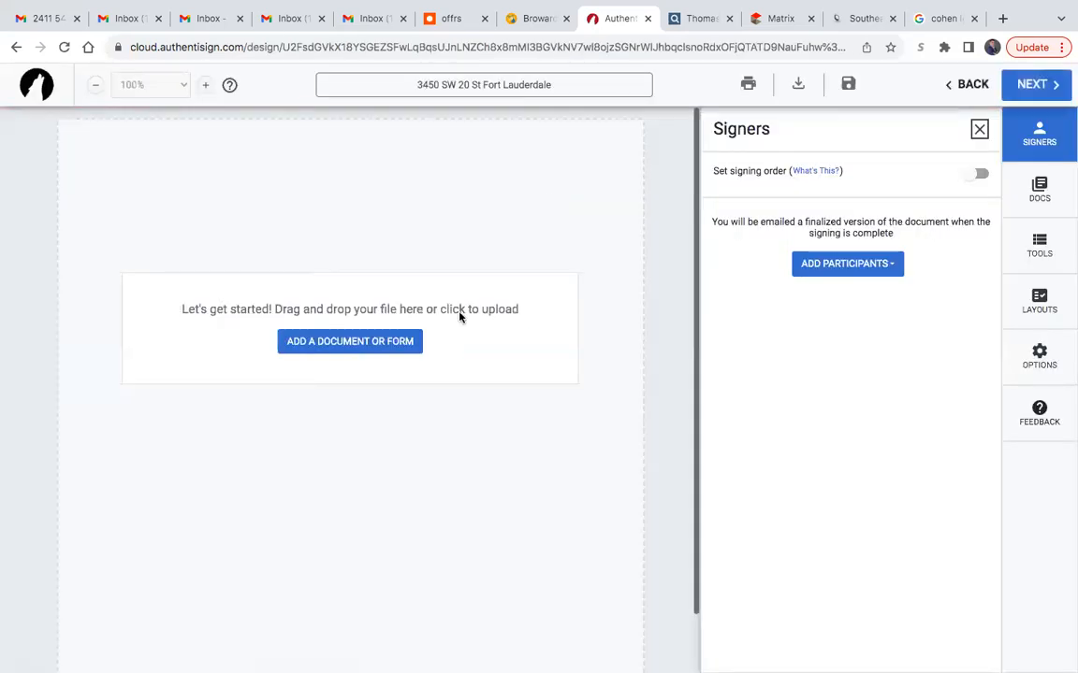
- Add the AS IS Residential Contract, CR-6 Lead-Based Paint Disclosure Rider P and Exclusive Buyer Brokerage Agreement from the transaction to the signing
click(360, 341)
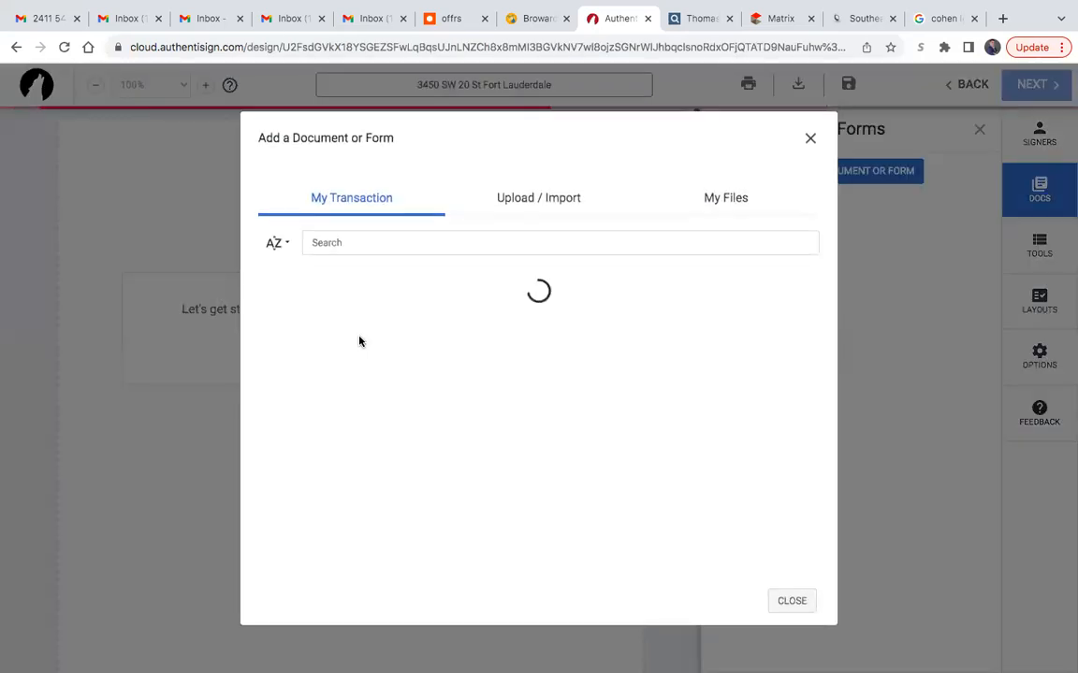
click(781, 289)
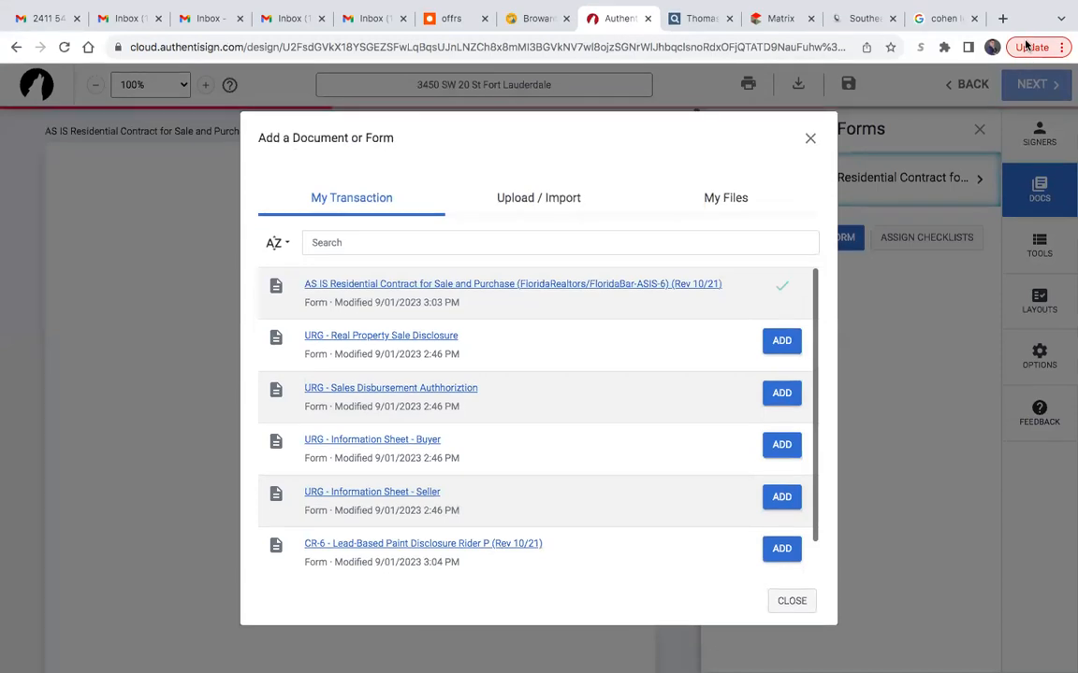
scroll(676, 421, down, 1)
scroll(676, 421, down, 1)
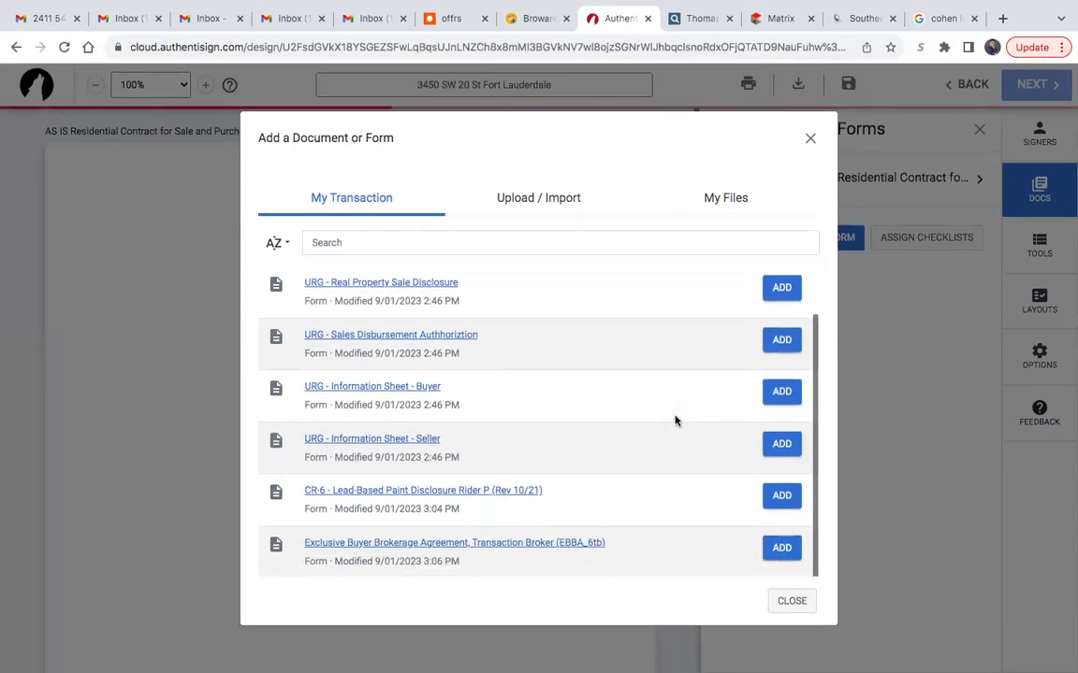
click(780, 496)
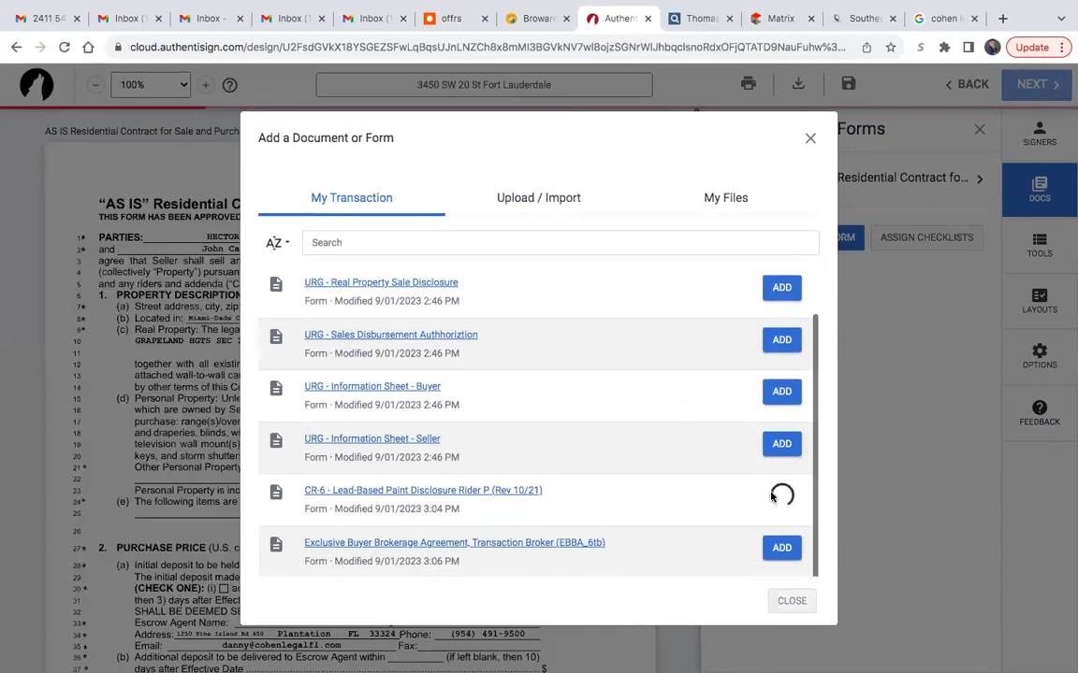
click(782, 548)
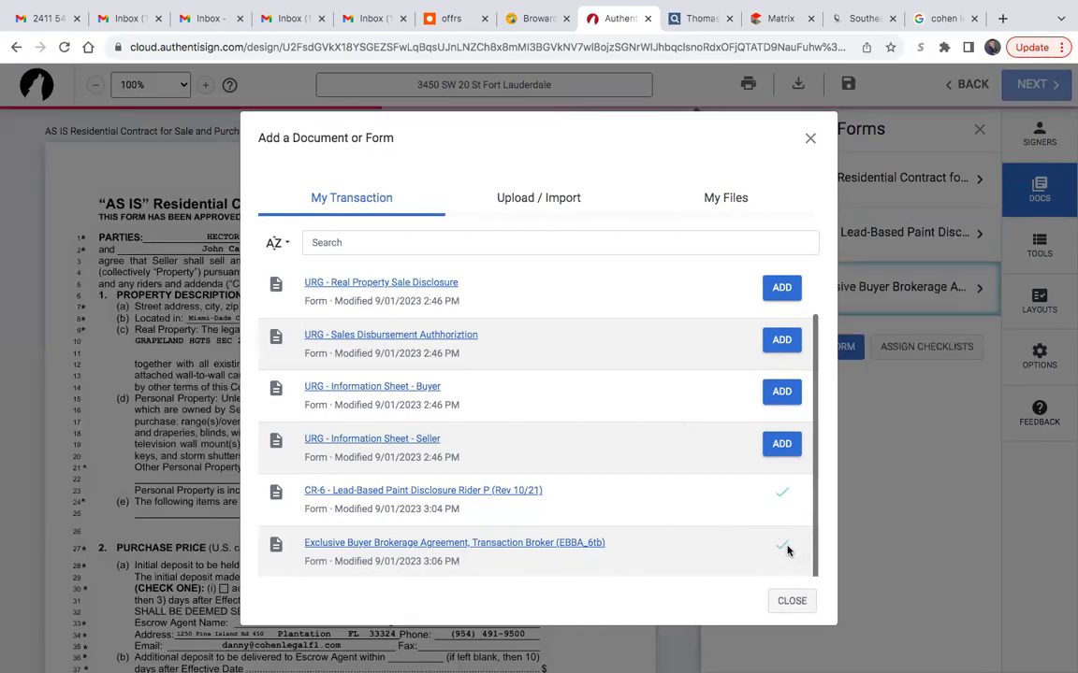
click(790, 601)
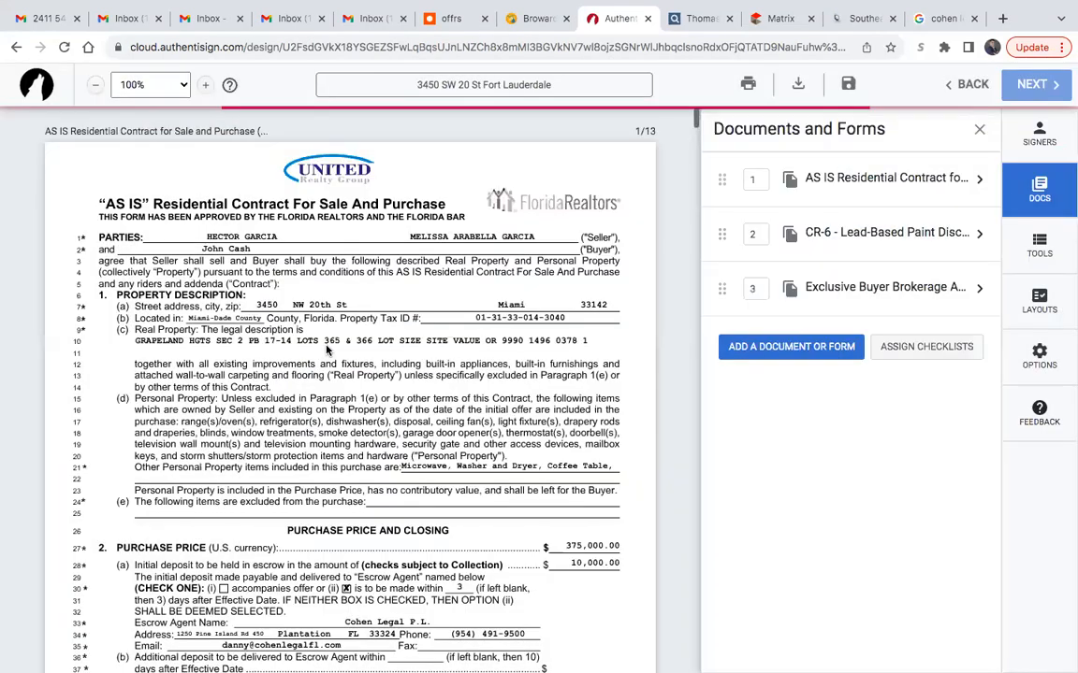
- Add the buyer from the transaction's contacts as a remote signer
scroll(327, 350, down, 3)
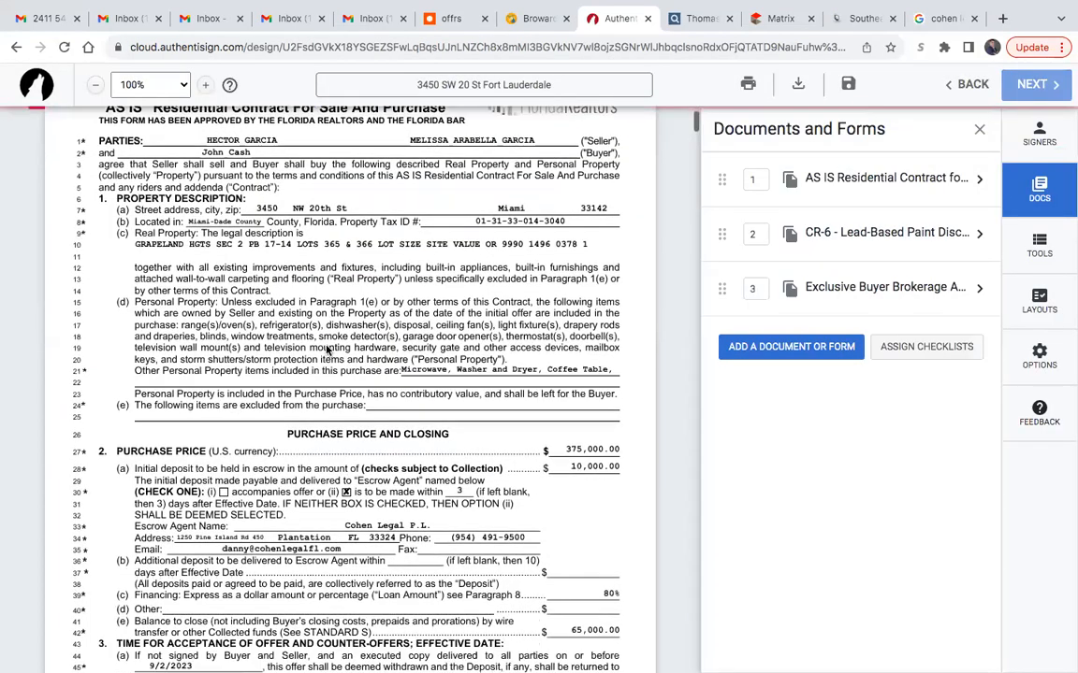
scroll(409, 490, up, 3)
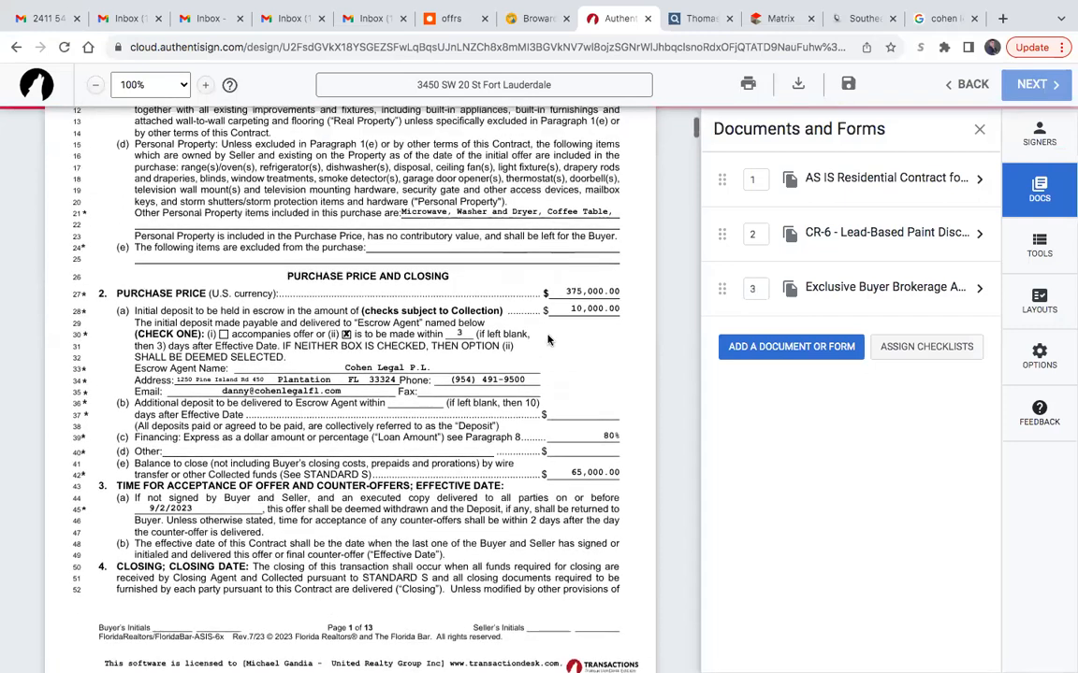
click(1040, 134)
click(802, 264)
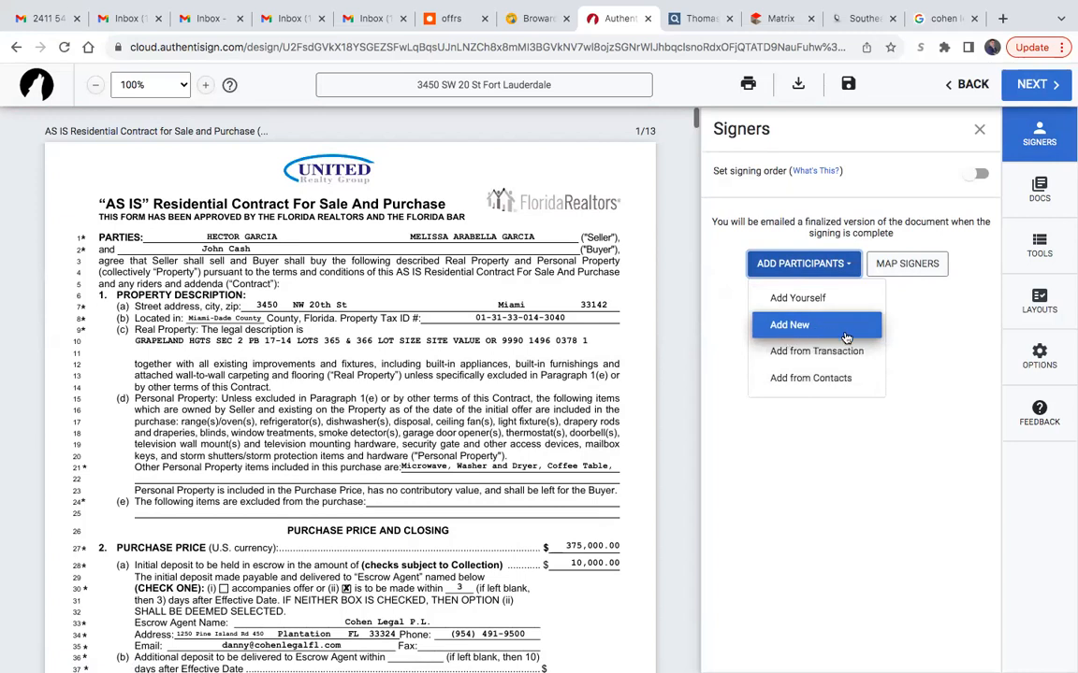
click(823, 352)
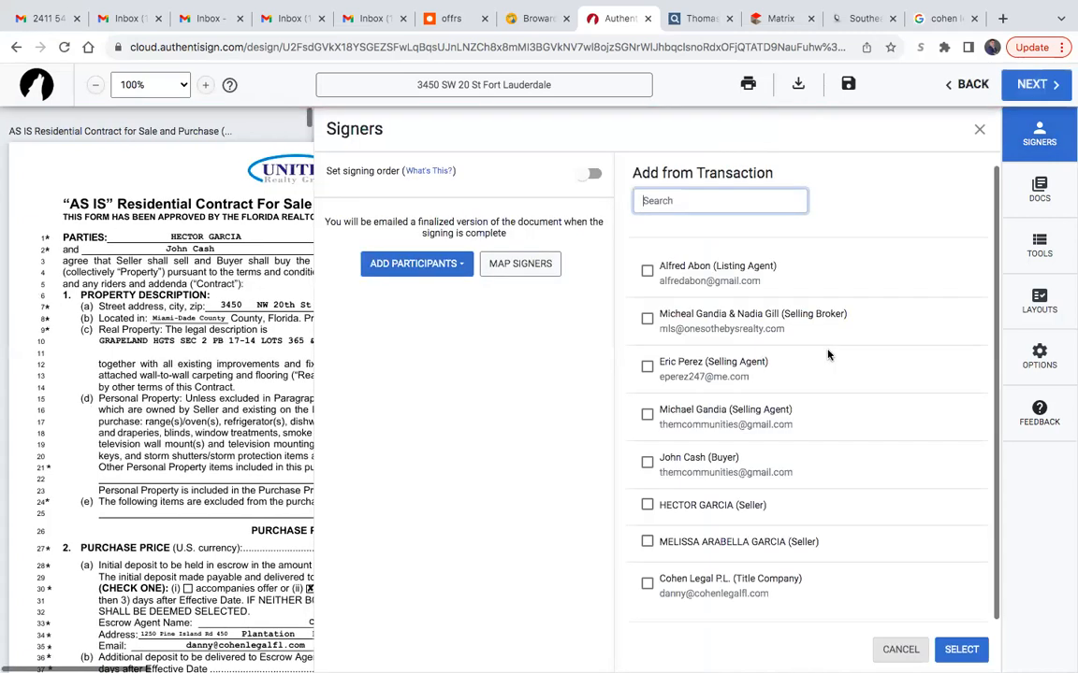
click(647, 463)
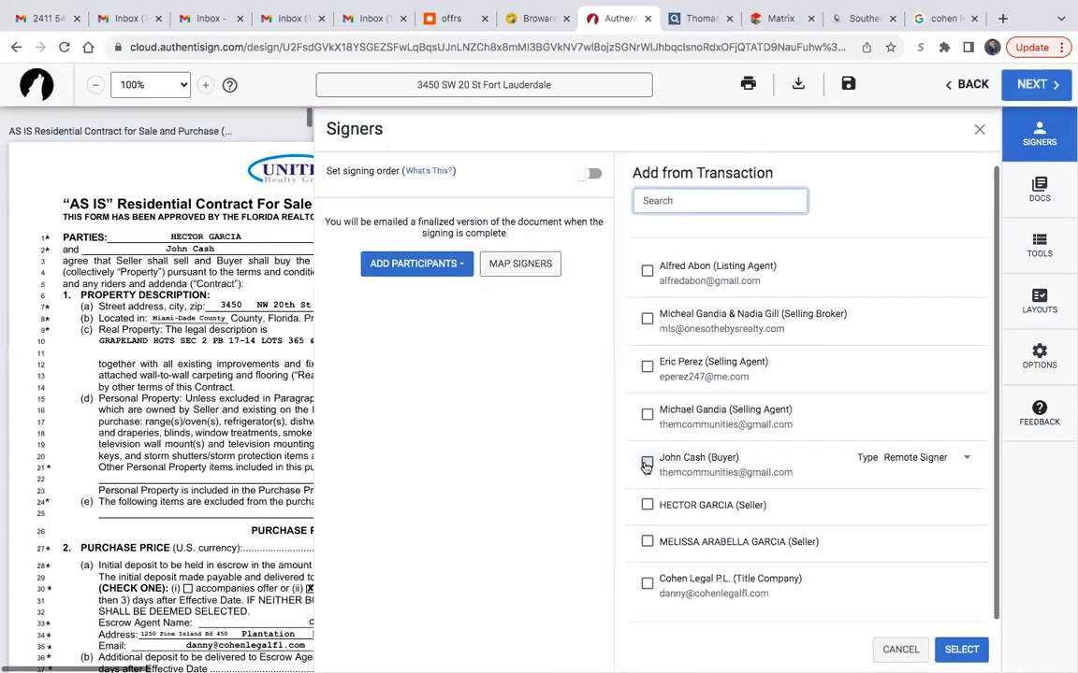
click(959, 650)
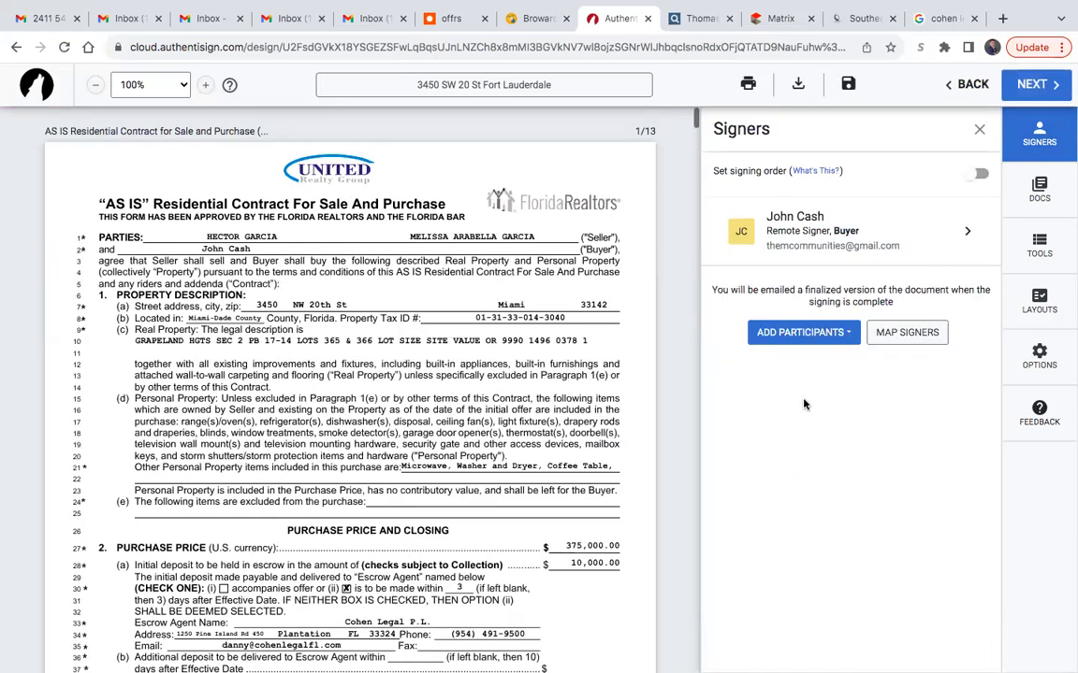
- Review the buyer's initials, signature and date fields through all pages of the AS IS contract
scroll(525, 280, down, 4)
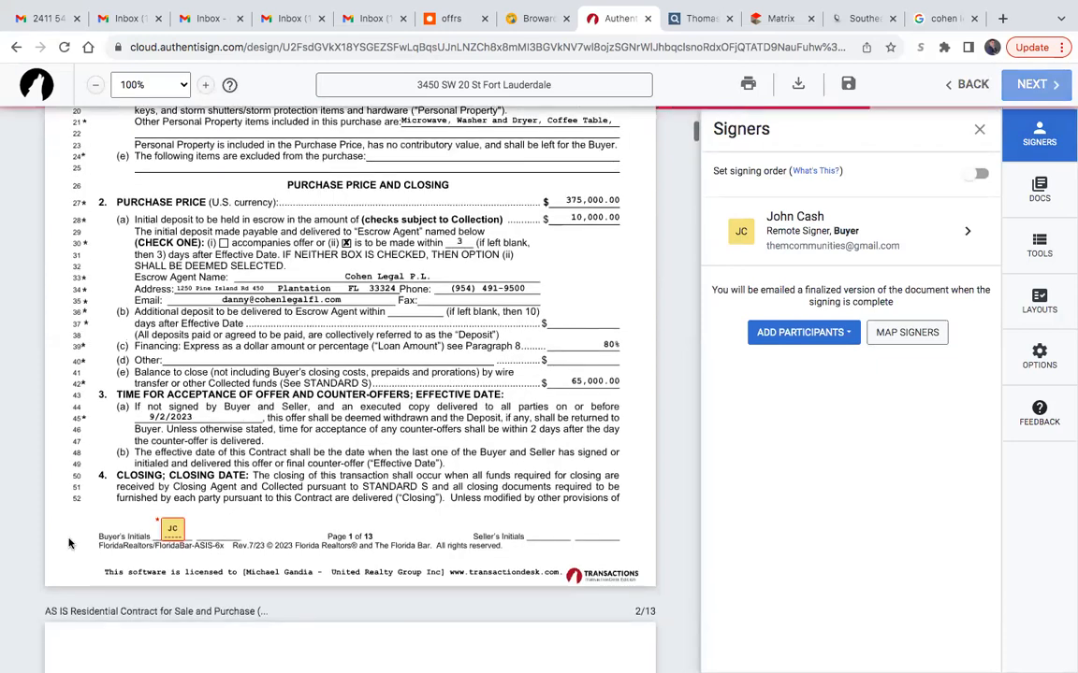
scroll(323, 493, down, 7)
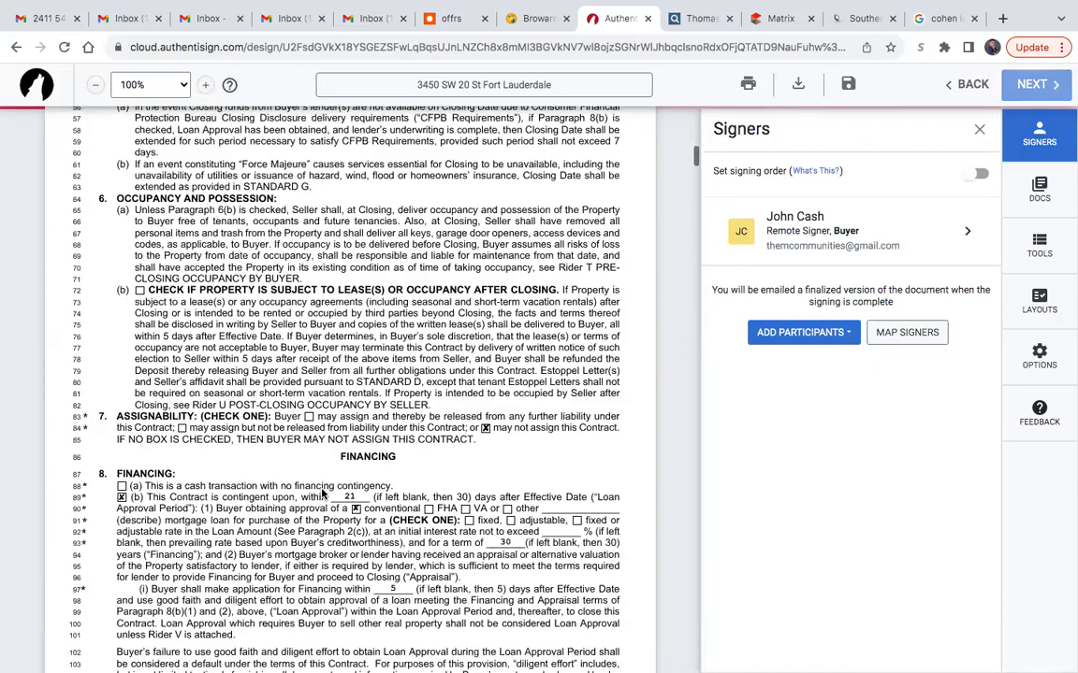
scroll(323, 493, down, 7)
scroll(323, 493, down, 7)
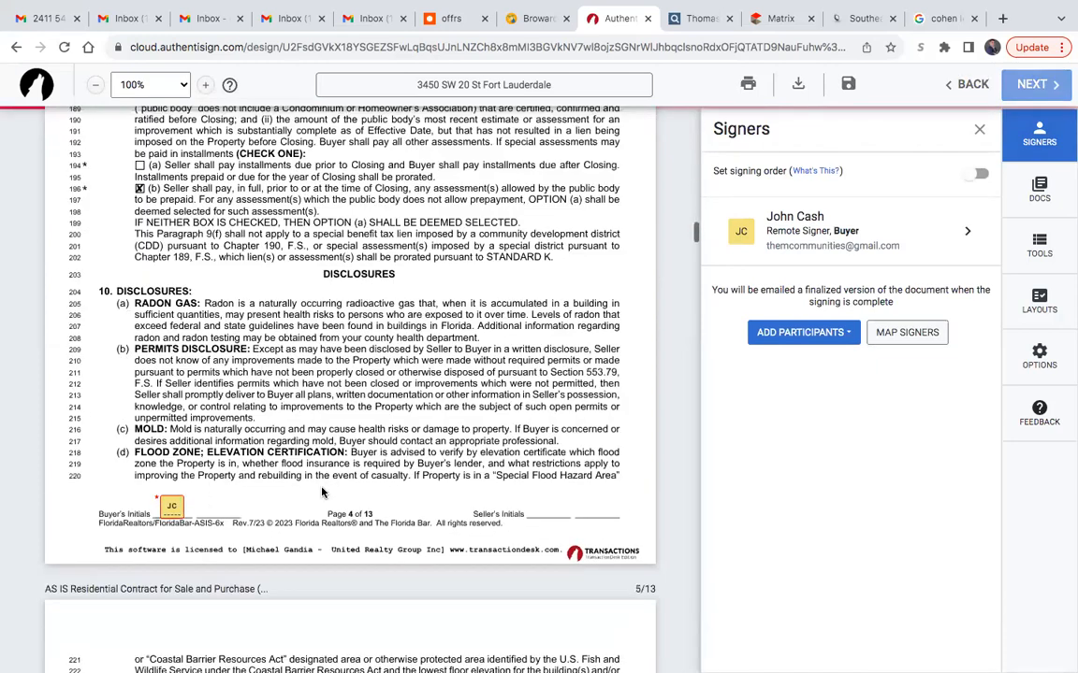
scroll(323, 493, down, 7)
scroll(323, 488, down, 15)
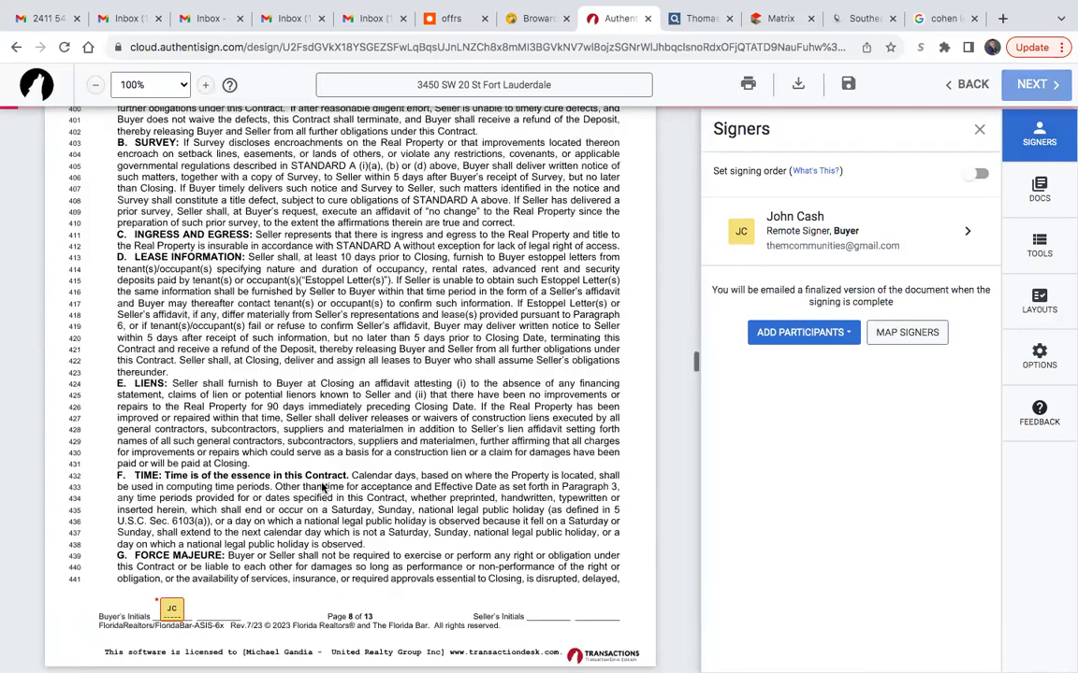
scroll(322, 481, down, 15)
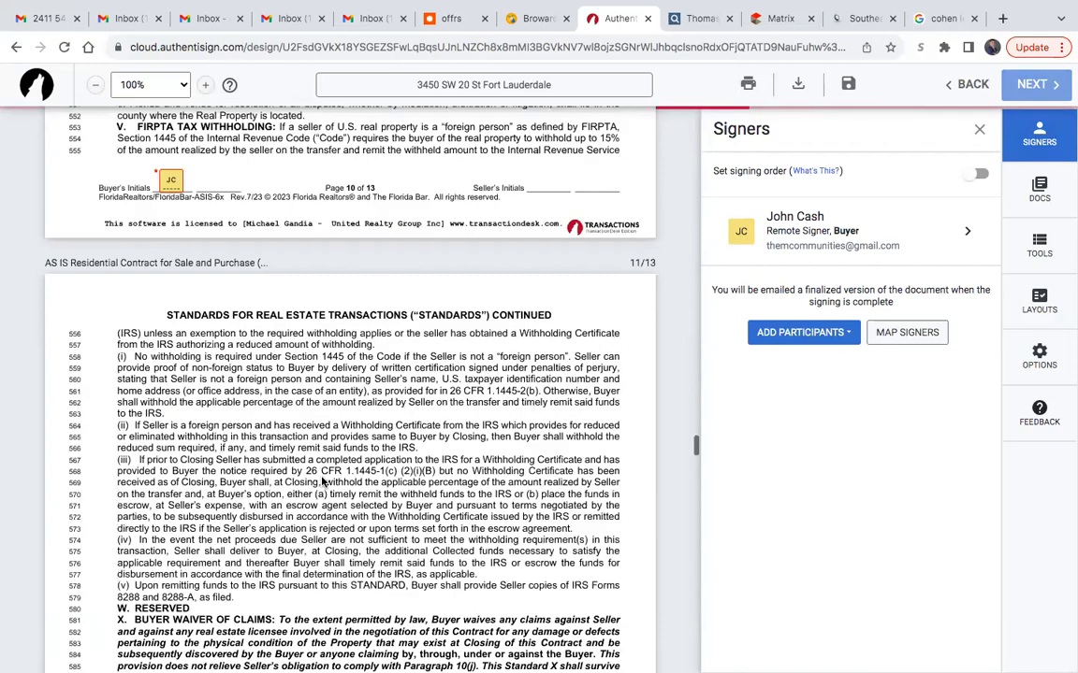
scroll(323, 480, down, 15)
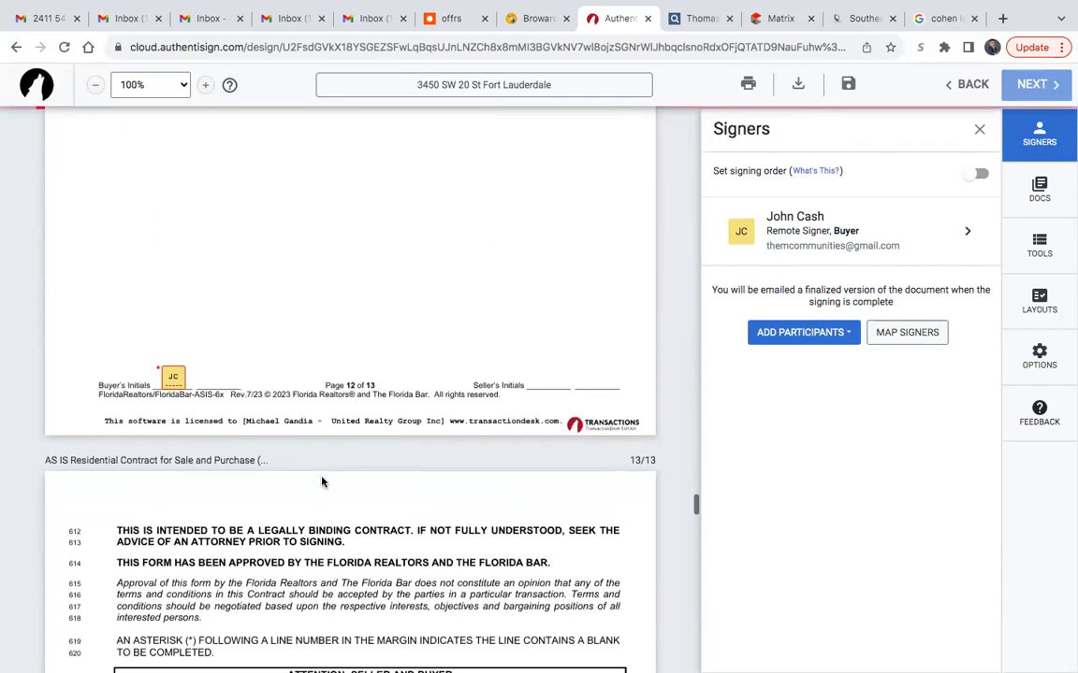
scroll(321, 482, down, 6)
scroll(321, 482, down, 3)
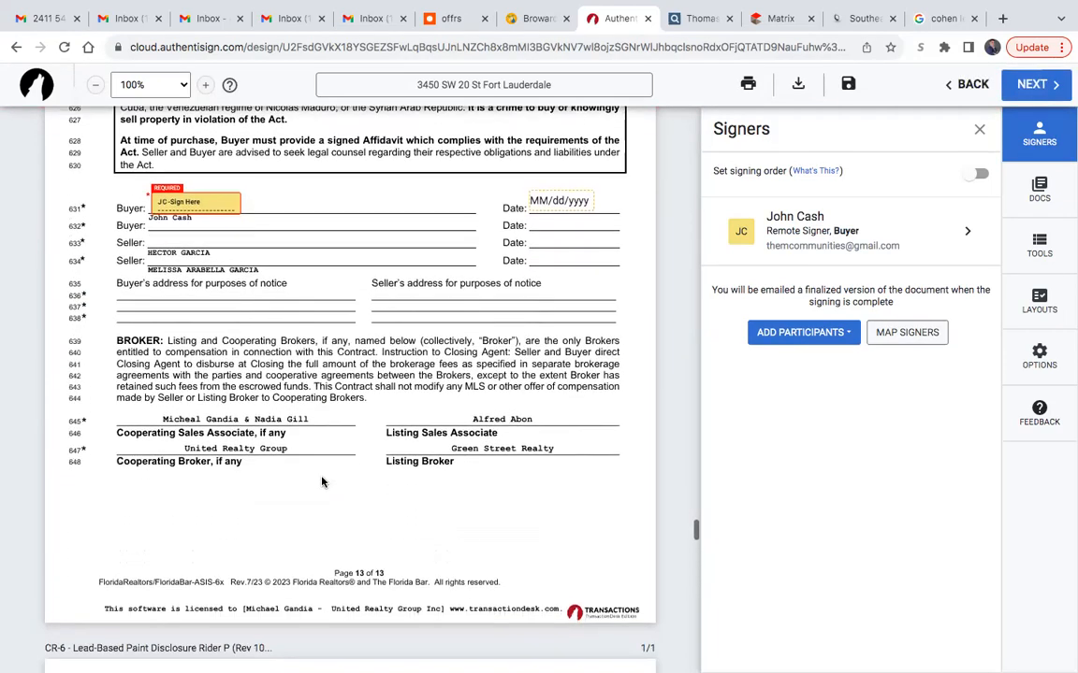
- Add a text box as yourself with the selling licensee's full name on the lead-based paint rider's Selling Licensee line
scroll(322, 482, down, 12)
scroll(322, 482, down, 5)
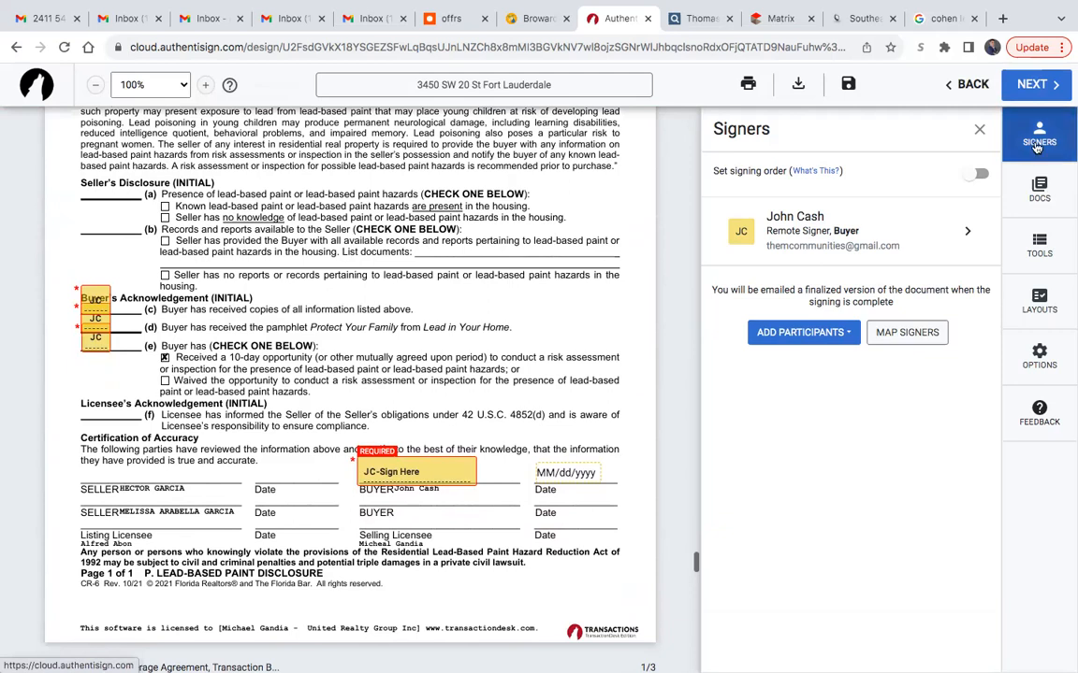
click(1038, 241)
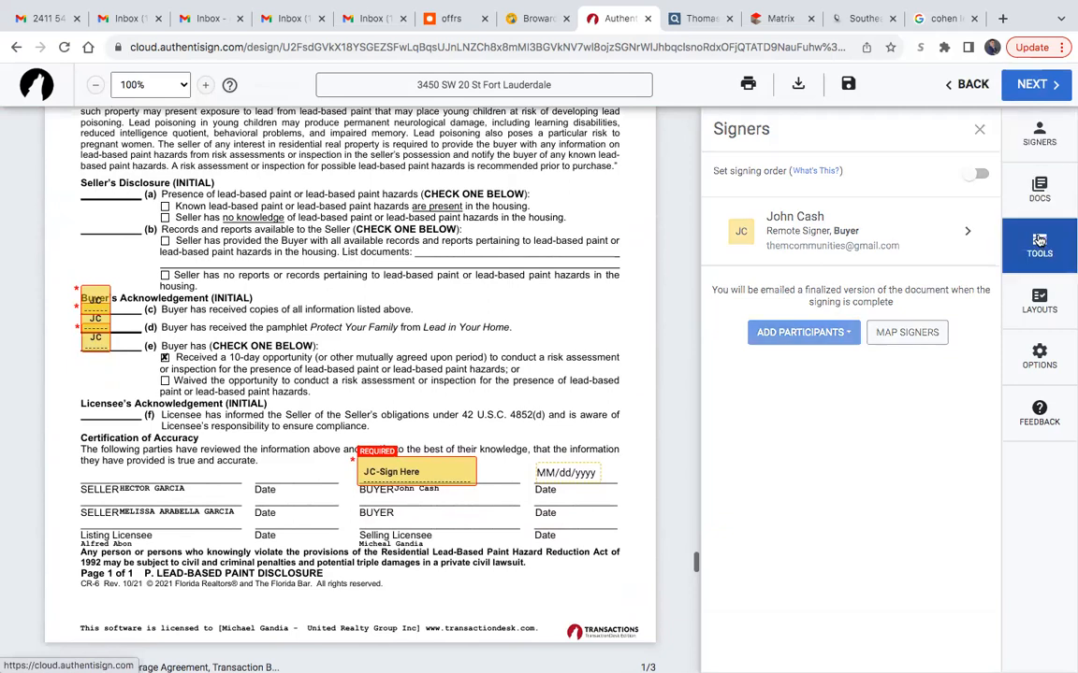
click(859, 187)
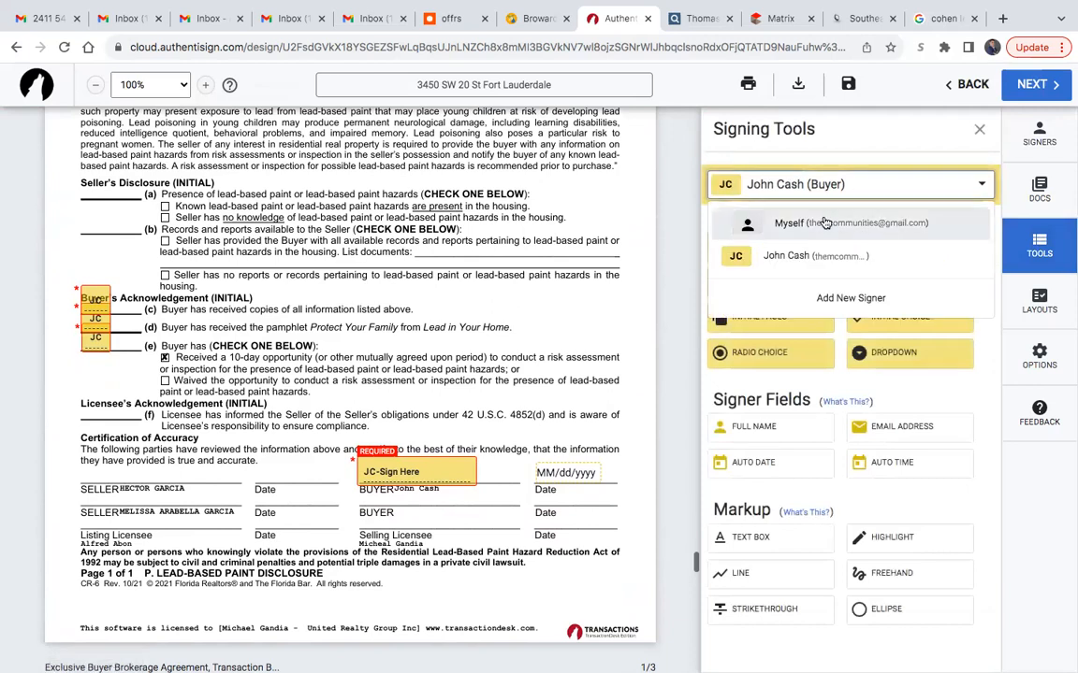
click(825, 223)
click(769, 434)
click(407, 525)
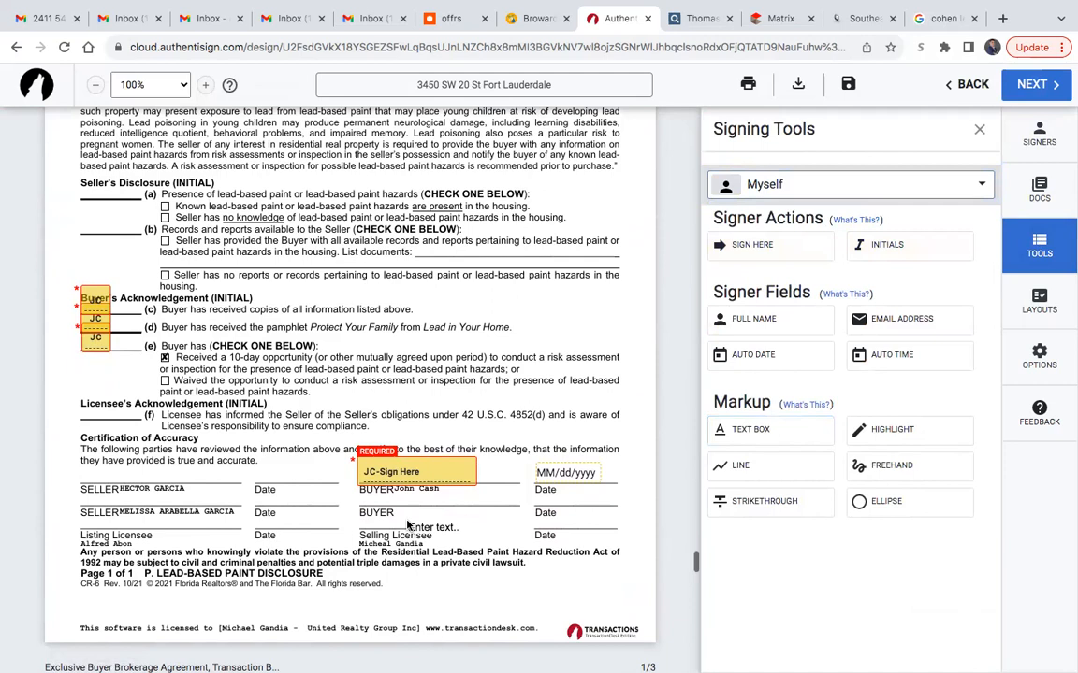
click(379, 520)
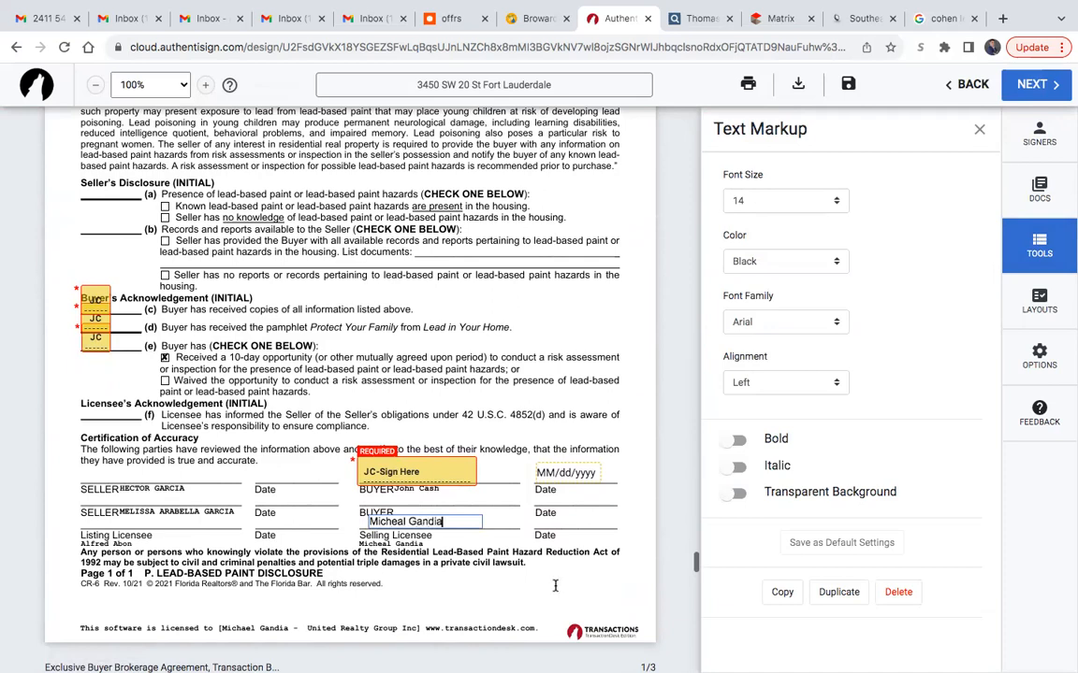
click(603, 544)
- Place a text box reading 09/01/2023 on the date line beside the selling licensee's name
click(762, 431)
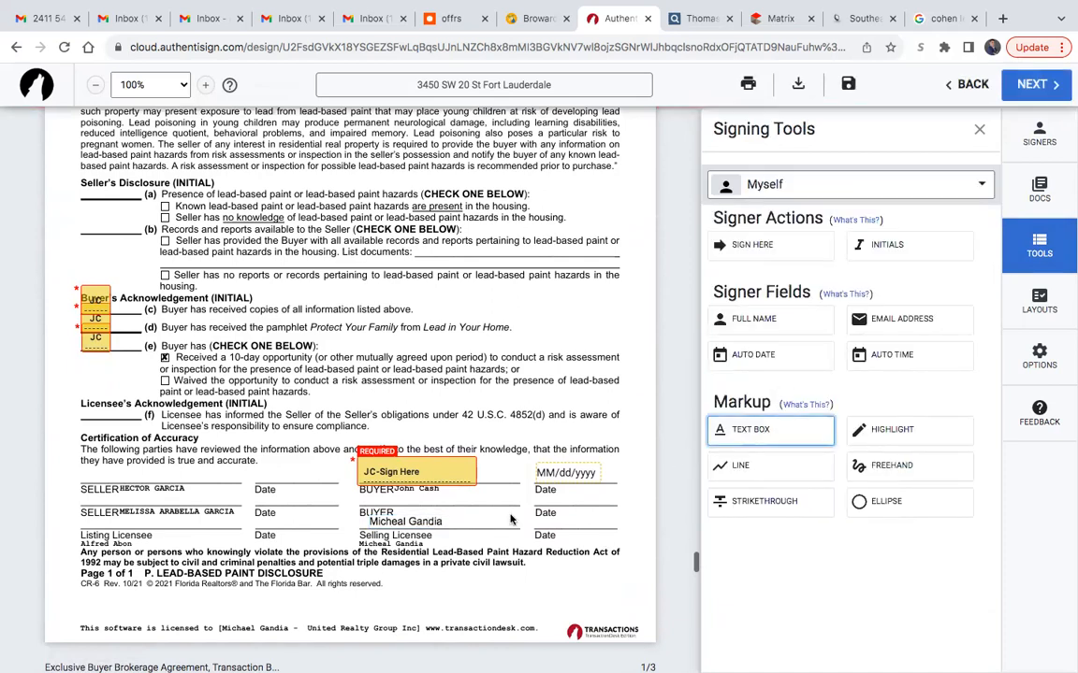
click(548, 523)
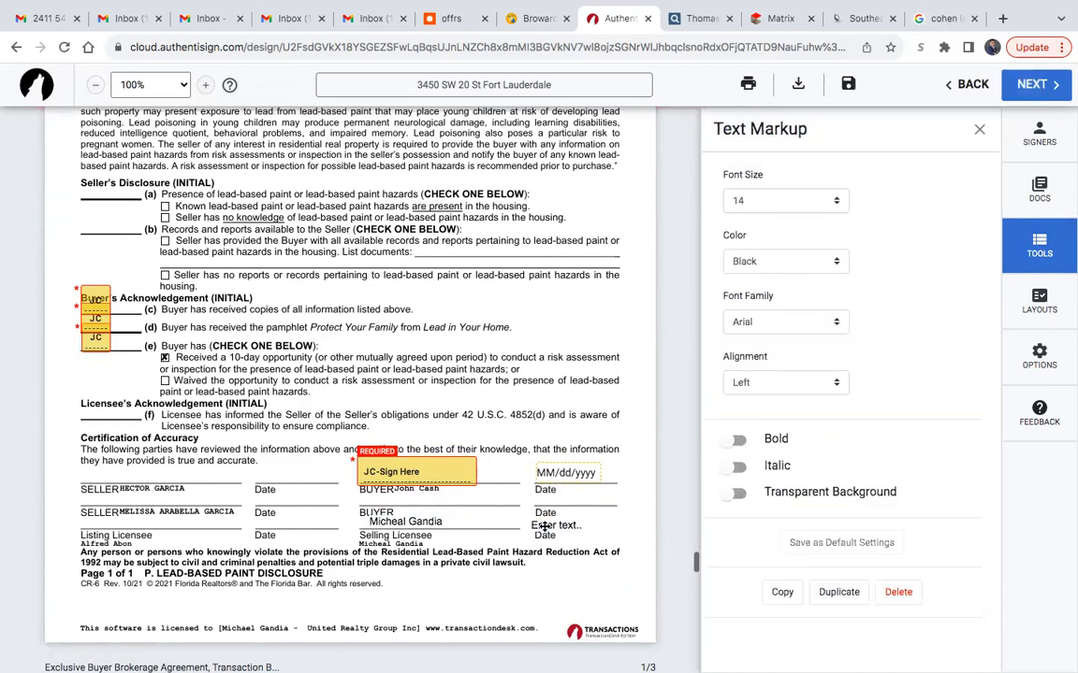
drag(547, 522, 549, 524)
click(548, 524)
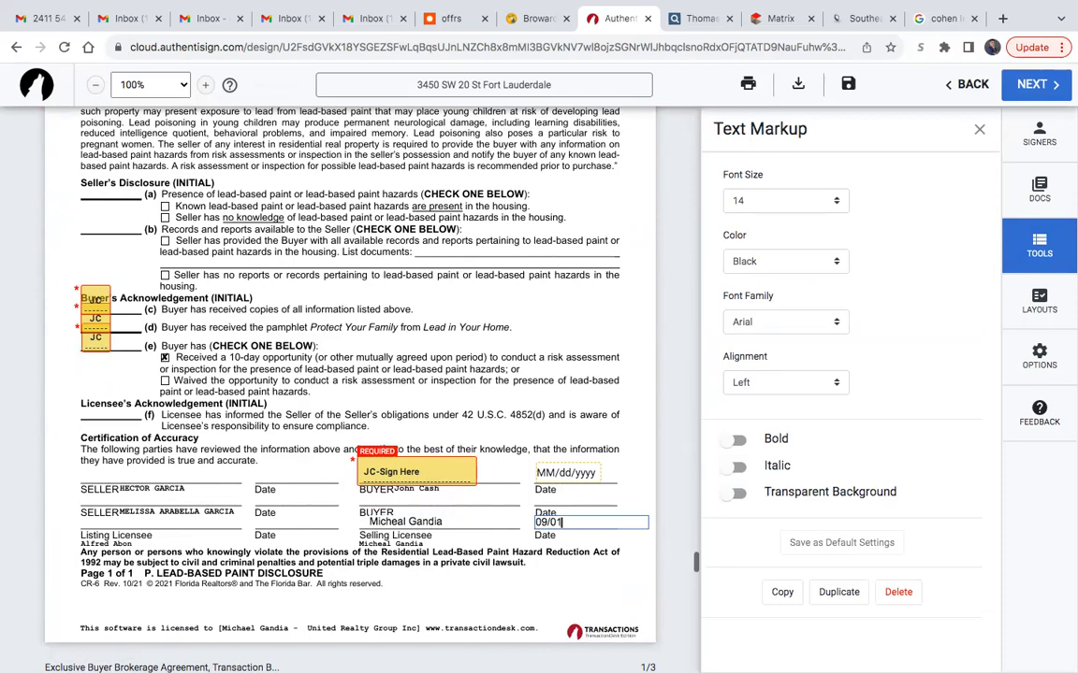
click(573, 497)
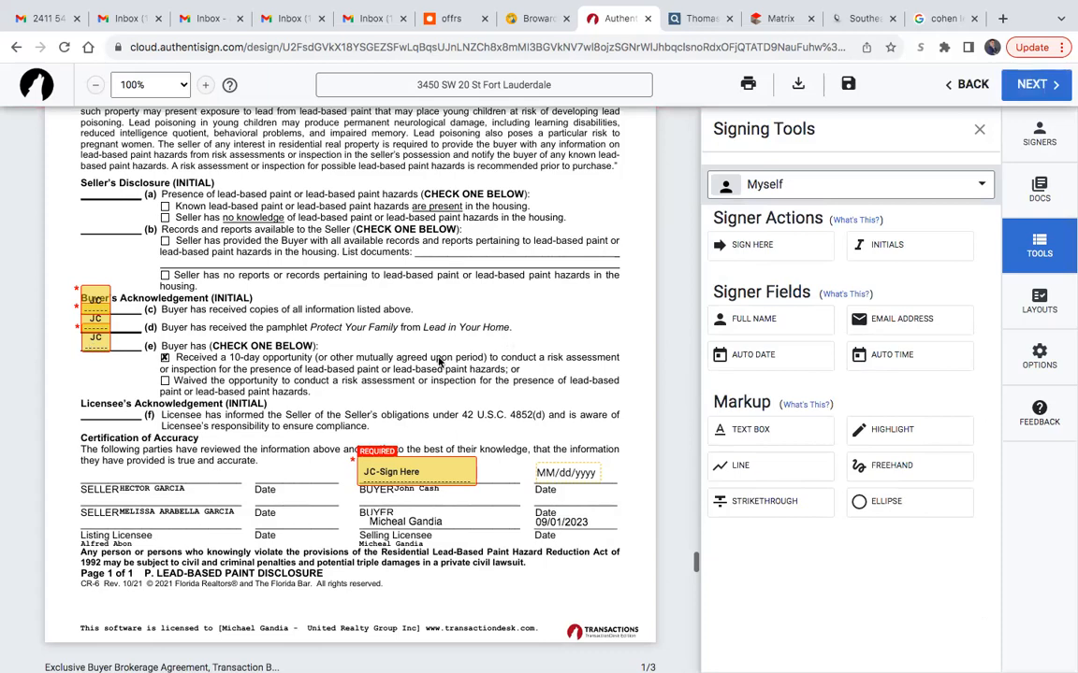
- Look back over the prepared signing fields, then finalize the signing setup and send the invitation to the buyer
scroll(333, 293, up, 10)
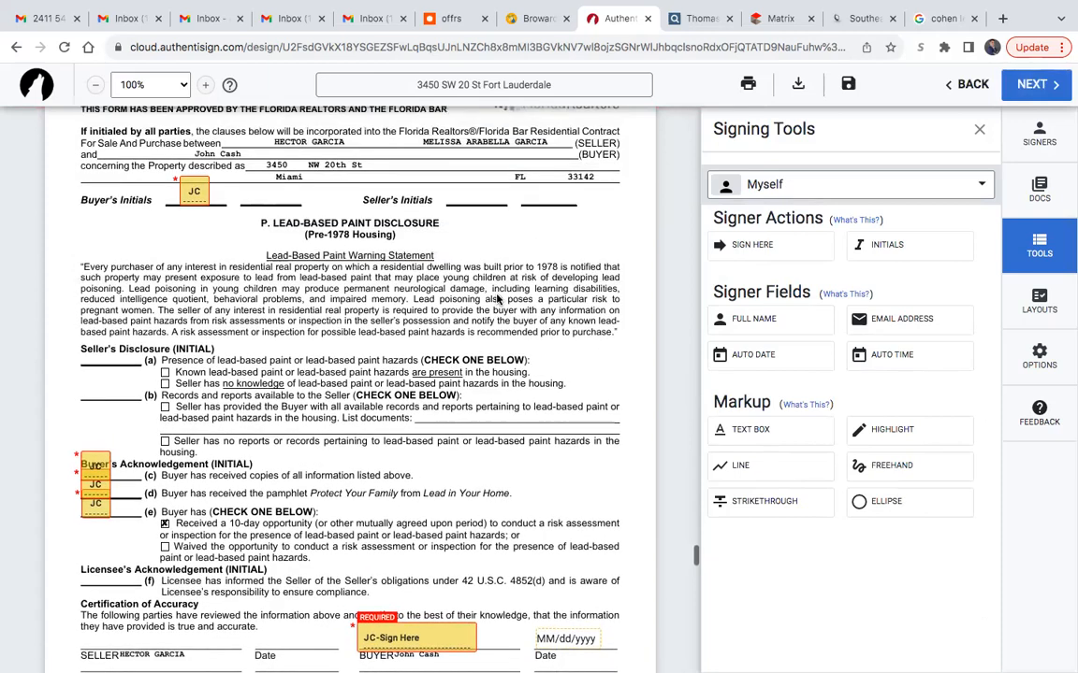
scroll(497, 299, up, 5)
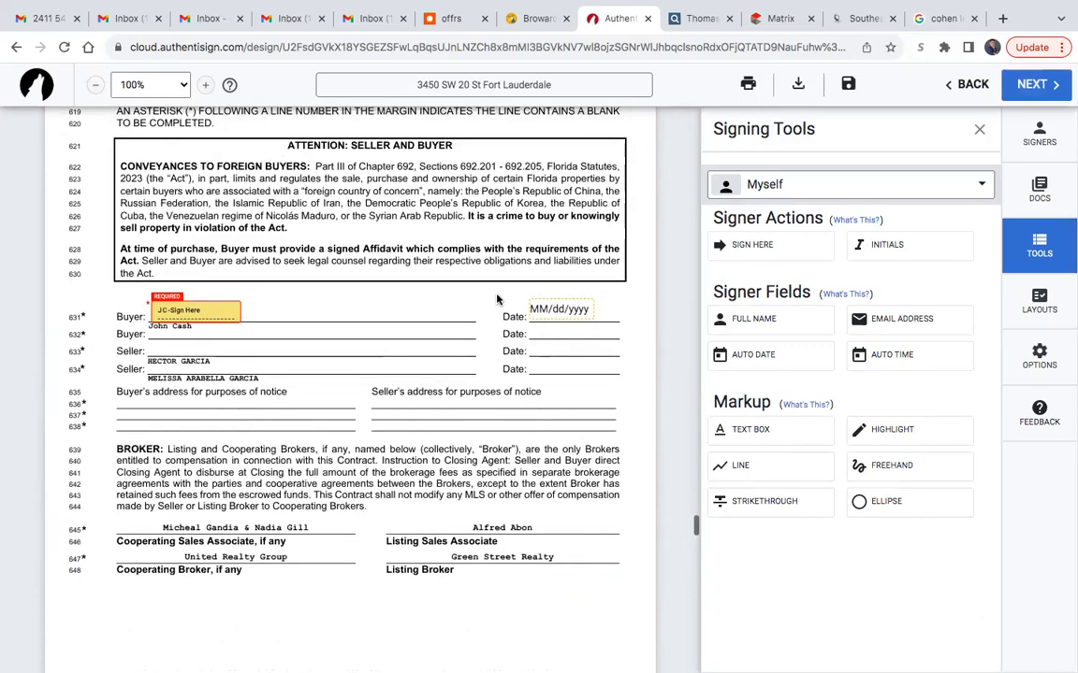
scroll(496, 299, up, 10)
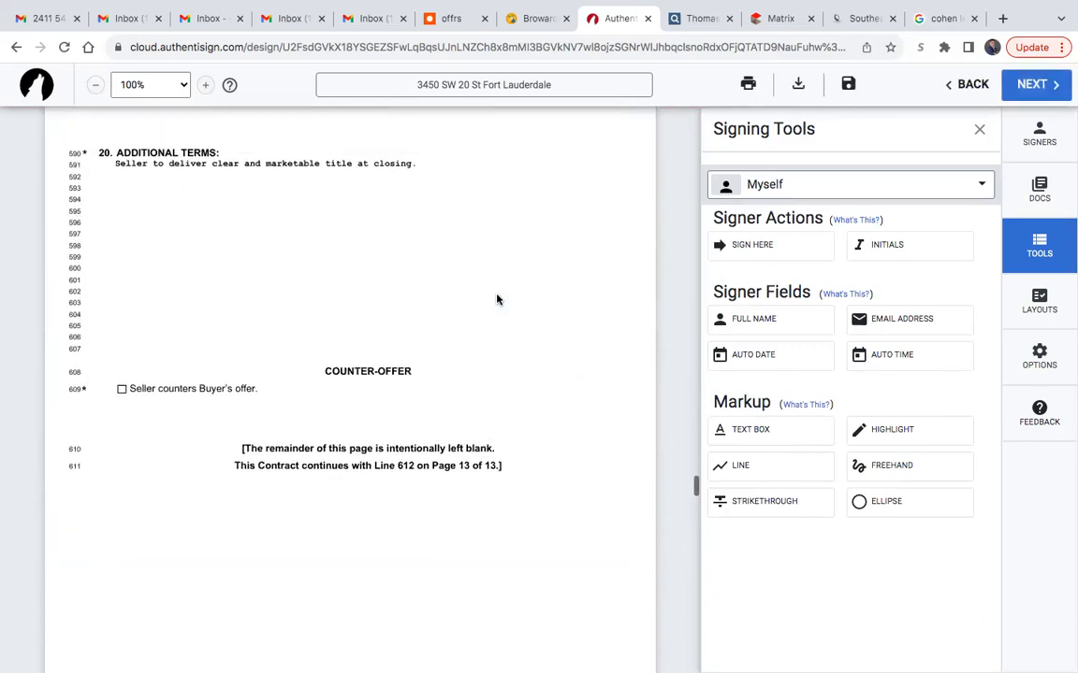
scroll(499, 297, up, 10)
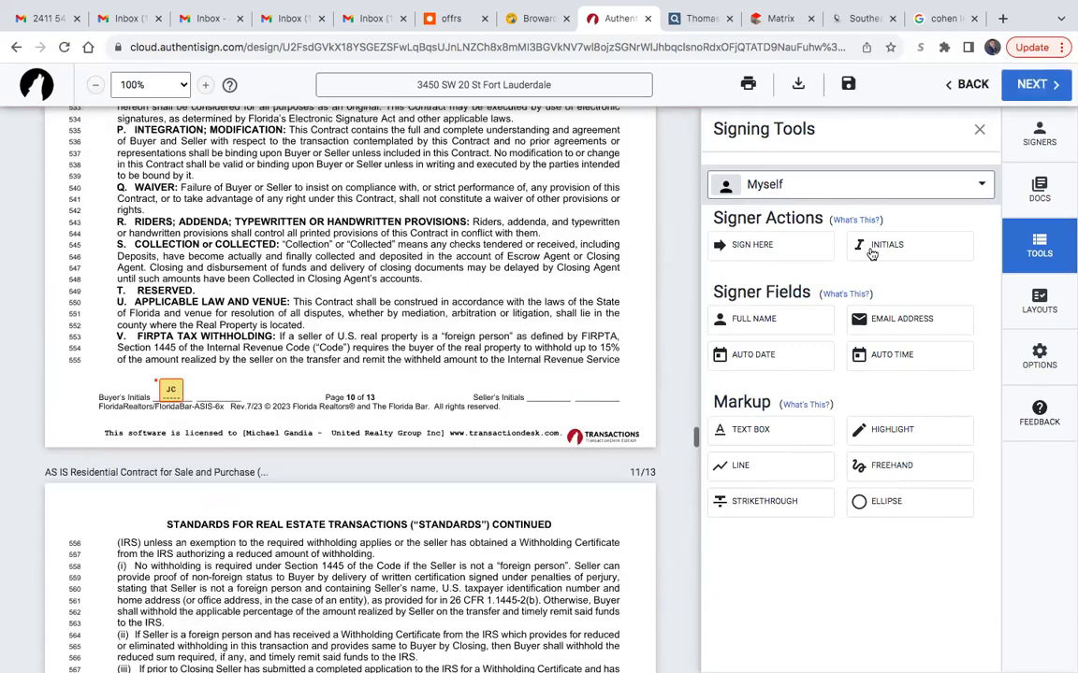
click(1038, 91)
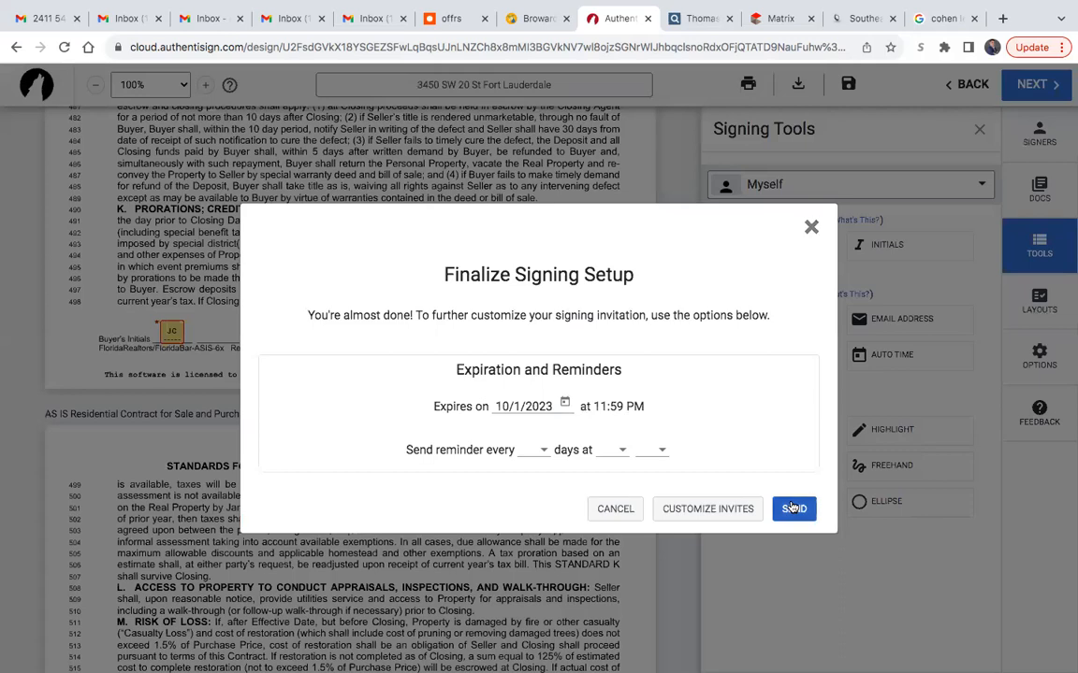
click(793, 496)
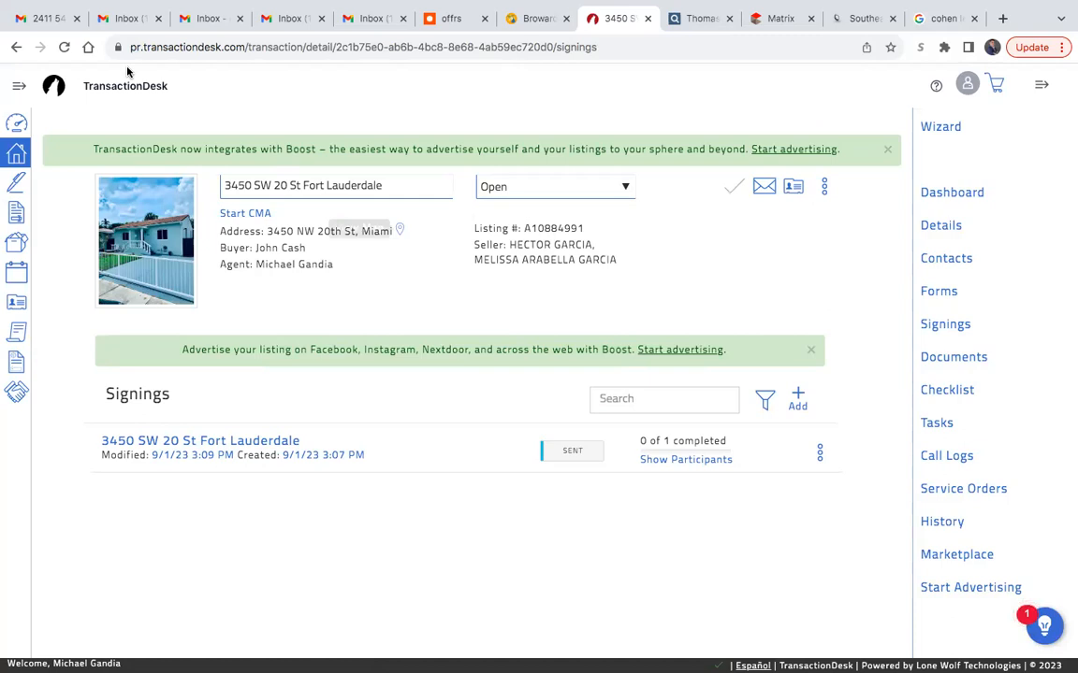
- Switch to Gmail, refresh the inbox, open the new Authentisign signature request and start the signing from it
click(42, 19)
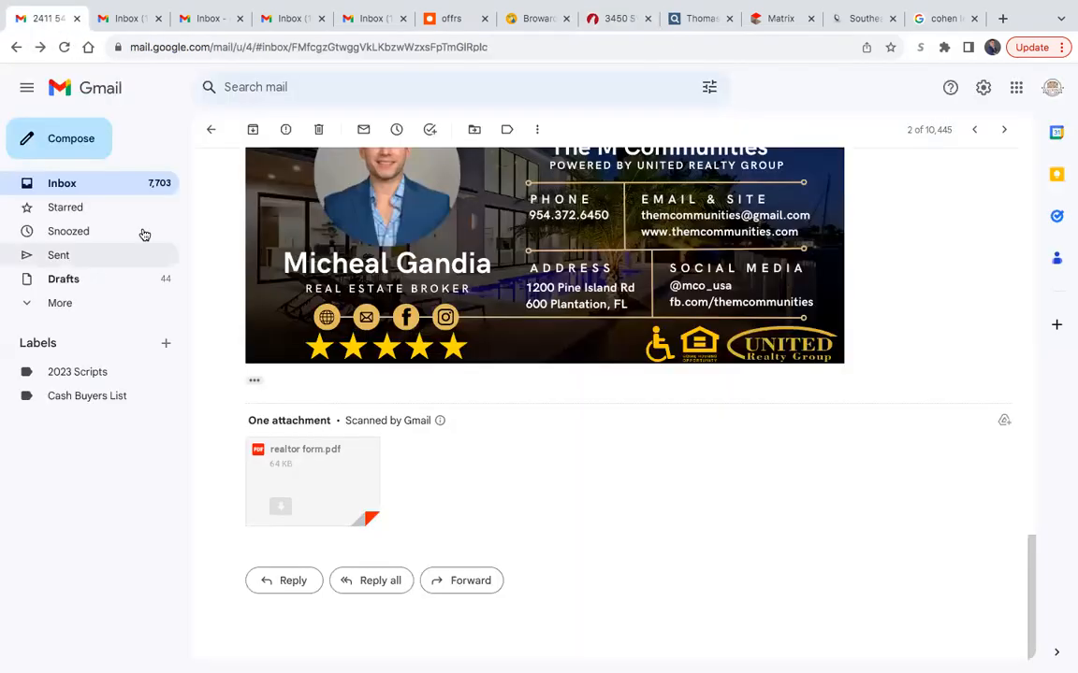
click(62, 183)
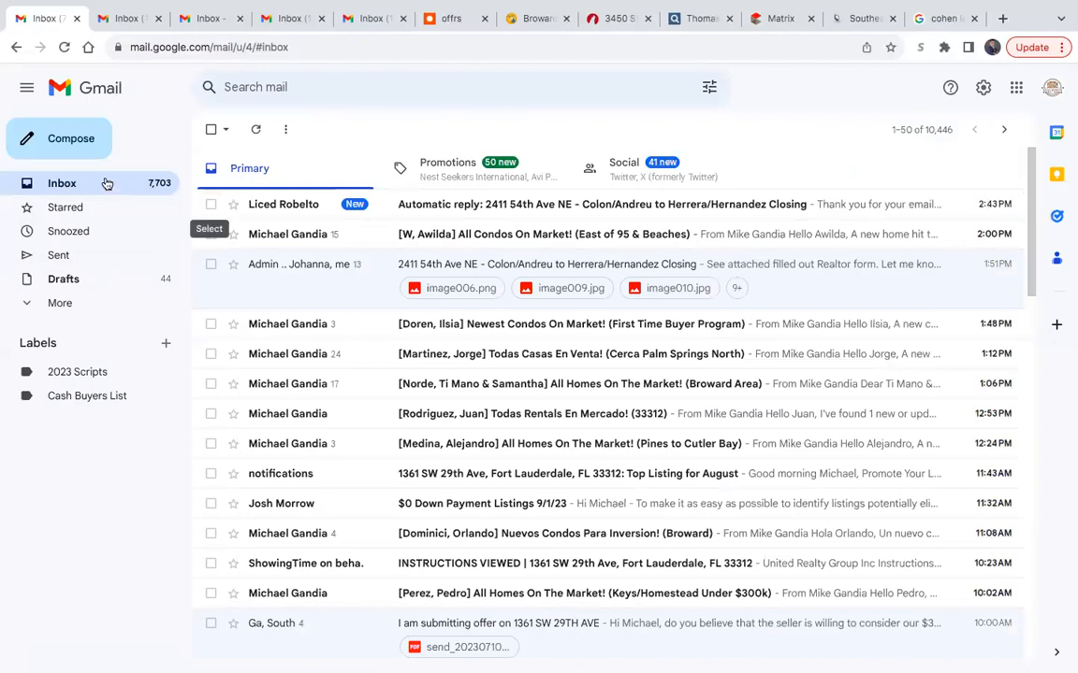
click(59, 185)
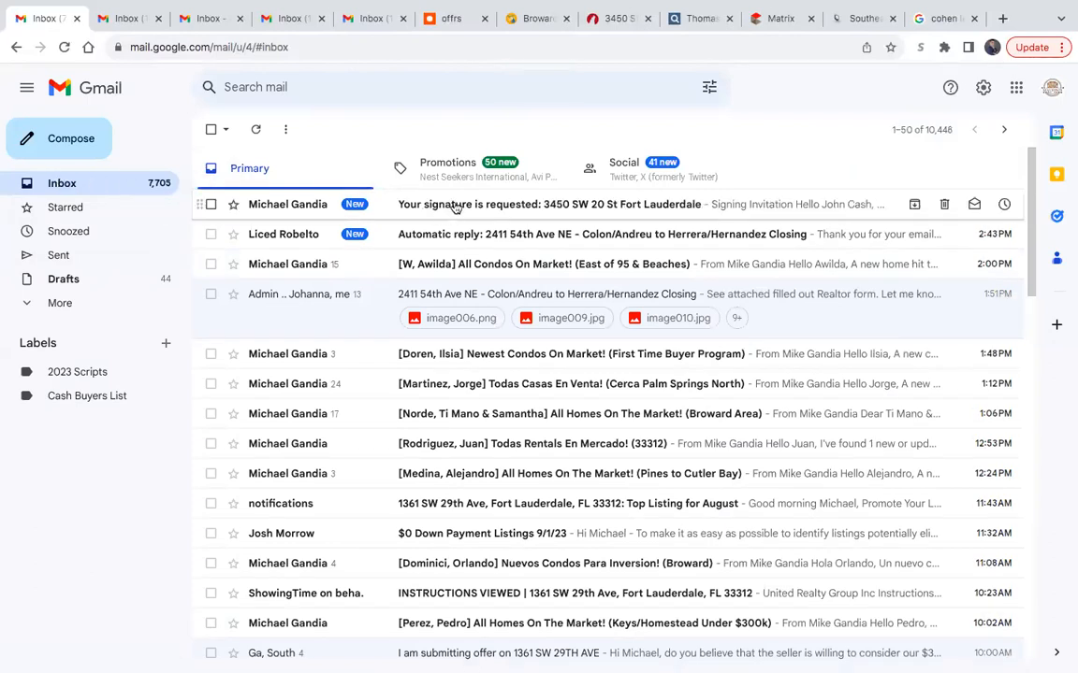
click(456, 205)
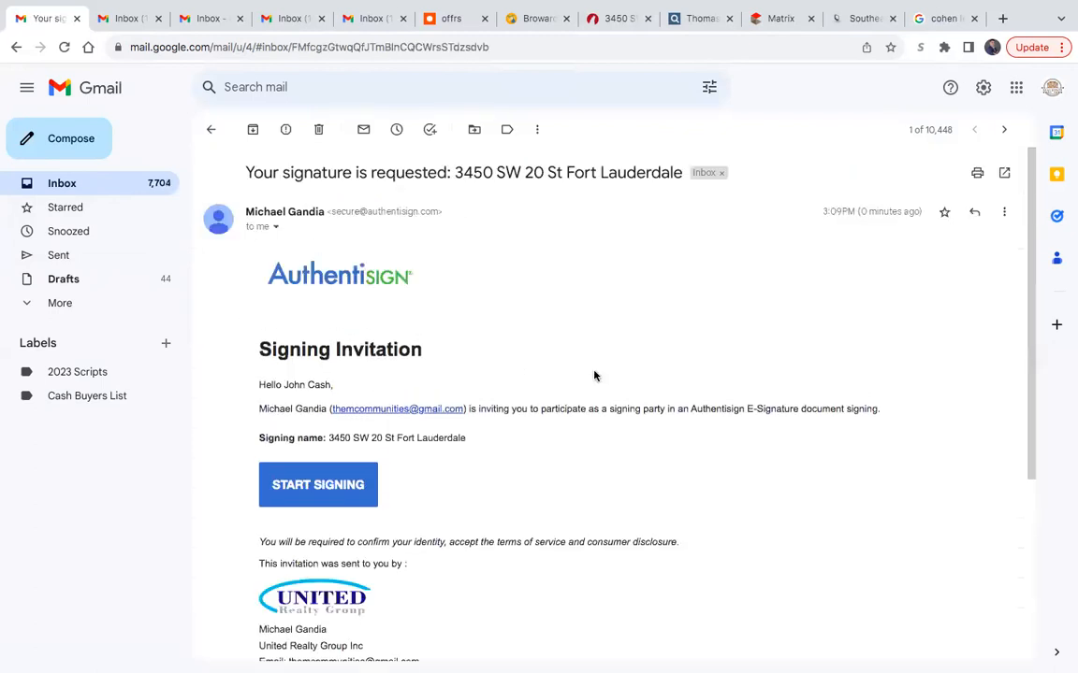
scroll(594, 376, down, 2)
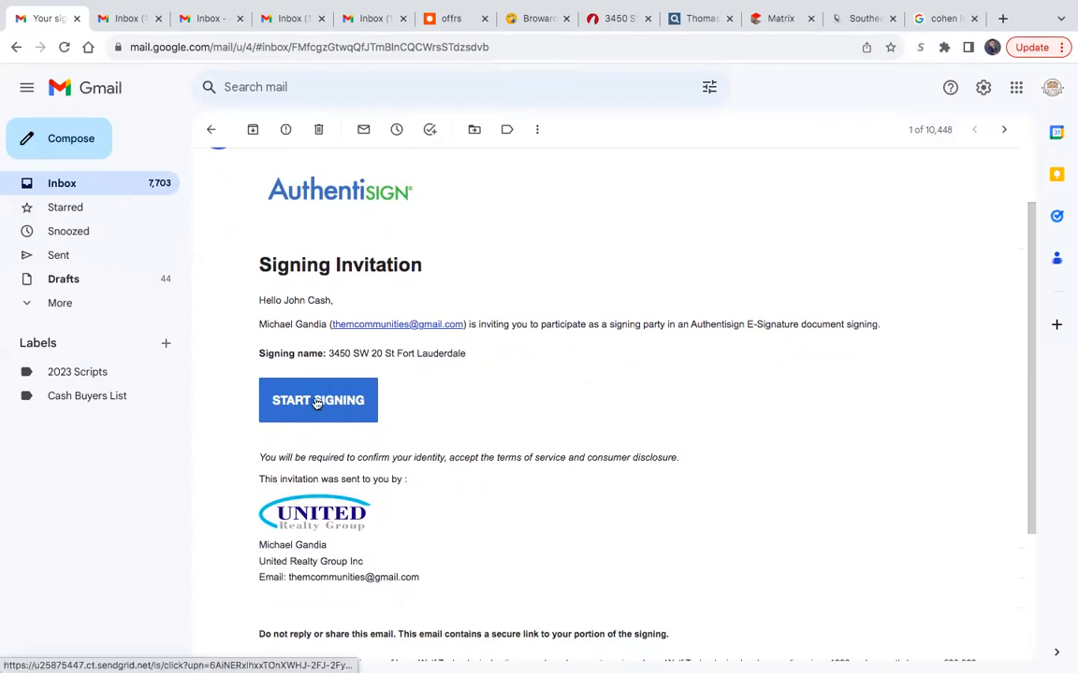
click(316, 400)
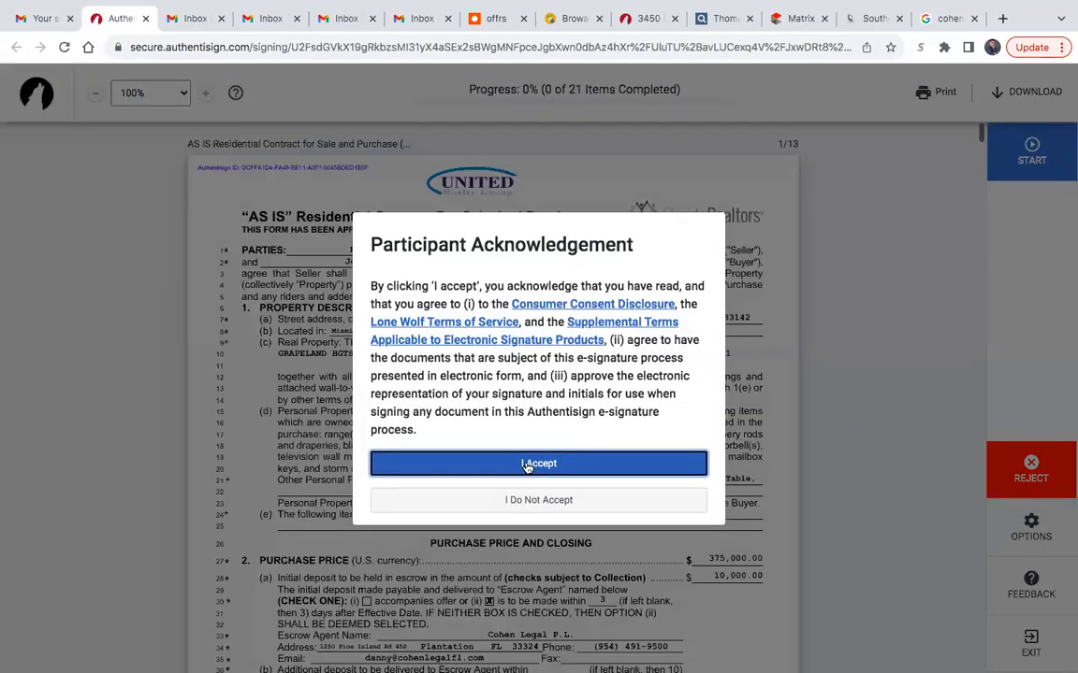
- Accept the participant acknowledgement, start at the first initials field and set the buyer's signature in the Caveat style
click(526, 464)
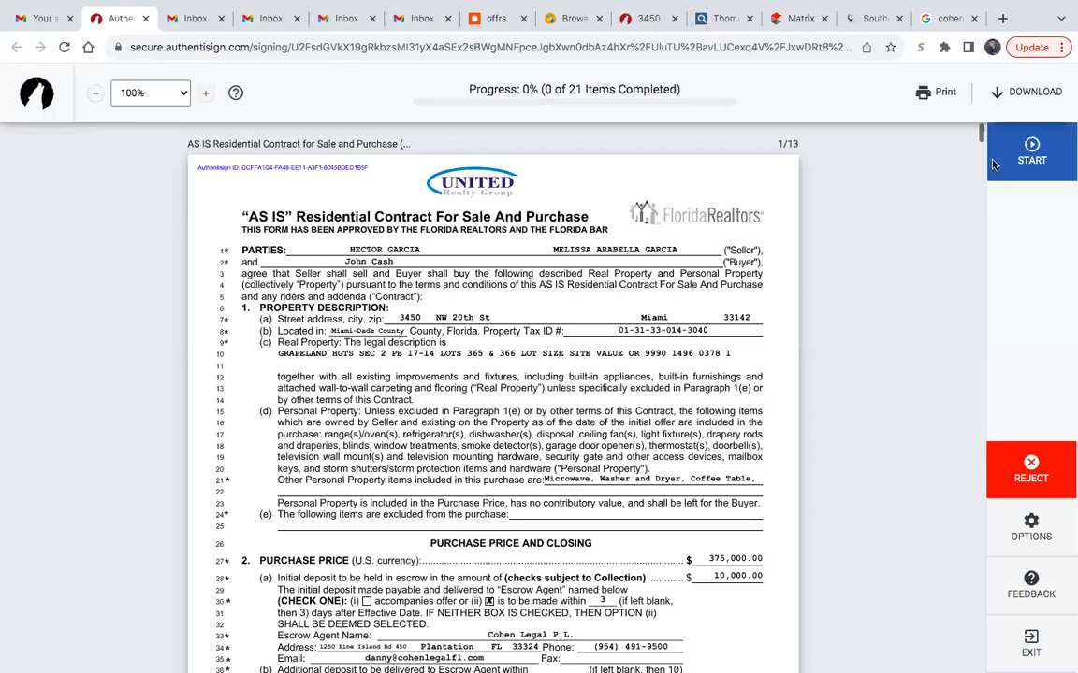
click(1031, 151)
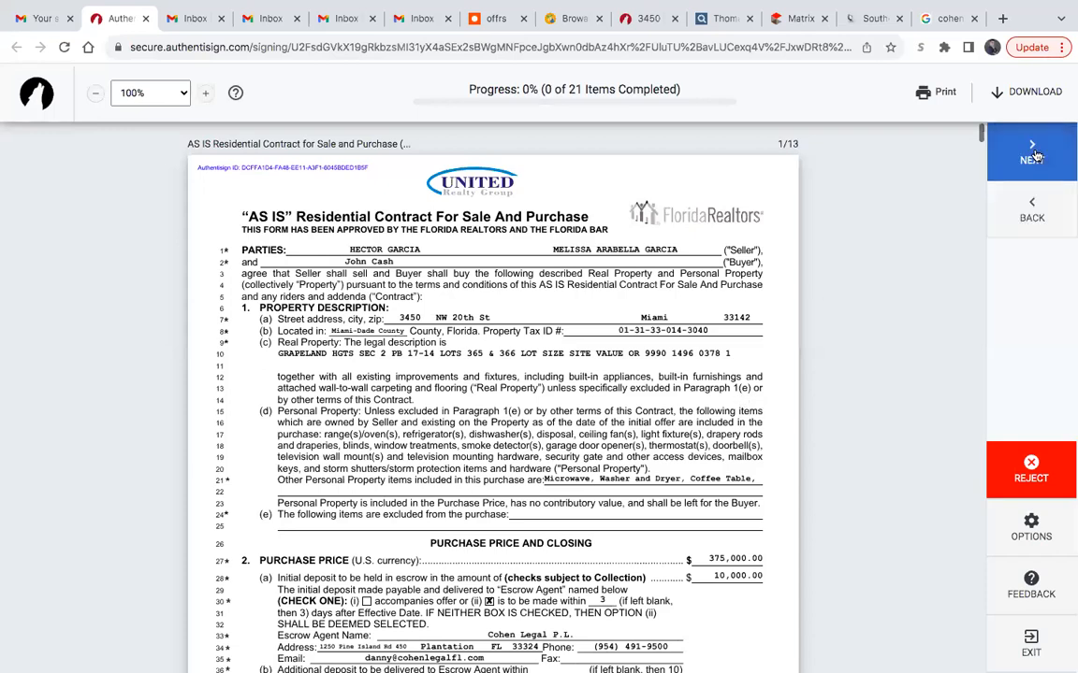
click(316, 354)
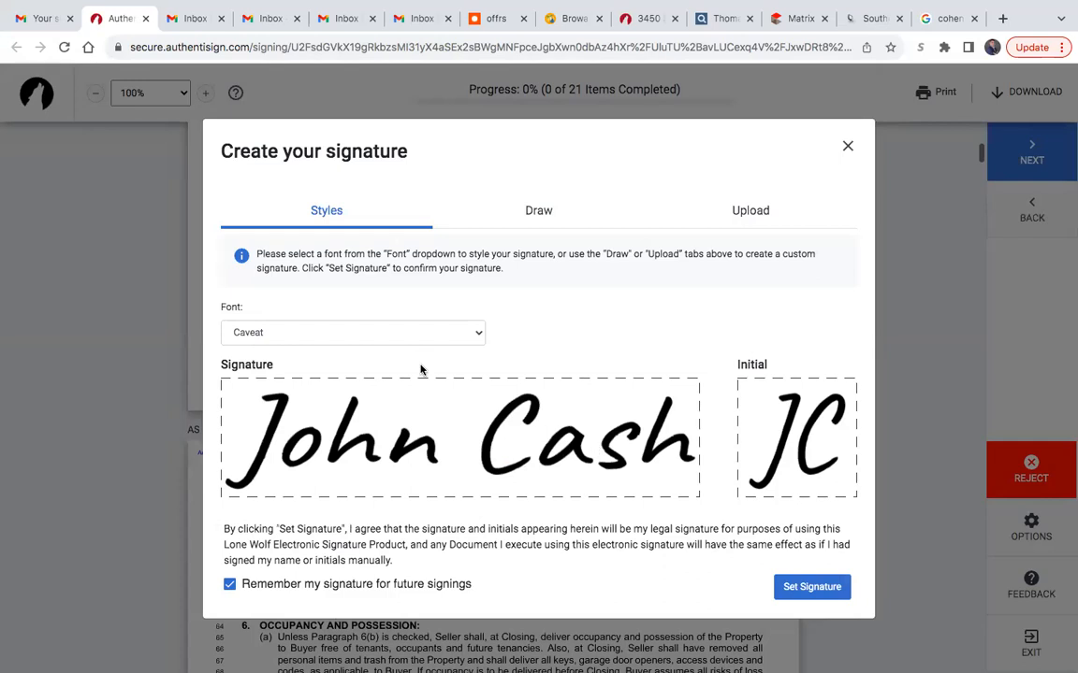
click(812, 586)
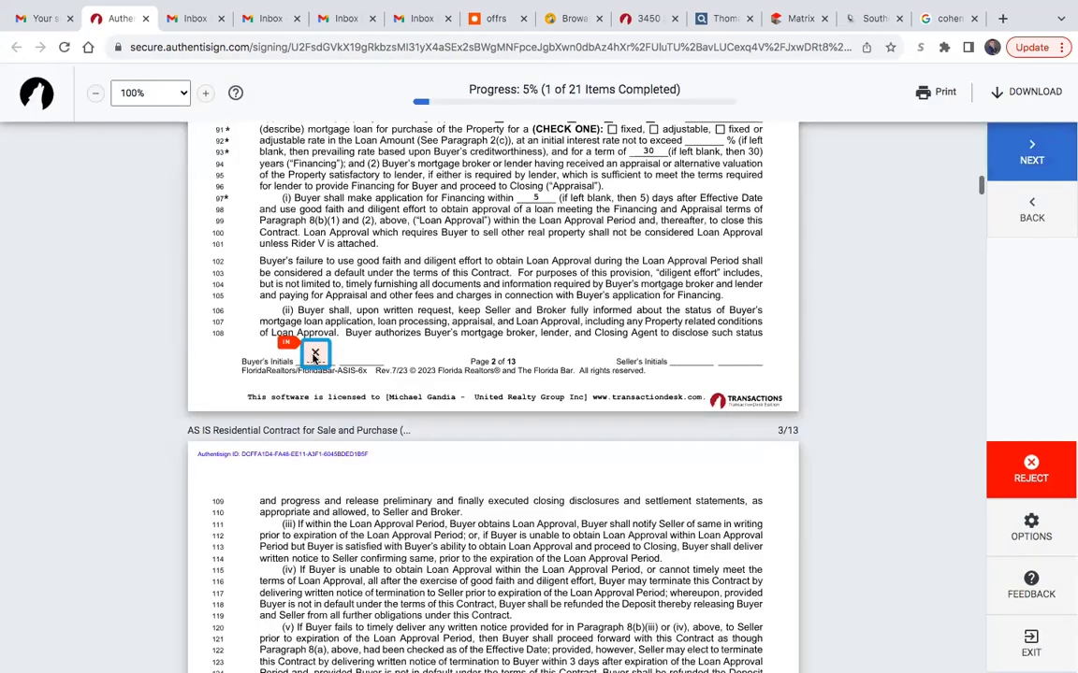
- Apply the buyer's remaining initials and signature throughout the AS IS Residential Contract
click(314, 355)
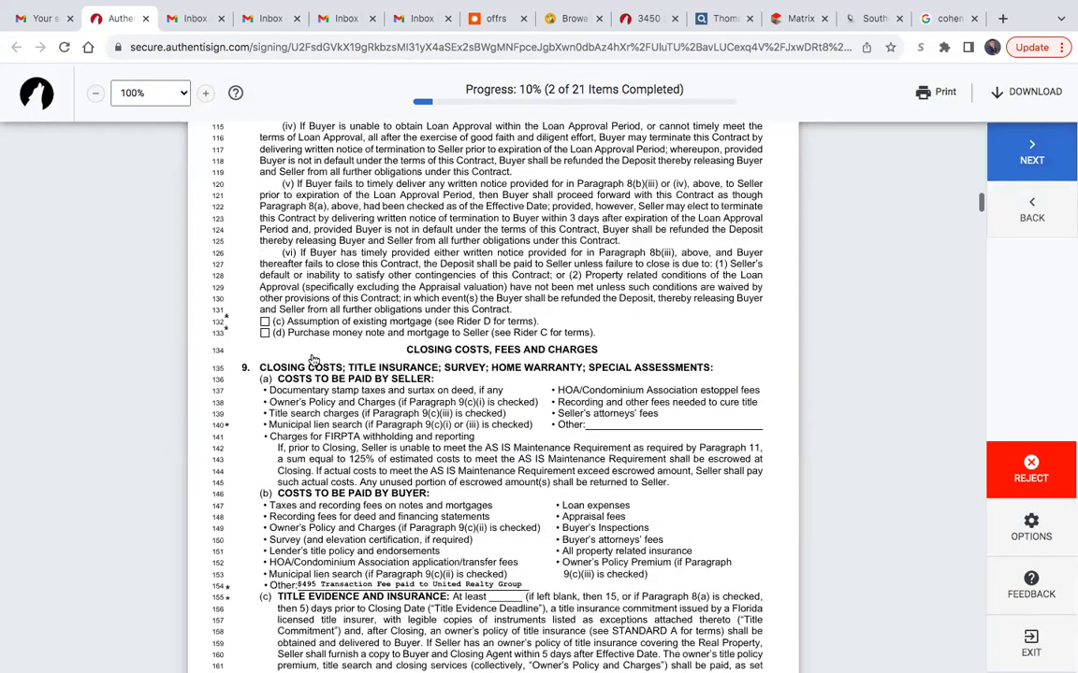
click(314, 357)
click(314, 356)
click(314, 358)
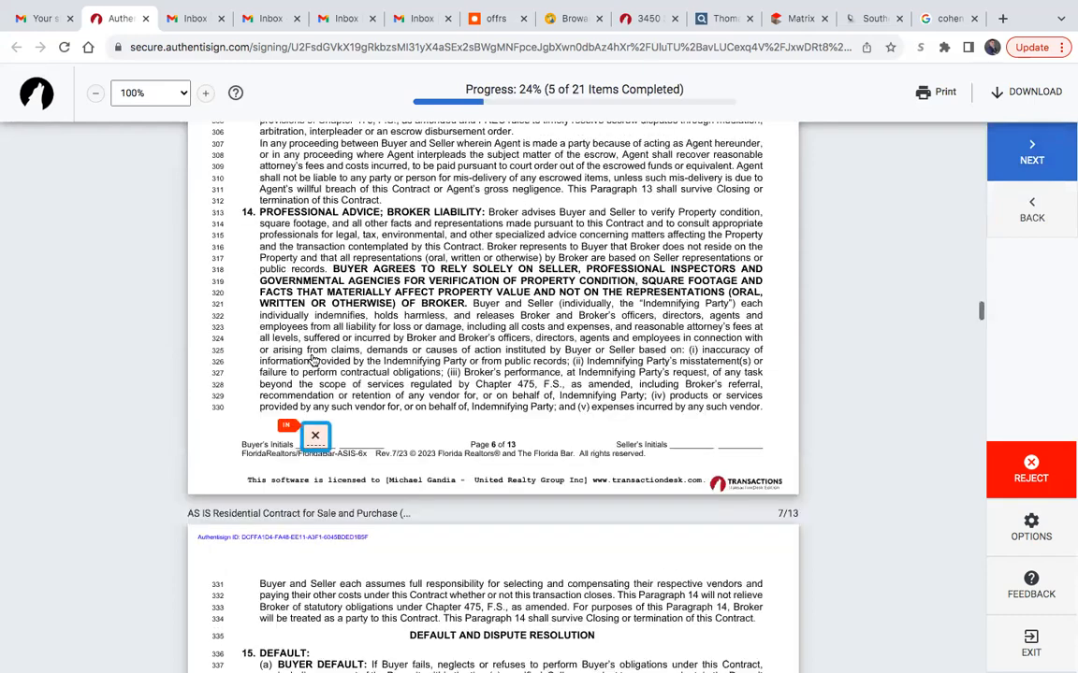
click(314, 360)
click(314, 360)
click(314, 358)
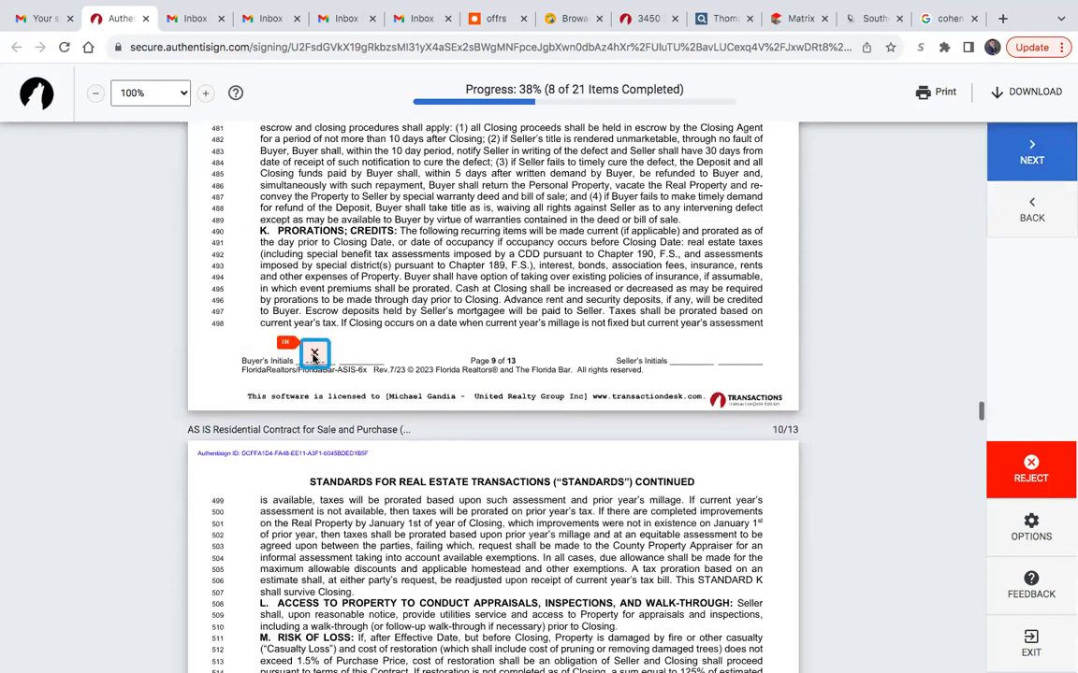
click(314, 355)
click(314, 356)
click(314, 355)
click(314, 355)
click(314, 355)
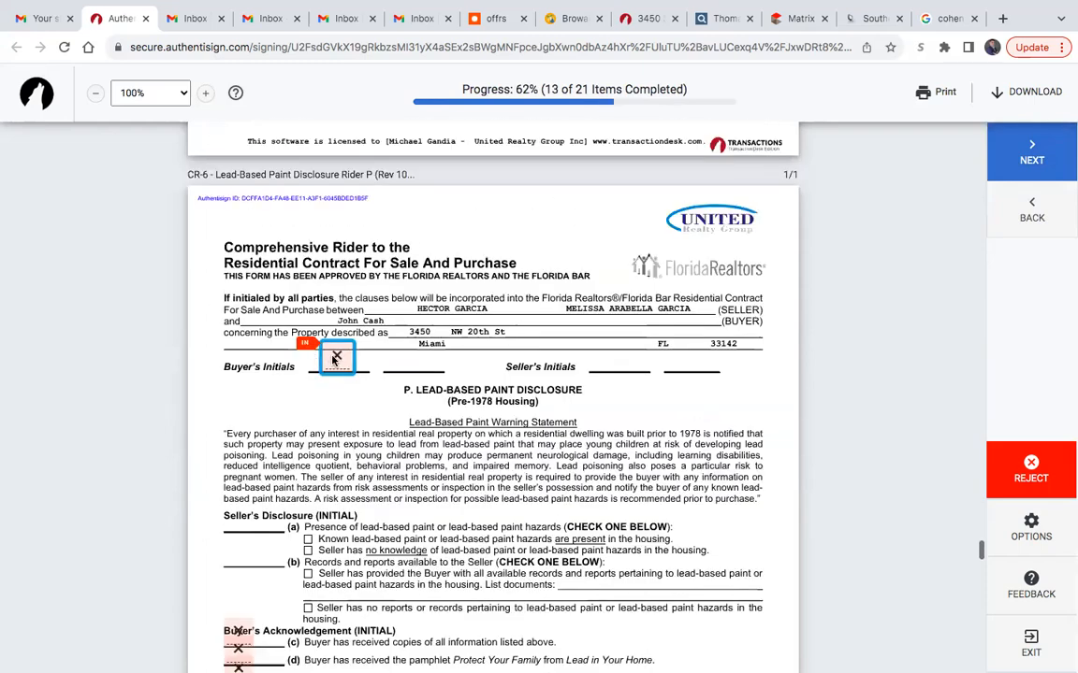
- Fill the buyer's four initials fields and the signature field on the CR-6 Lead-Based Paint Disclosure Rider P
click(320, 357)
click(239, 401)
click(248, 370)
click(251, 366)
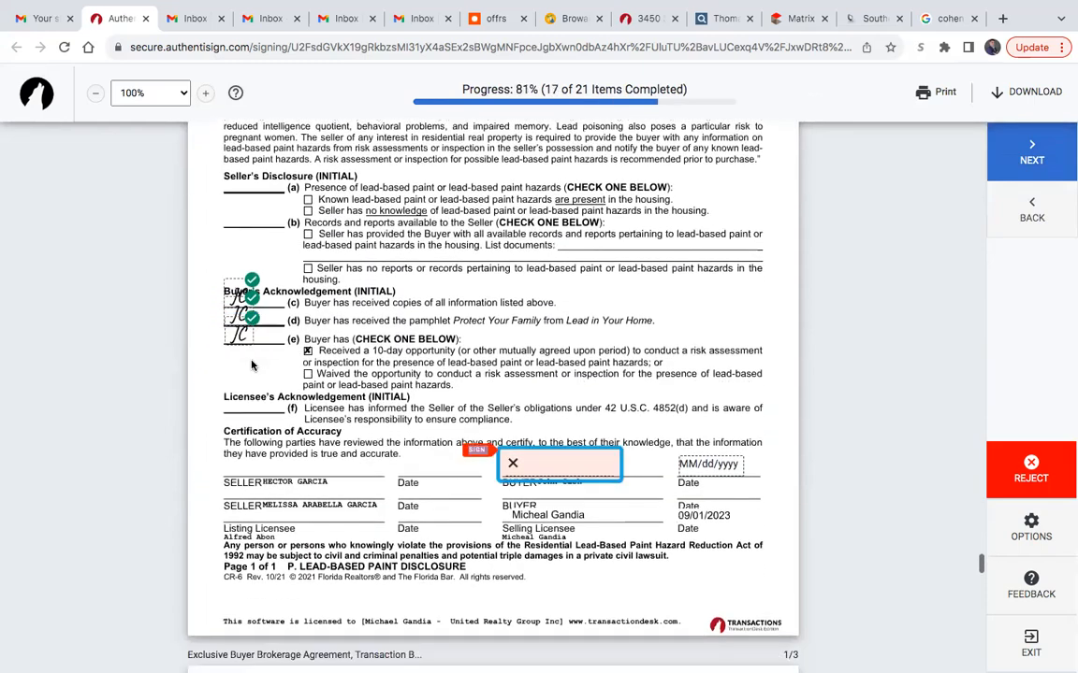
click(559, 464)
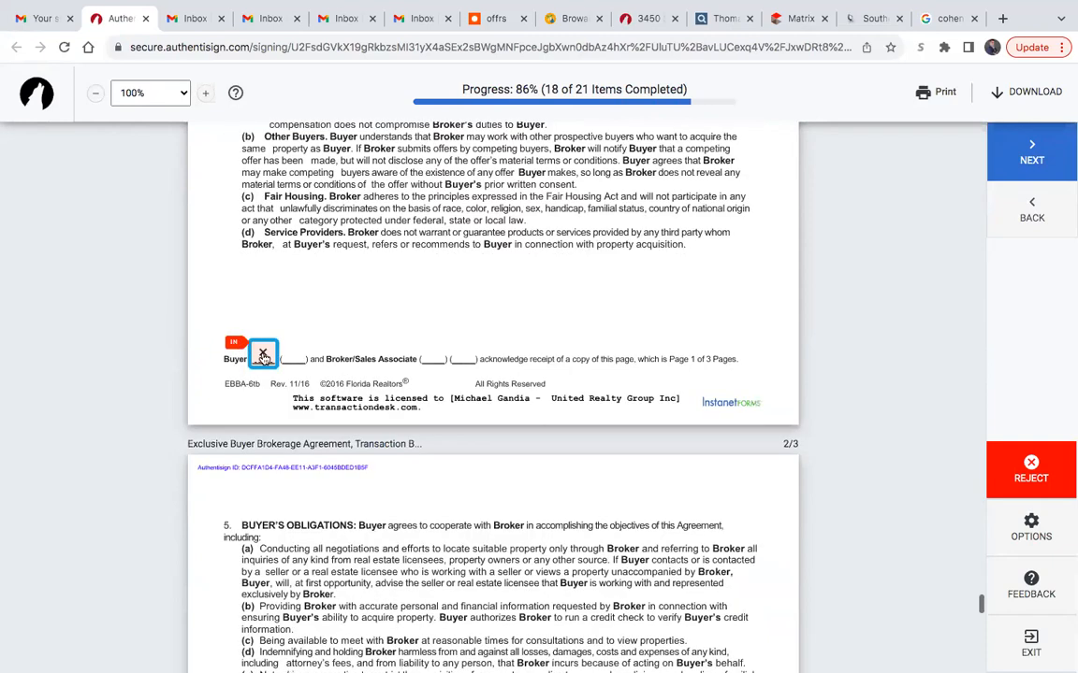
- Initial and sign the Exclusive Buyer Brokerage Agreement as the buyer and finish the signing
click(265, 358)
click(265, 512)
click(551, 473)
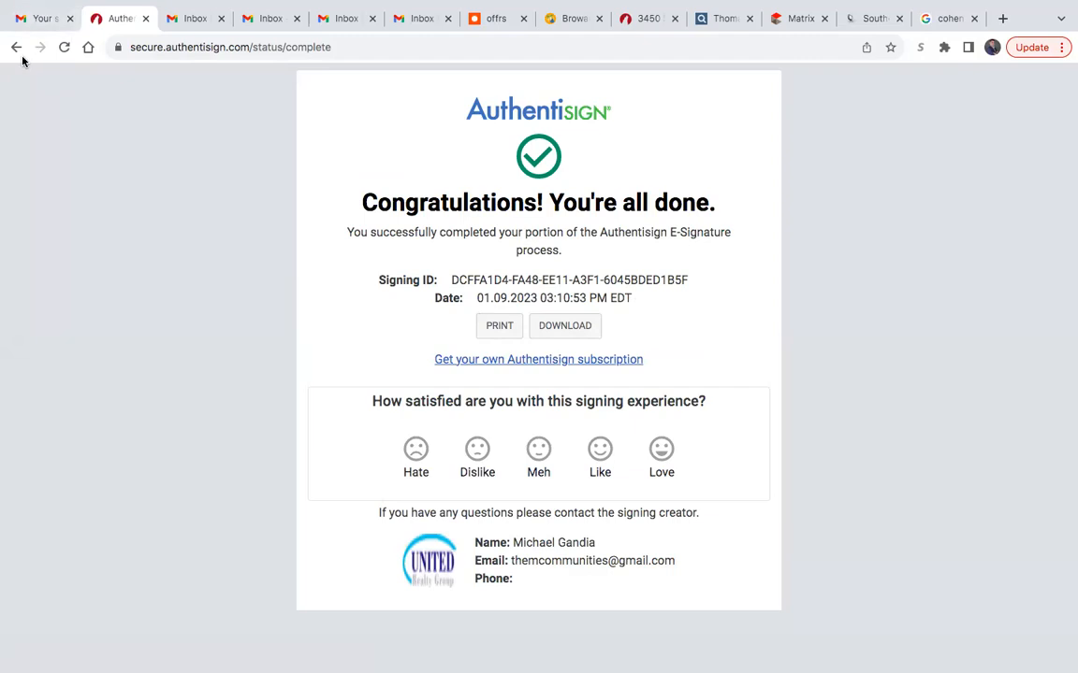
- Return to the Gmail inbox and open Authentisign's signing-complete email with the signed document links
click(44, 25)
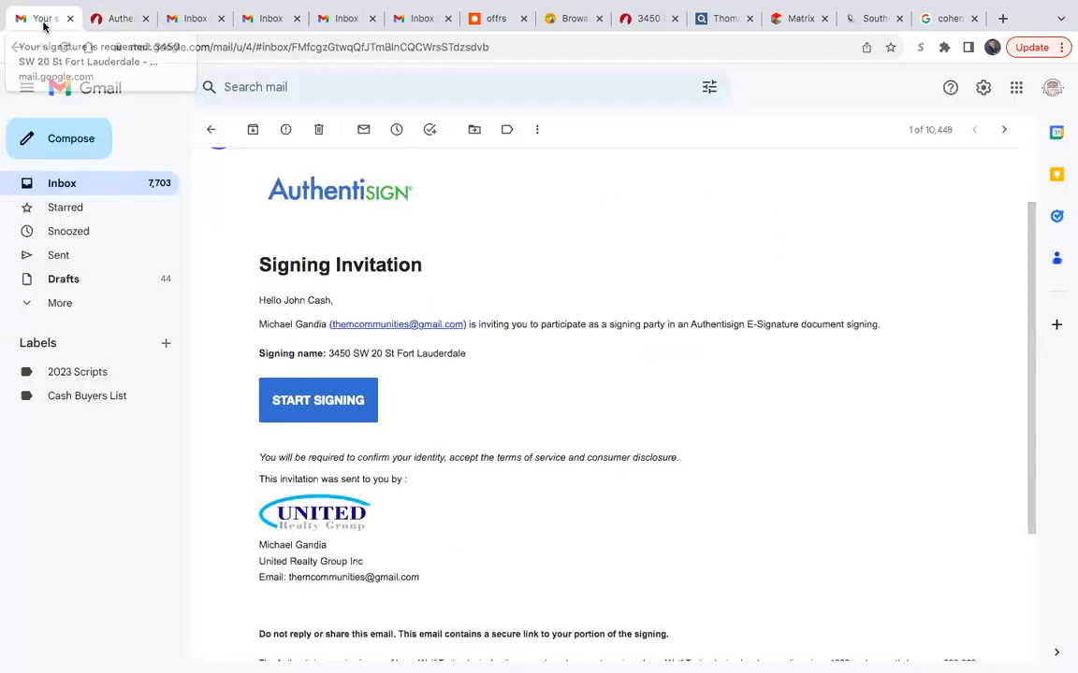
click(68, 185)
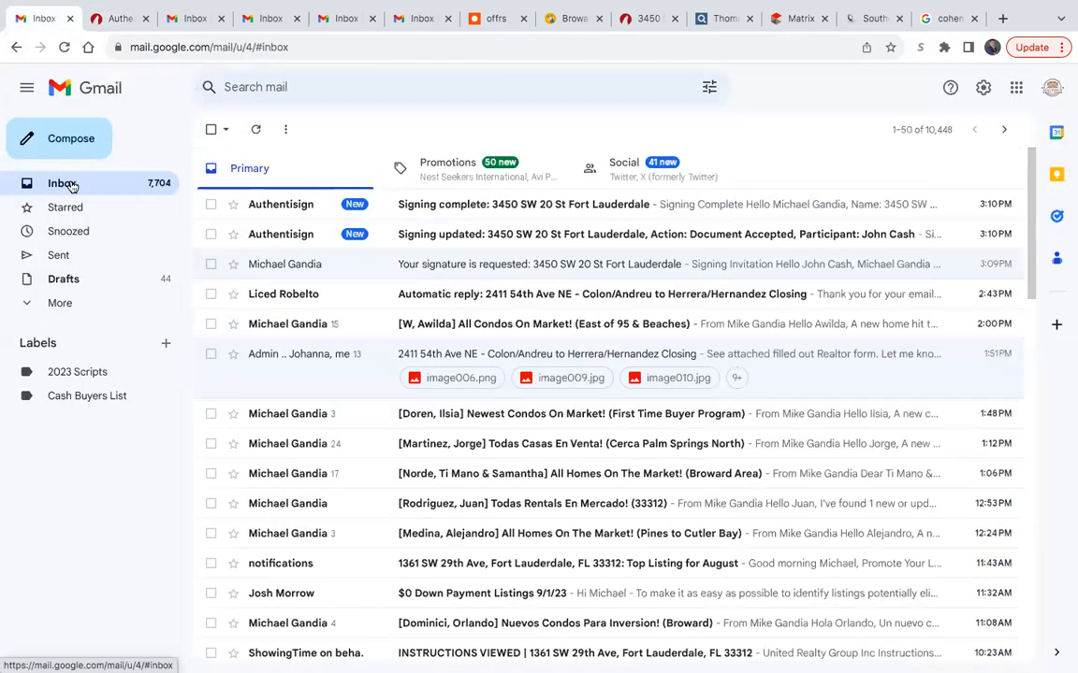
click(464, 208)
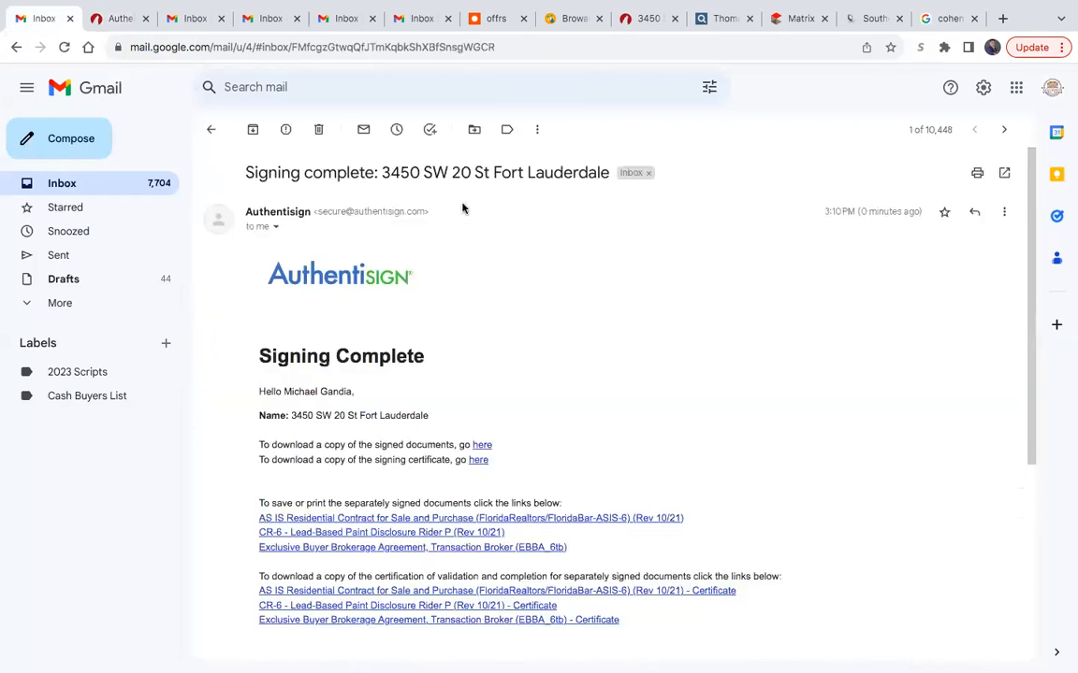
- Open the combined signed documents from the signing-complete email and save the PDF to the Desktop under its suggested name
click(481, 446)
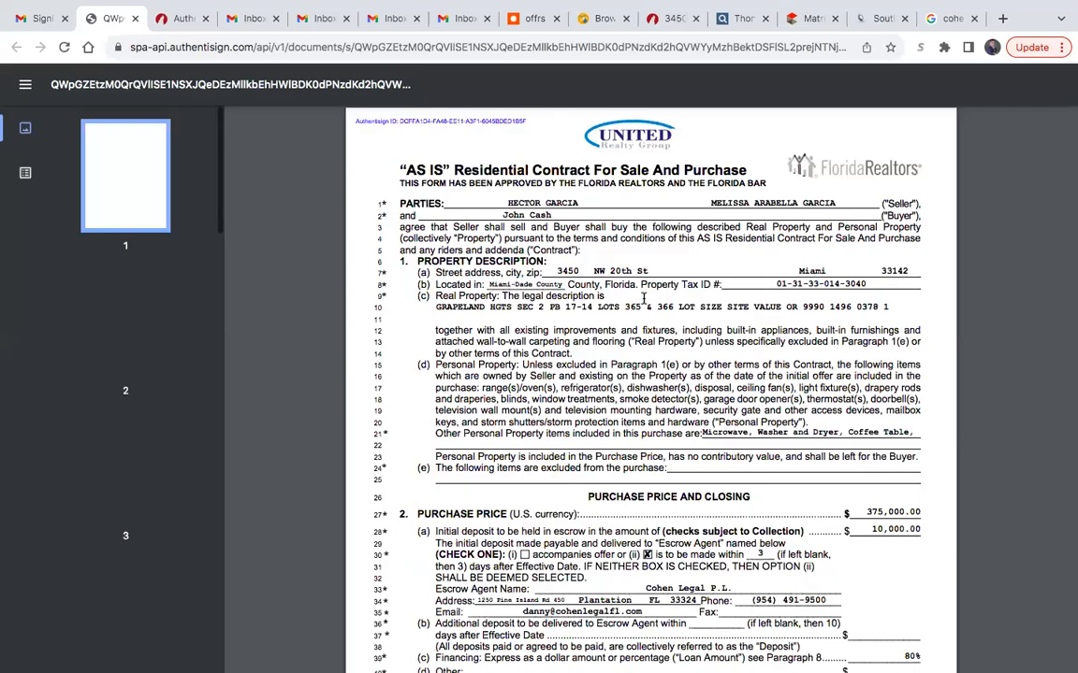
scroll(642, 298, down, 5)
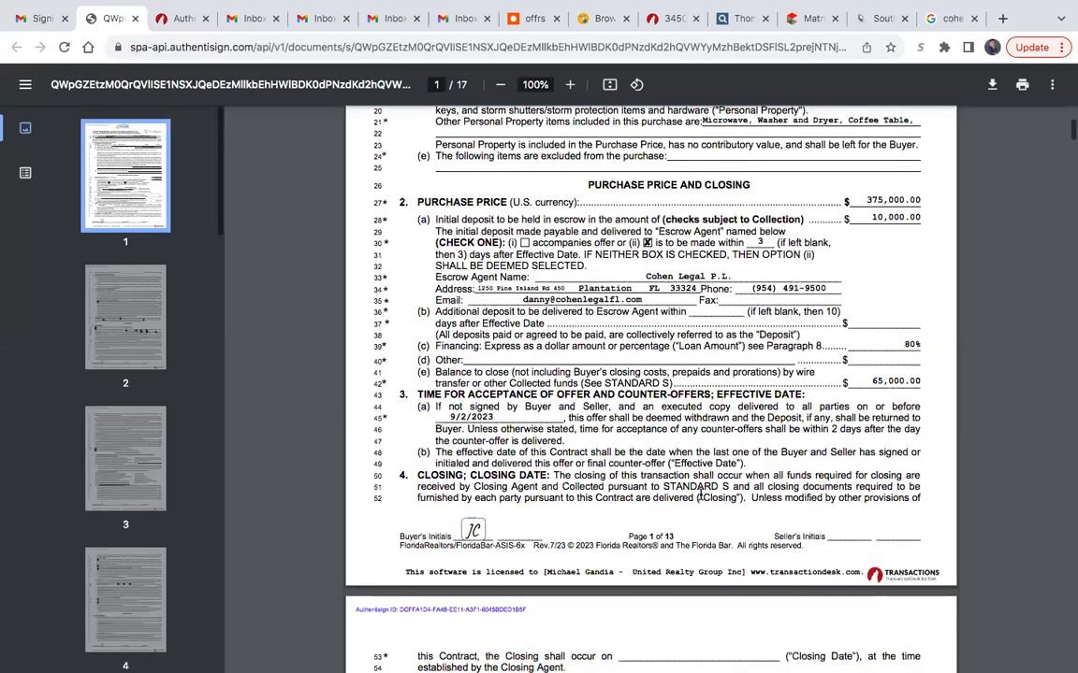
scroll(700, 496, up, 4)
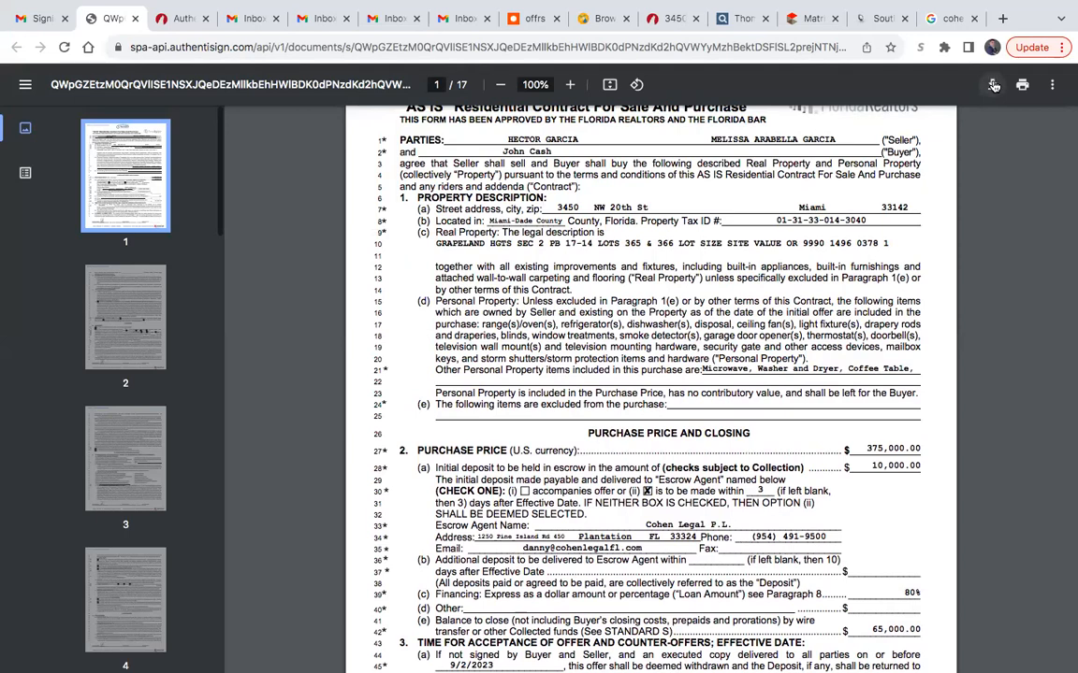
click(994, 85)
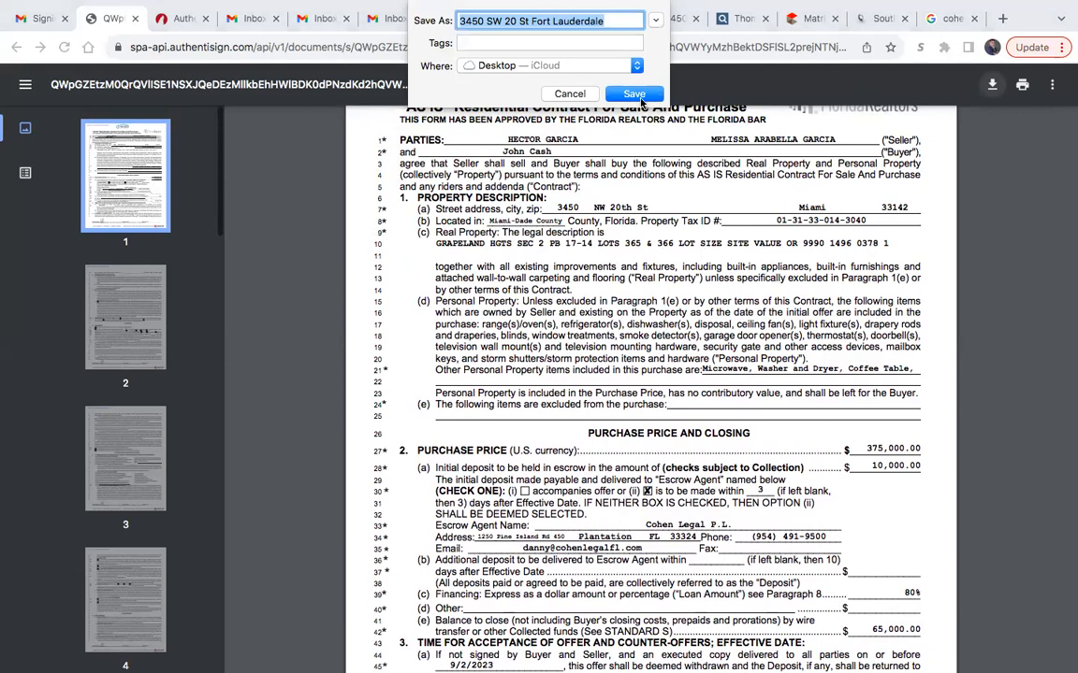
click(637, 96)
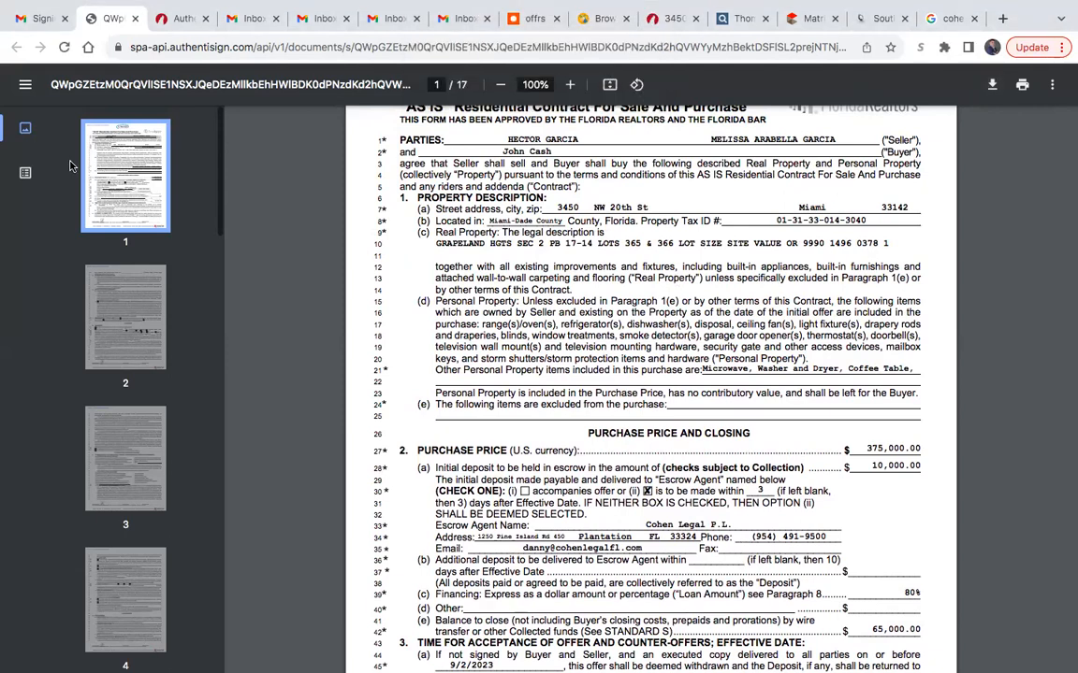
- Start a new Gmail message to Admin MCO with the subject "Sale Offer:" followed by the property's street address, city and state
click(30, 18)
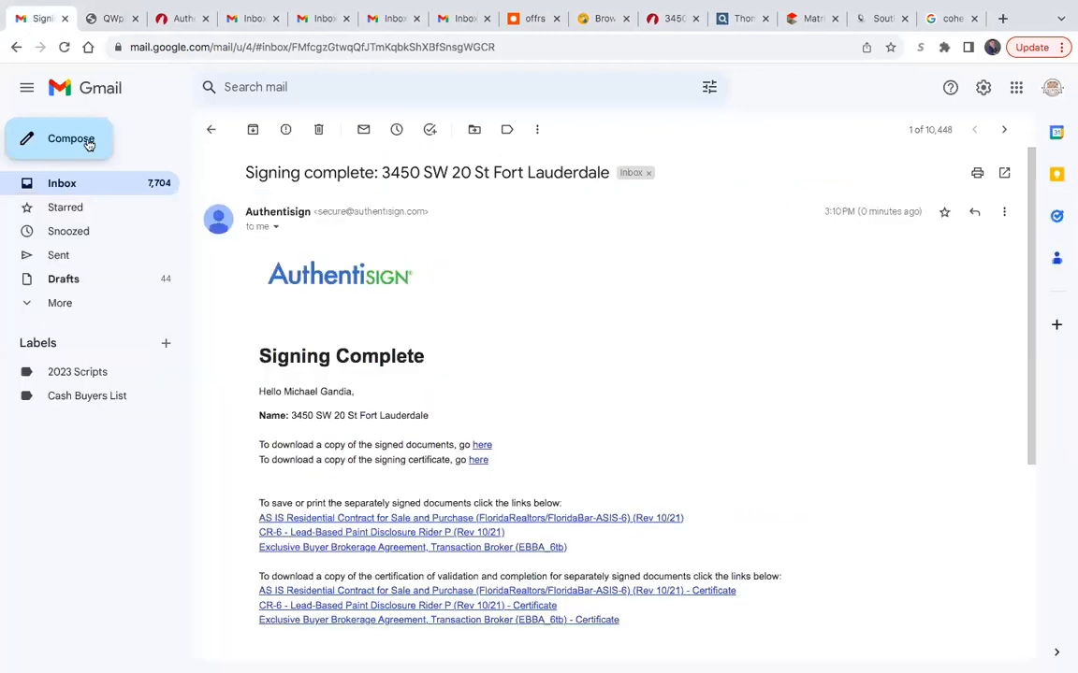
click(88, 144)
text(mco)
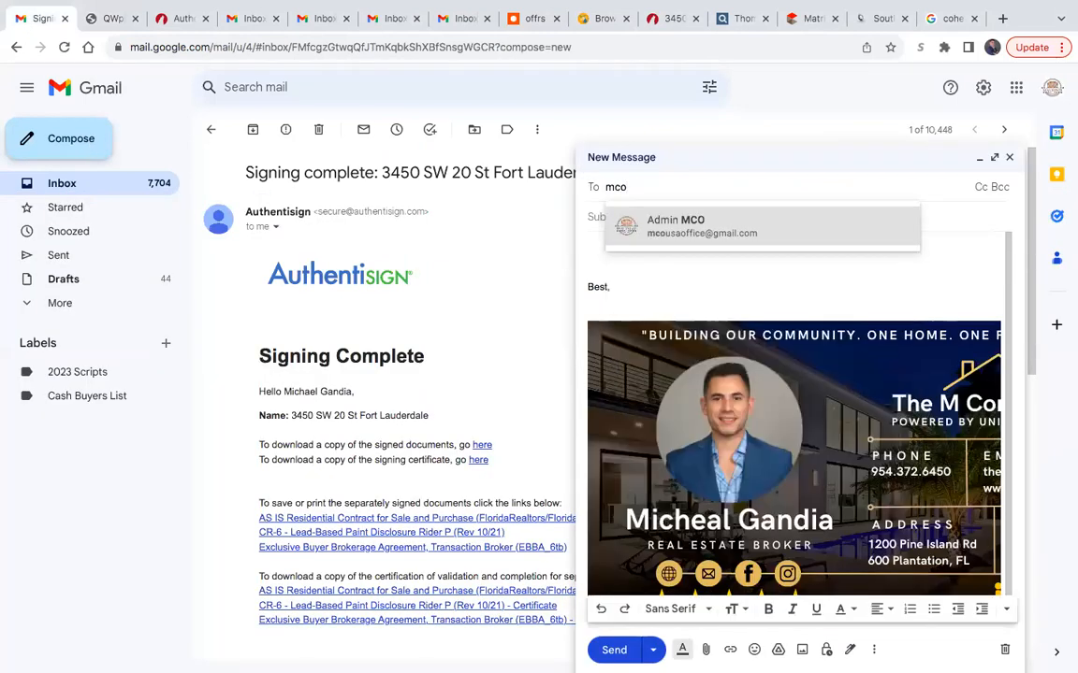
click(686, 232)
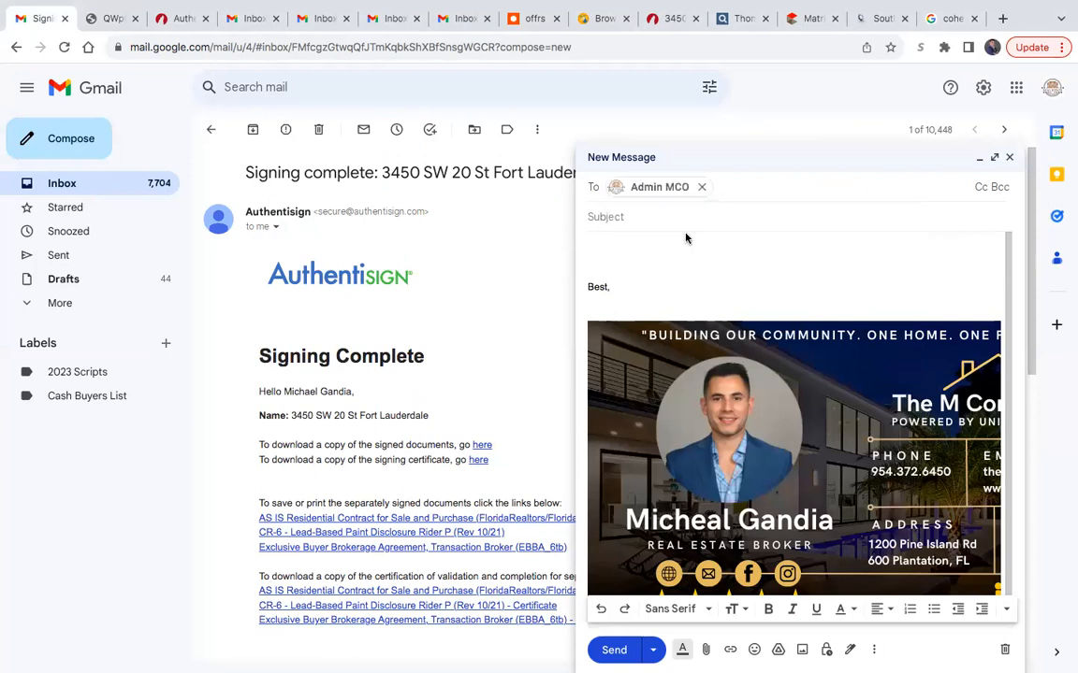
click(660, 232)
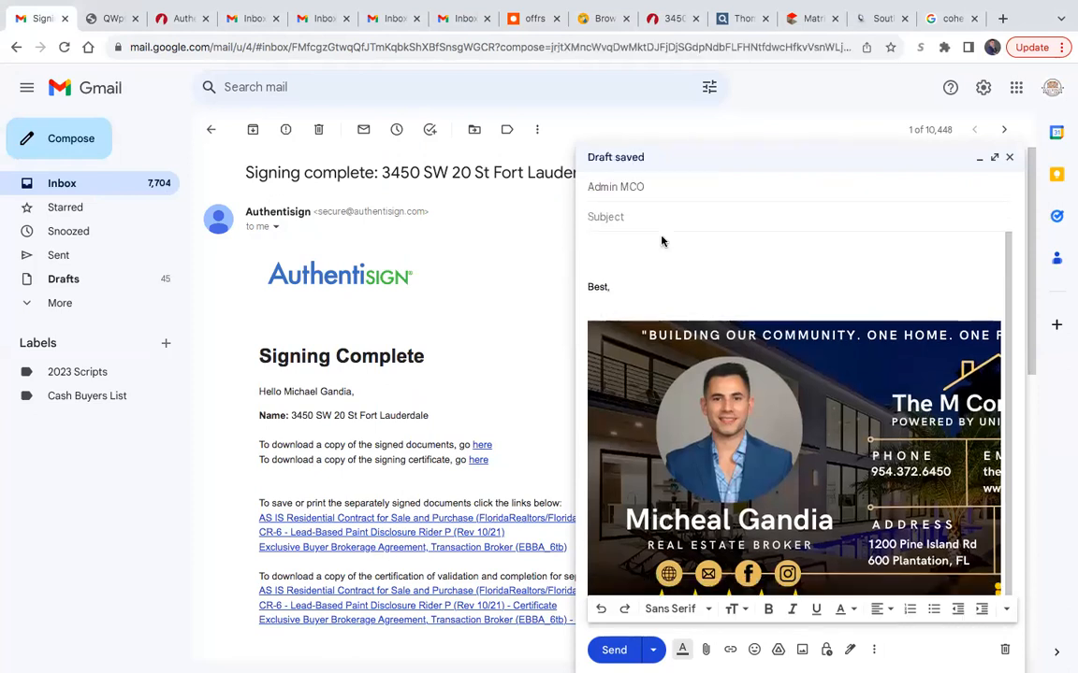
text(Sale Offer: )
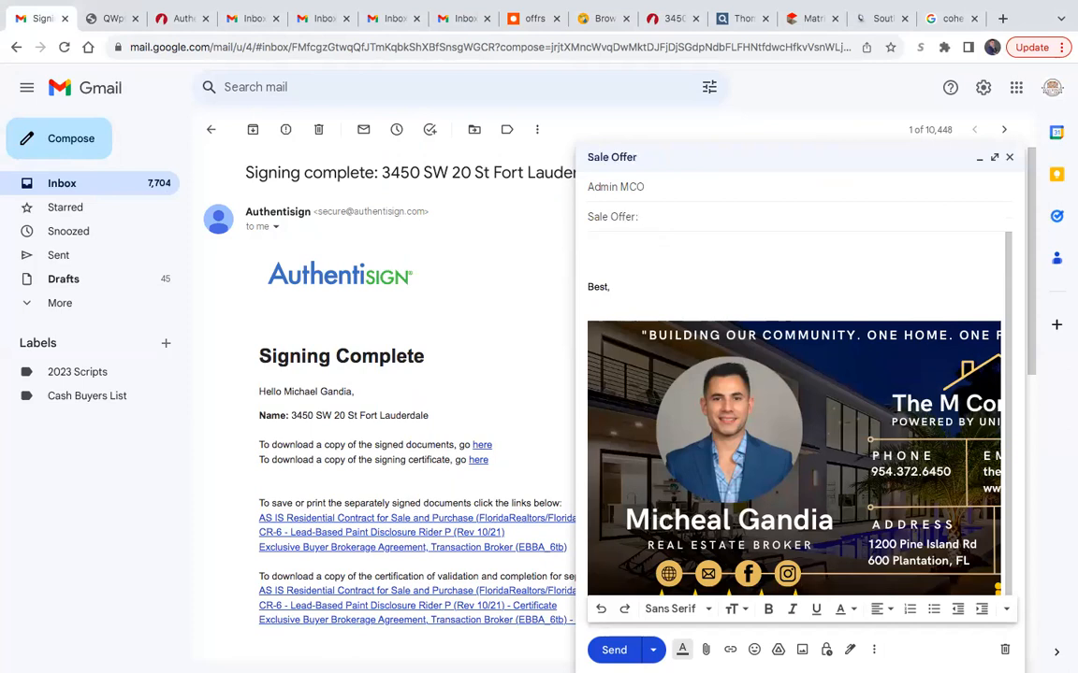
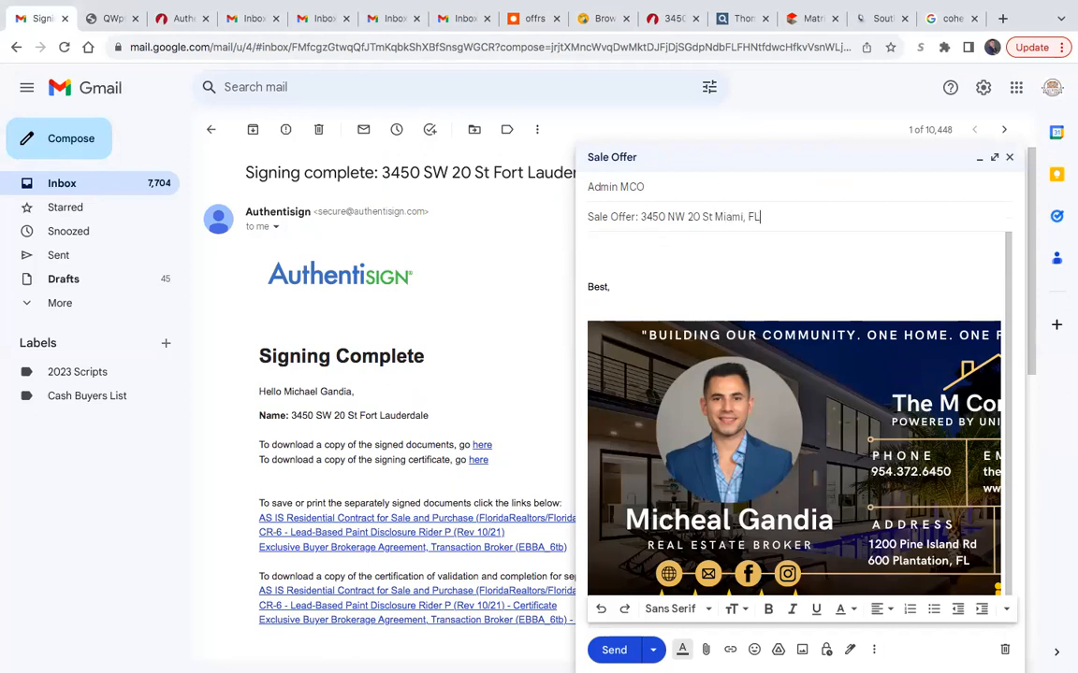
click(659, 252)
- Copy the offer message, from greeting through lender line, out of the earlier Fort Lauderdale sale offer in sent mail into the new draft's body
click(101, 259)
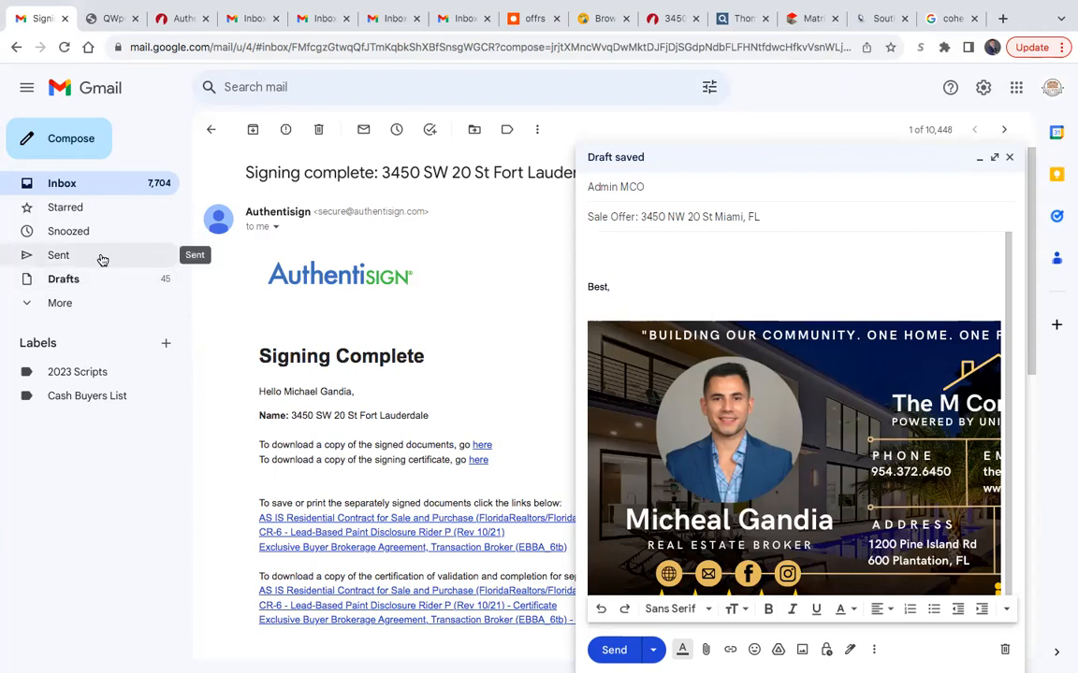
scroll(299, 359, down, 2)
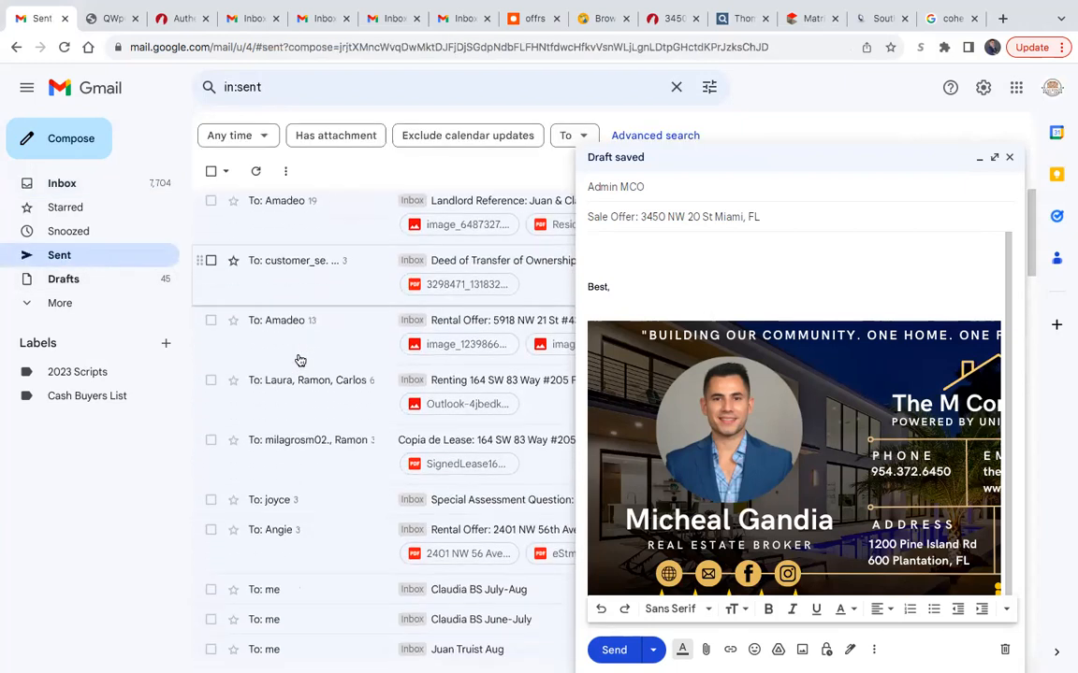
scroll(299, 360, down, 8)
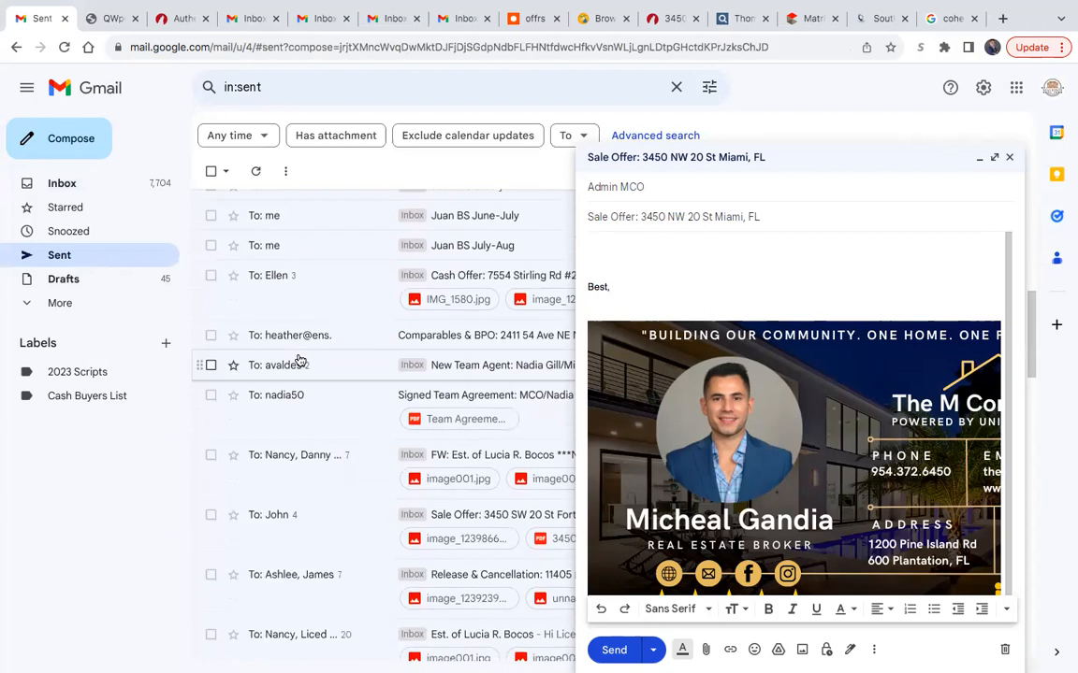
scroll(299, 360, down, 4)
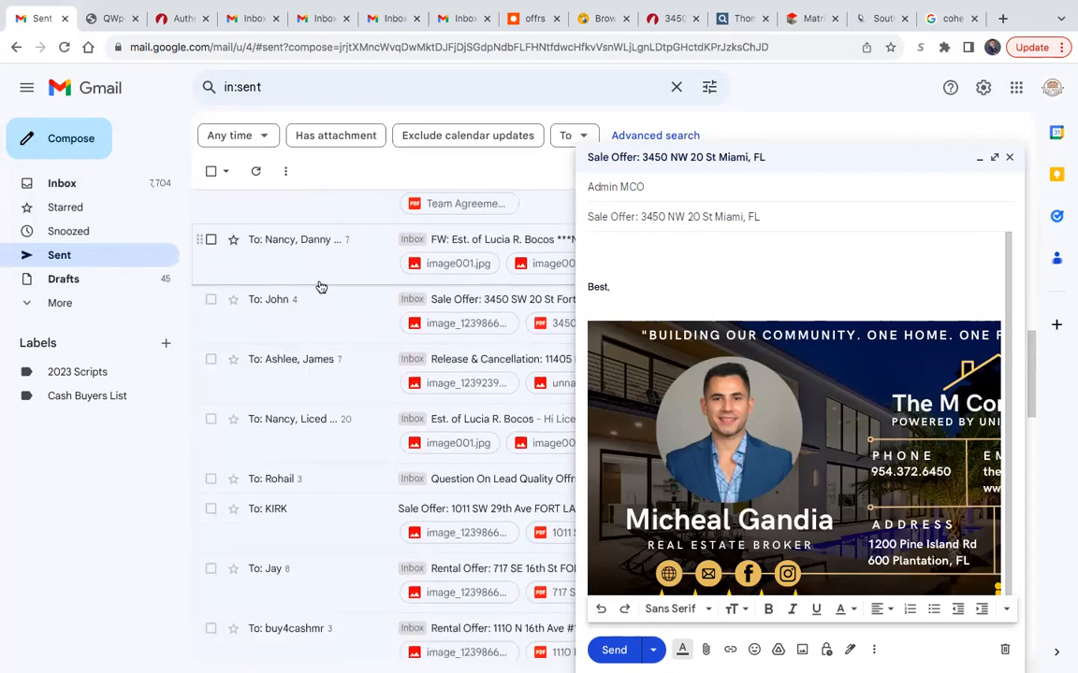
click(321, 318)
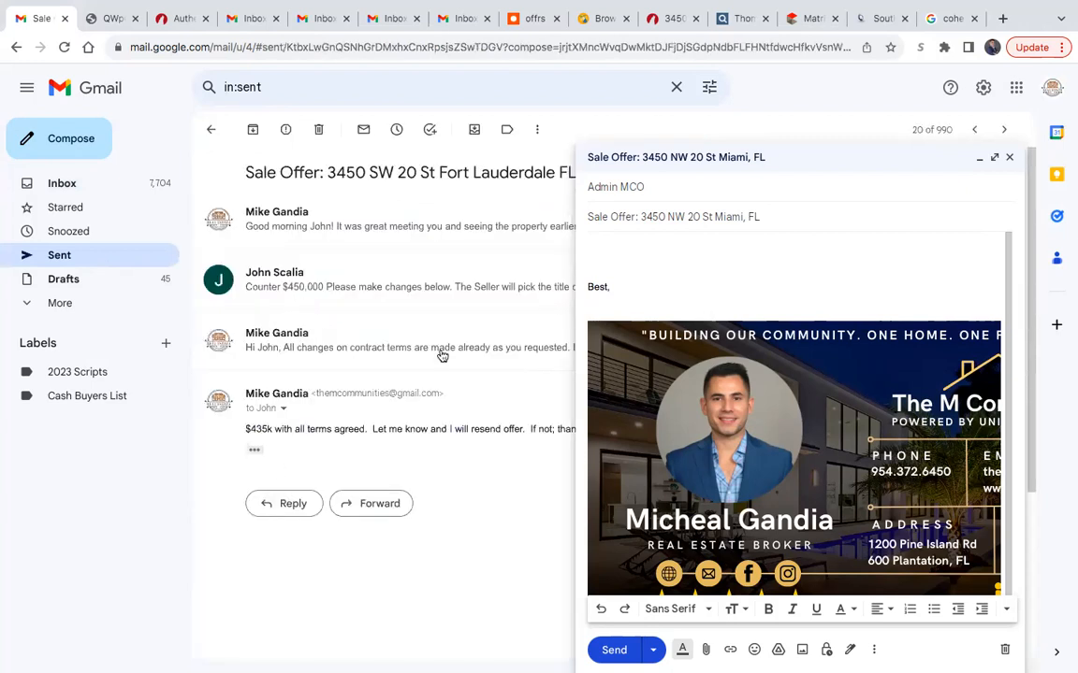
click(372, 245)
drag(244, 247, 455, 442)
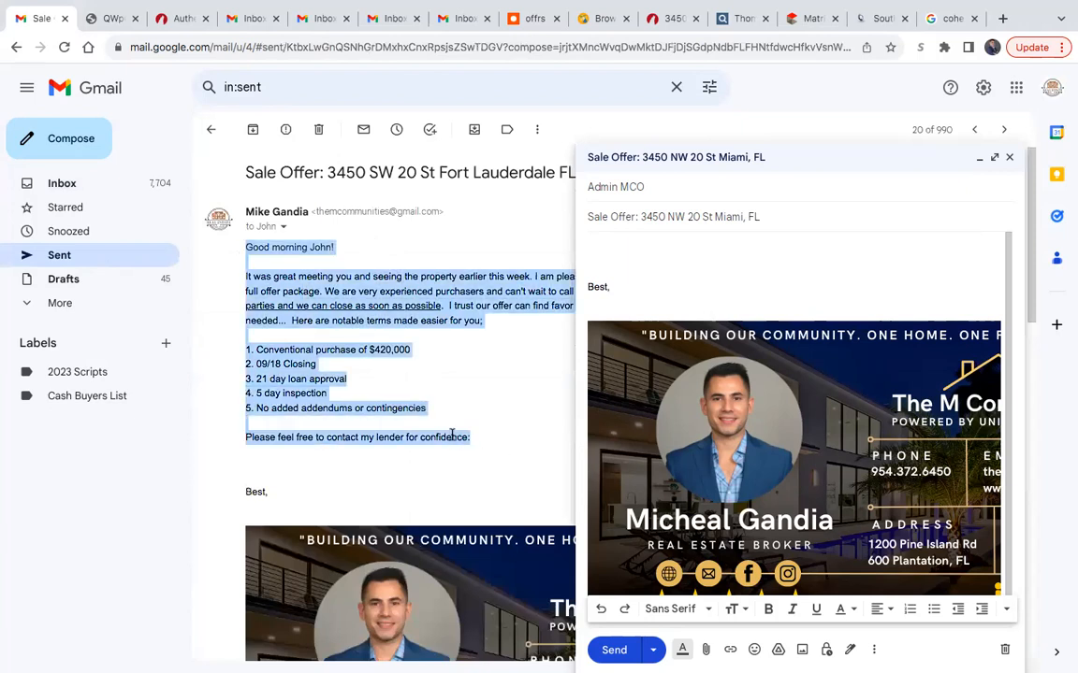
click(674, 246)
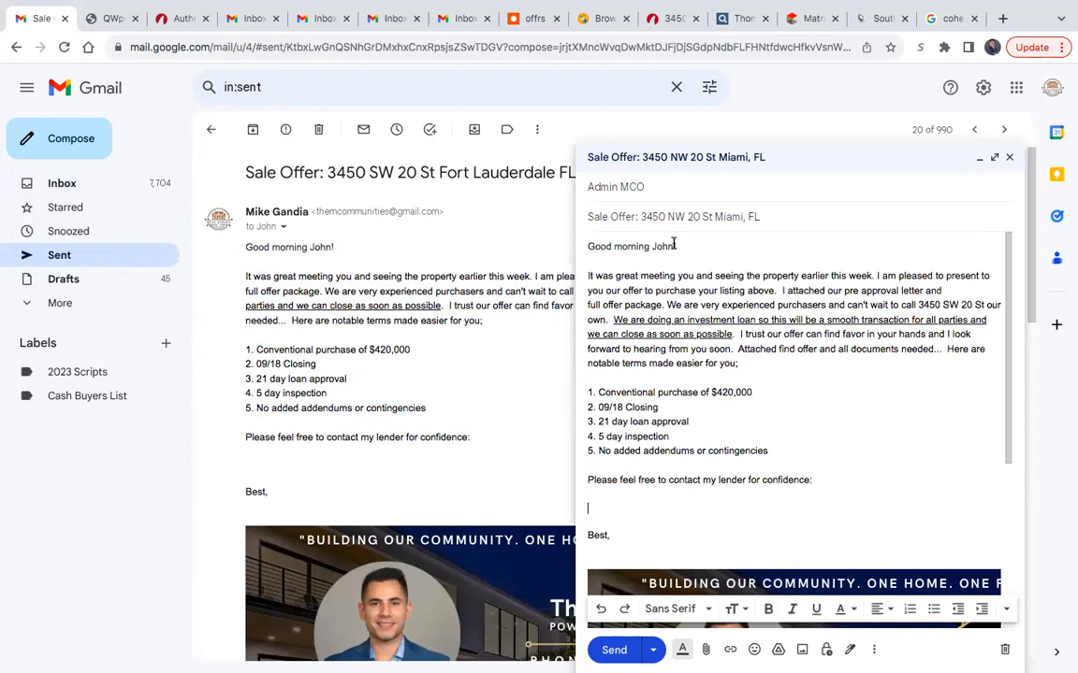
- Look through the older sent messages for an offer email that includes the lender's contact details
click(210, 129)
scroll(296, 394, down, 5)
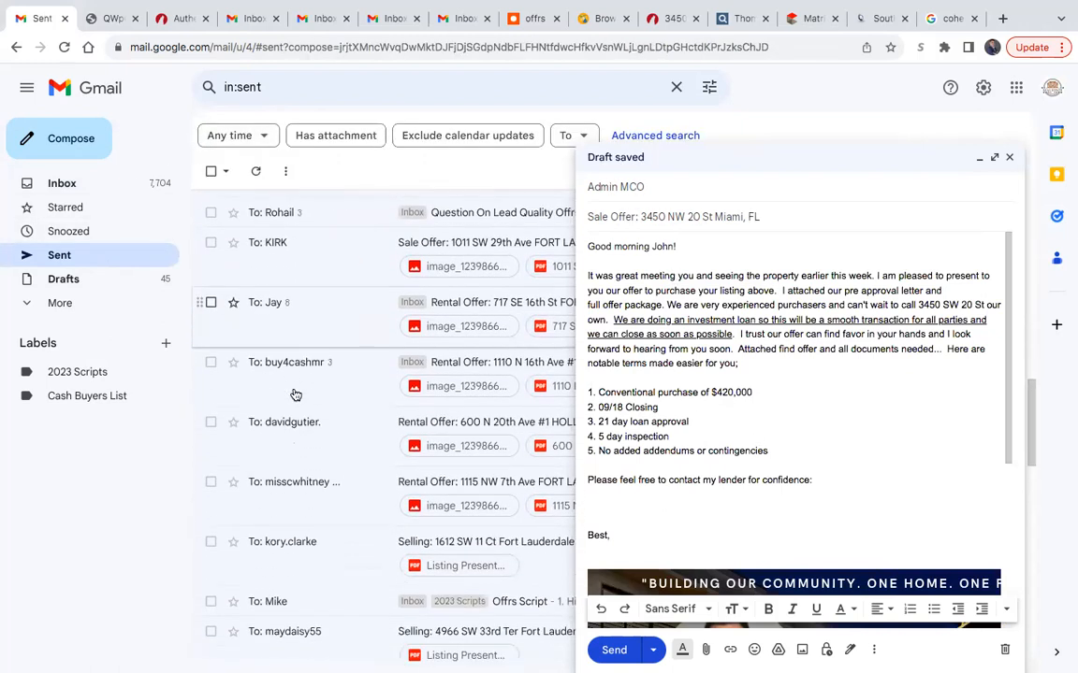
scroll(295, 395, down, 1)
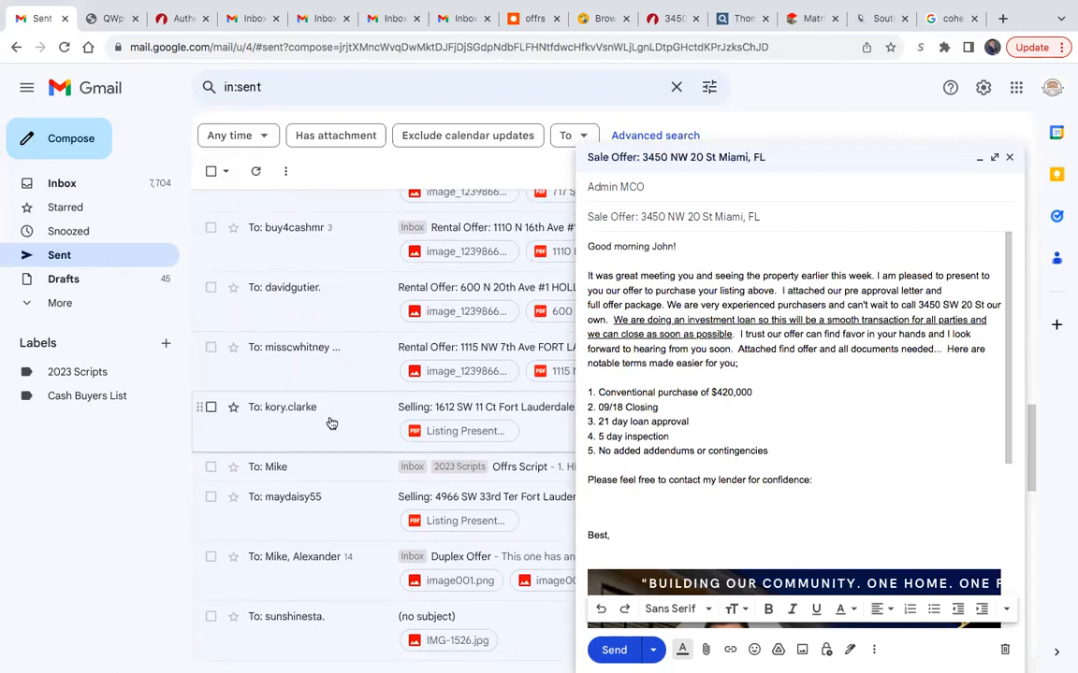
right_click(331, 423)
click(131, 484)
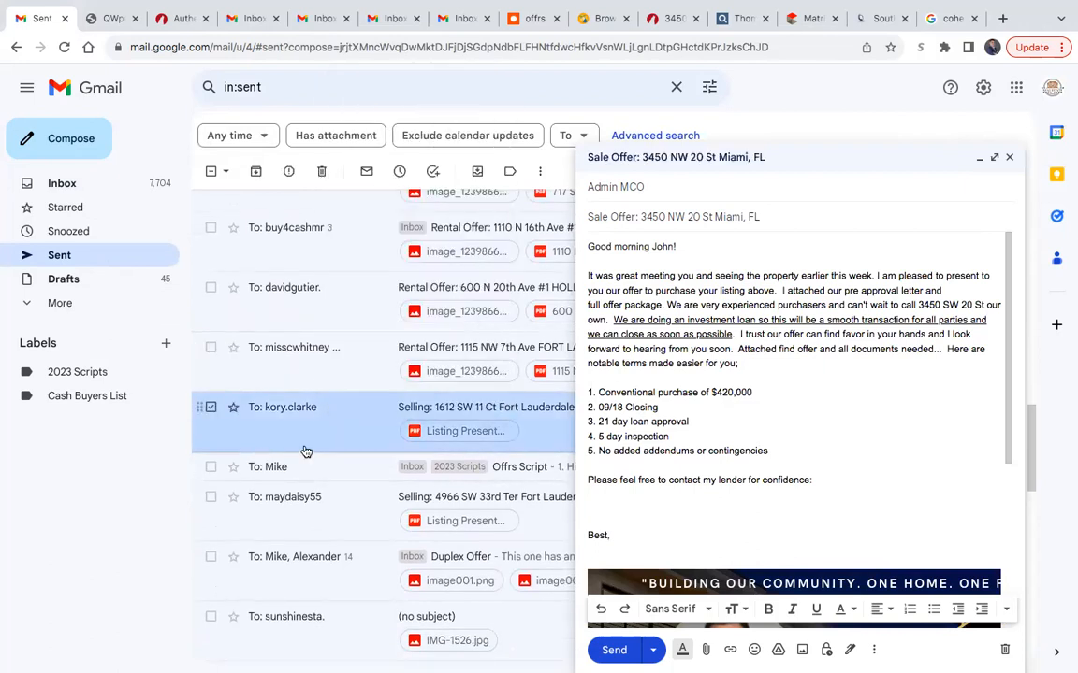
click(210, 407)
scroll(337, 417, down, 1)
scroll(338, 417, down, 1)
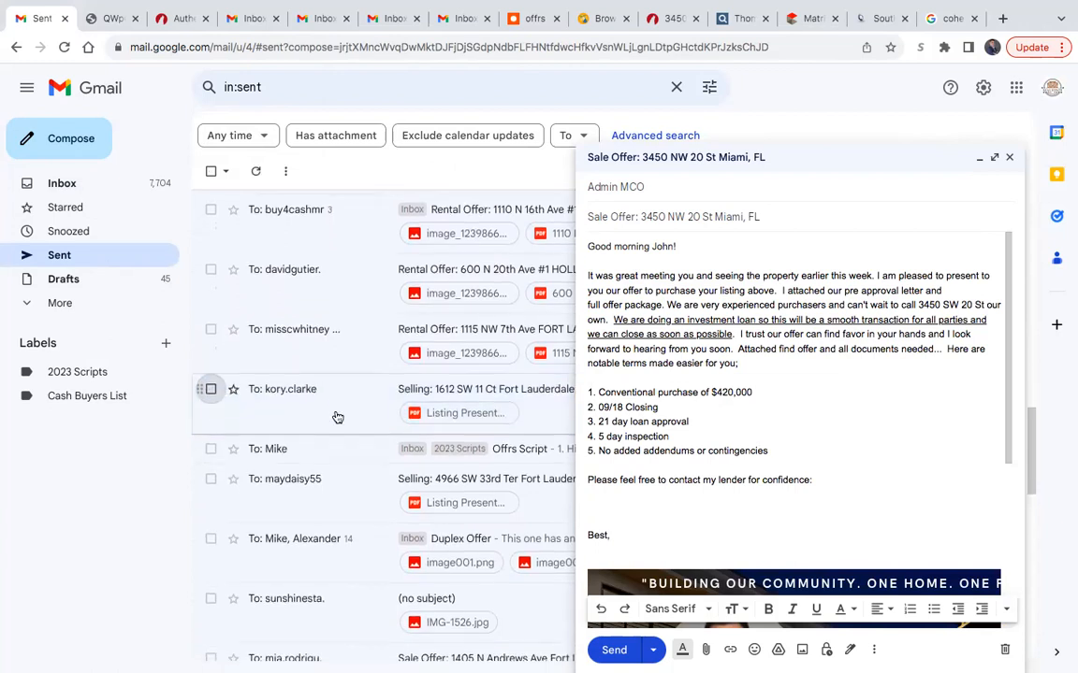
scroll(338, 418, down, 3)
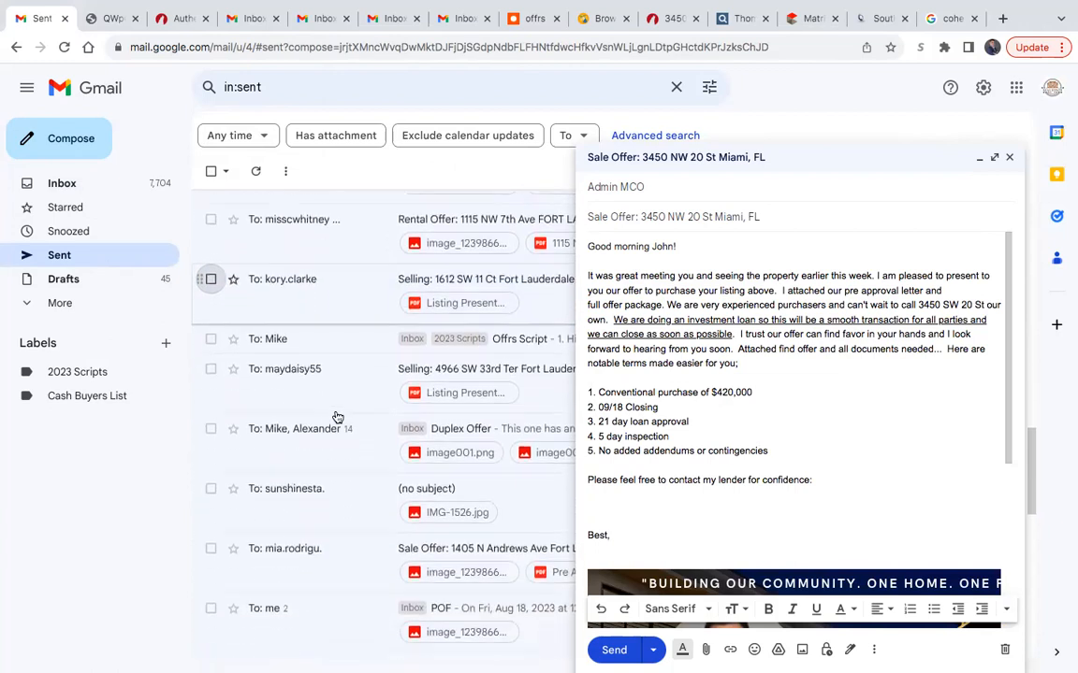
click(337, 350)
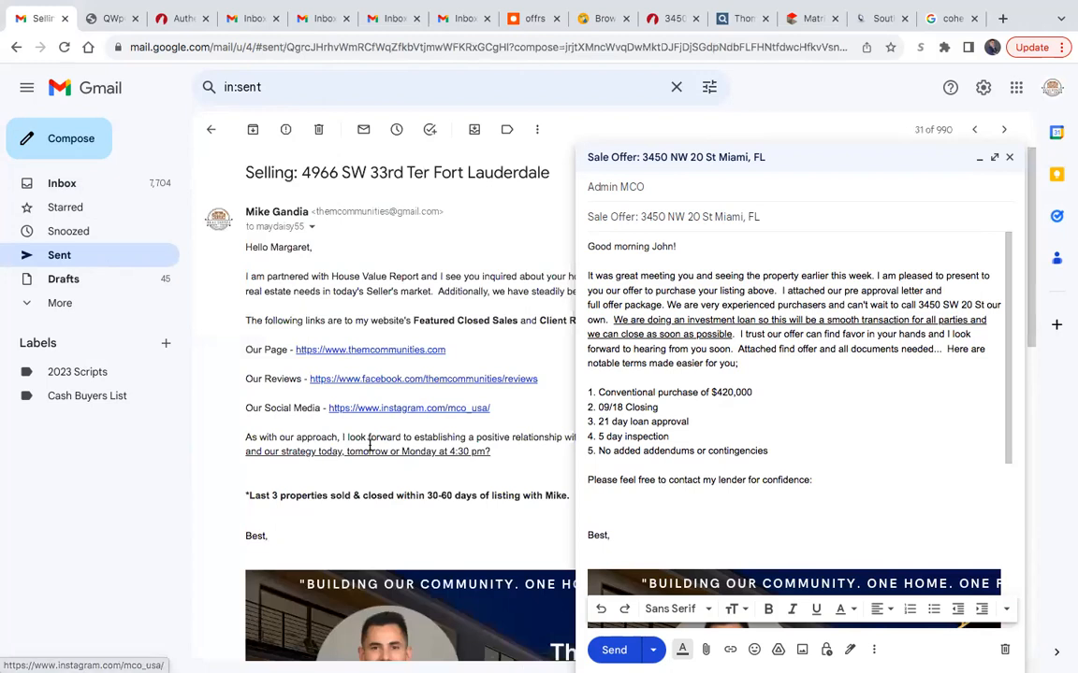
click(210, 129)
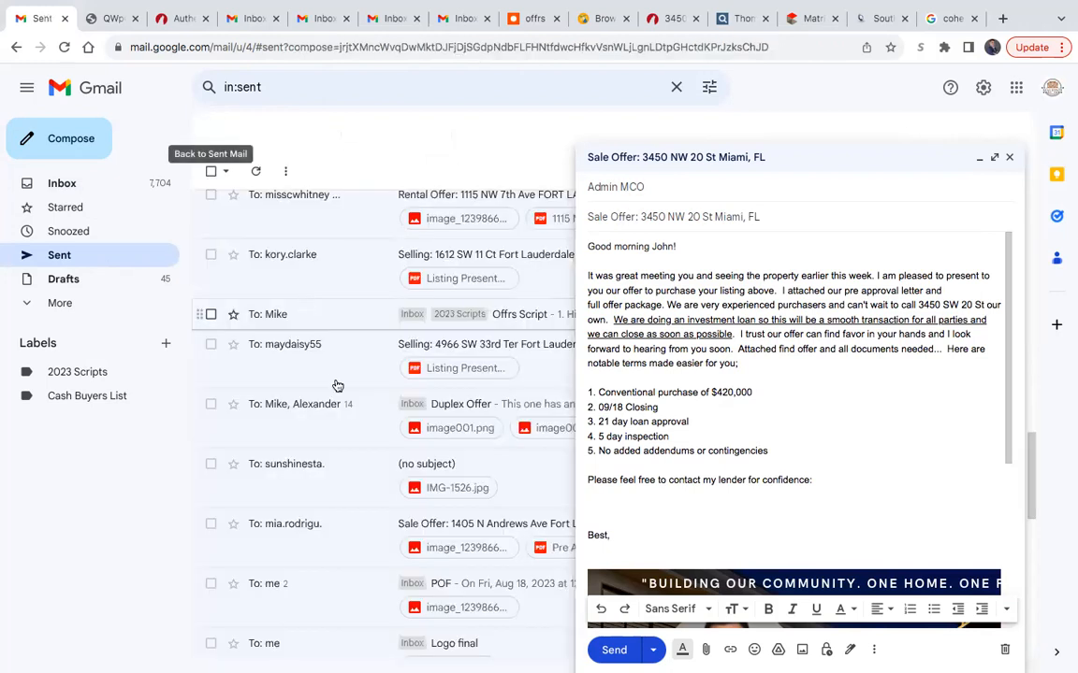
scroll(338, 420, down, 9)
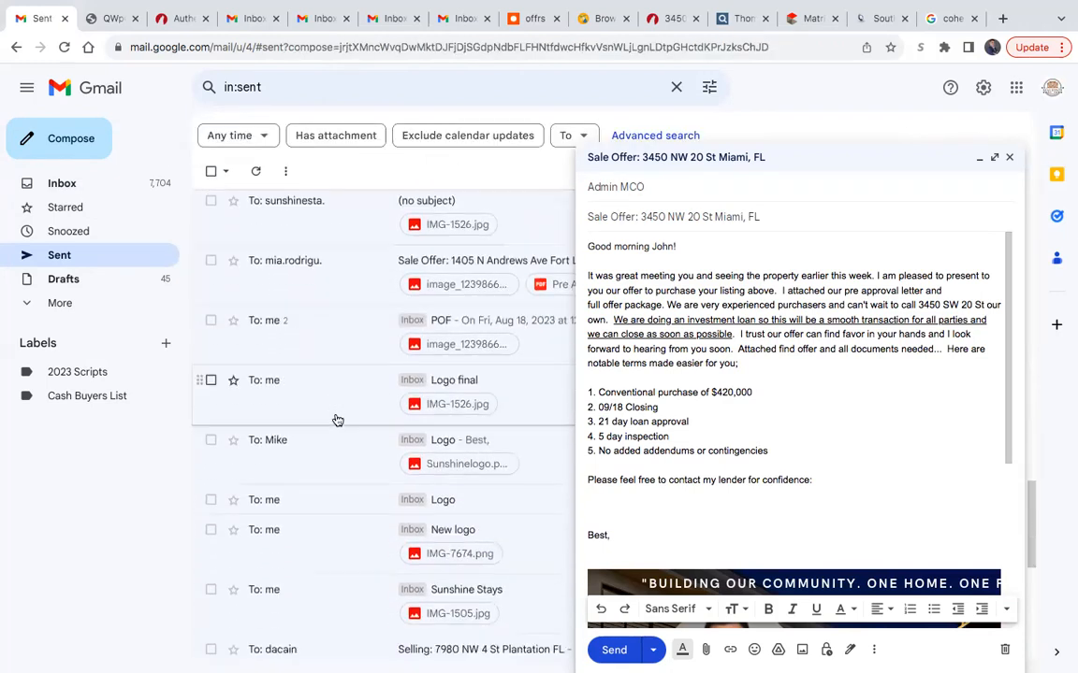
scroll(338, 420, down, 8)
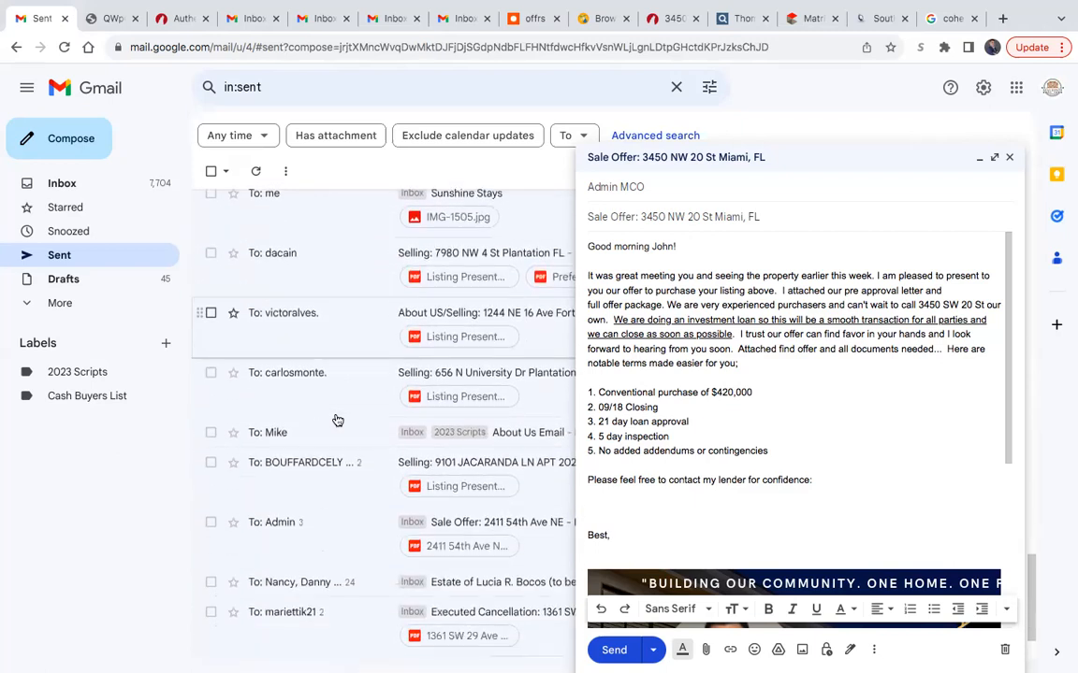
scroll(338, 420, up, 6)
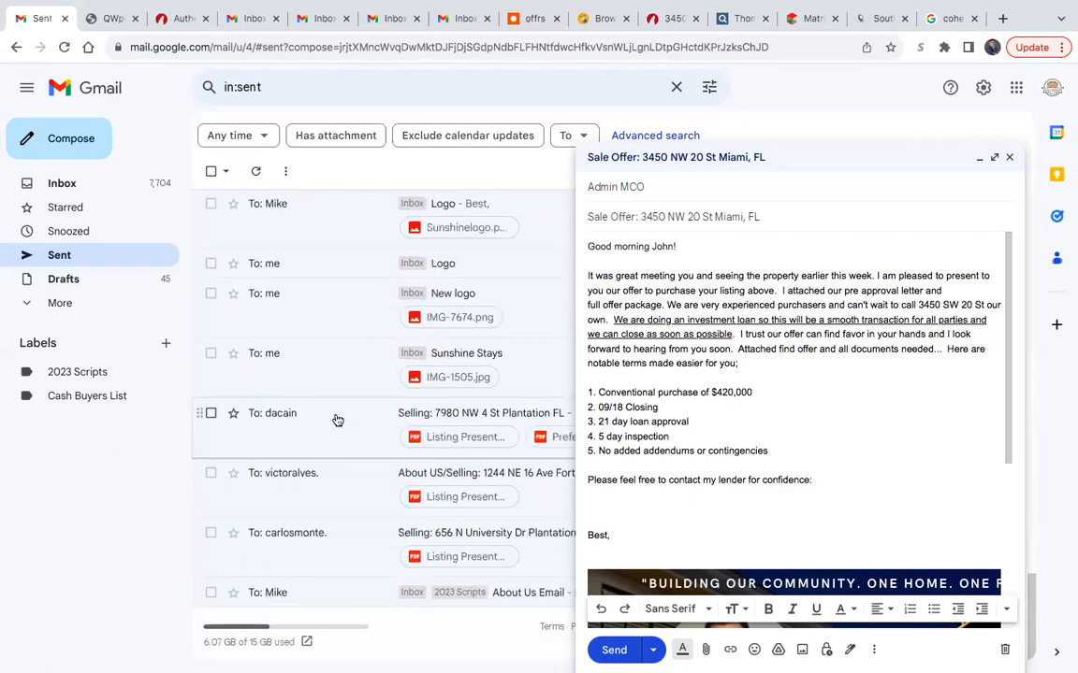
- Search the sent mail for "sale offer" and open the earlier sale offer email that includes the lender's contact details
click(283, 91)
text(sale of)
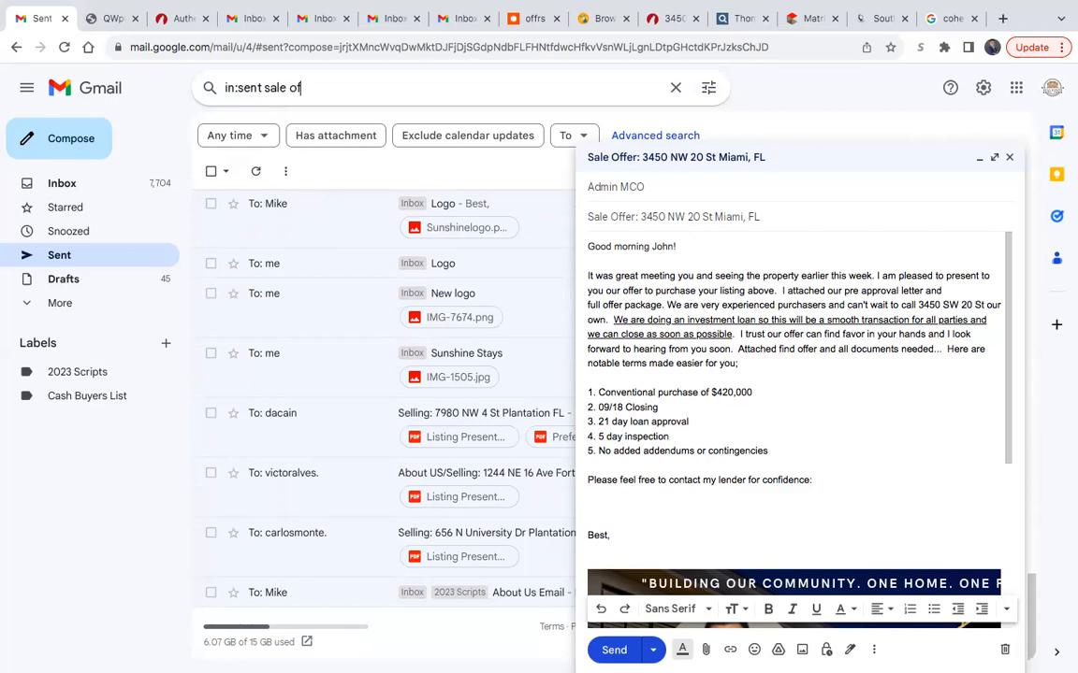
text(fer)
key(Return)
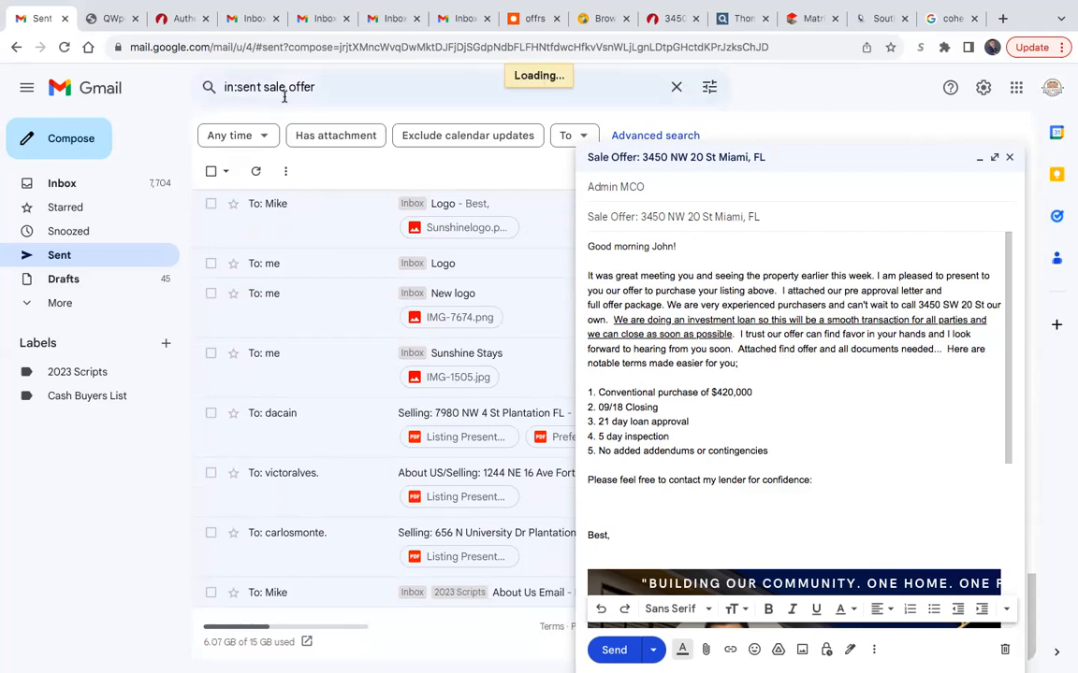
scroll(324, 321, down, 3)
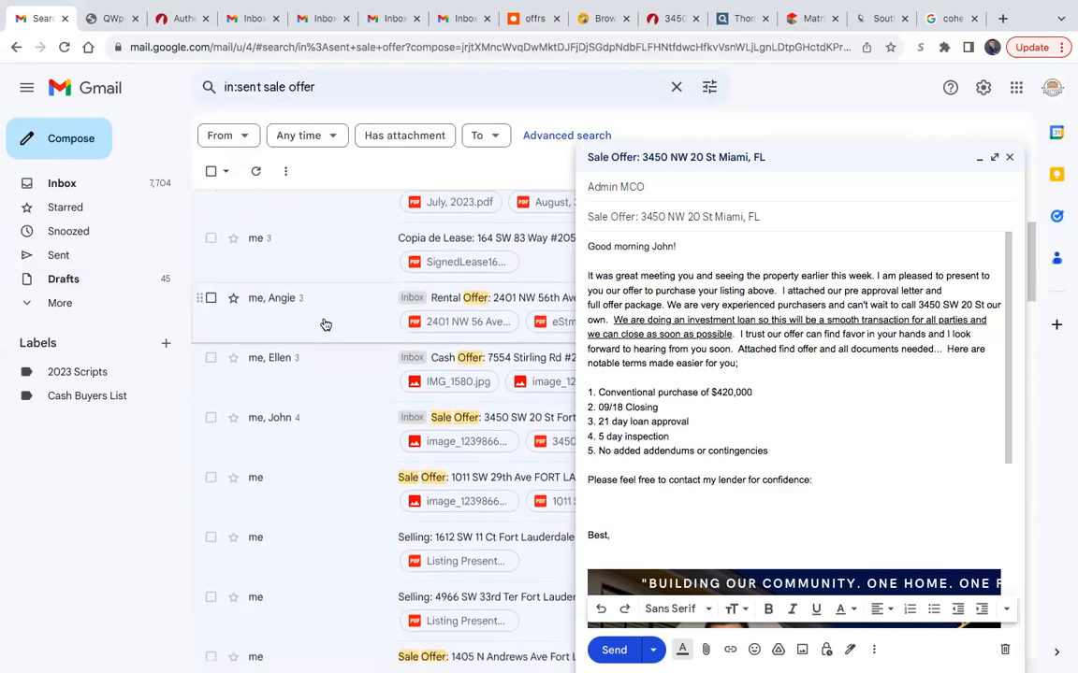
scroll(324, 324, down, 1)
click(344, 412)
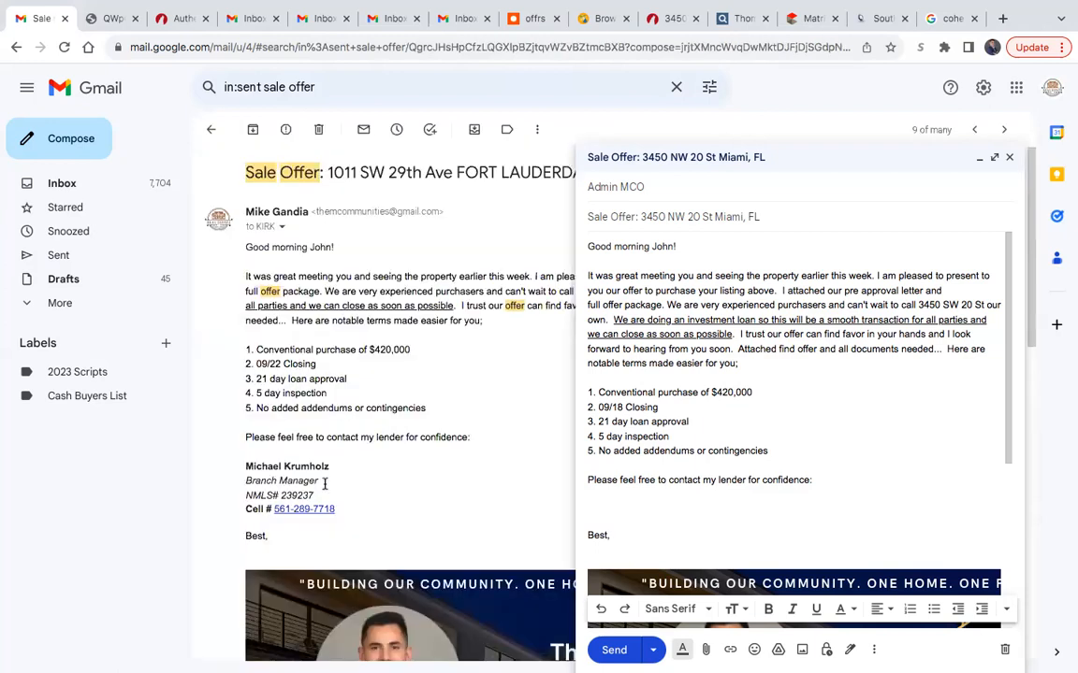
- Copy the lender's contact block from the earlier sale offer email into the draft below the lender line
mouse_move(342, 513)
mouse_down()
mouse_move(282, 509)
mouse_move(246, 479)
mouse_move(253, 470)
mouse_up()
key(ctrl+c)
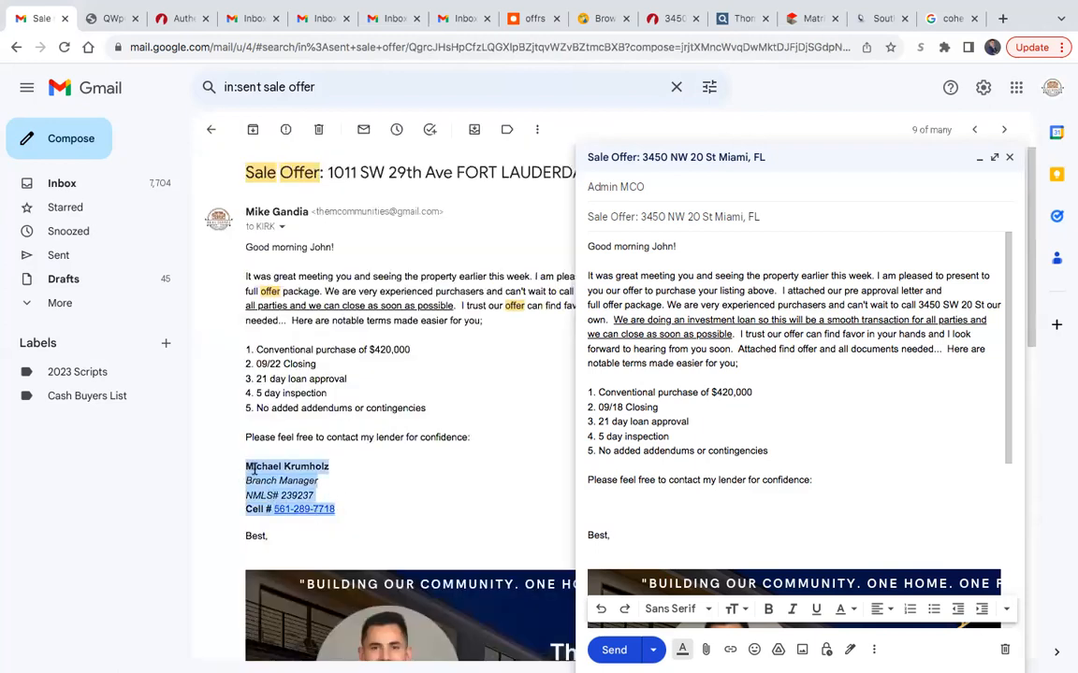
click(663, 504)
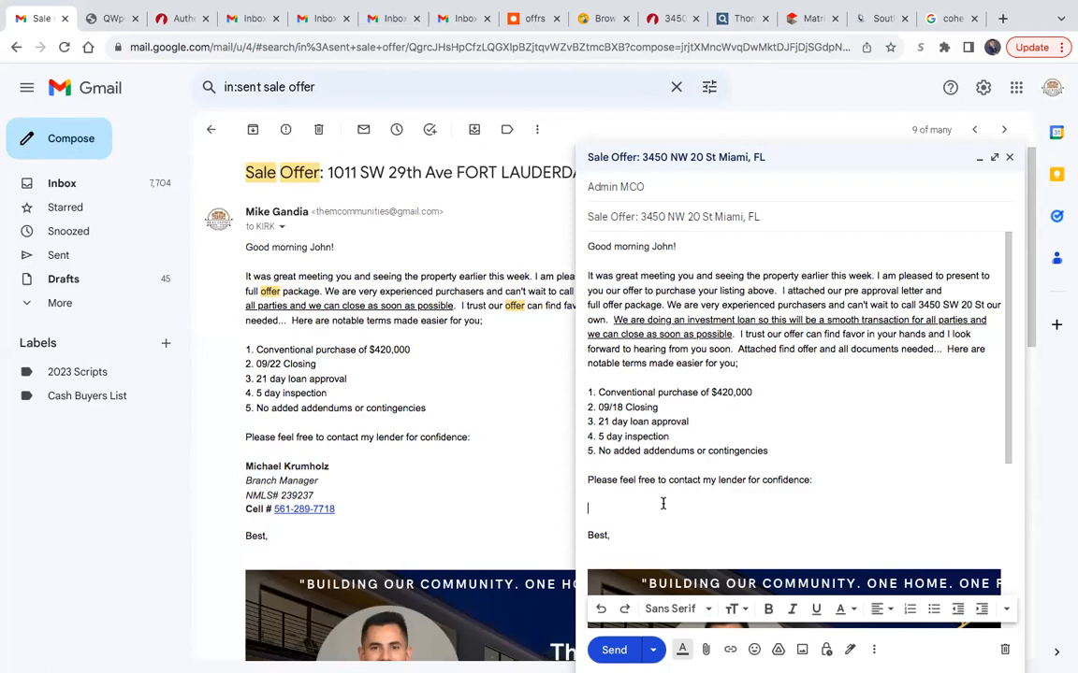
key(ctrl+v)
scroll(754, 522, down, 1)
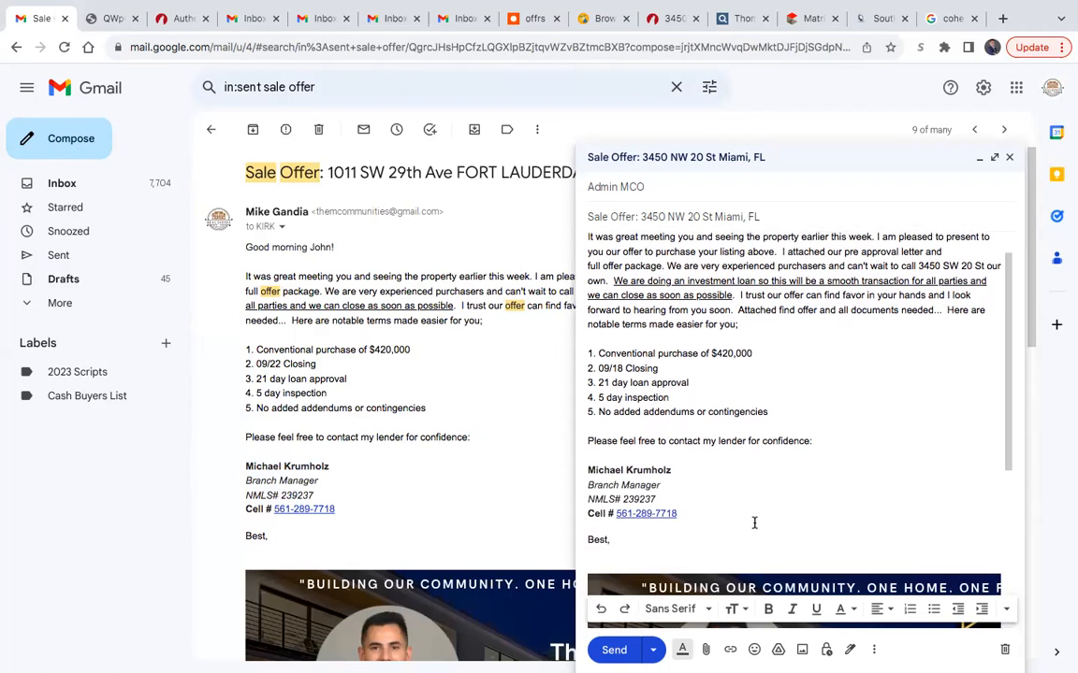
- Set the draft's offer terms to a $375,000 conventional purchase, 09/31 closing and 3 day inspection
scroll(754, 523, up, 1)
click(731, 393)
key(BackSpace)
key(BackSpace)
text(375)
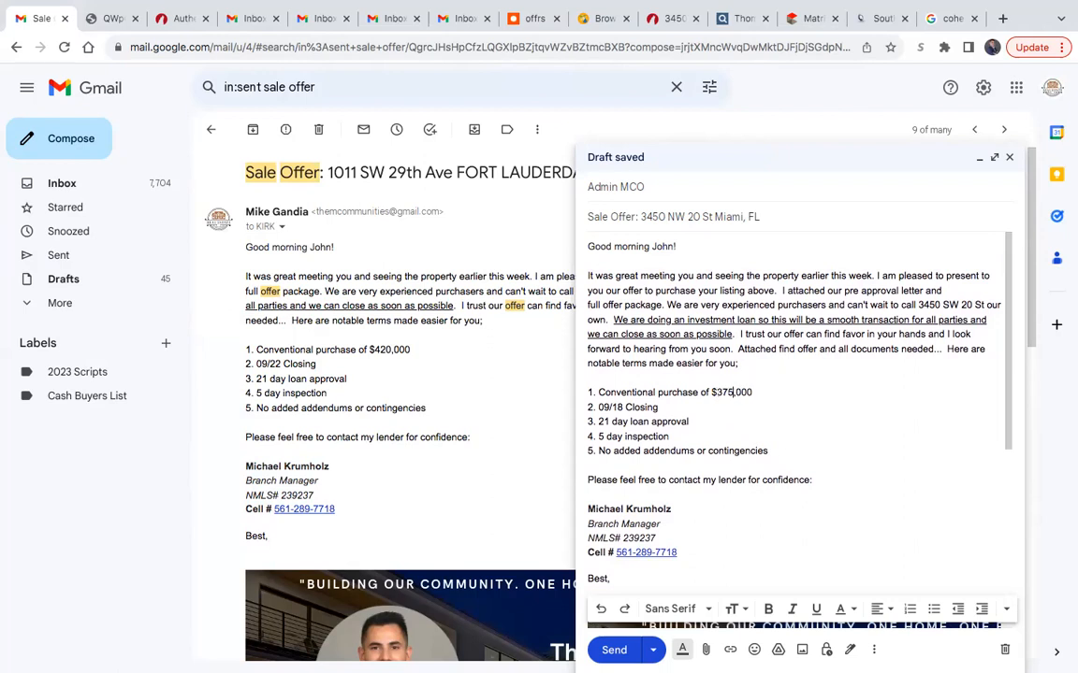
click(623, 406)
key(BackSpace)
key(BackSpace)
text(31)
- Change the recipient's first name in the draft's greeting and remove "meeting you and" from the opening sentence
click(673, 246)
key(BackSpace)
drag(715, 276, 638, 278)
key(BackSpace)
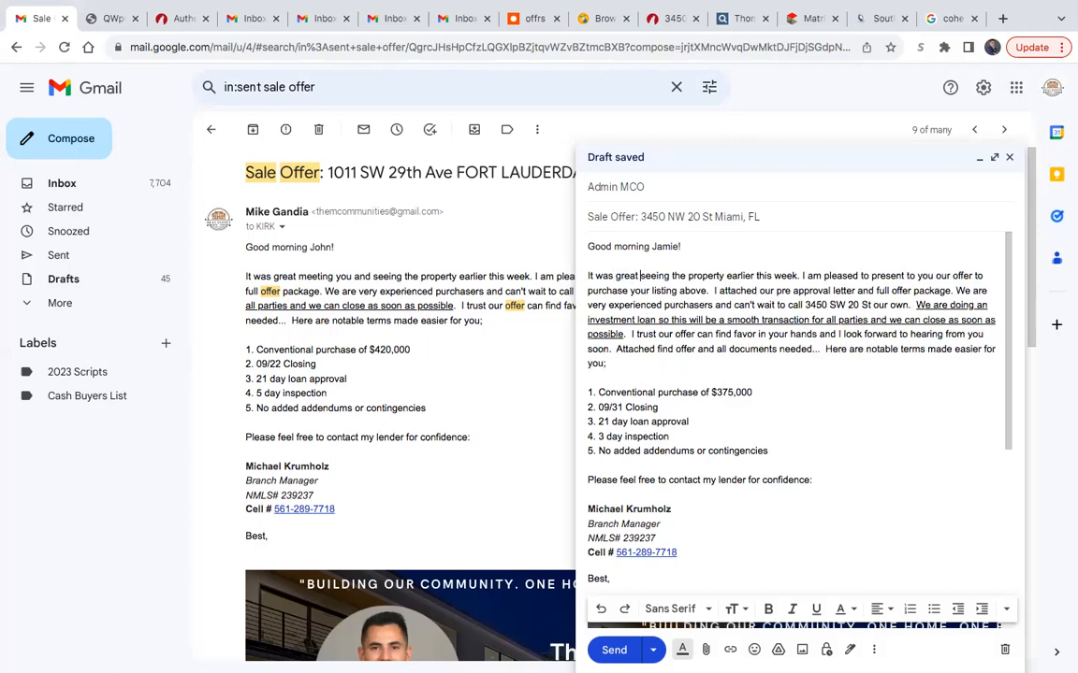
- Change "earlier this week" to "earlier today" and insert "buyer's" before "pre approval letter" in the draft
click(794, 275)
key(BackSpace)
key(BackSpace)
key(BackSpace)
key(BackSpace)
key(BackSpace)
key(BackSpace)
key(BackSpace)
key(BackSpace)
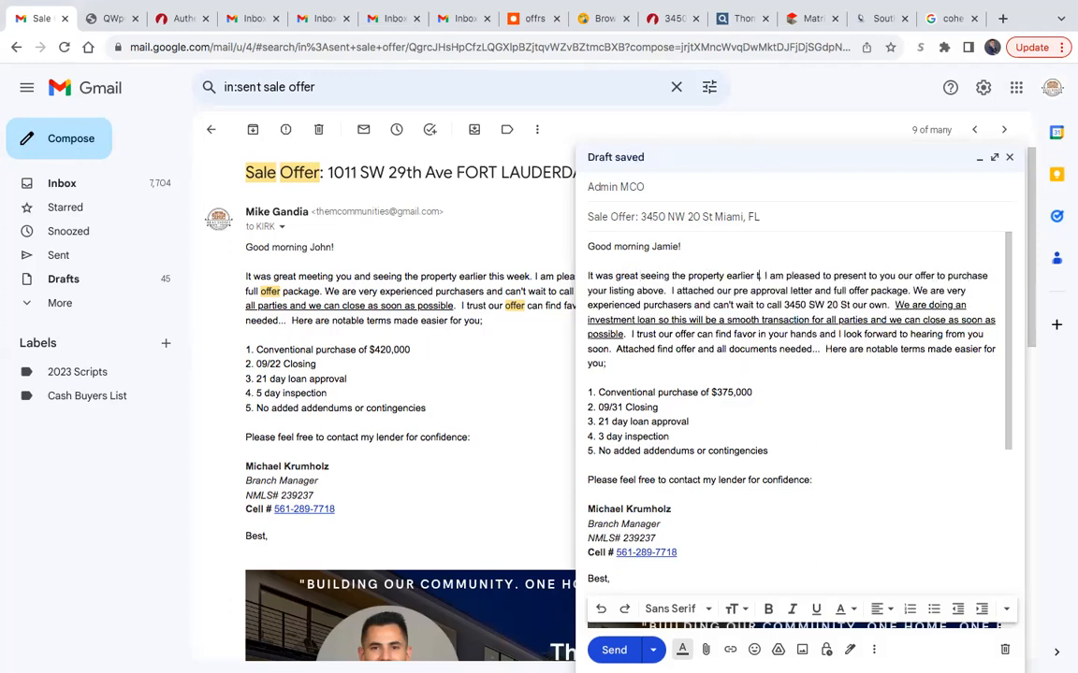
text(oday)
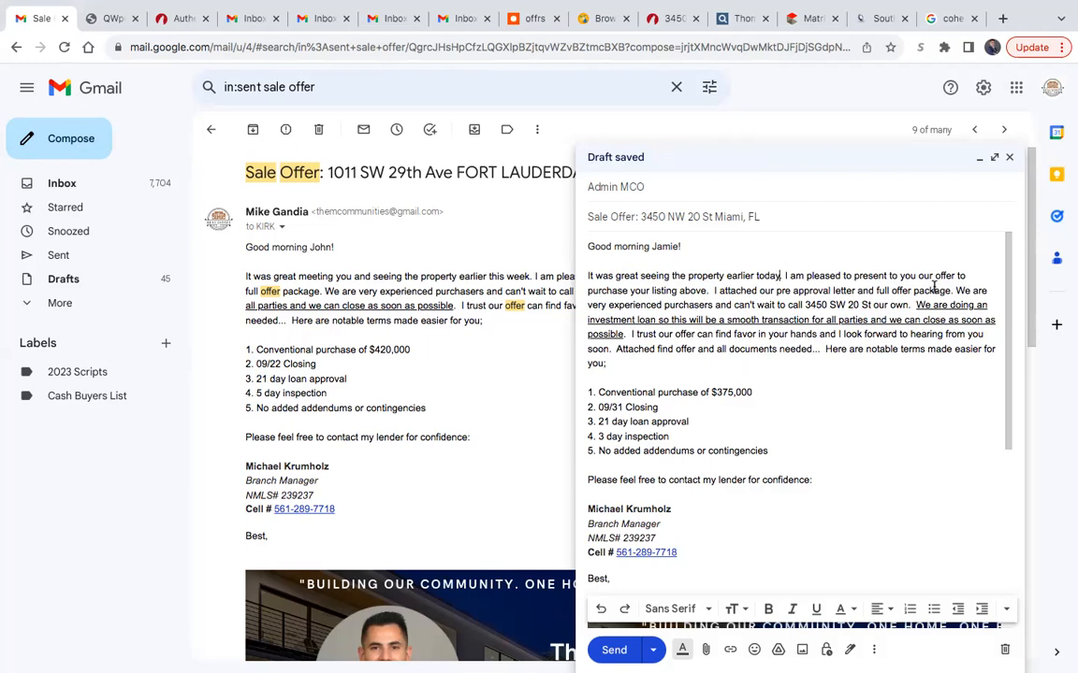
click(772, 291)
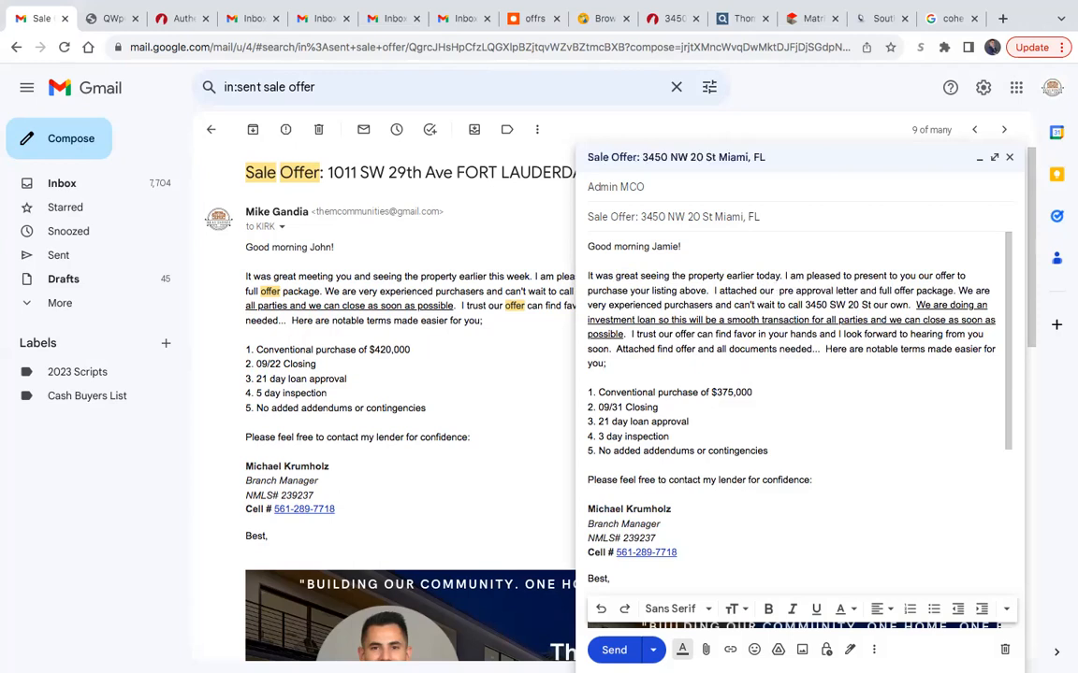
text(buyer's)
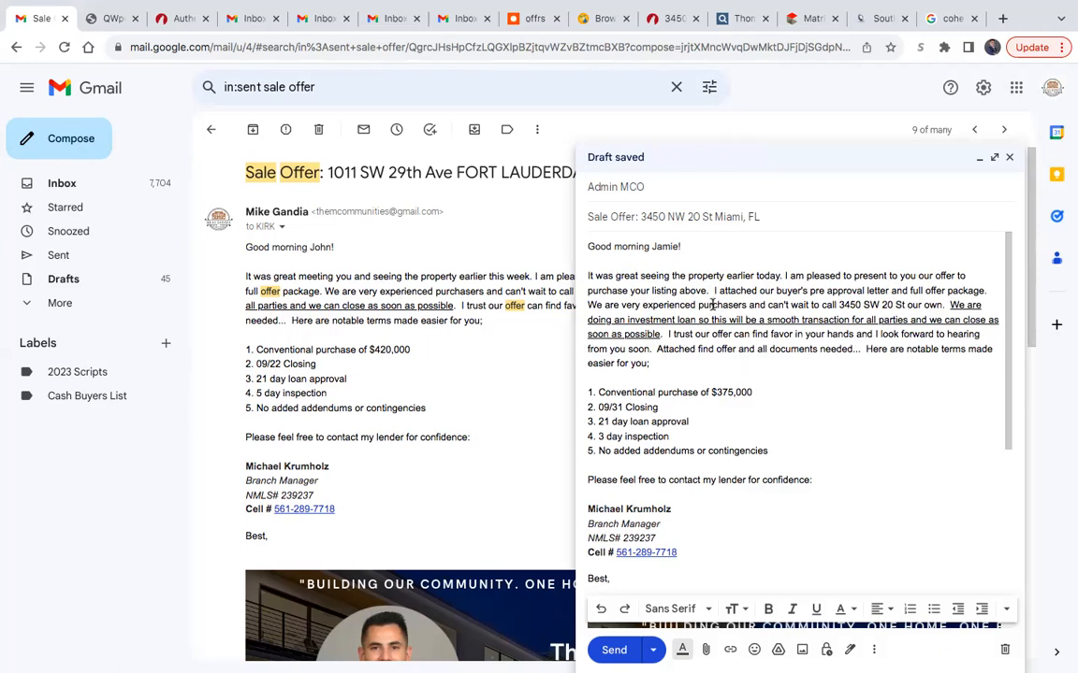
- Reword the purchaser sentence to begin "The buyer's are experienced purchasers" and end with "their own" instead of "our own"
double_click(602, 305)
key(BackSpace)
text(The buyer's)
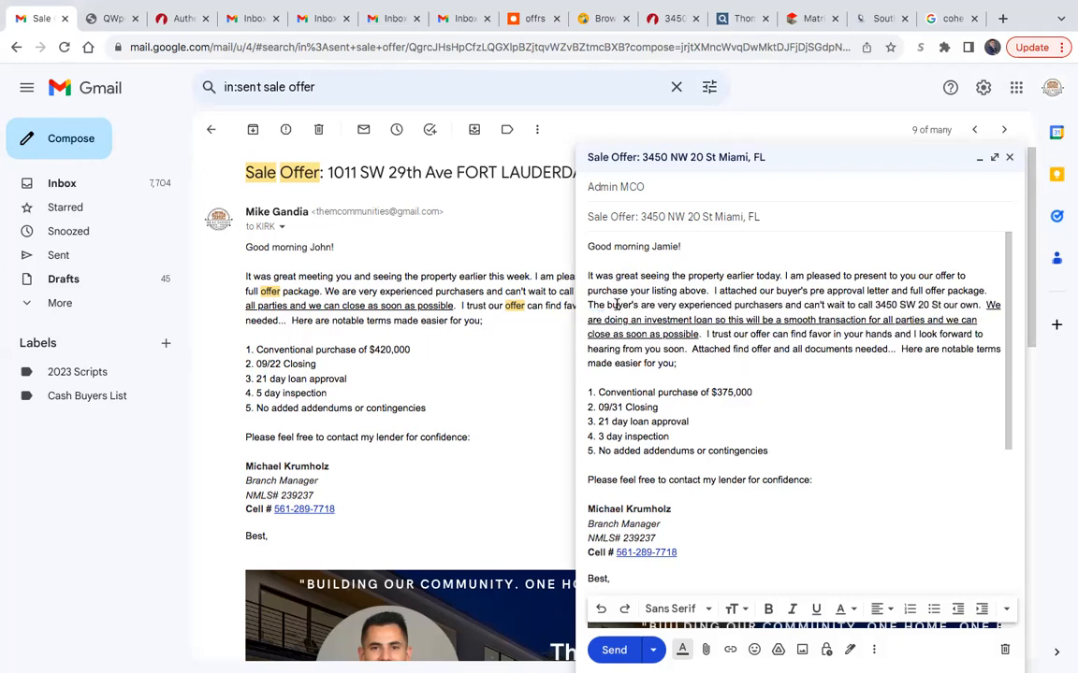
click(677, 305)
key(BackSpace)
key(BackSpace)
key(BackSpace)
key(BackSpace)
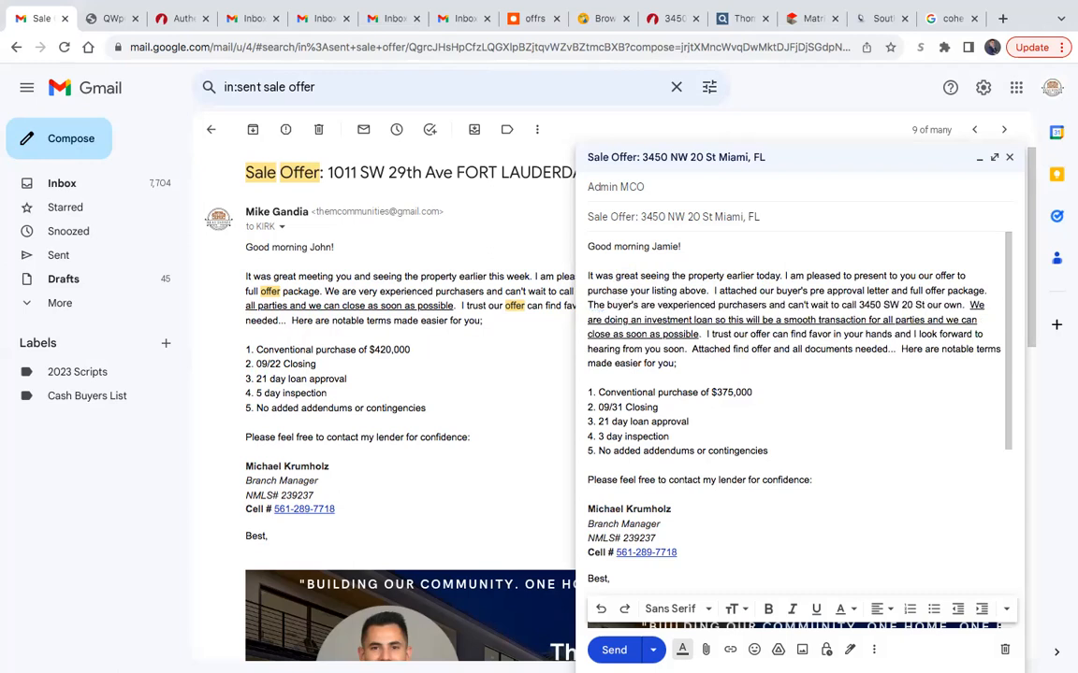
key(BackSpace)
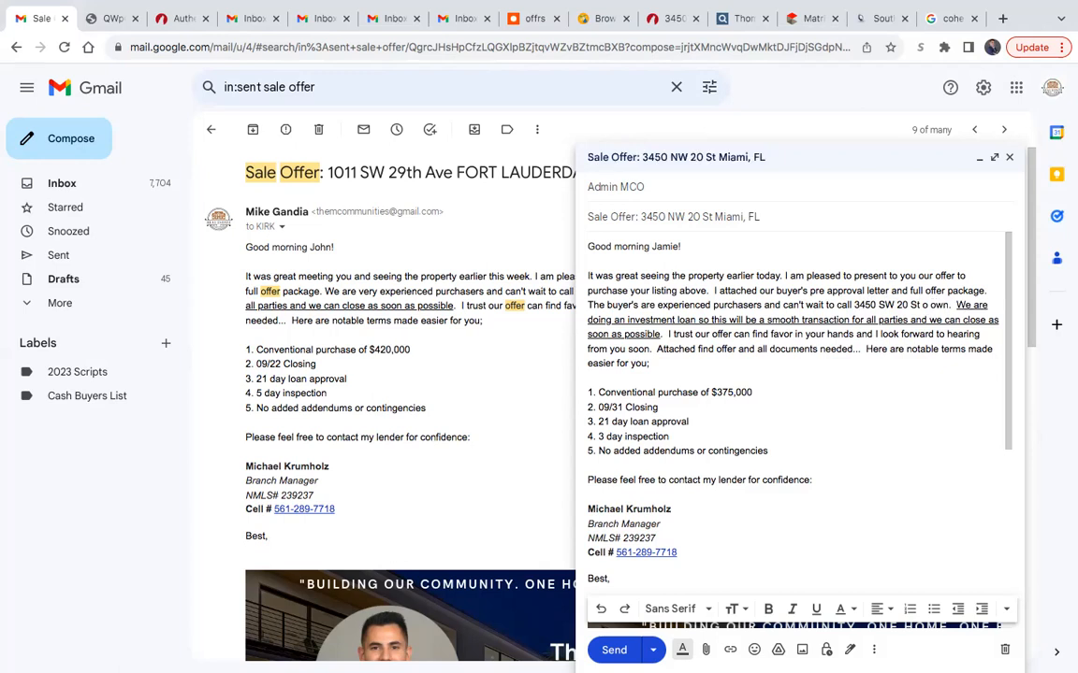
double_click(929, 305)
text(their)
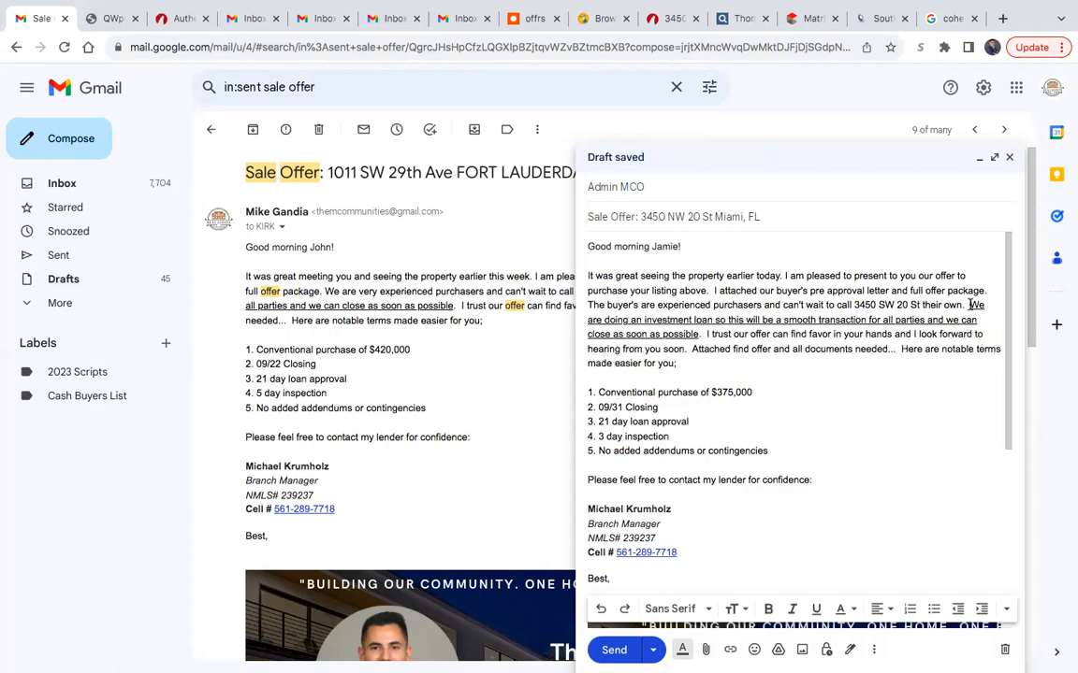
- Replace the underlined investment loan sentence with "The buyers have opted for a 3 day inspection"
drag(970, 305, 693, 330)
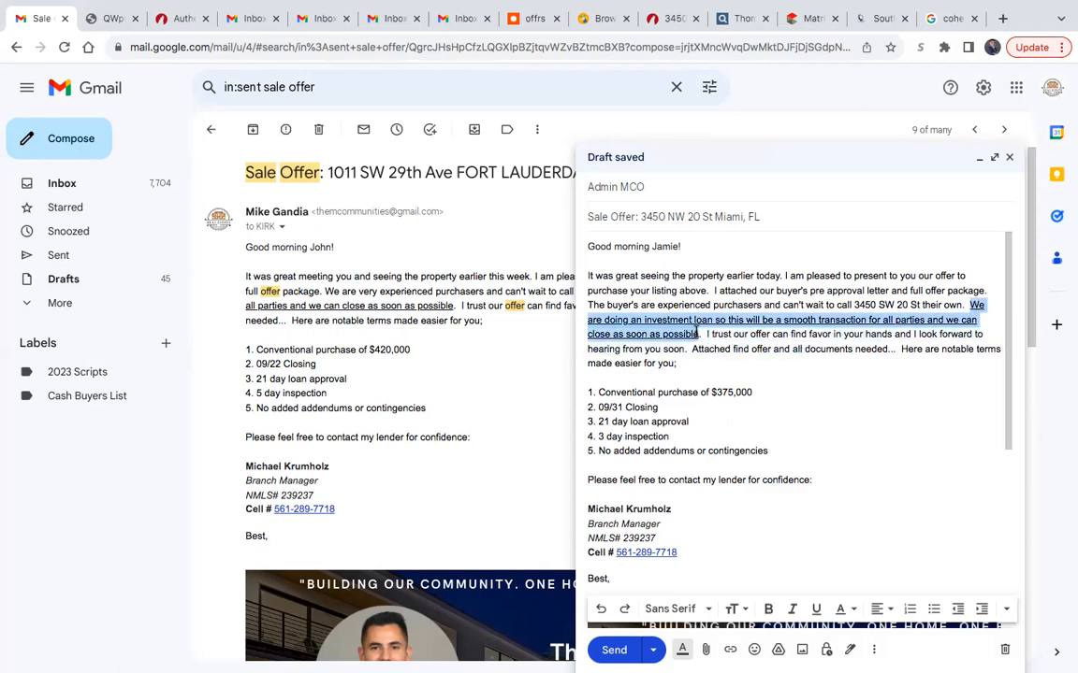
key(BackSpace)
text(The buyers)
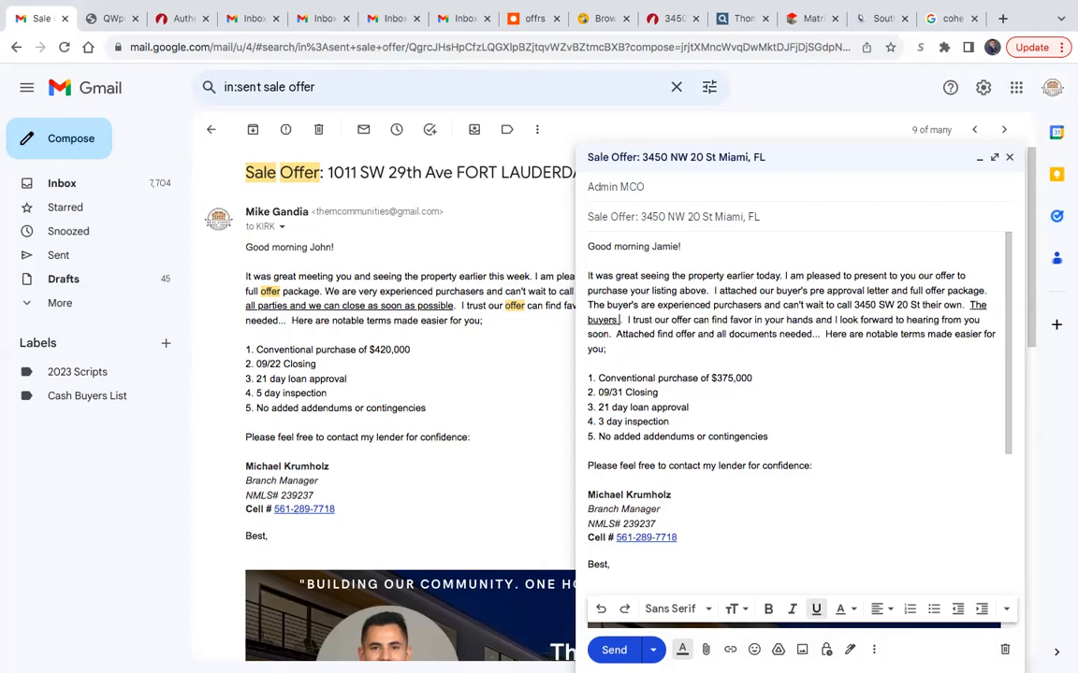
text( have opted for)
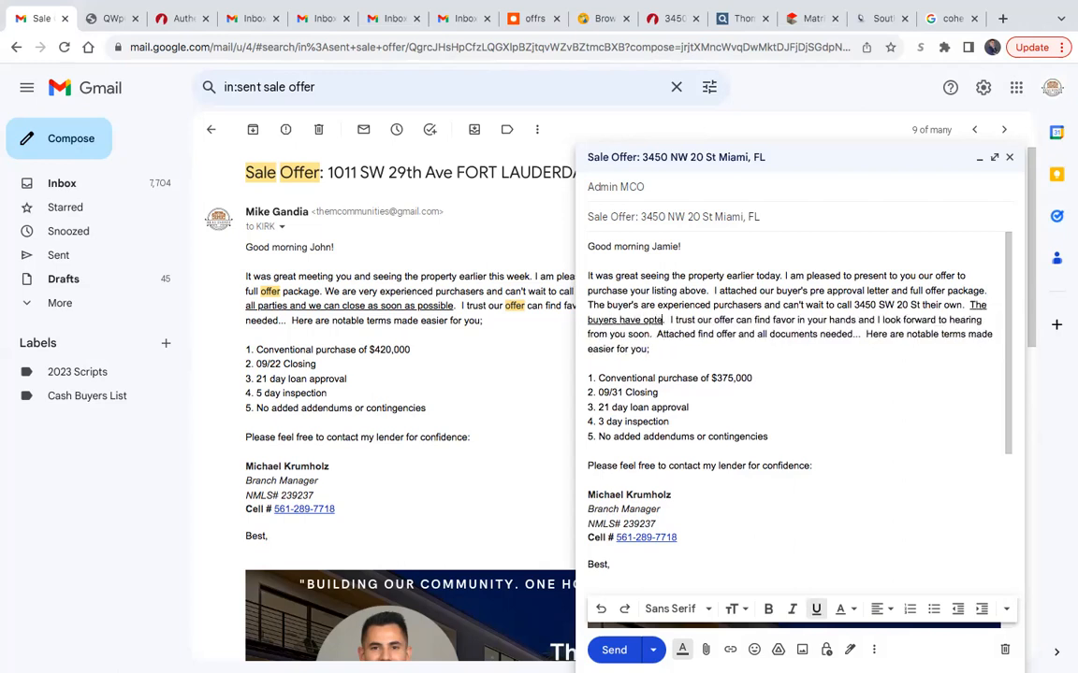
text( a 3 day)
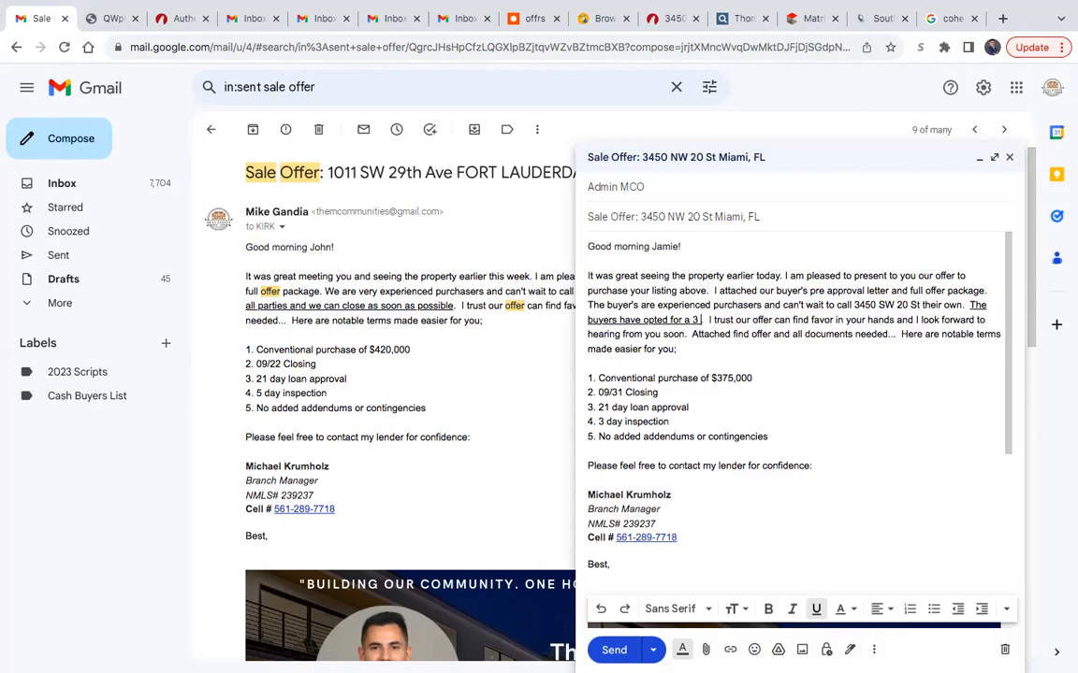
text( inspe)
text(ction)
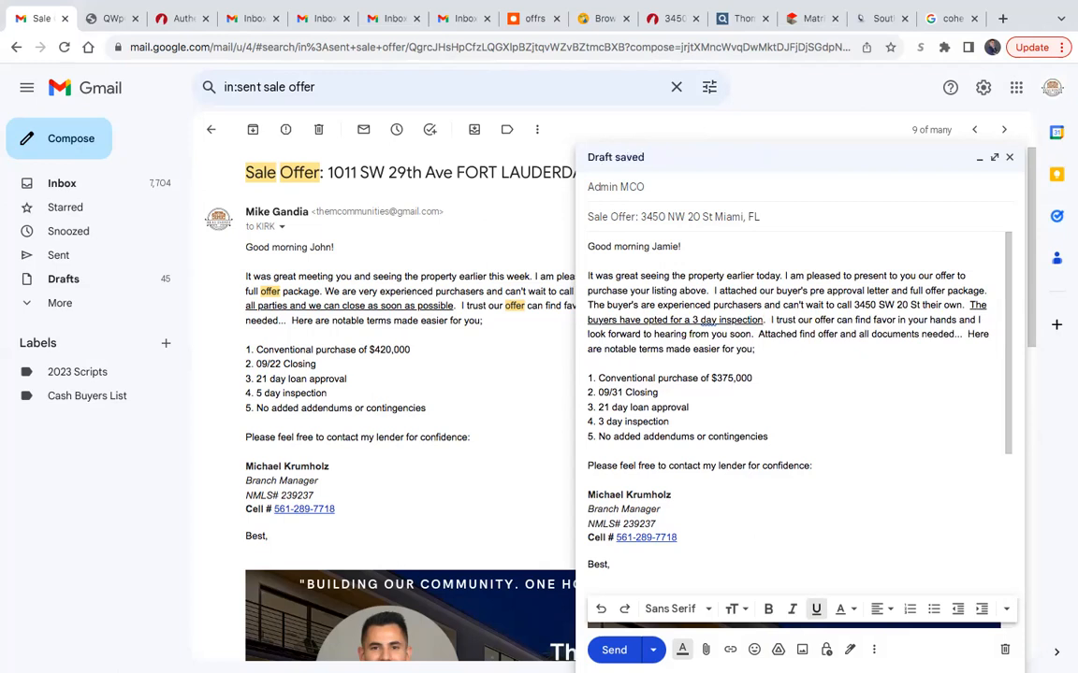
- Insert "want to make this as smooth as possible and" before "have opted" in the underlined sentence, leaving it ending at "inspection"
click(783, 308)
click(760, 319)
text(and)
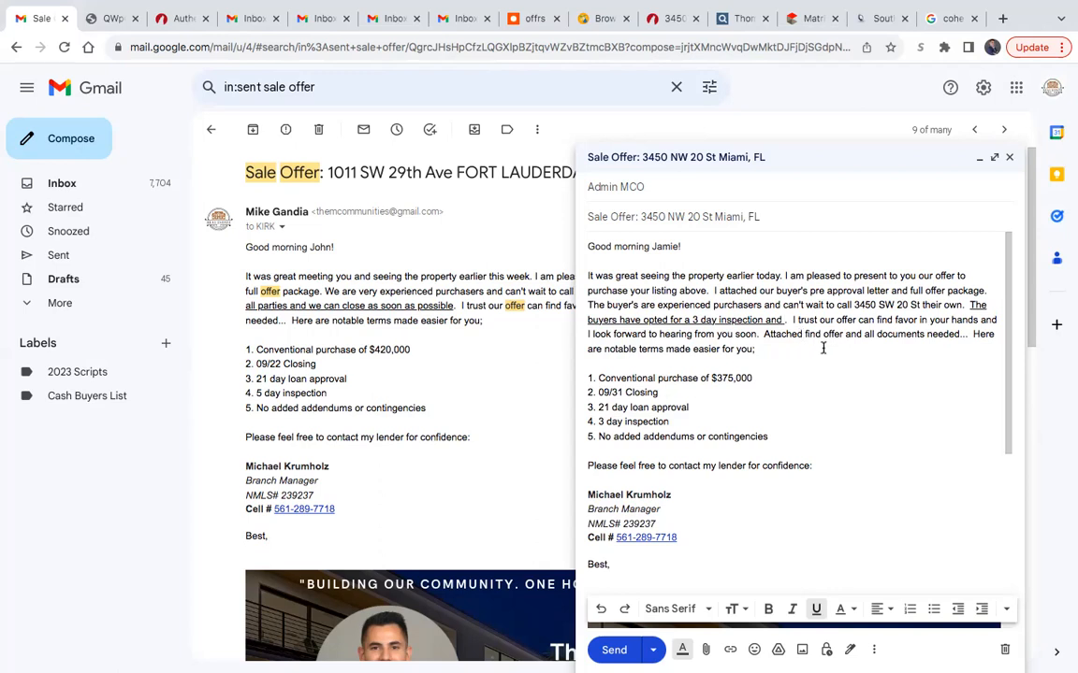
click(618, 319)
text(want )
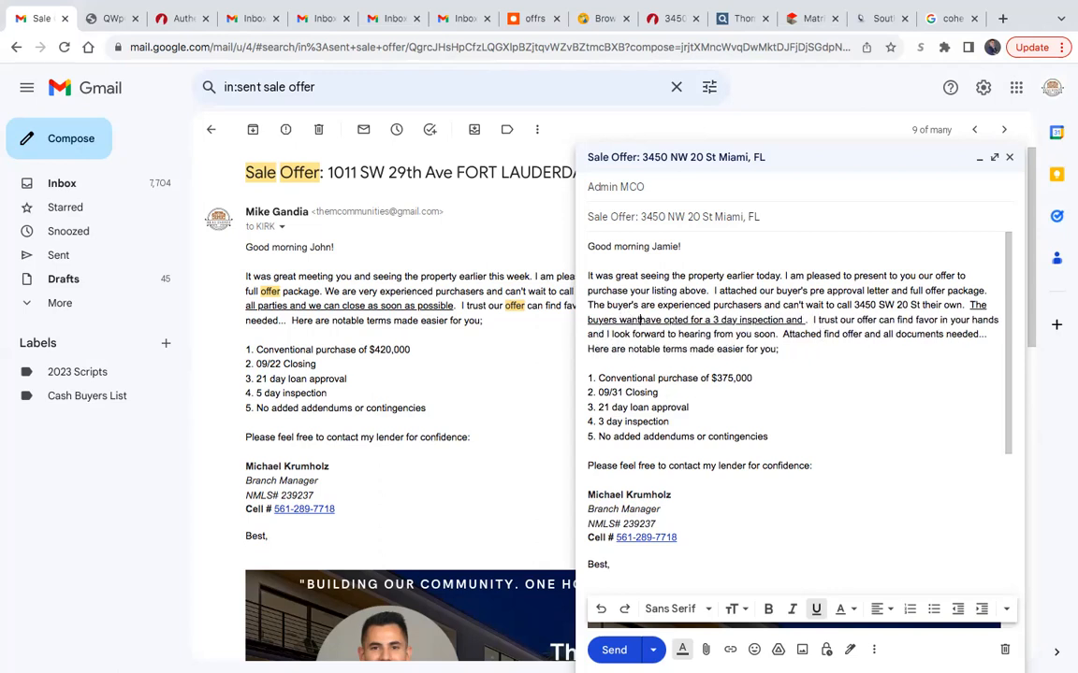
text(to make this as )
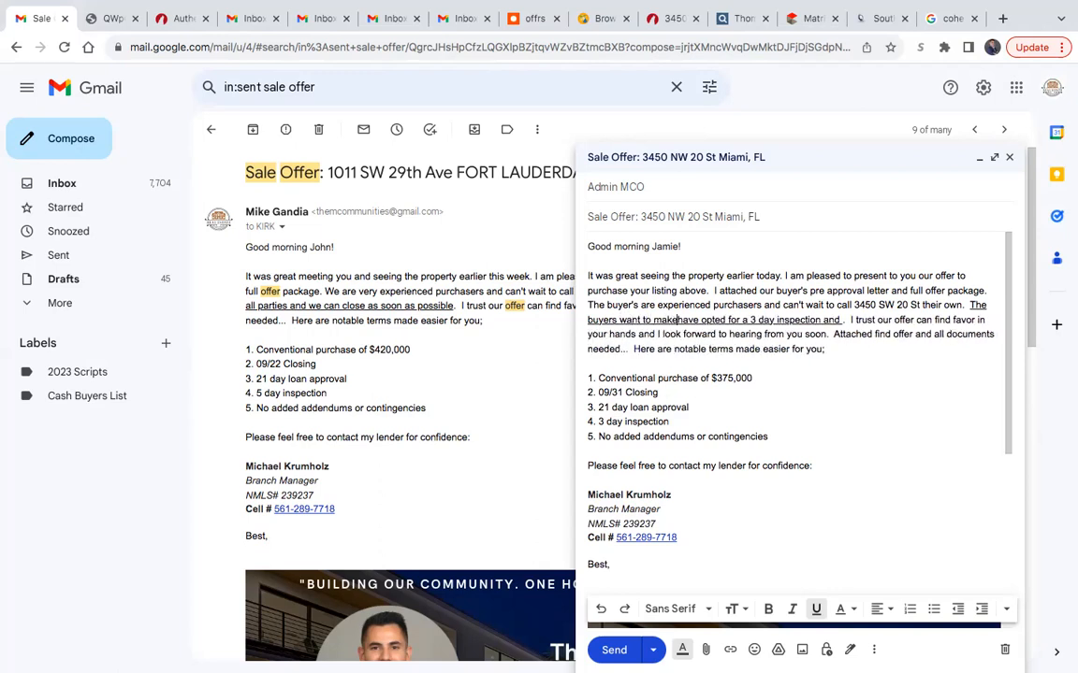
text(smooth as )
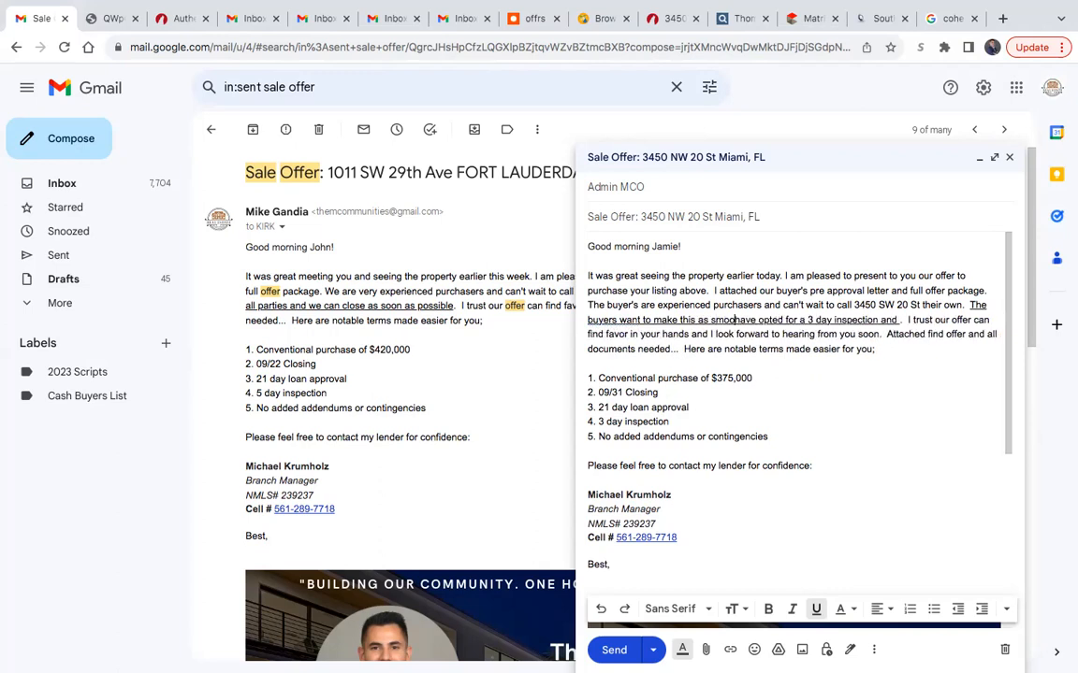
text(possible and)
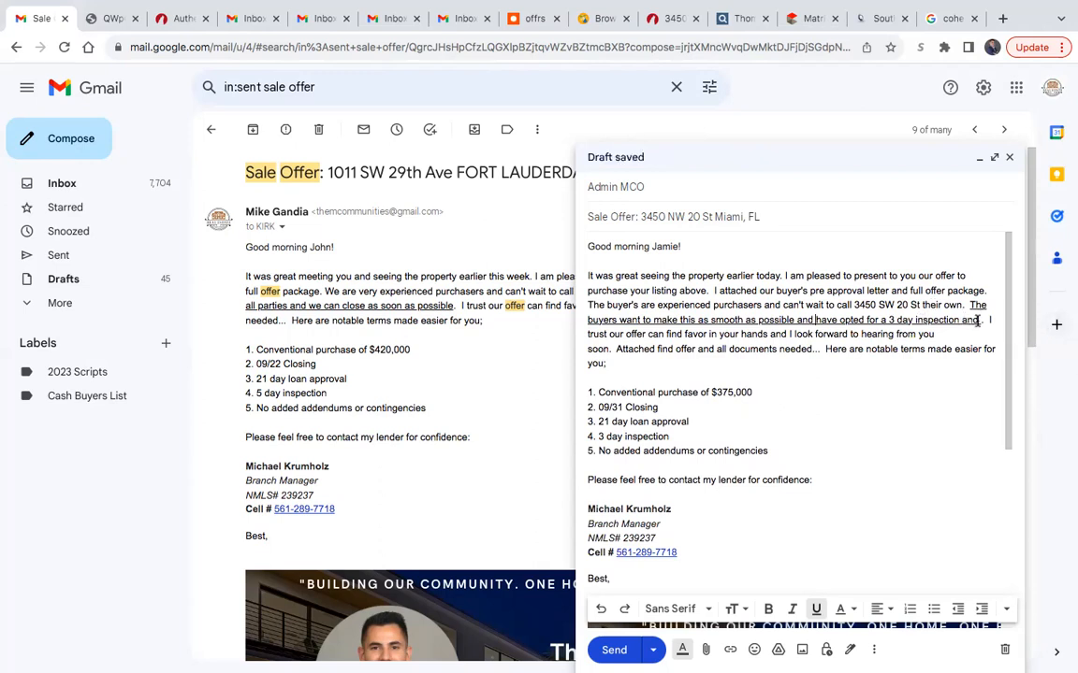
key(BackSpace)
key(BackSpace)
key(BackSpace)
key(BackSpace)
key(BackSpace)
text(n)
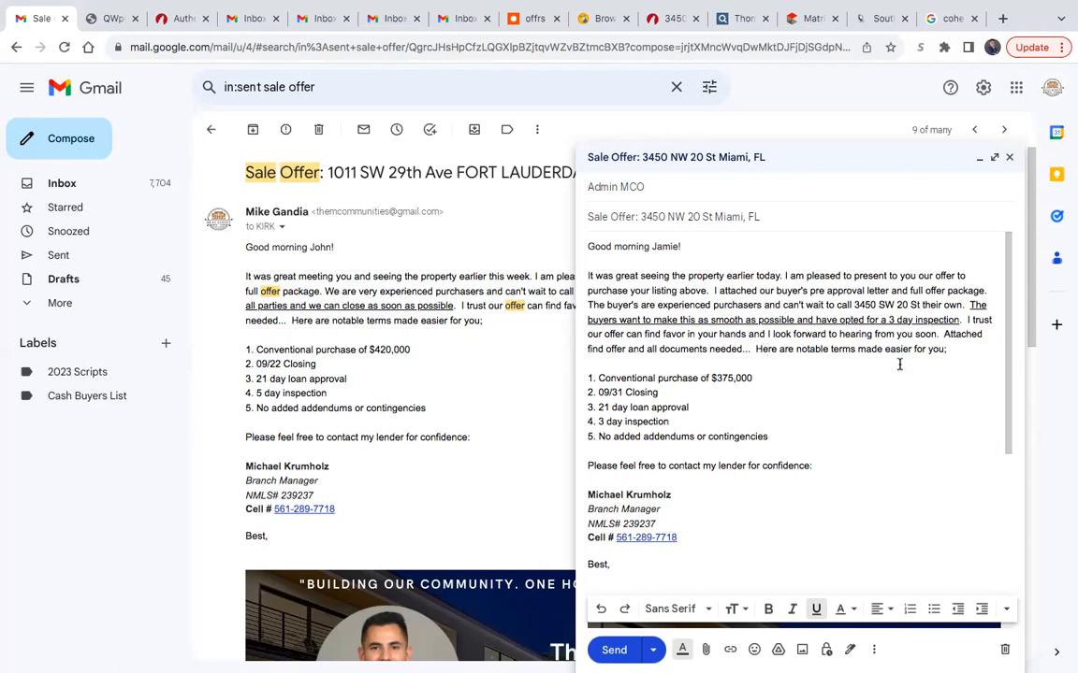
- Try to attach the property's offer PDF from the Desktop folder to the draft
scroll(940, 425, down, 1)
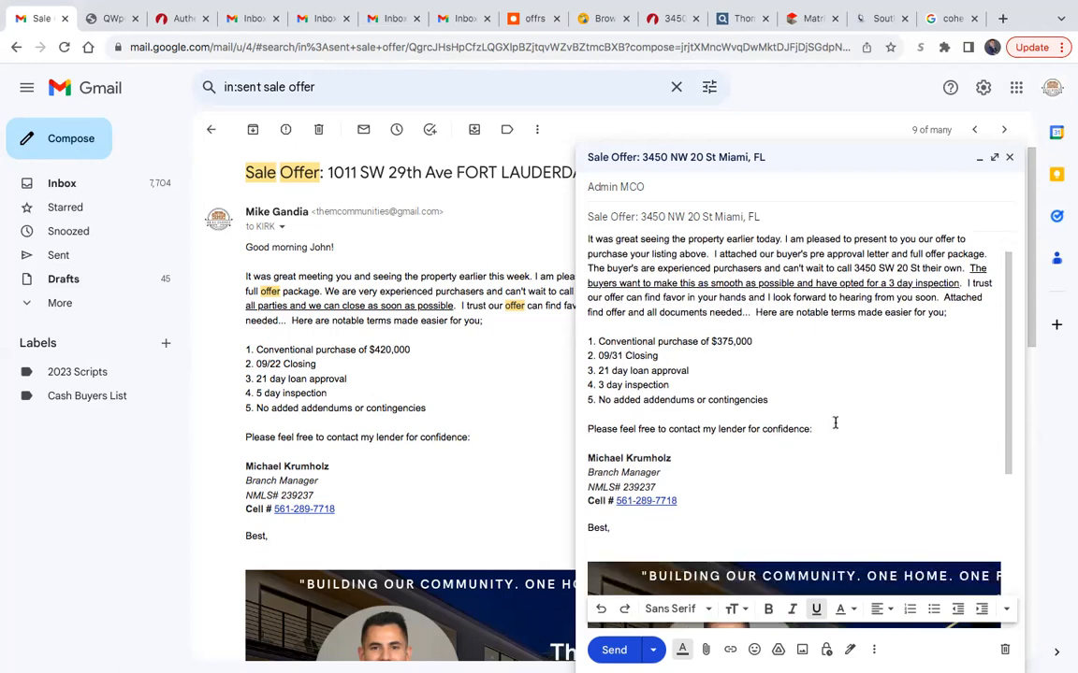
scroll(732, 428, down, 1)
scroll(740, 529, down, 5)
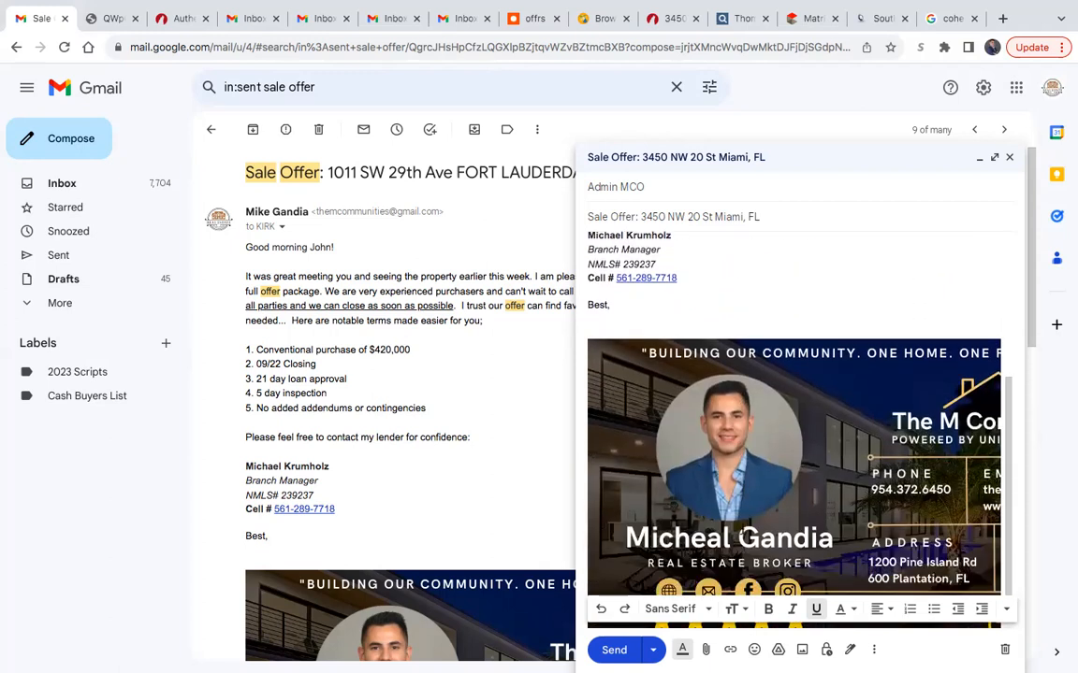
scroll(749, 430, down, 1)
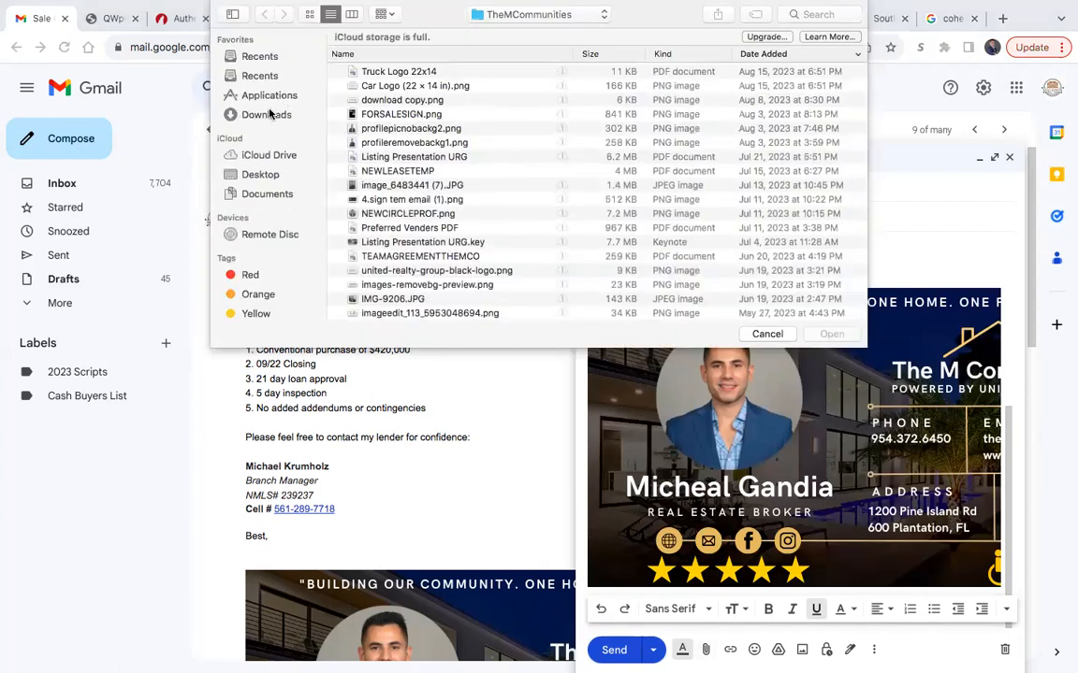
click(269, 113)
scroll(492, 85, up, 2)
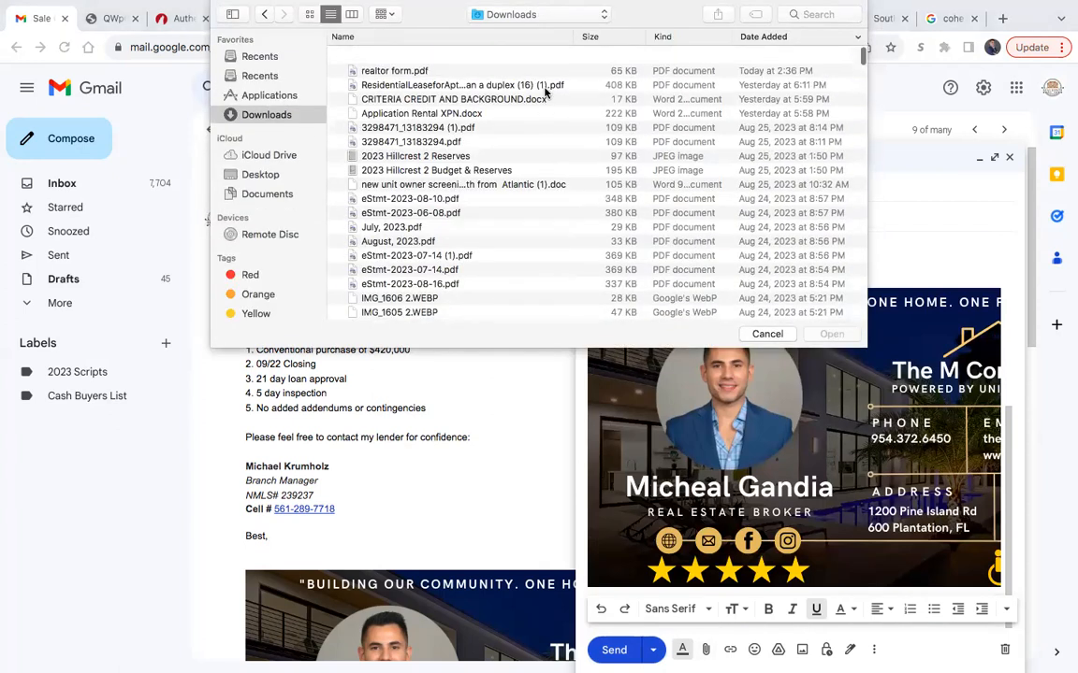
click(246, 174)
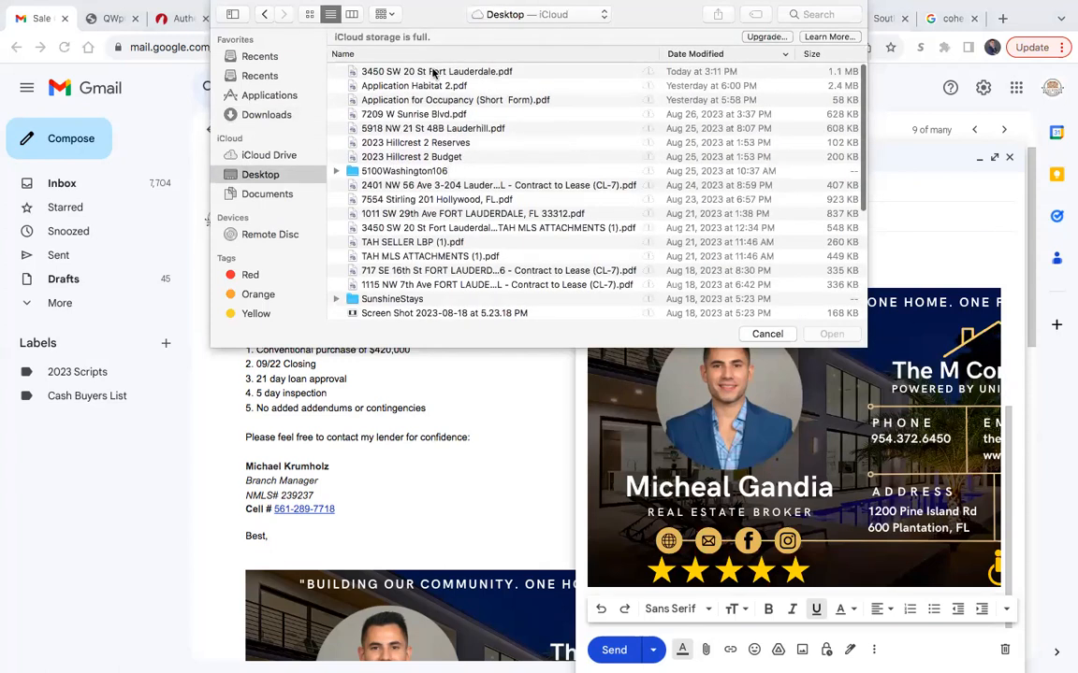
click(393, 69)
click(829, 335)
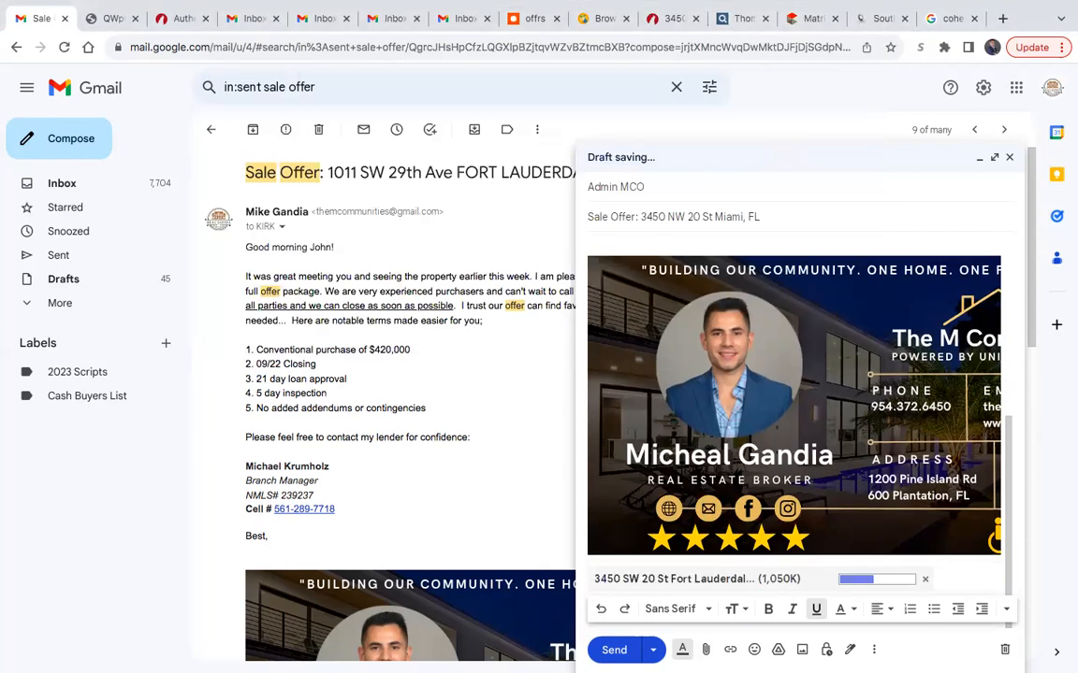
click(924, 580)
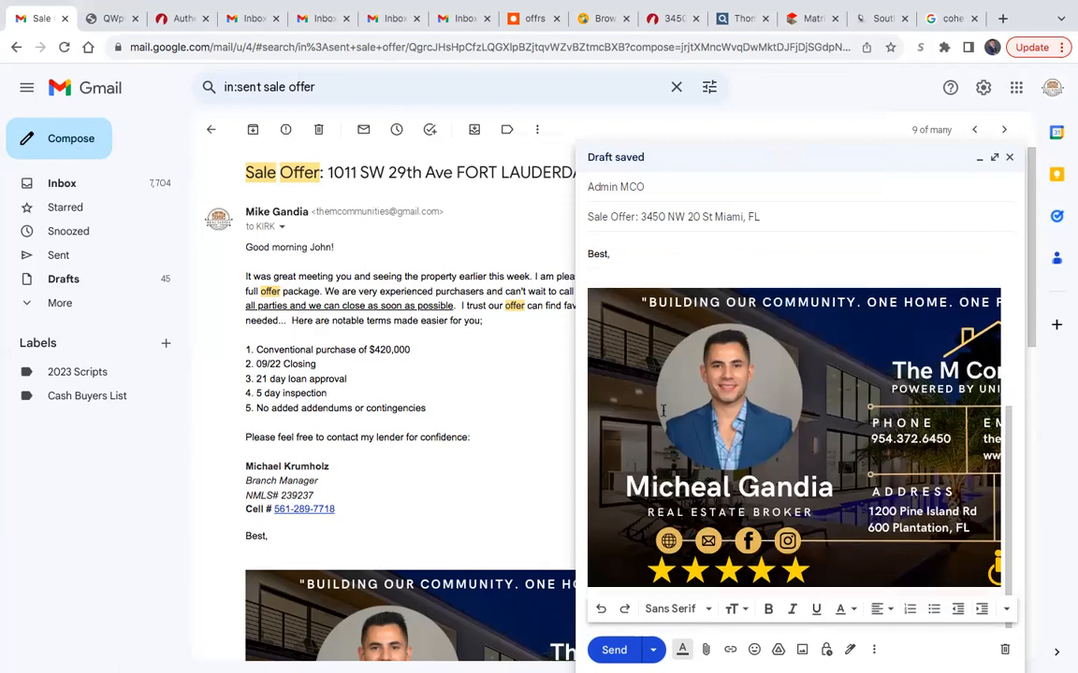
- Close the Authentisign completion page and open the full signings list in TransactionDesk
click(158, 18)
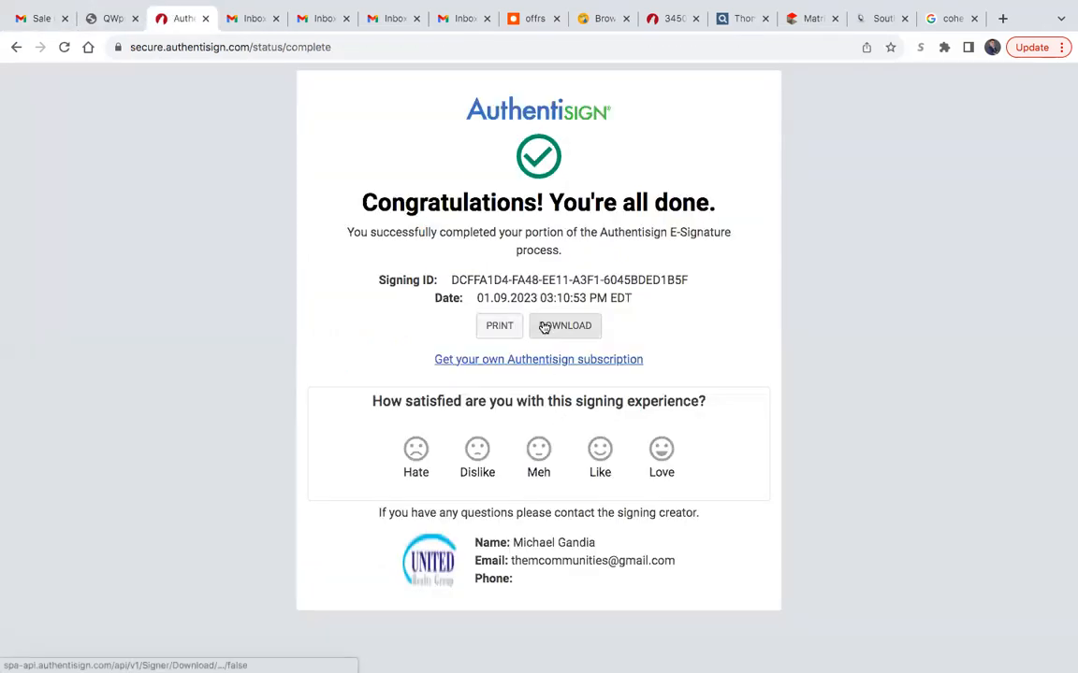
click(205, 19)
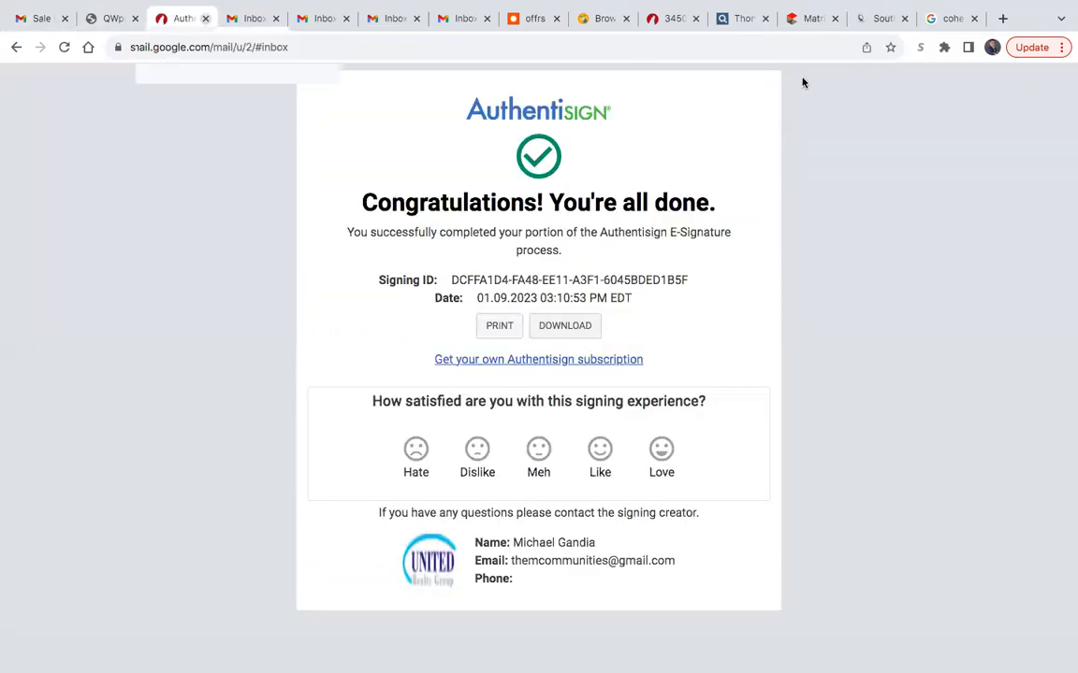
click(606, 18)
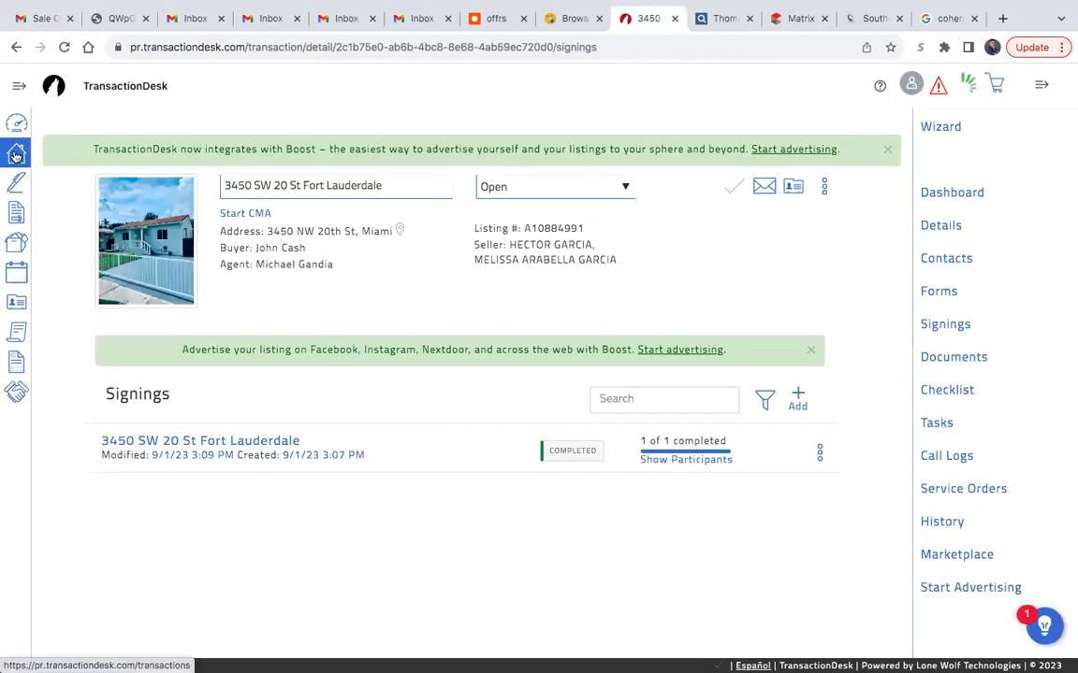
click(16, 182)
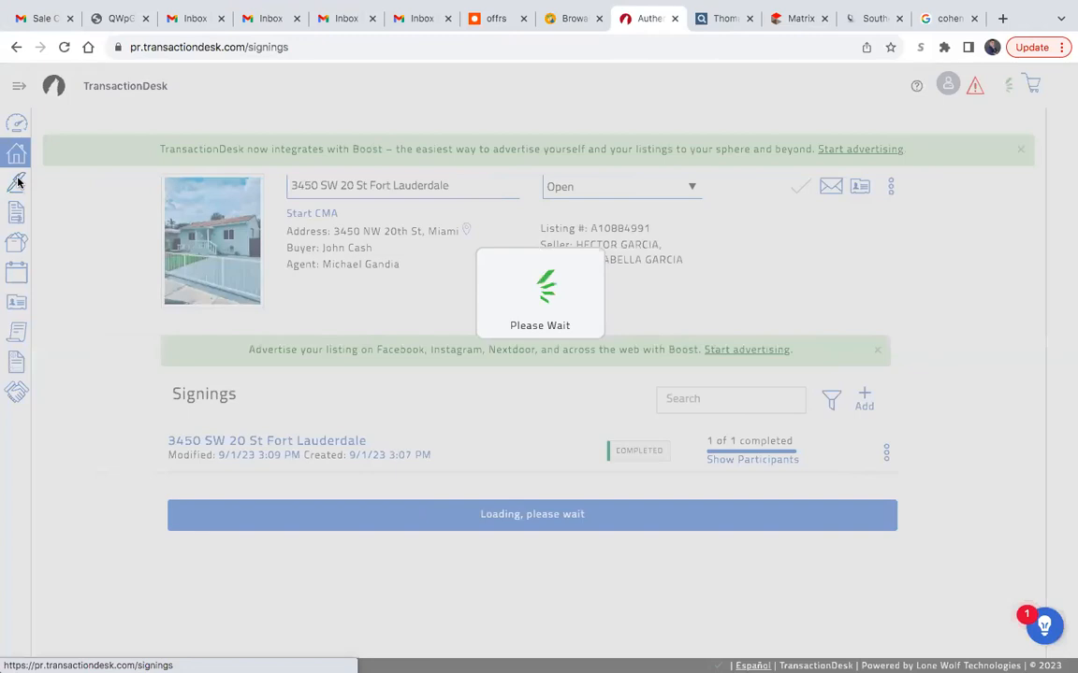
- Open the most recently modified residential sale transaction from the transactions list and look over its dashboard
click(14, 155)
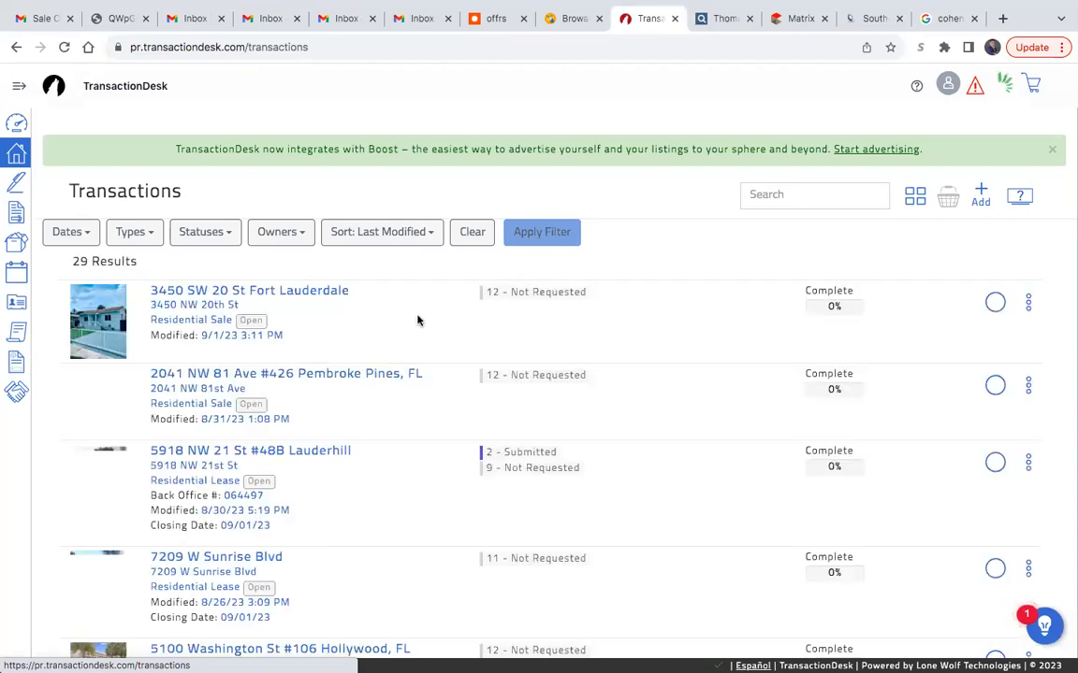
click(294, 293)
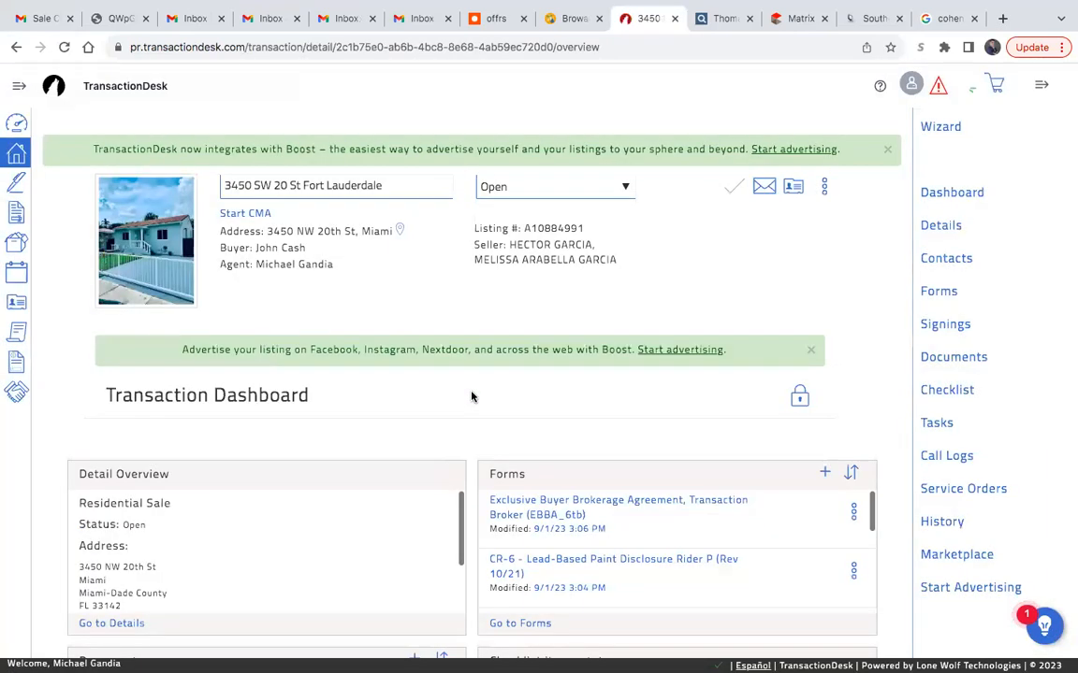
scroll(468, 435, down, 1)
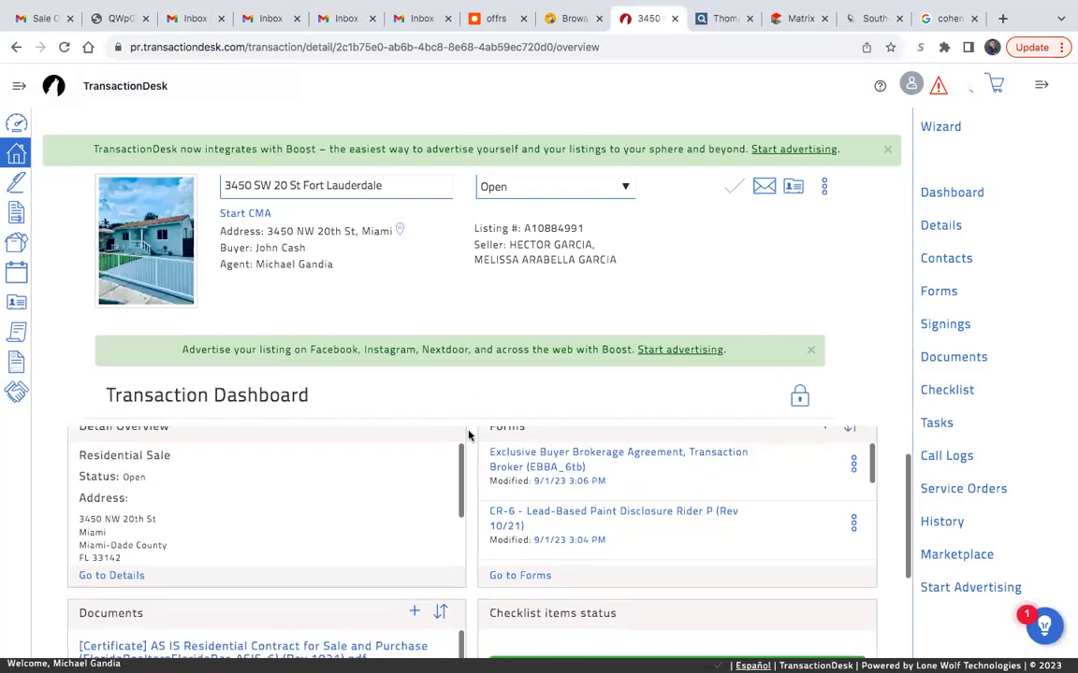
scroll(469, 435, down, 2)
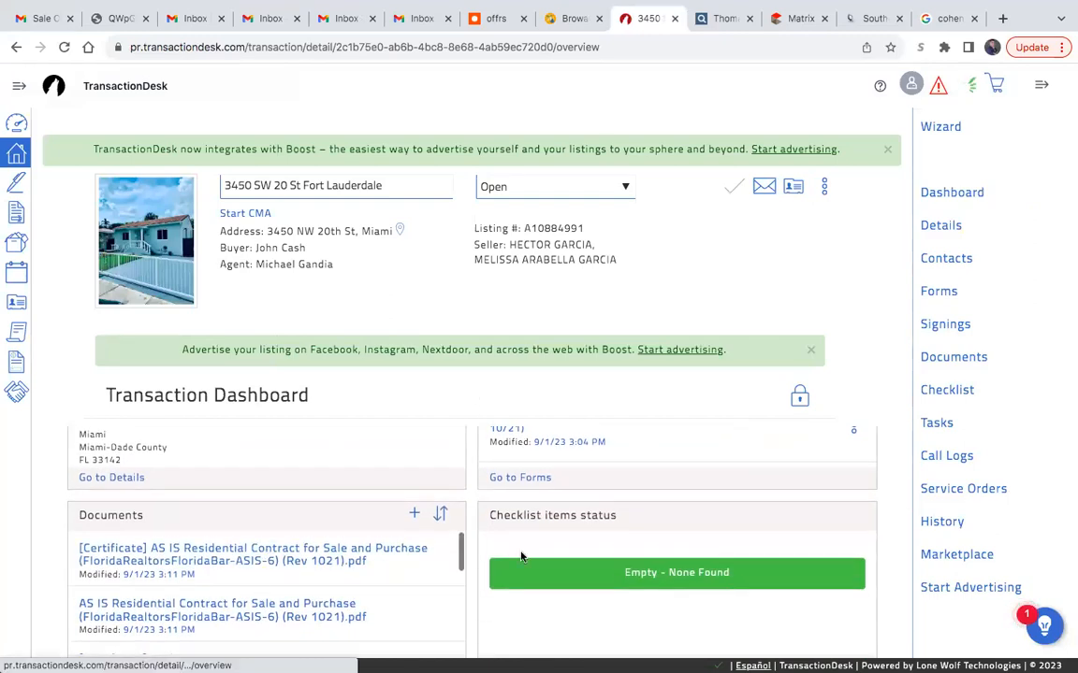
scroll(521, 557, up, 3)
- Download the AS IS Residential Contract for Sale and Purchase from the transaction's forms
scroll(706, 530, down, 1)
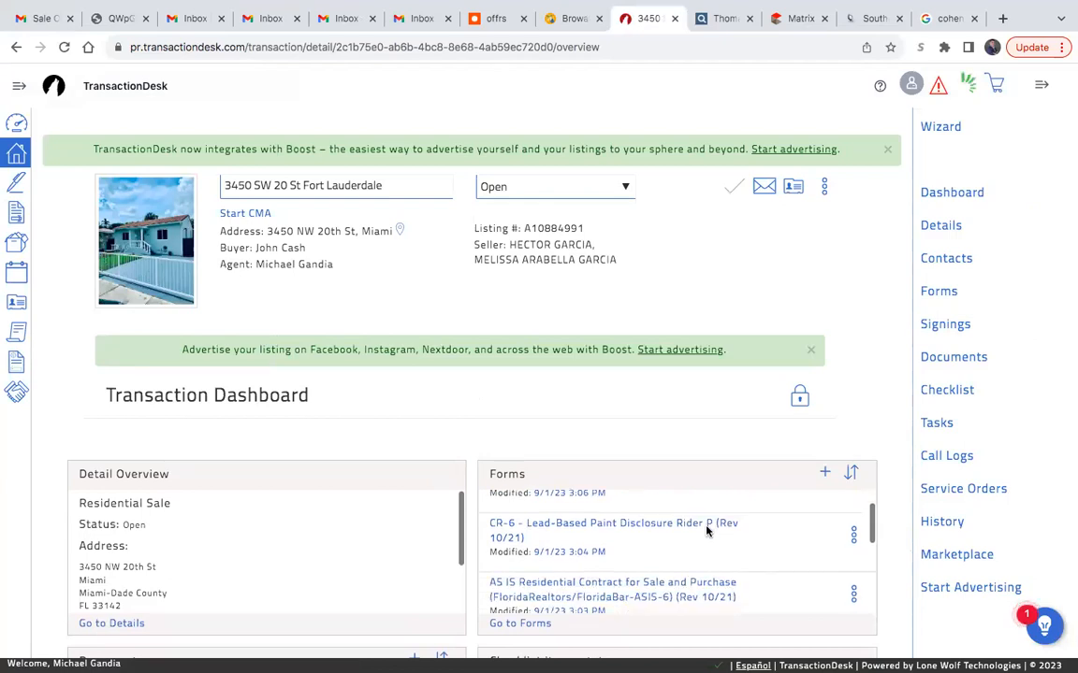
scroll(706, 531, down, 1)
click(855, 572)
scroll(846, 585, down, 3)
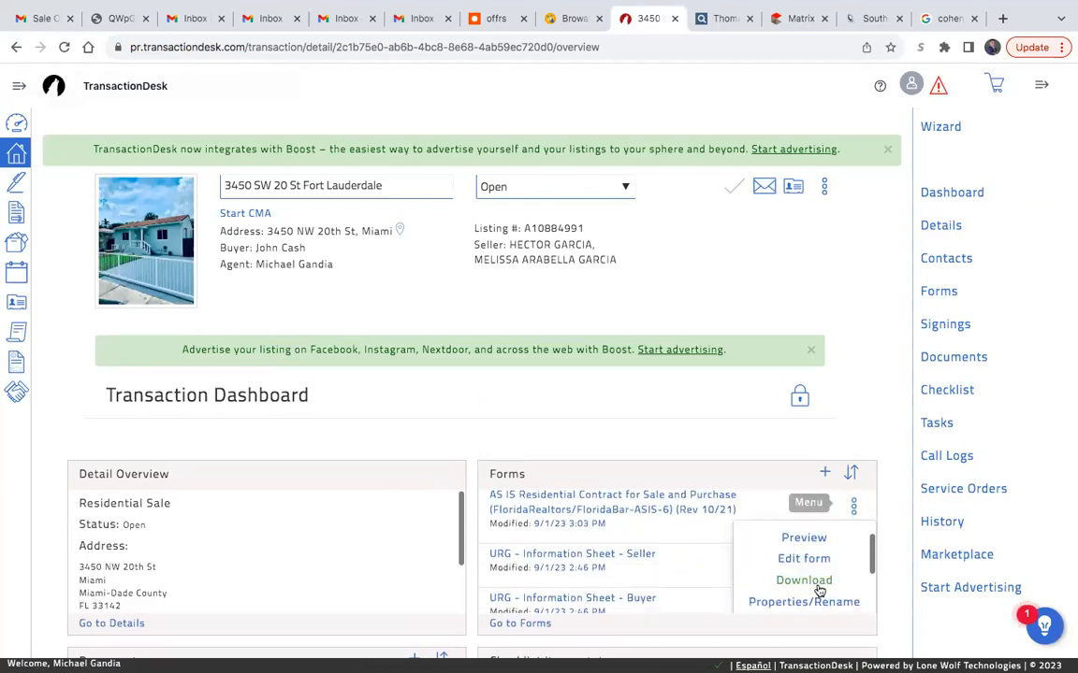
click(804, 581)
- Download the CR-6 Lead-Based Paint Disclosure Rider P form from the same transaction
scroll(813, 552, up, 3)
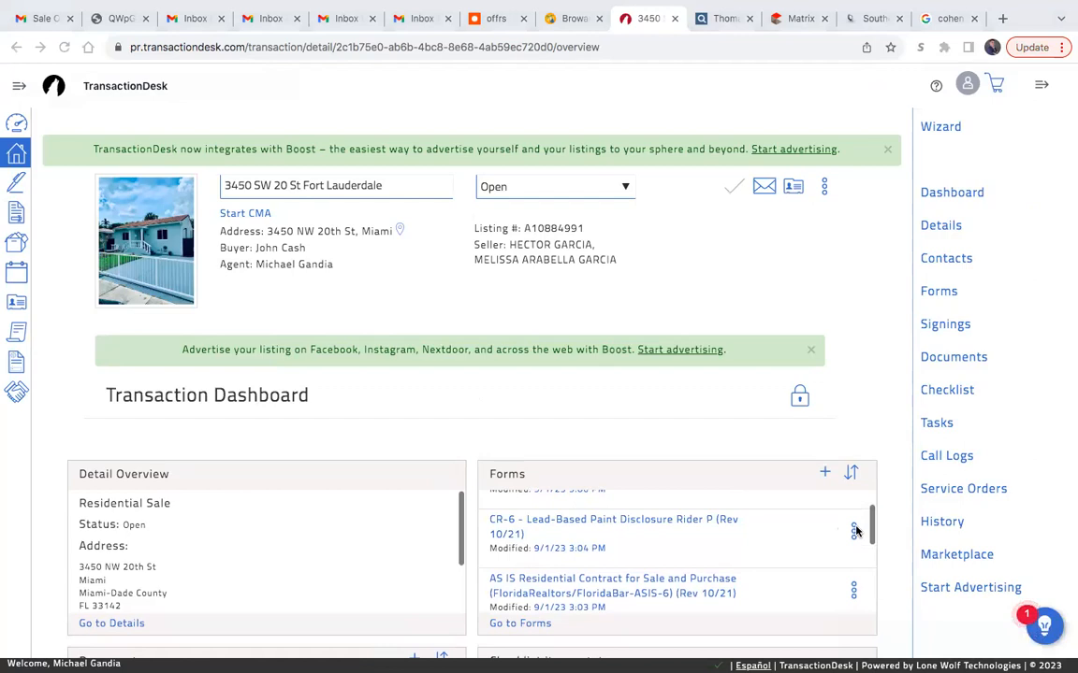
click(853, 531)
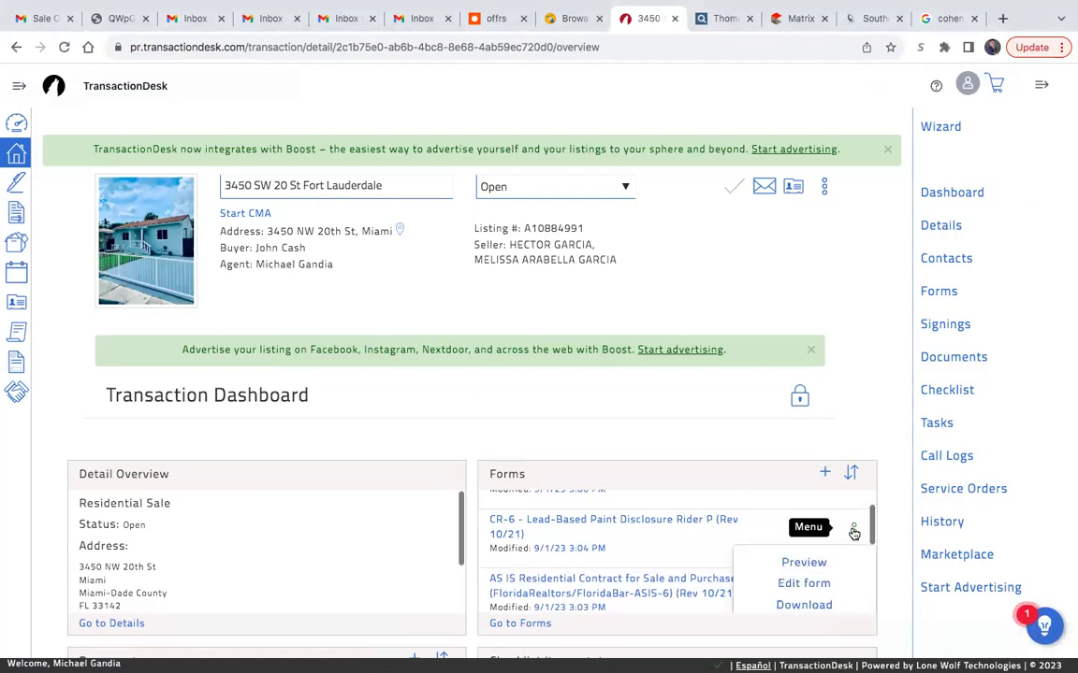
click(806, 604)
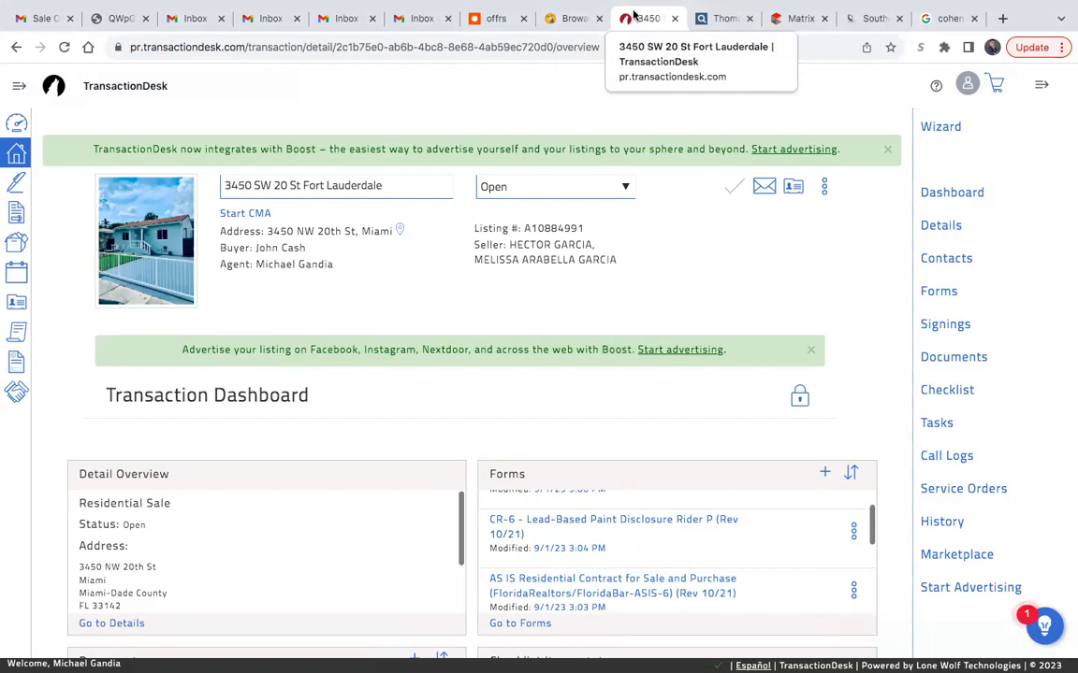
- Switch to the Gmail draft and attach the downloaded CR-6 Lead-Based Paint rider and AS IS Residential Contract PDFs from Downloads
click(37, 17)
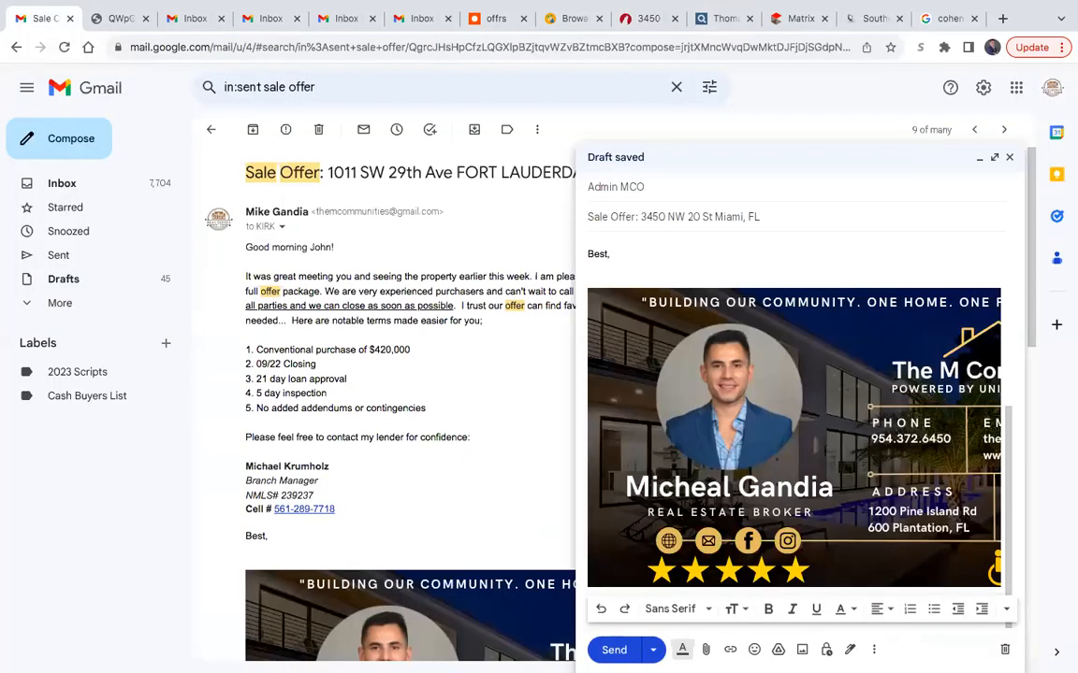
click(706, 649)
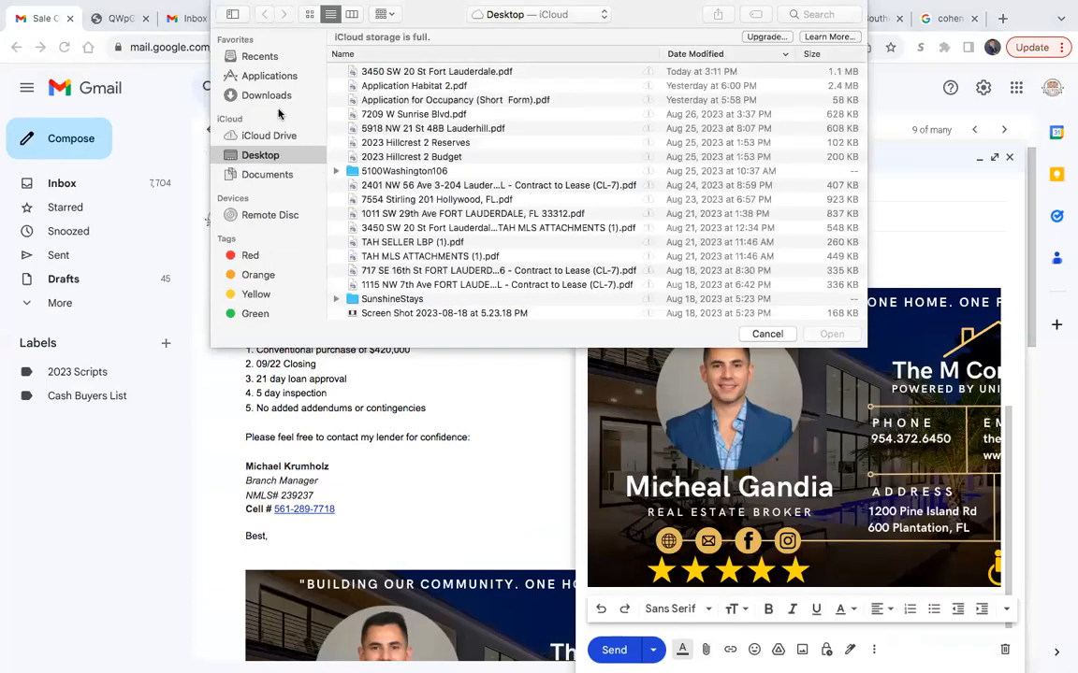
click(267, 95)
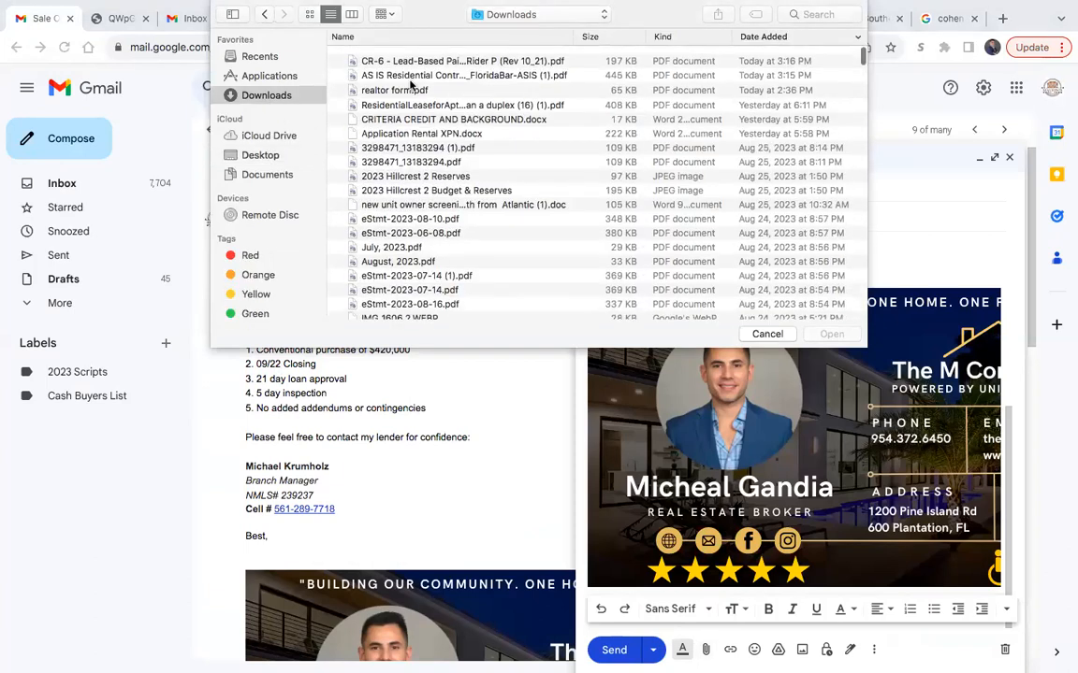
click(388, 68)
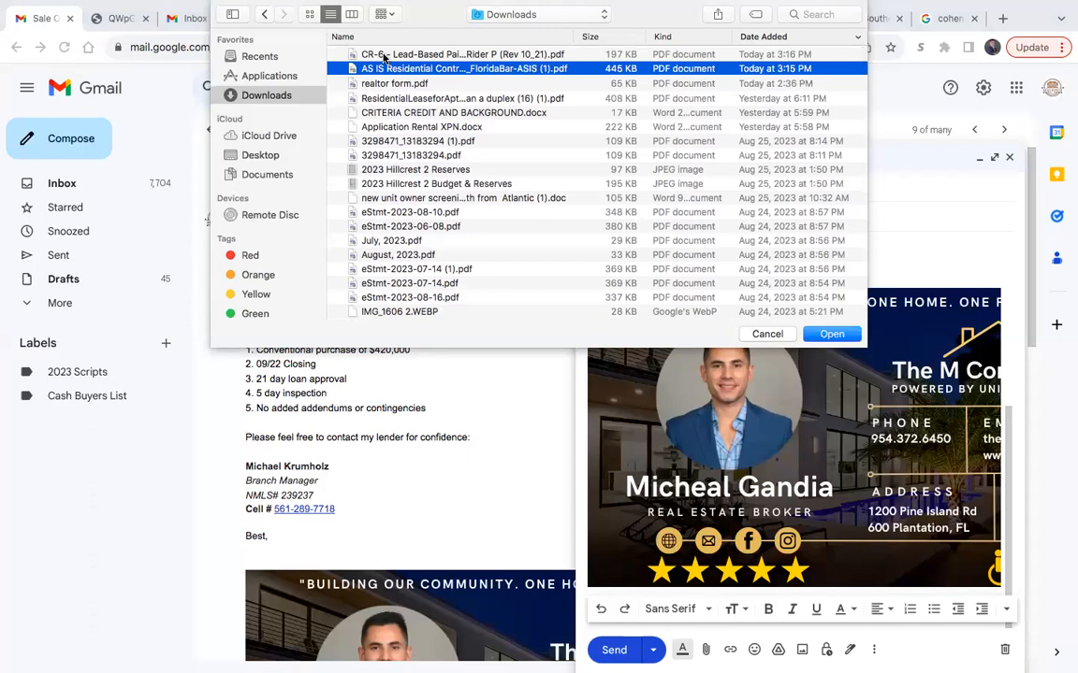
shift+click(382, 56)
click(831, 334)
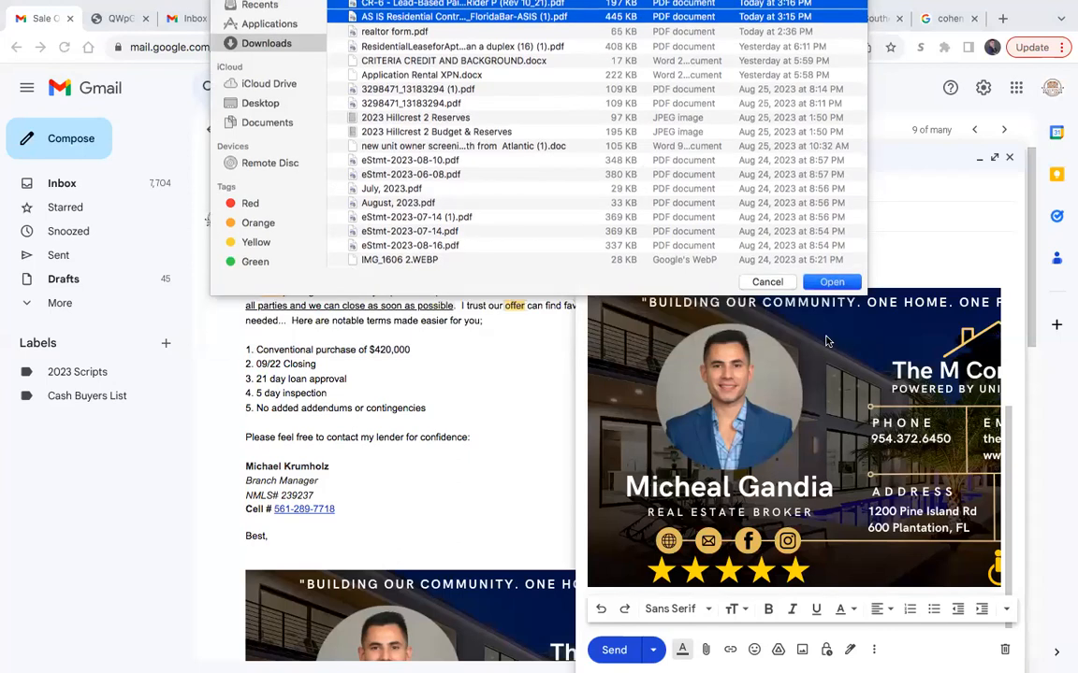
click(707, 654)
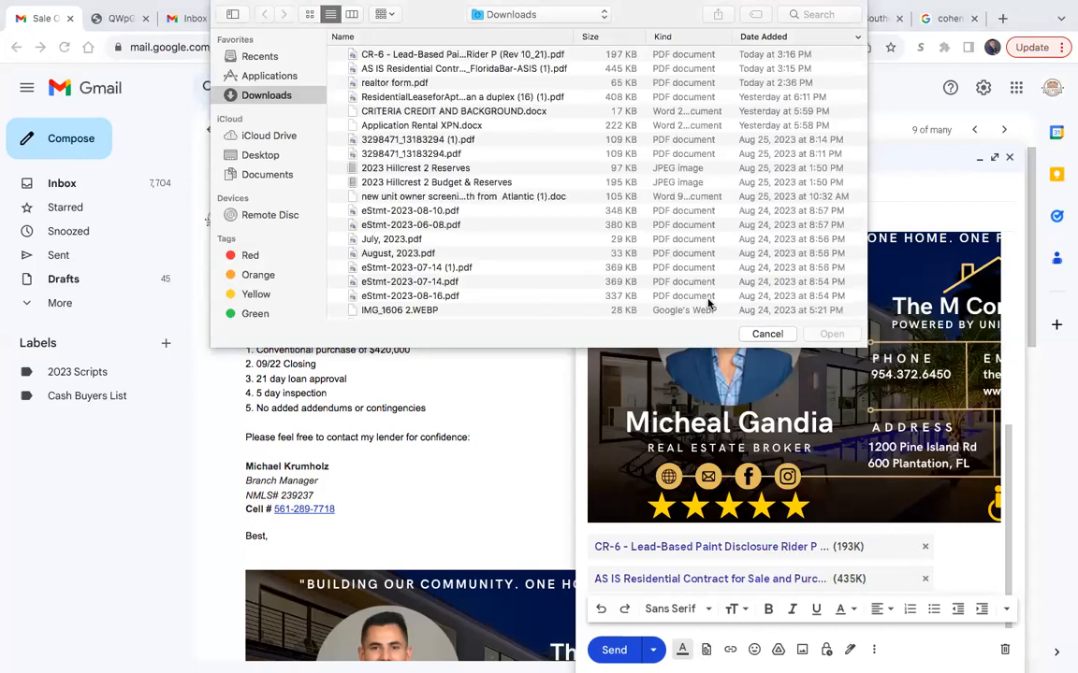
click(765, 335)
- Replace the draft's current recipient with the new recipient's e-mail address
scroll(876, 461, up, 5)
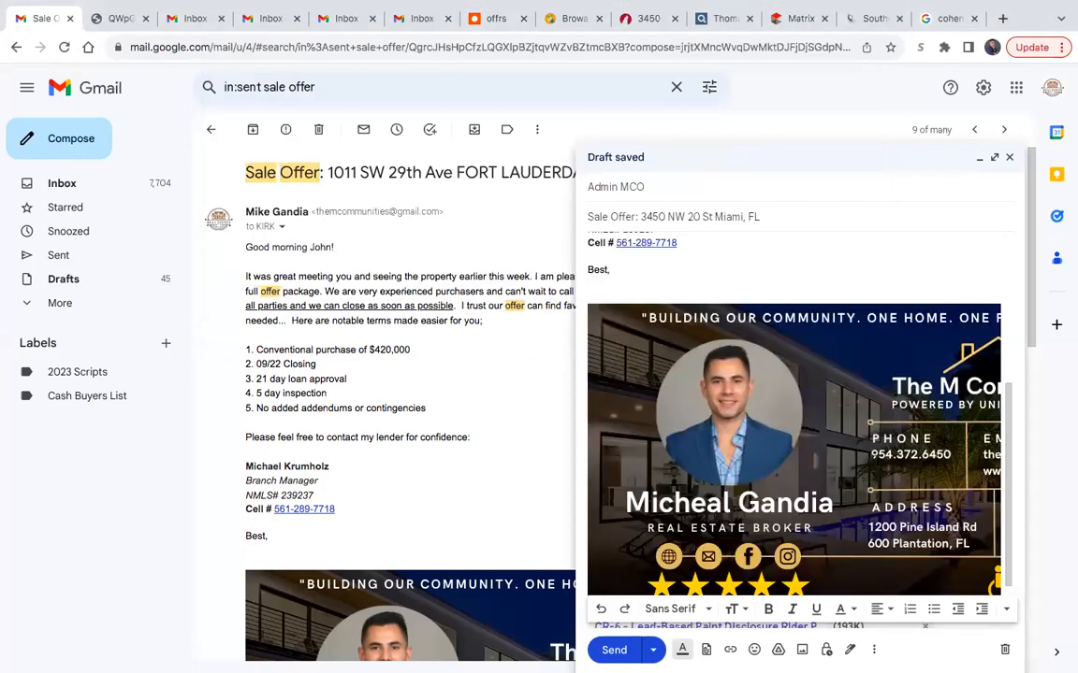
scroll(875, 460, up, 2)
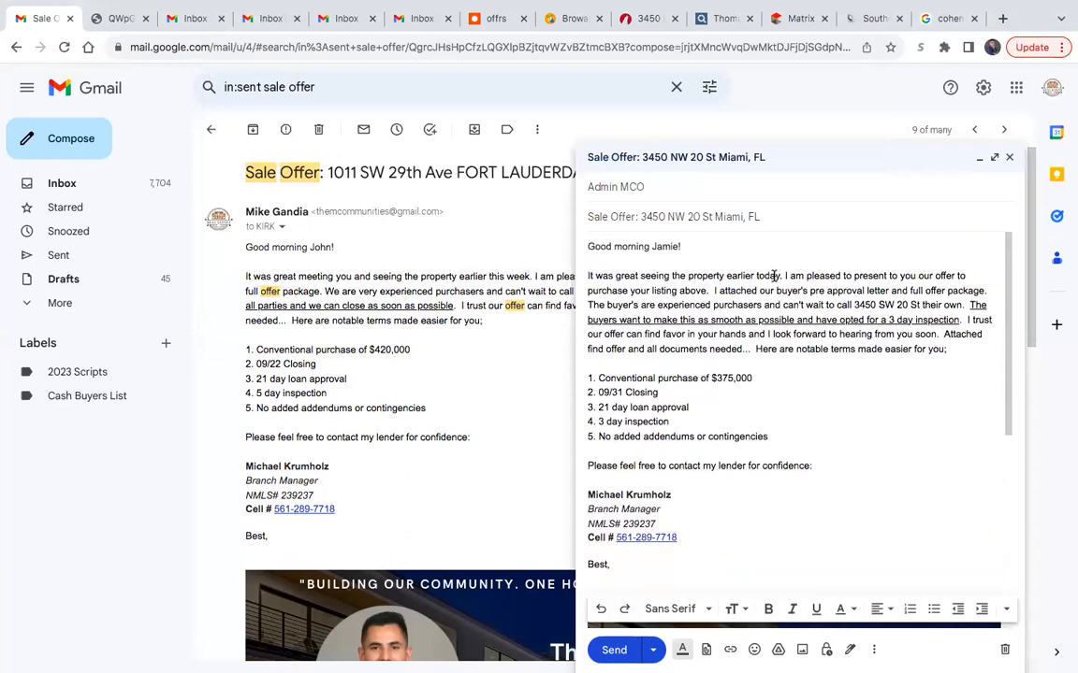
click(666, 188)
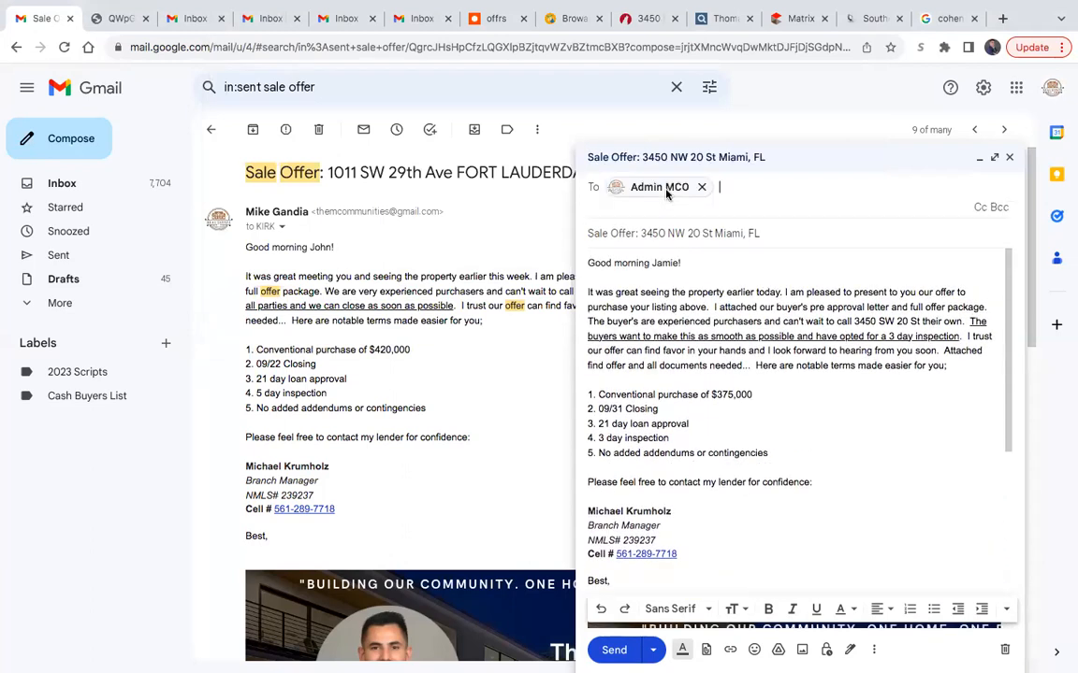
mouse_move(666, 192)
key(BackSpace)
text(N)
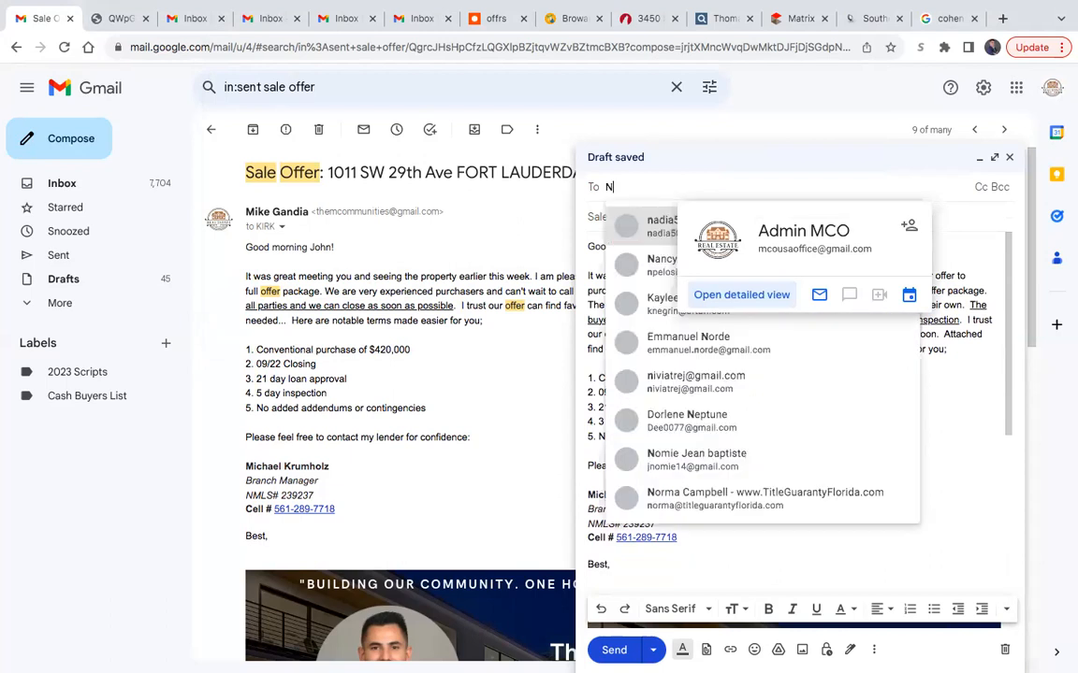
text(aid)
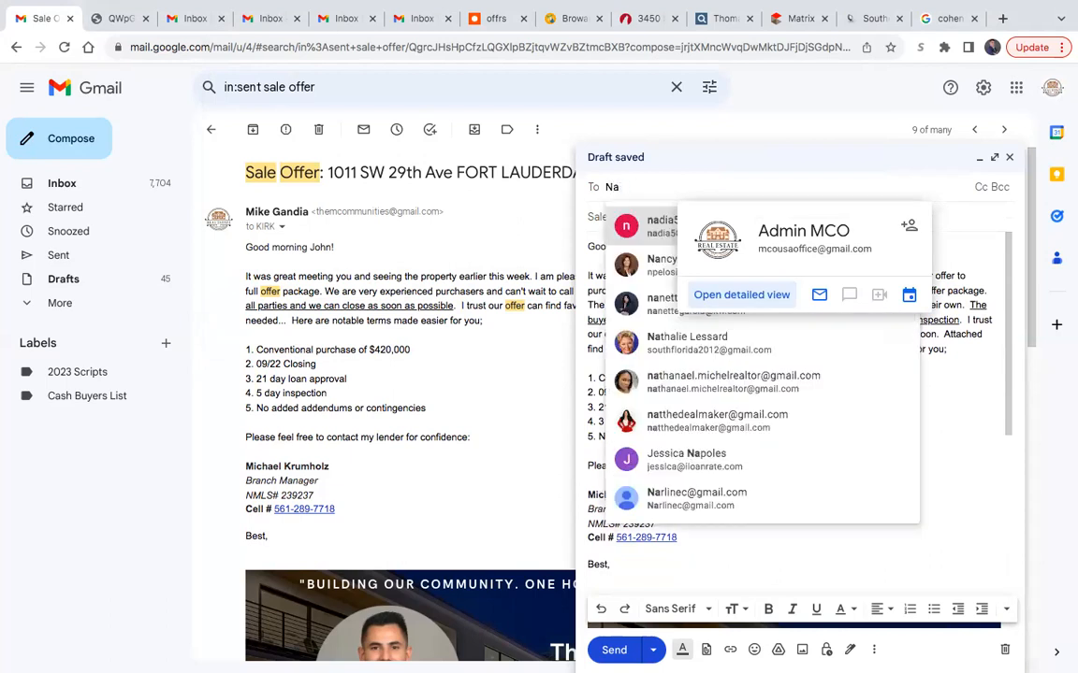
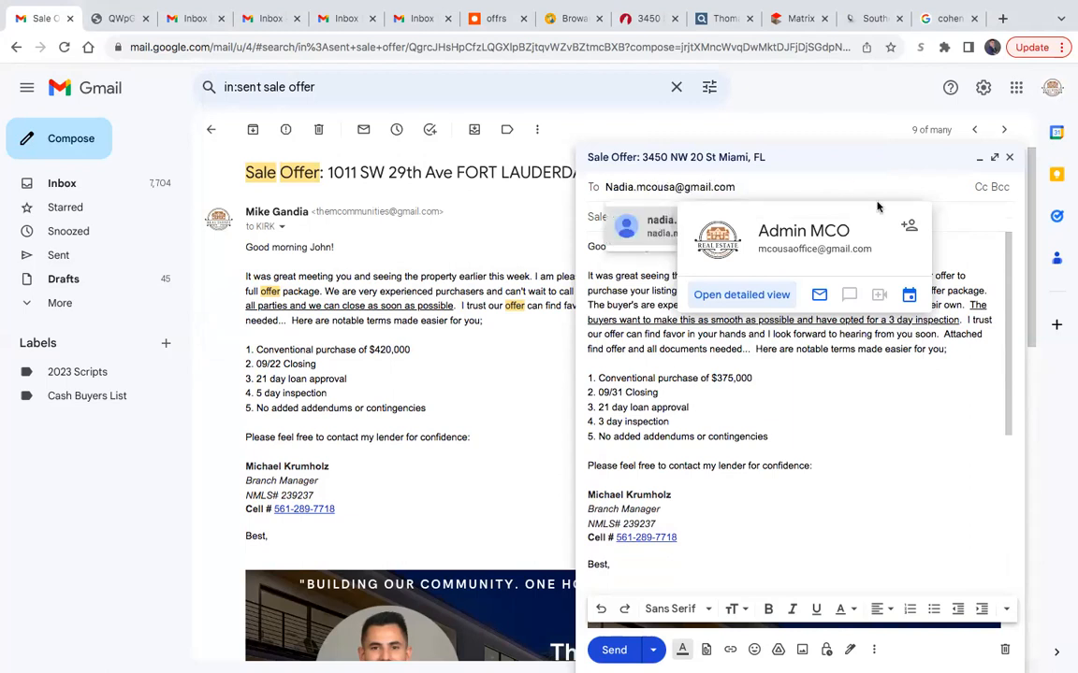
click(940, 386)
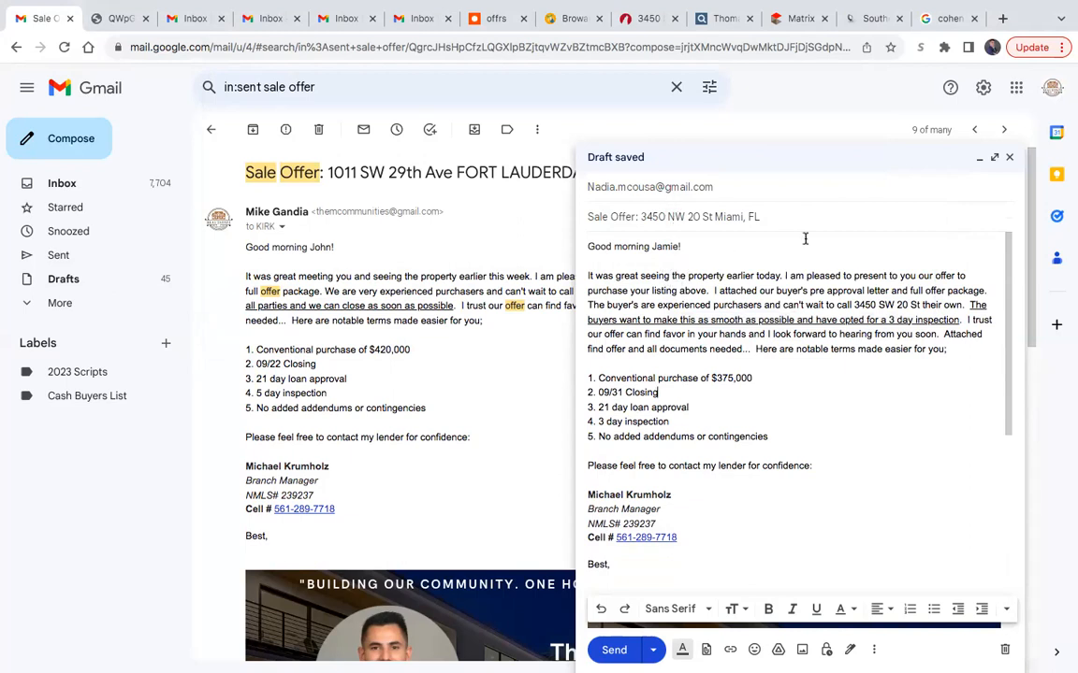
- Review the sale offer message from its greeting through the attachments and send it
scroll(871, 472, down, 1)
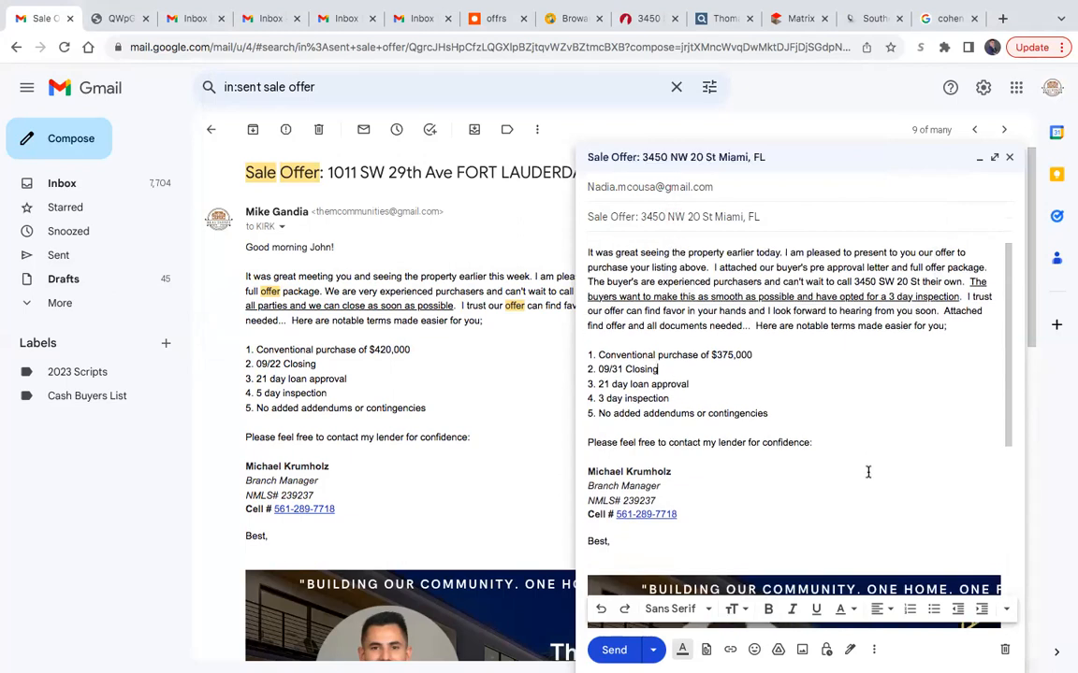
scroll(868, 471, up, 1)
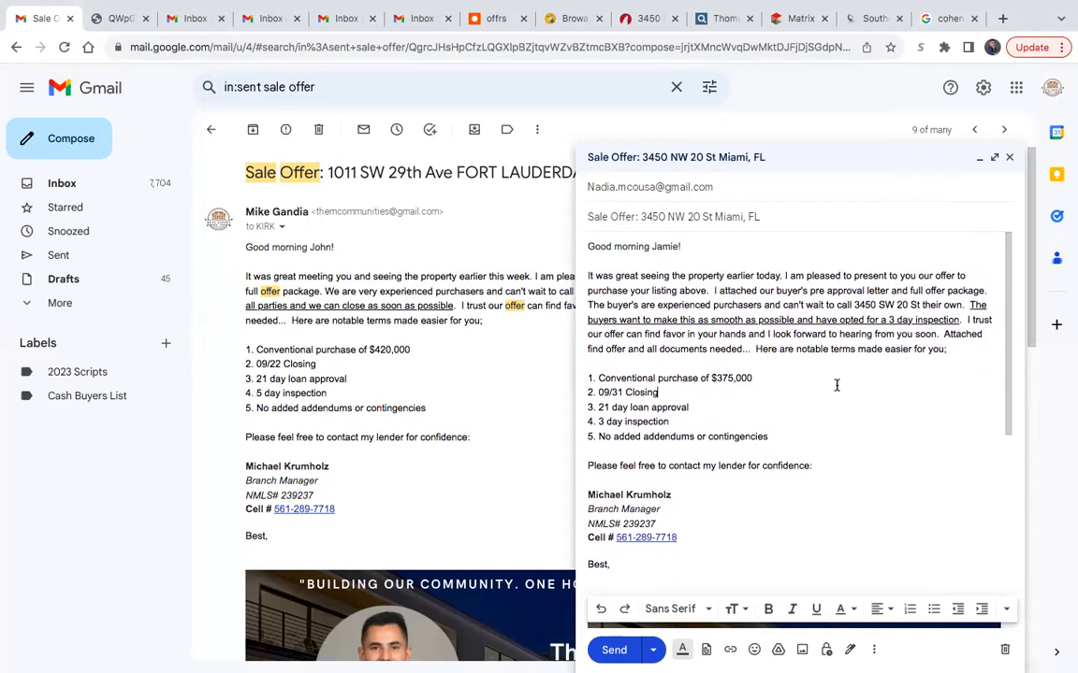
scroll(836, 384, down, 1)
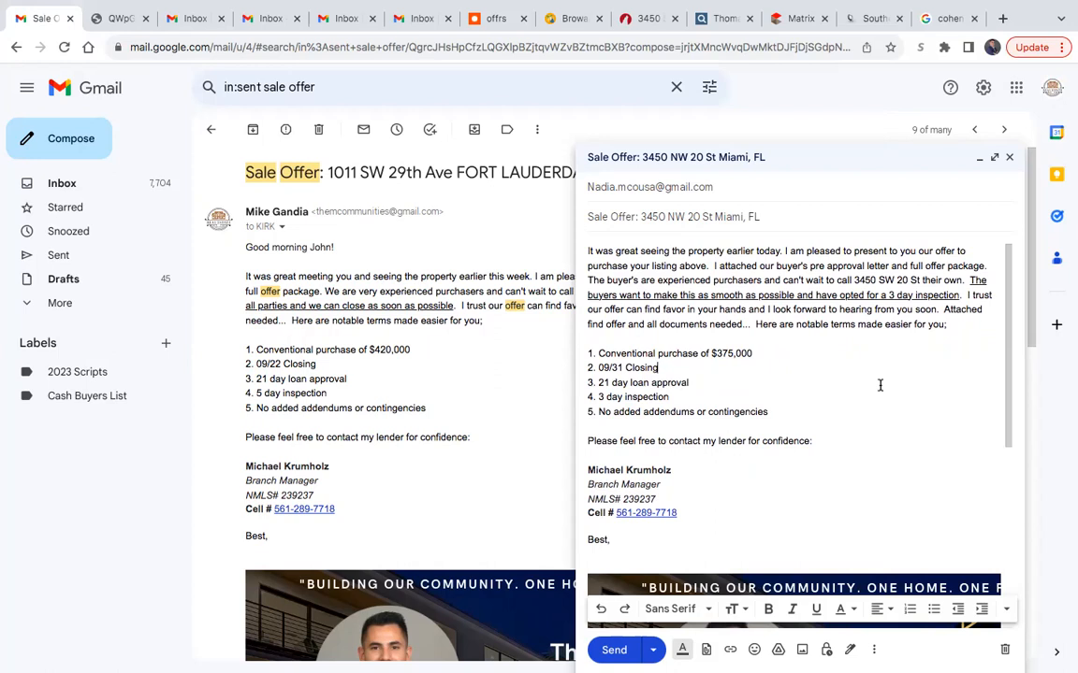
scroll(907, 459, down, 5)
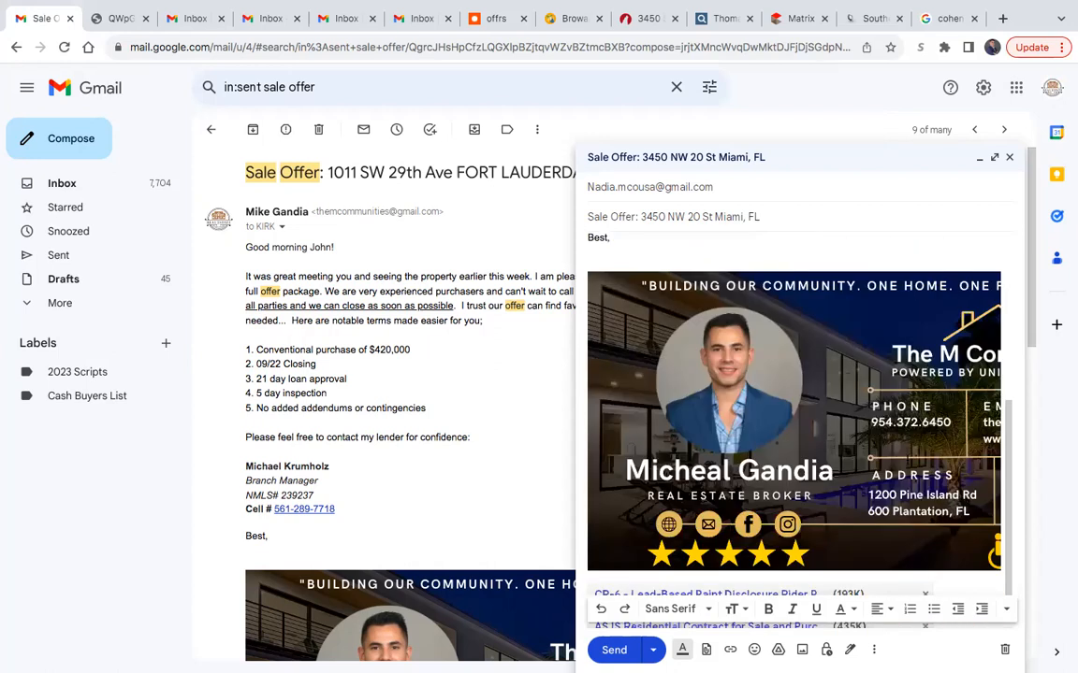
scroll(832, 428, up, 5)
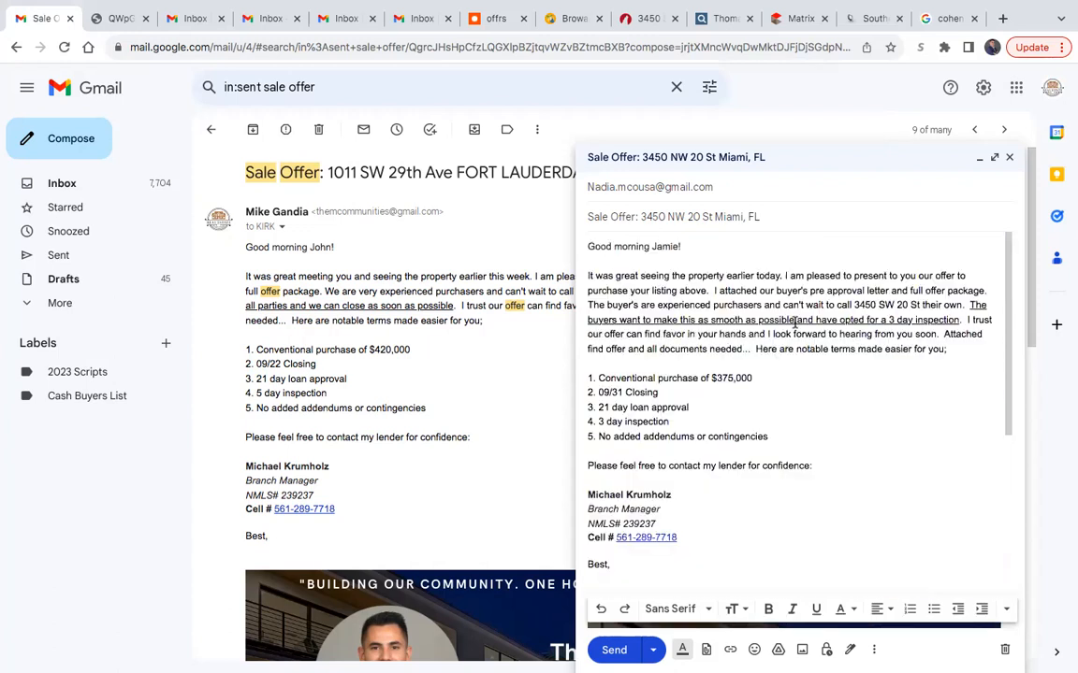
key(ctrl+Return)
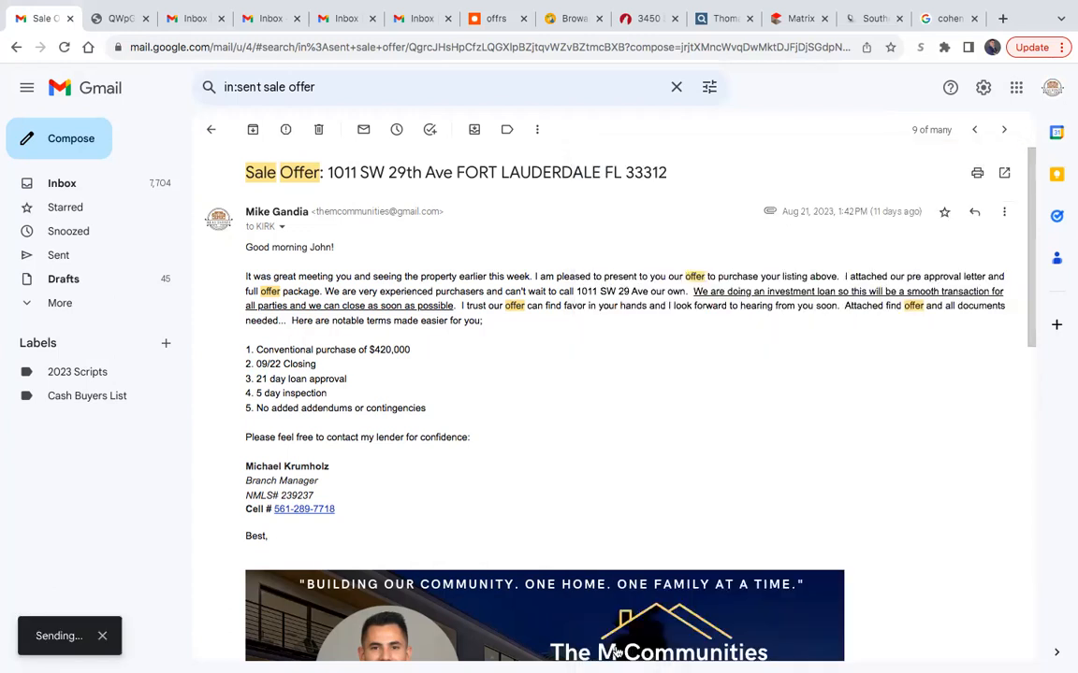